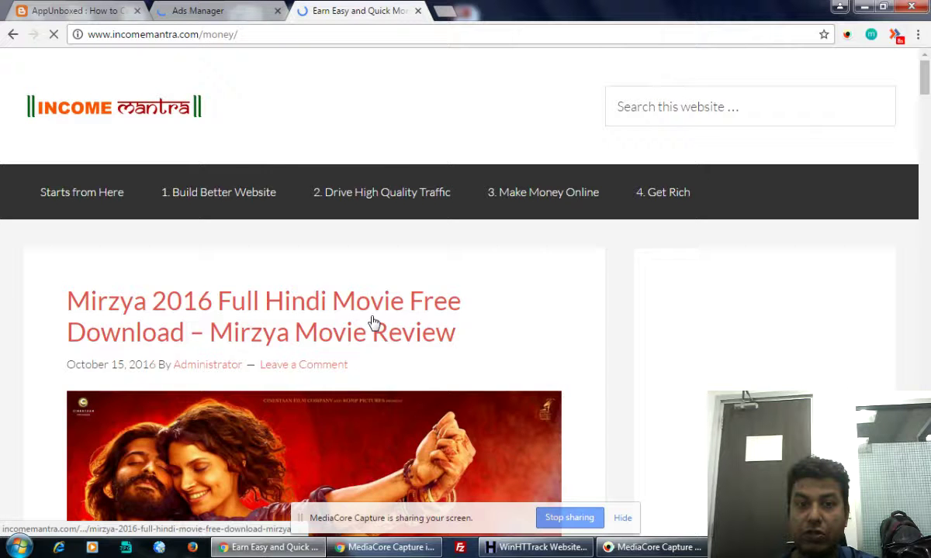
Step: Go to page 21 of the blog's post listing
{"action": "scroll", "coordinate": [372, 322], "scroll_direction": "down", "scroll_amount": 15}
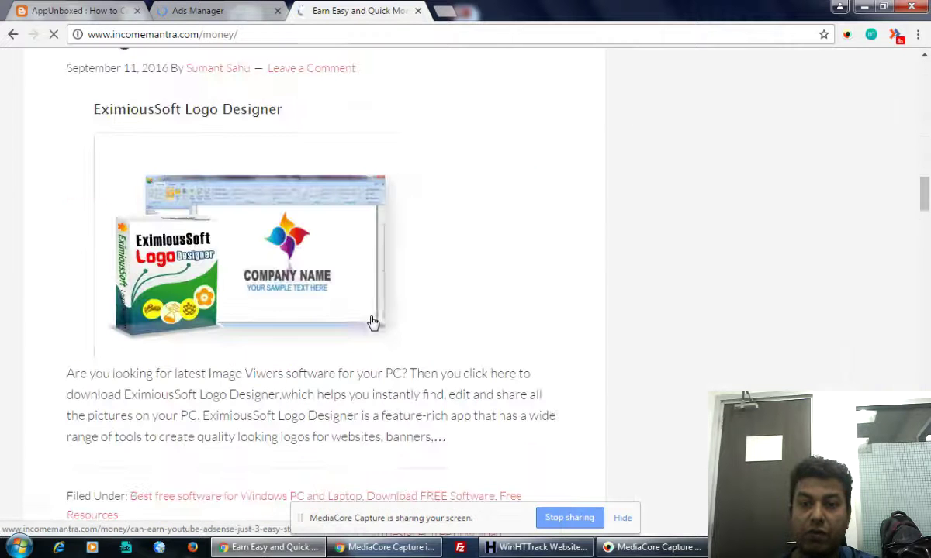
{"action": "left_click_drag", "start_coordinate": [925, 190], "coordinate": [927, 271]}
{"action": "scroll", "coordinate": [295, 272], "scroll_direction": "down", "scroll_amount": 10}
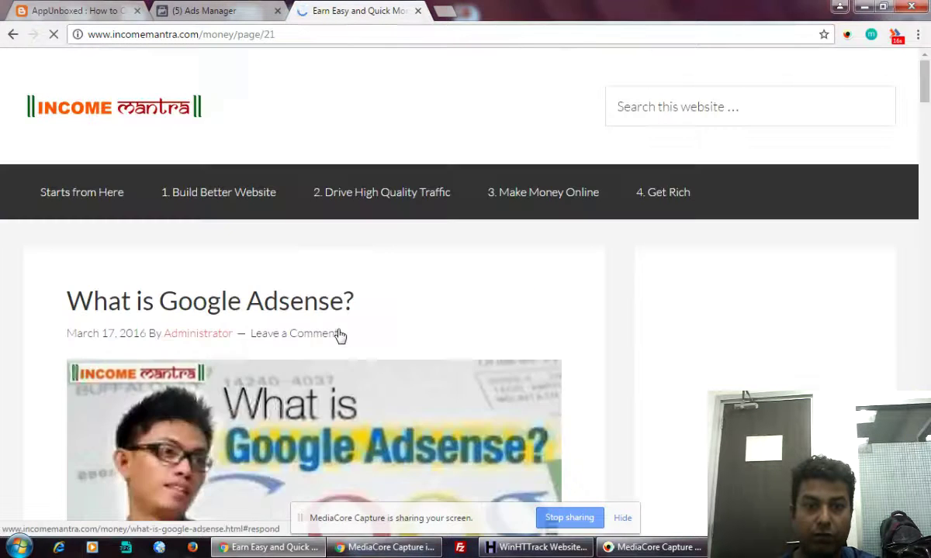
Step: Find the "Top 10 Web Hosting Review: Compares, Rates – Best & Worst of April 2016" post in the listing and open it
{"action": "scroll", "coordinate": [339, 335], "scroll_direction": "down", "scroll_amount": 8}
{"action": "scroll", "coordinate": [339, 335], "scroll_direction": "down", "scroll_amount": 6}
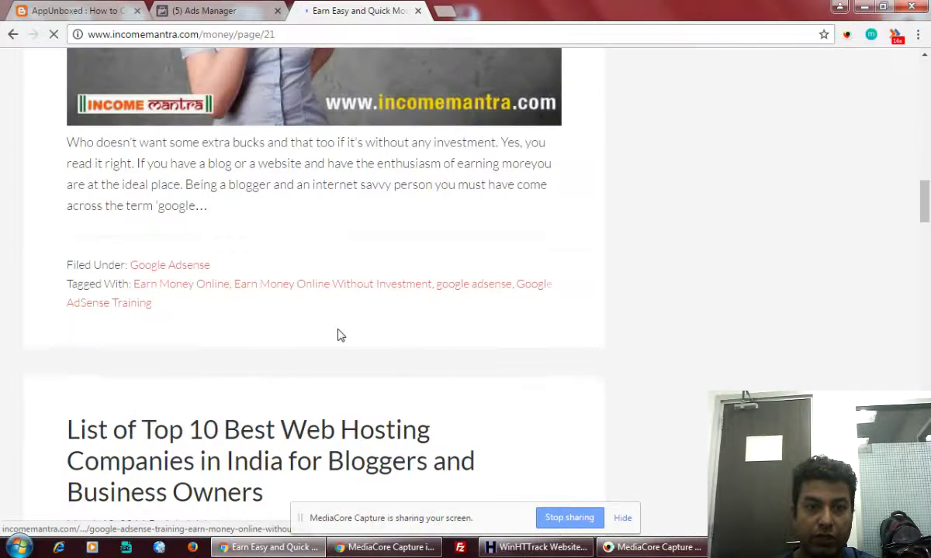
{"action": "scroll", "coordinate": [339, 335], "scroll_direction": "down", "scroll_amount": 4}
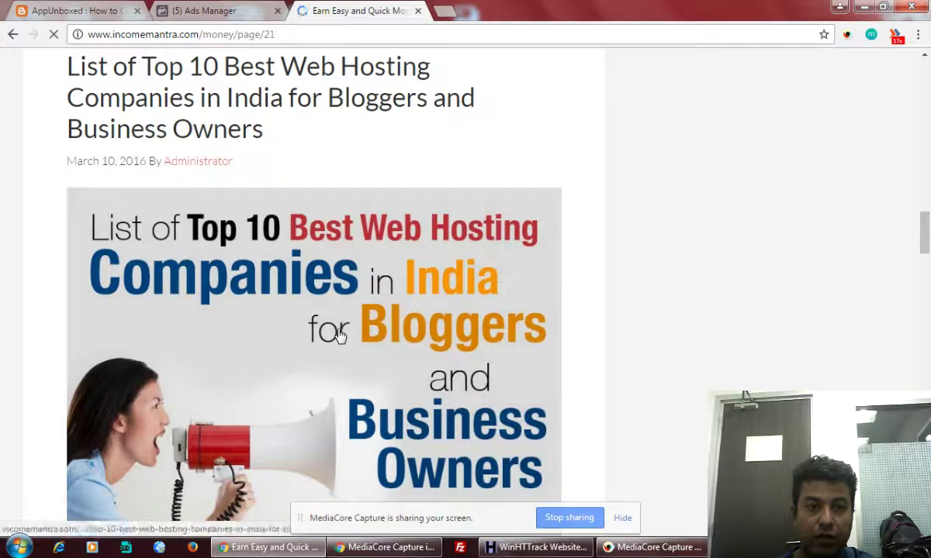
{"action": "scroll", "coordinate": [339, 335], "scroll_direction": "down", "scroll_amount": 5}
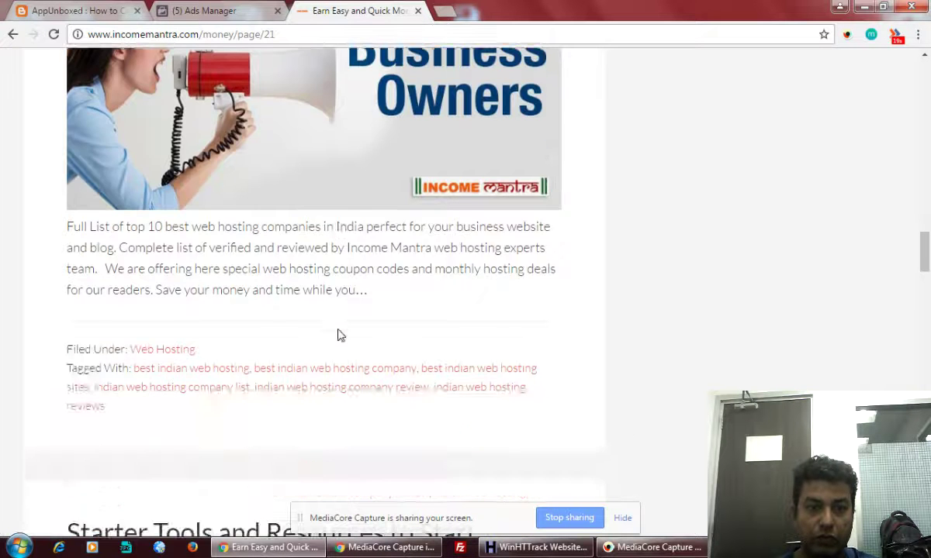
{"action": "scroll", "coordinate": [339, 335], "scroll_direction": "down", "scroll_amount": 5}
{"action": "scroll", "coordinate": [339, 335], "scroll_direction": "down", "scroll_amount": 7}
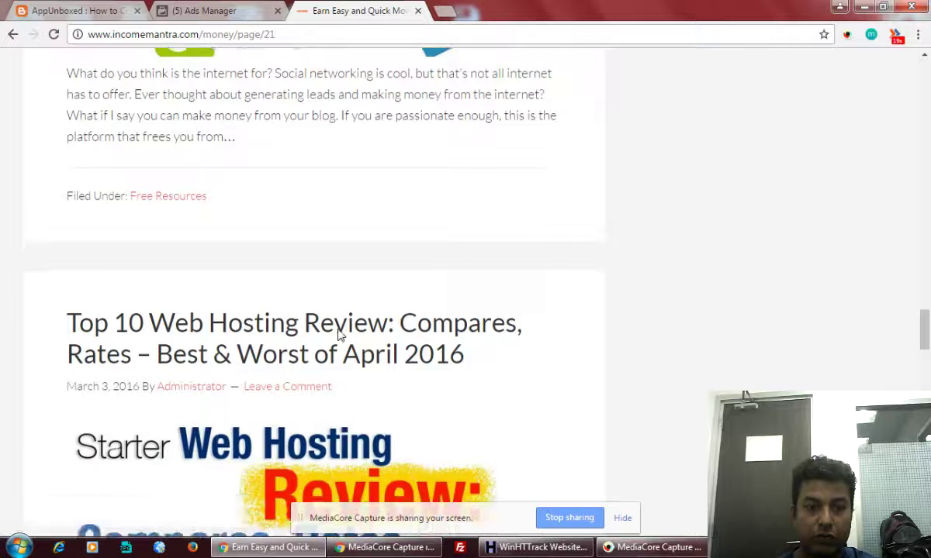
{"action": "scroll", "coordinate": [339, 335], "scroll_direction": "down", "scroll_amount": 2}
{"action": "left_click", "coordinate": [325, 242]}
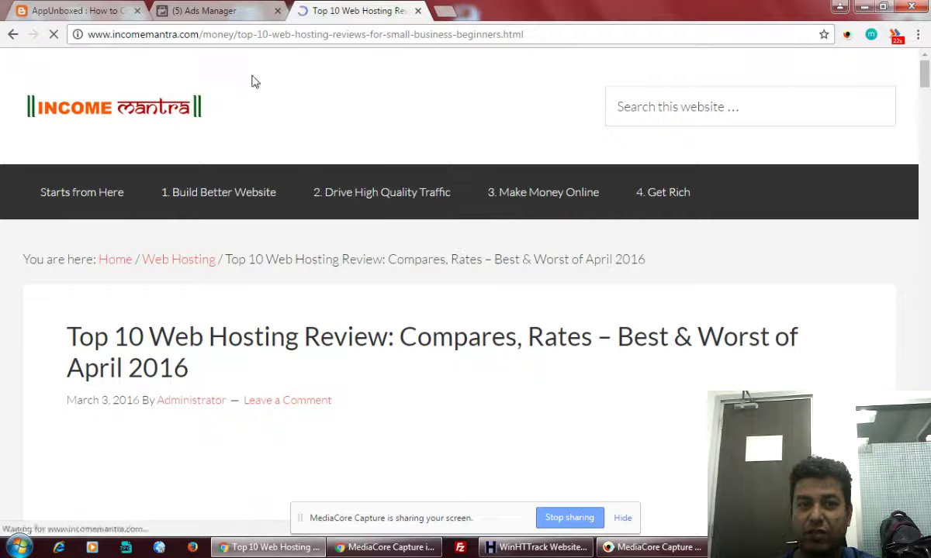
Step: Open the Income Mantra home page in a separate tab and load its wp-admin address
{"action": "right_click", "coordinate": [173, 116]}
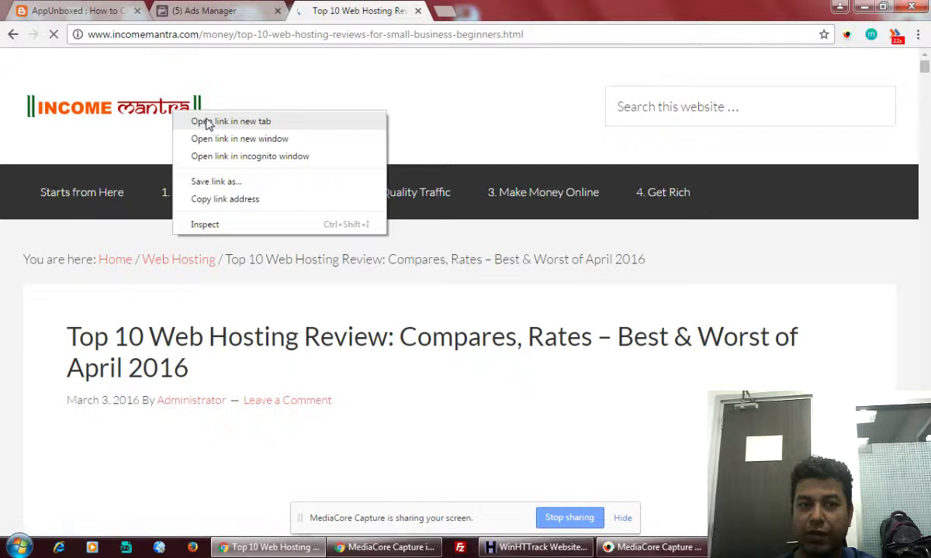
{"action": "left_click", "coordinate": [206, 121]}
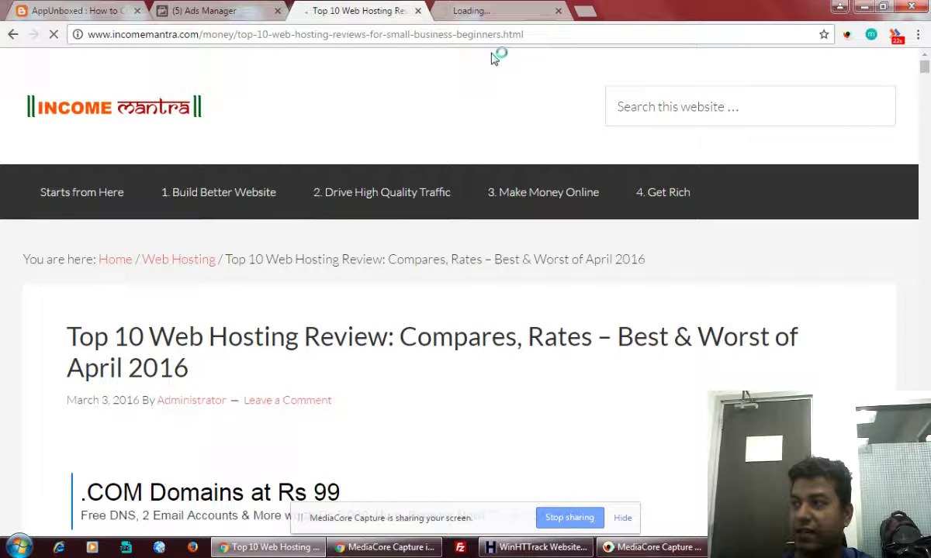
{"action": "left_click", "coordinate": [487, 14]}
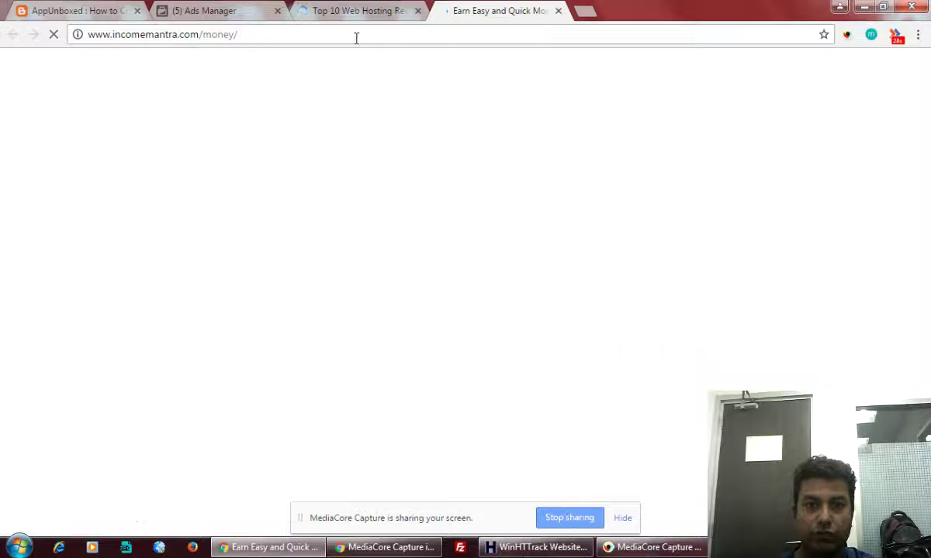
{"action": "left_click", "coordinate": [291, 34]}
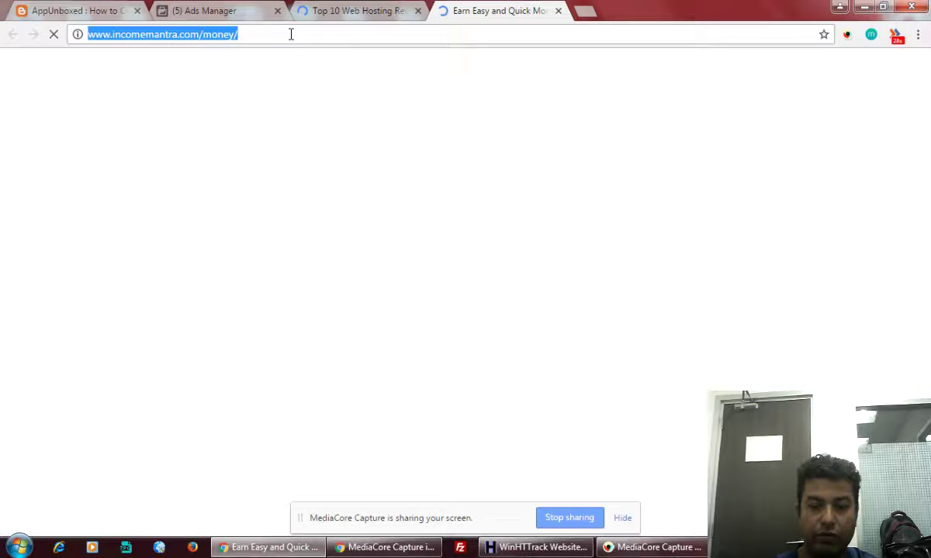
{"action": "left_click", "coordinate": [291, 34]}
{"action": "type", "text": "wp-admin"}
{"action": "key", "text": "Return"}
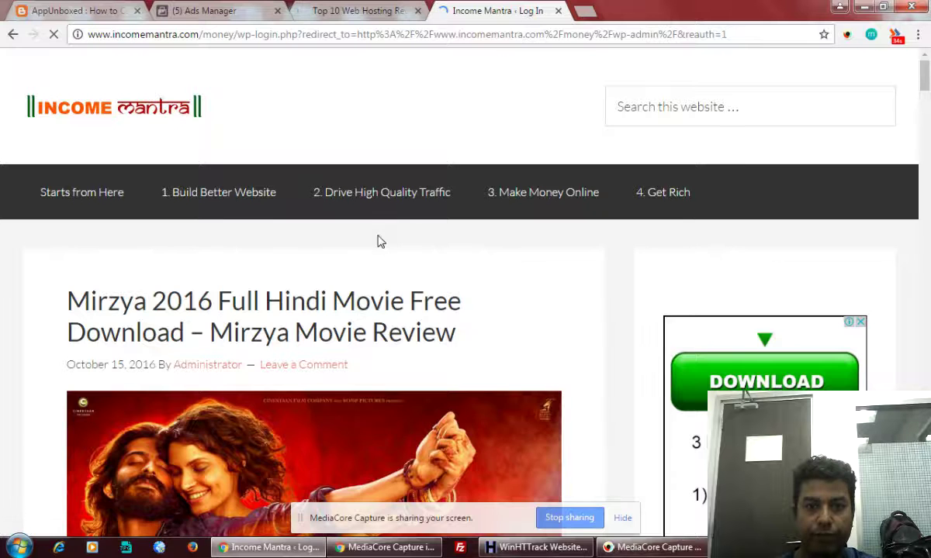
Step: Log in to the WordPress admin with the username Administrator and the account password
{"action": "type", "text": "Ad"}
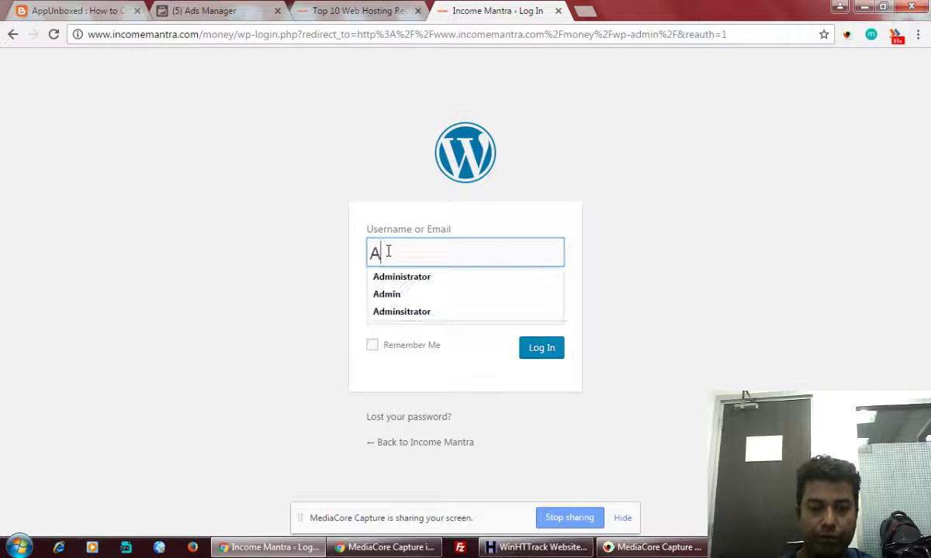
{"action": "left_click", "coordinate": [402, 277]}
{"action": "left_click", "coordinate": [423, 313]}
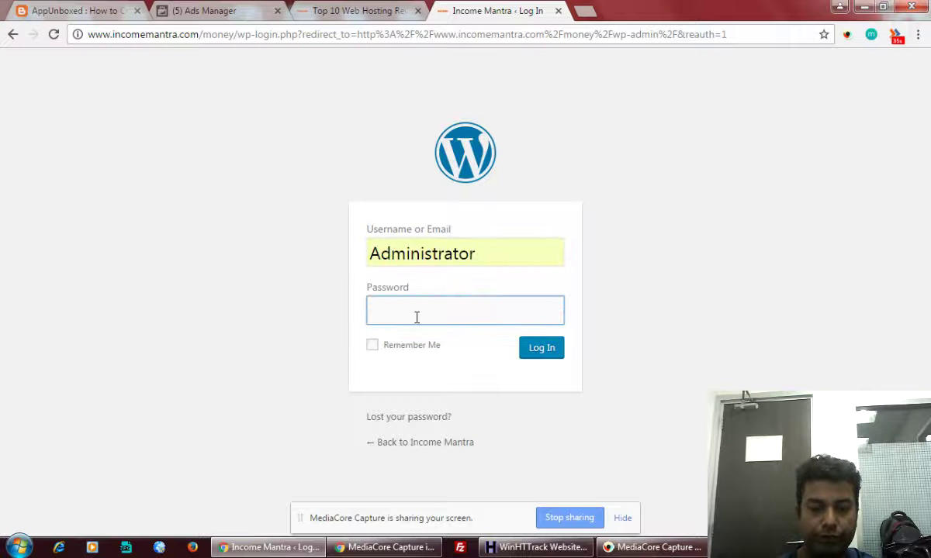
{"action": "type", "text": "•••••••"}
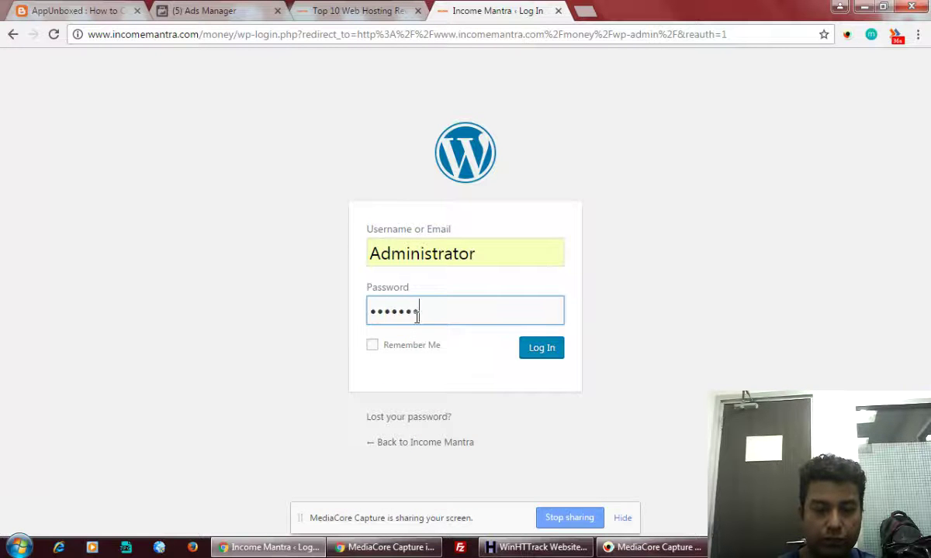
{"action": "type", "text": "••••••••"}
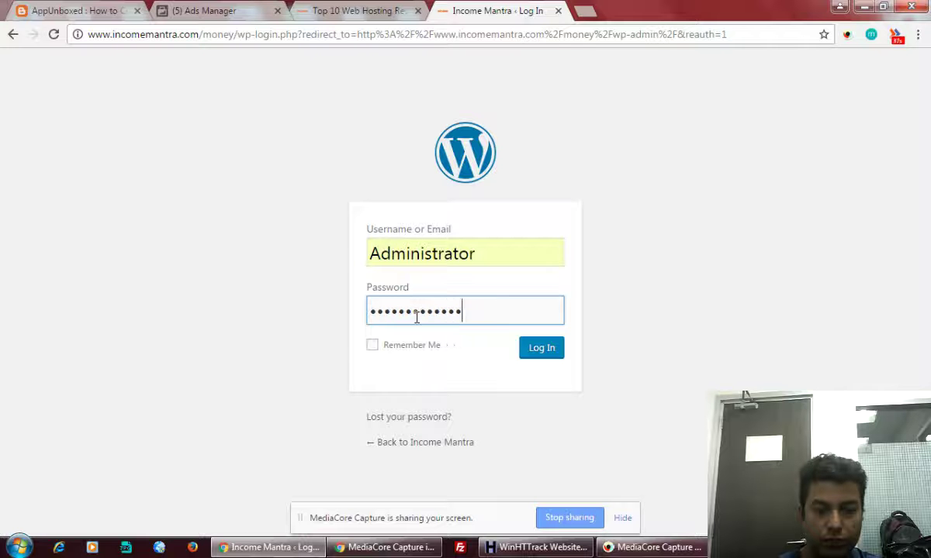
{"action": "type", "text": "•"}
{"action": "left_click", "coordinate": [543, 349]}
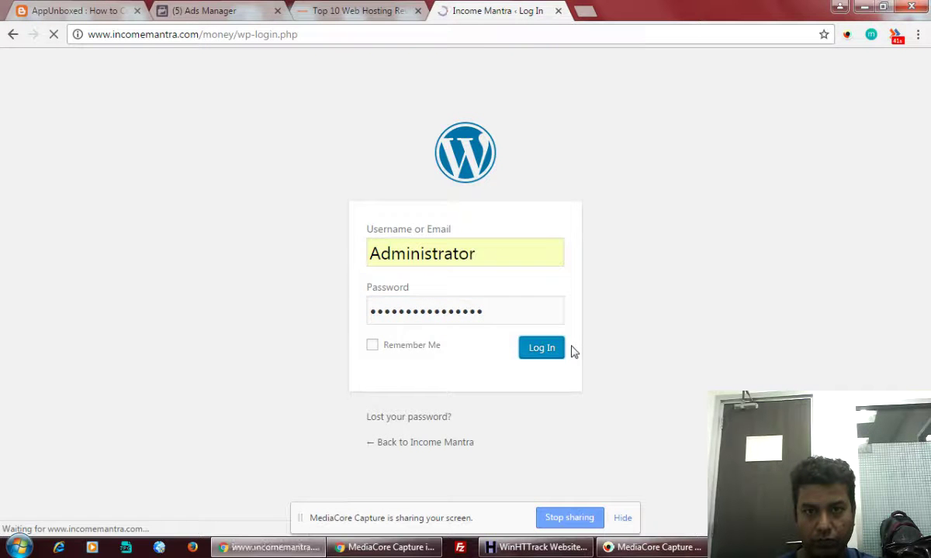
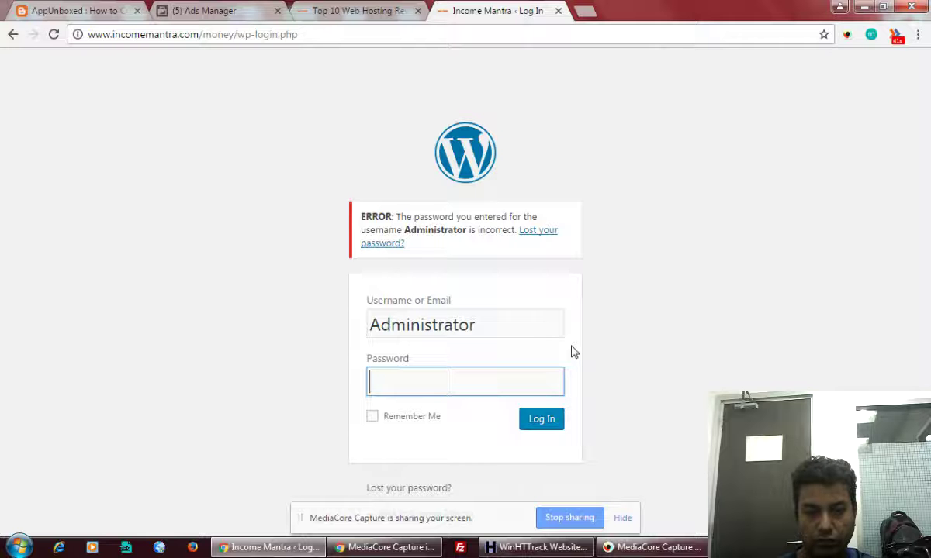
{"action": "type", "text": "•••••••"}
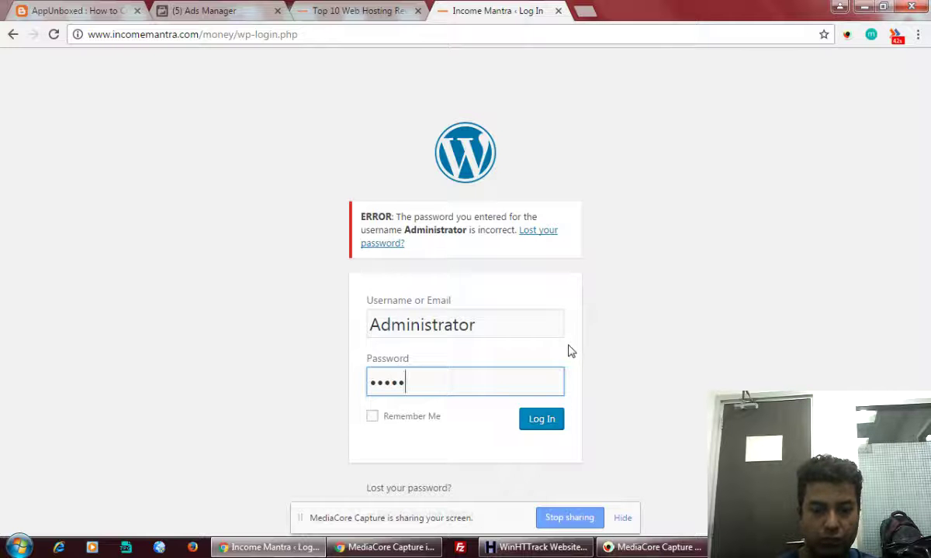
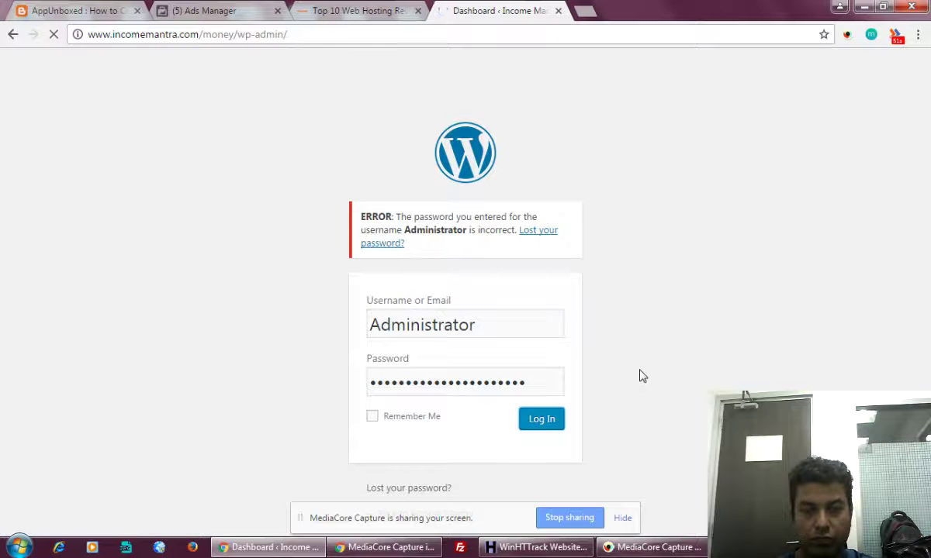
Step: Return to the Top 10 Web Hosting Review post, reload it as administrator and open it for editing
{"action": "left_click", "coordinate": [360, 12]}
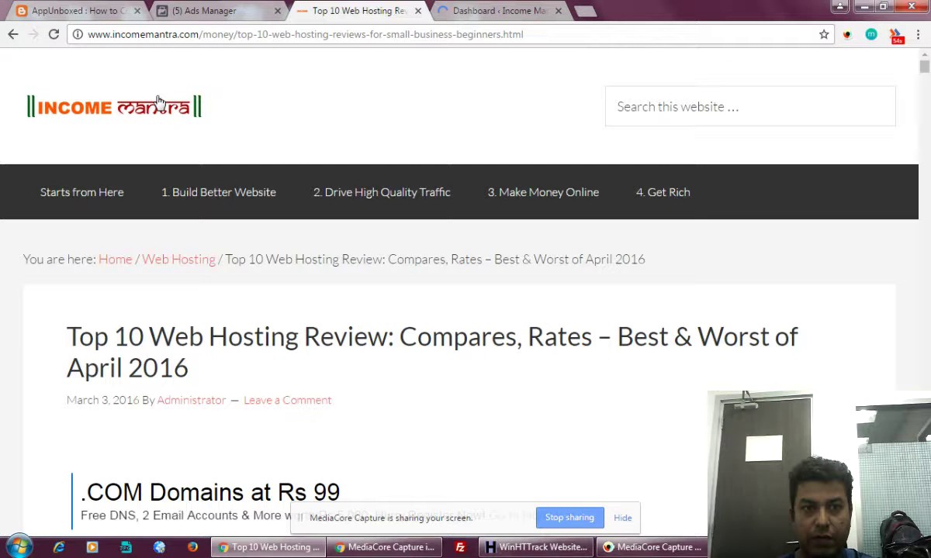
{"action": "left_click", "coordinate": [53, 35]}
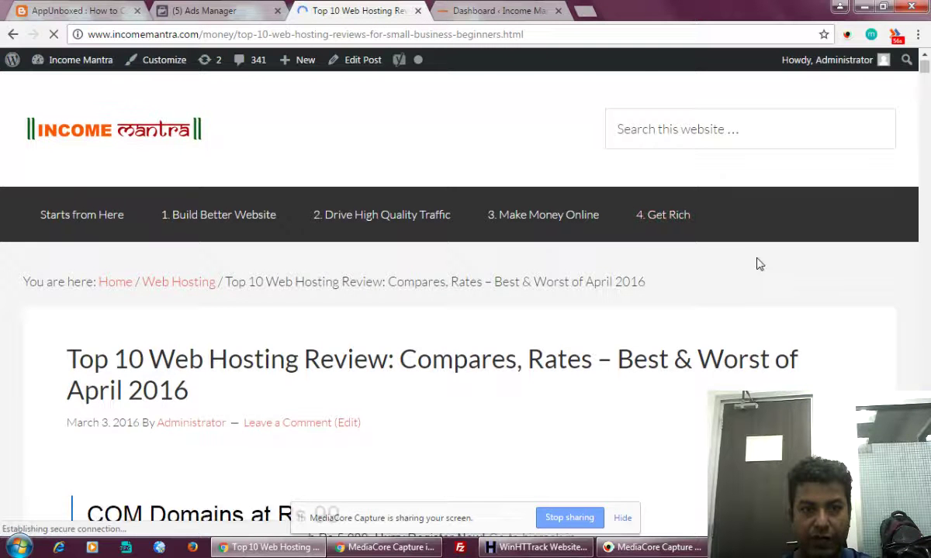
{"action": "scroll", "coordinate": [760, 265], "scroll_direction": "down", "scroll_amount": 2}
{"action": "scroll", "coordinate": [760, 265], "scroll_direction": "up", "scroll_amount": 2}
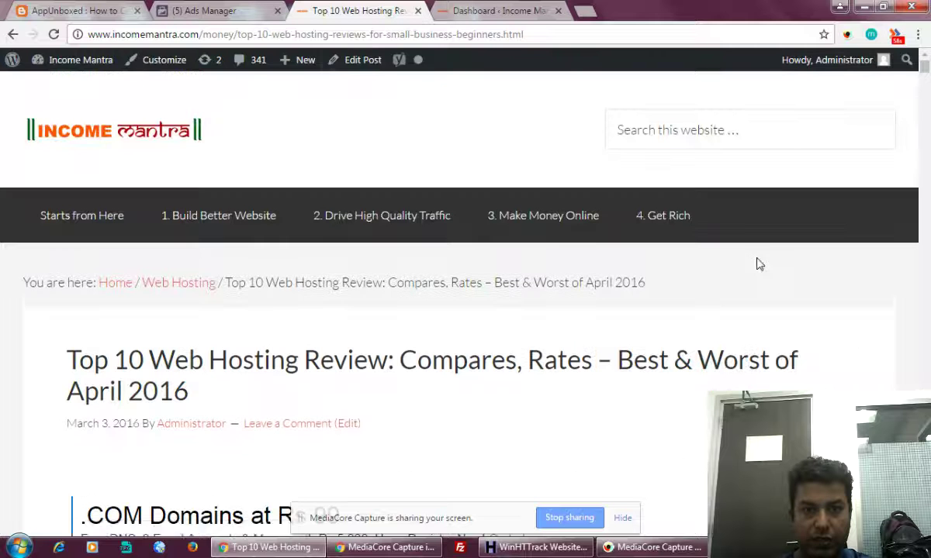
{"action": "left_click", "coordinate": [364, 62]}
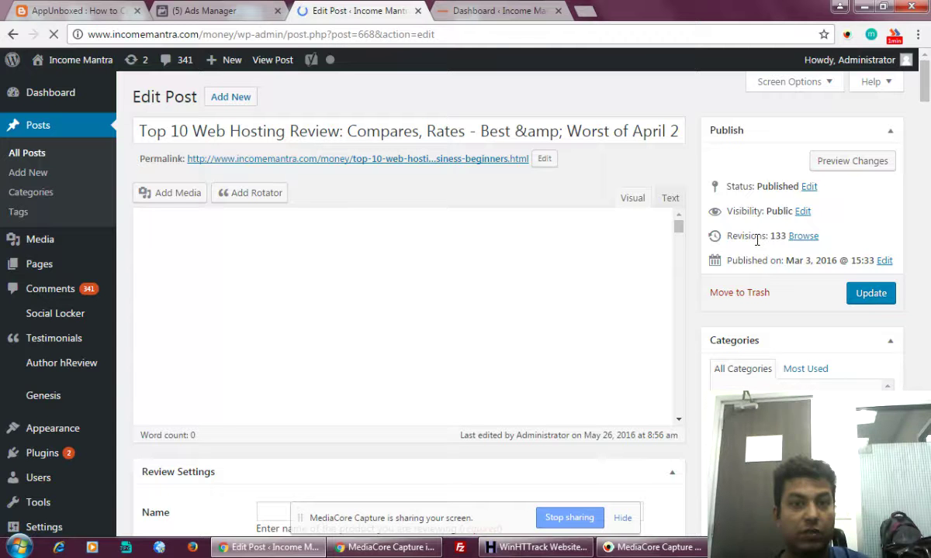
Step: Delete "April 2016" from the end of the post title
{"action": "left_click_drag", "start_coordinate": [633, 131], "coordinate": [697, 128]}
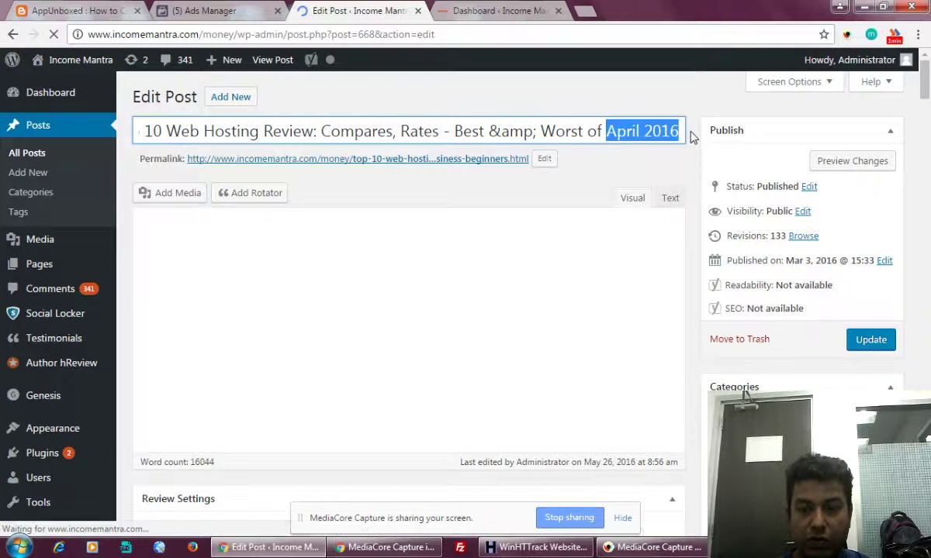
{"action": "key", "text": "BackSpace"}
{"action": "key", "text": "BackSpace"}
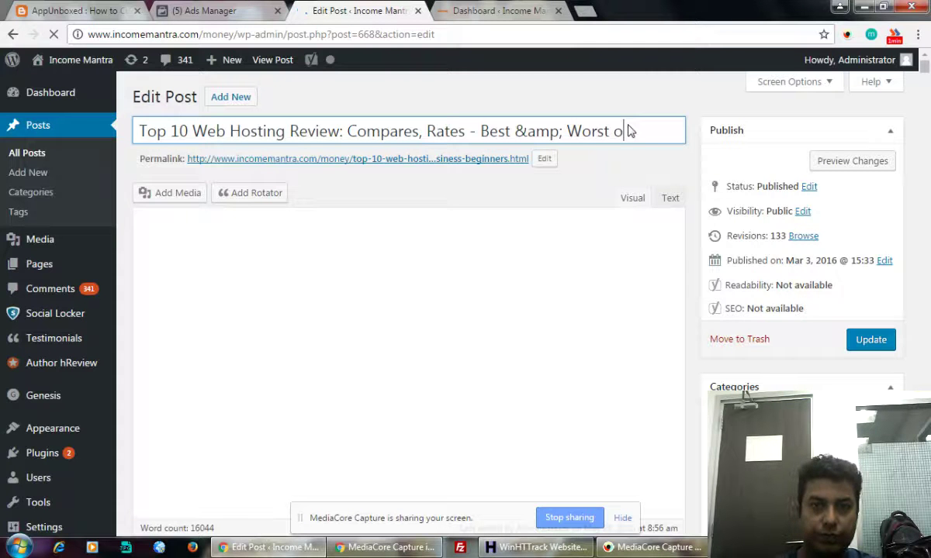
{"action": "left_click", "coordinate": [473, 9]}
{"action": "left_click", "coordinate": [362, 9]}
{"action": "left_click", "coordinate": [486, 11]}
{"action": "left_click", "coordinate": [353, 12]}
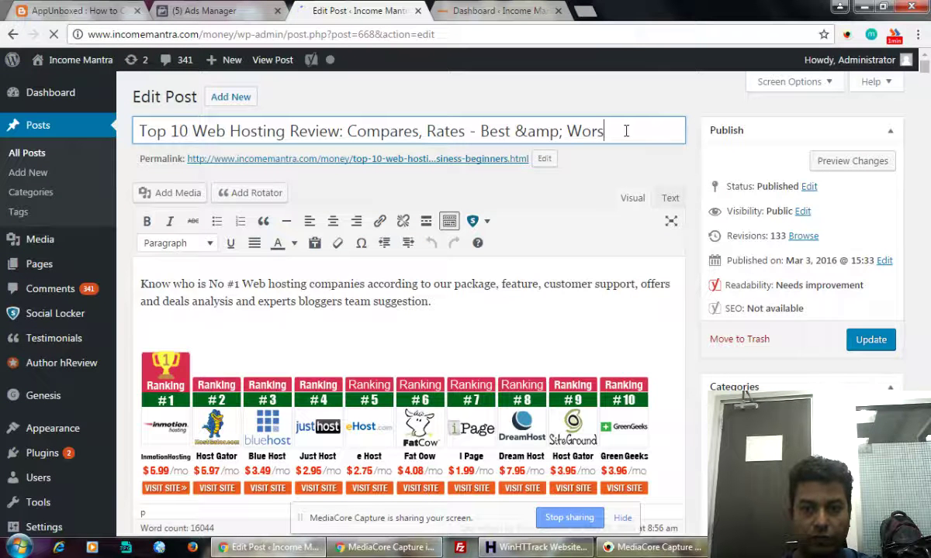
Step: Rework the ending of the post title so that its last word is "Worst"
{"action": "key", "text": "BackSpace"}
{"action": "type", "text": "t"}
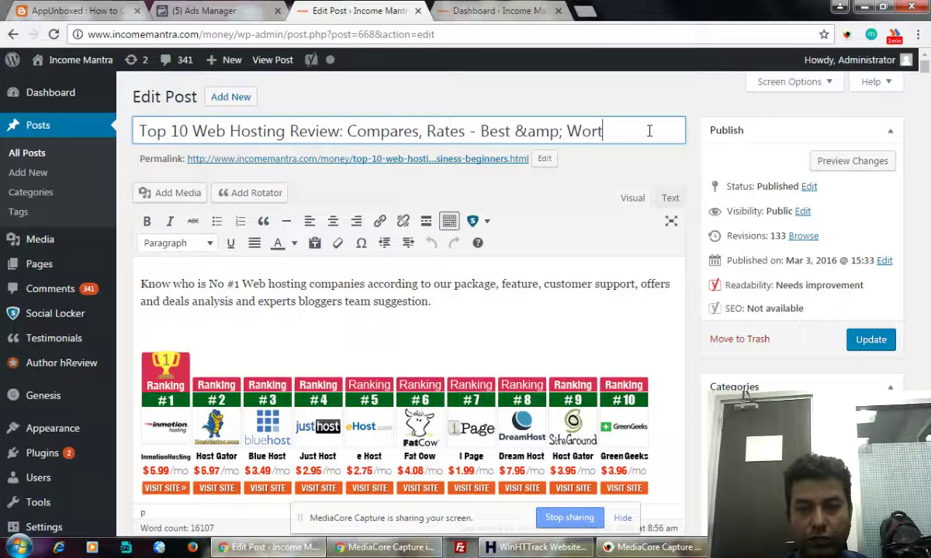
{"action": "key", "text": "BackSpace"}
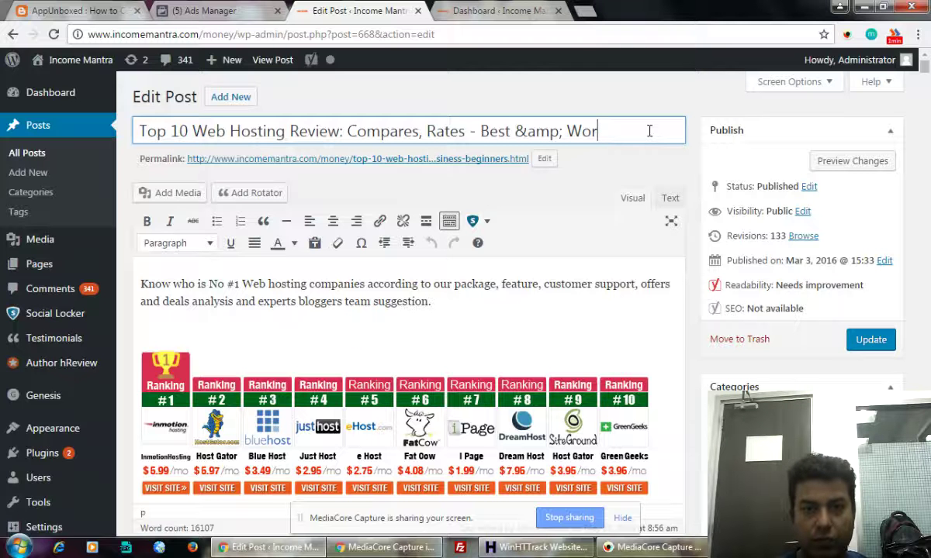
{"action": "type", "text": "st Com"}
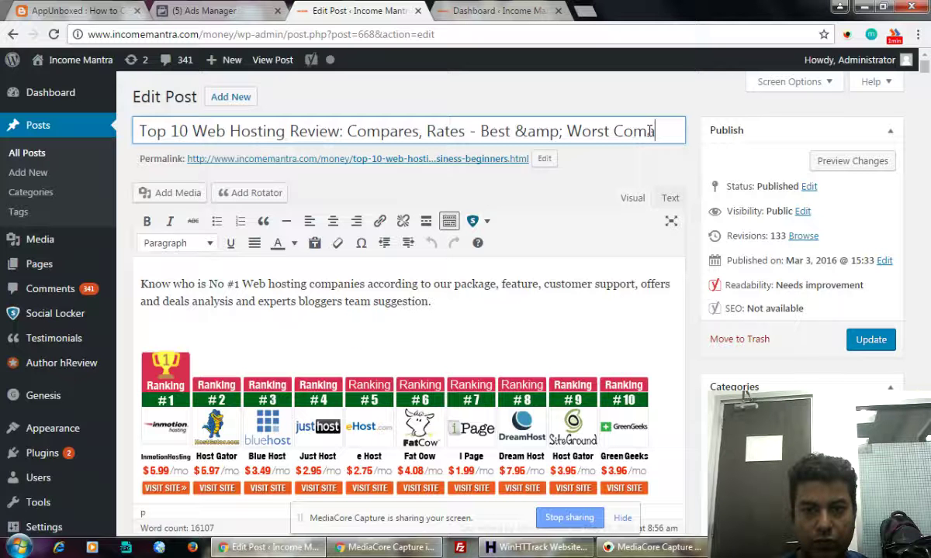
{"action": "key", "text": "BackSpace"}
{"action": "key", "text": "BackSpace"}
{"action": "key", "text": "BackSpace"}
{"action": "key", "text": "BackSpace"}
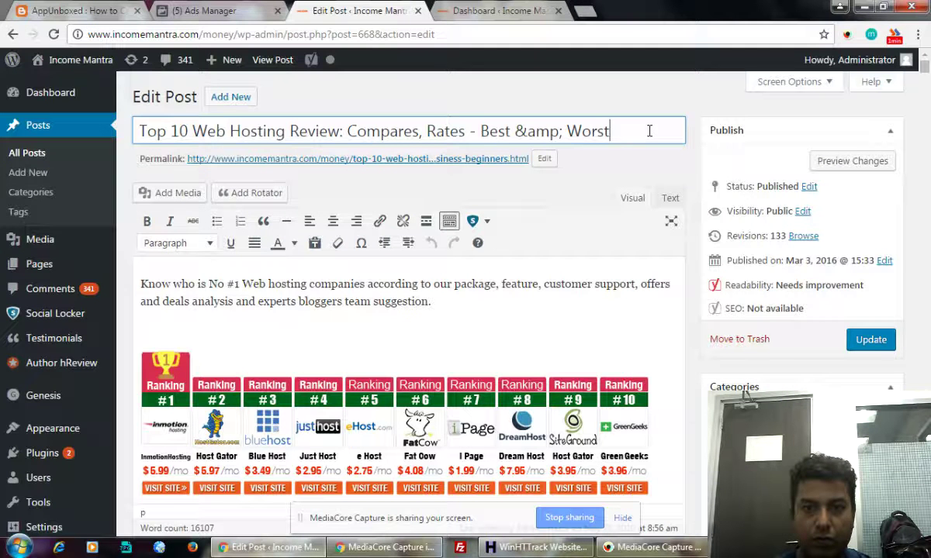
Step: Add "Rating by Hosting Experts" after "Worst" in the post title and update the post
{"action": "type", "text": "rating"}
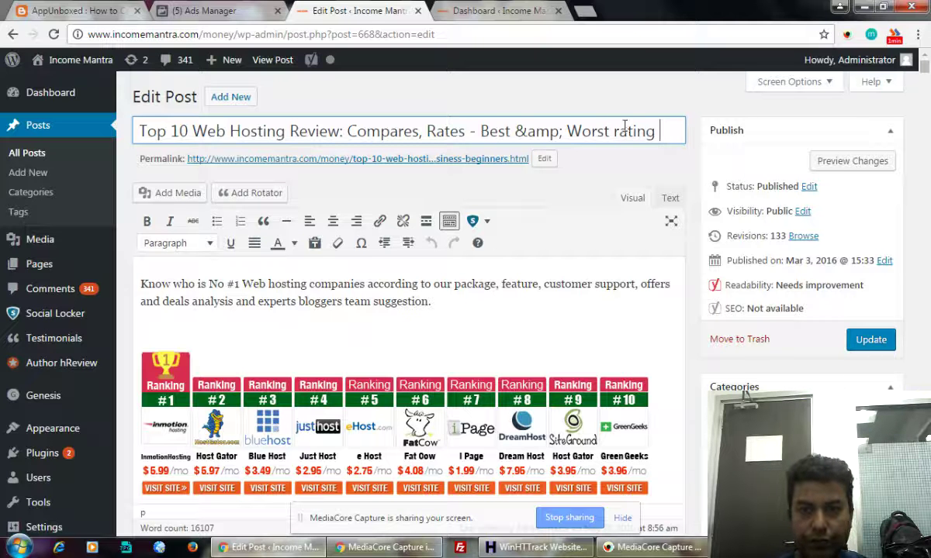
{"action": "type", "text": "by Hosting Experts"}
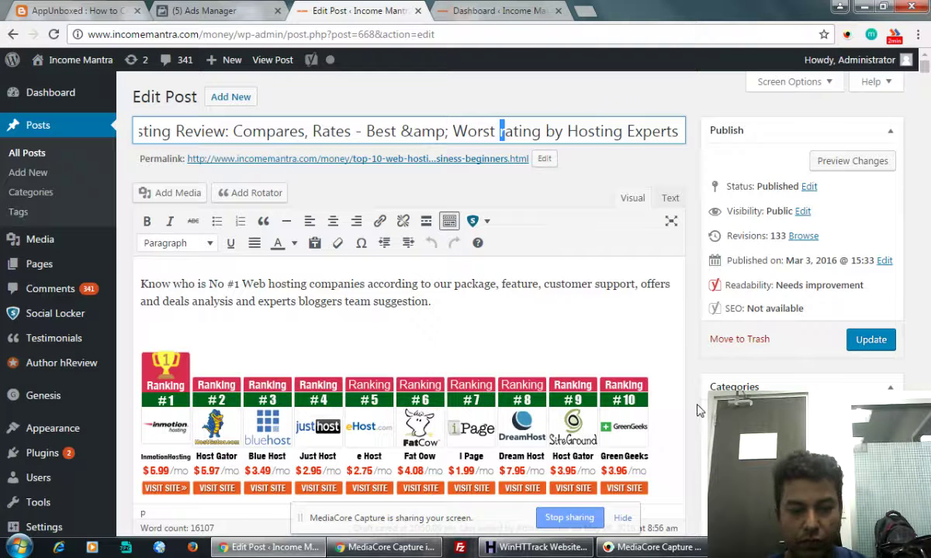
{"action": "key", "text": "Delete"}
{"action": "type", "text": "R"}
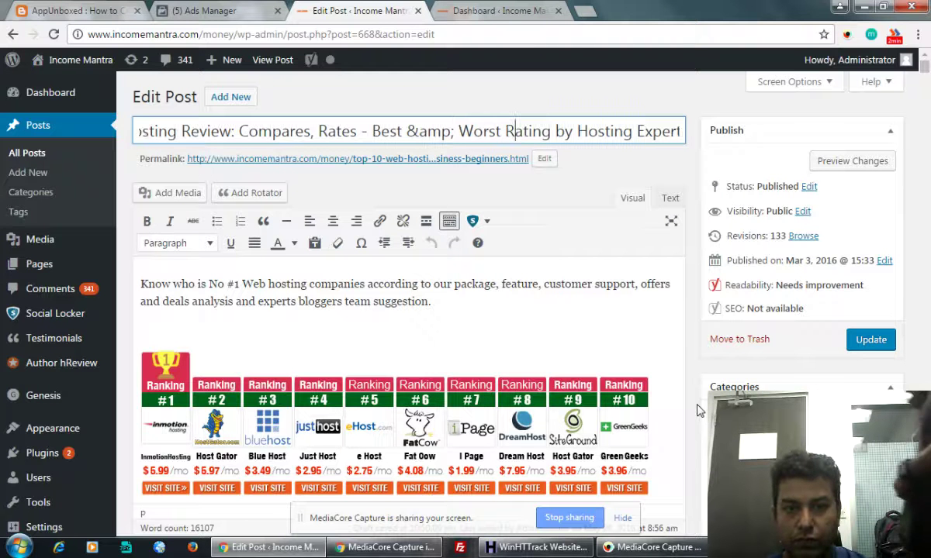
{"action": "left_click", "coordinate": [870, 341]}
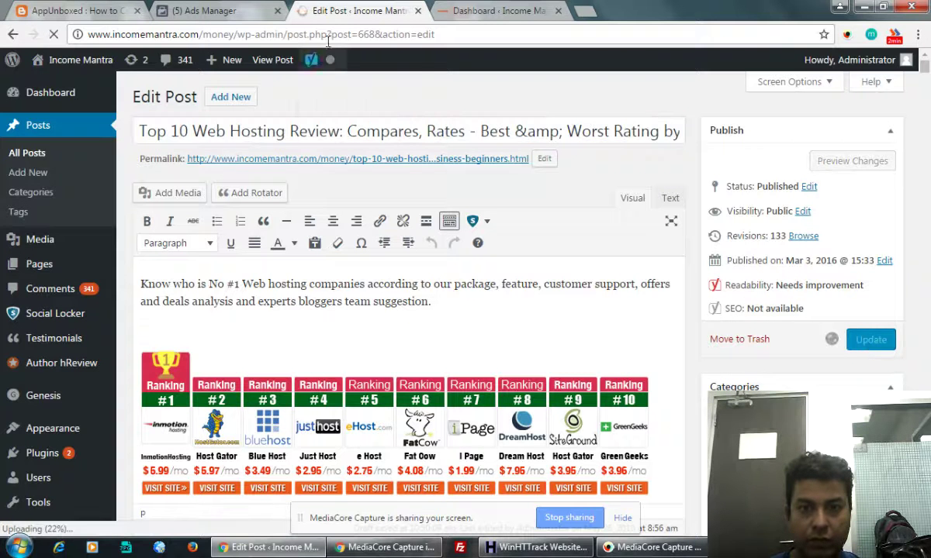
Step: View the updated Top 10 Web Hosting Review post in a new browser tab and select its web address
{"action": "right_click", "coordinate": [277, 62]}
{"action": "left_click", "coordinate": [332, 66]}
{"action": "left_click", "coordinate": [468, 11]}
{"action": "left_click", "coordinate": [413, 37]}
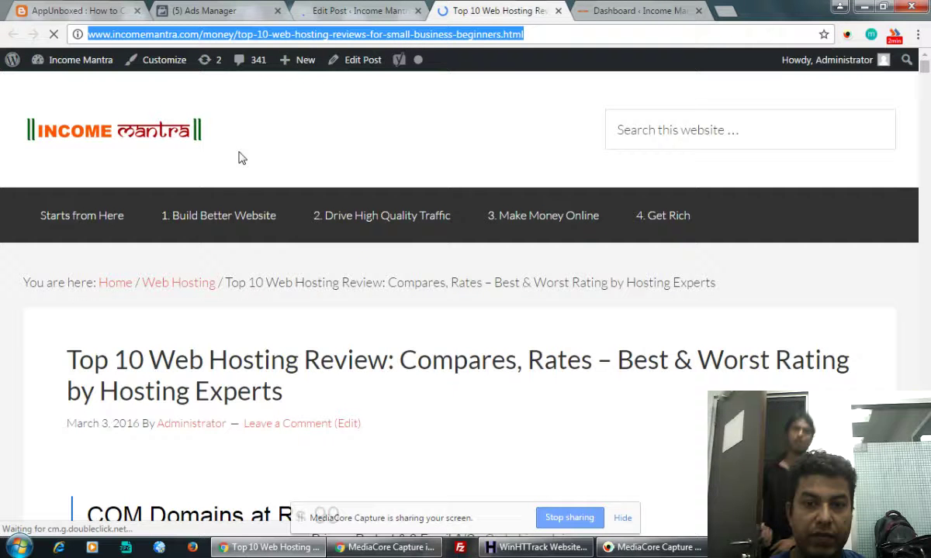
Step: Close the AppUnboxed page, switch to Facebook Ads Manager and choose Send people to your website as the campaign objective
{"action": "left_click", "coordinate": [136, 10]}
{"action": "left_click", "coordinate": [116, 10]}
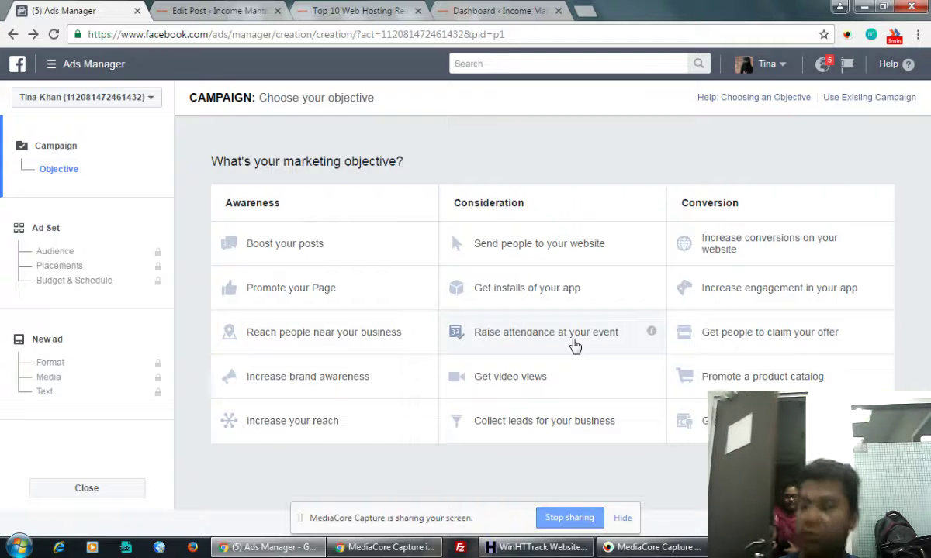
{"action": "left_click", "coordinate": [520, 249]}
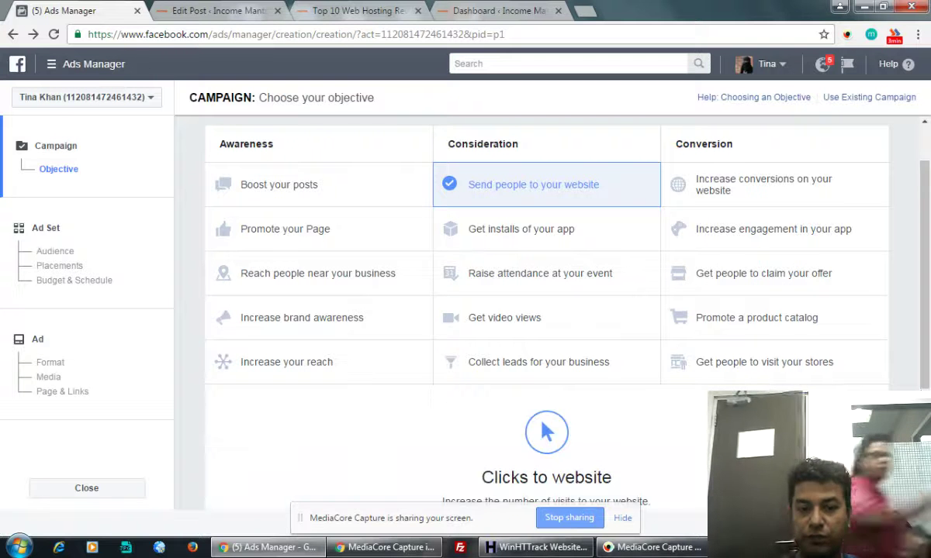
Step: Name the campaign "Income Mantra Hosting Page Promotion - International" and continue to the ad set
{"action": "scroll", "coordinate": [588, 352], "scroll_direction": "down", "scroll_amount": 3}
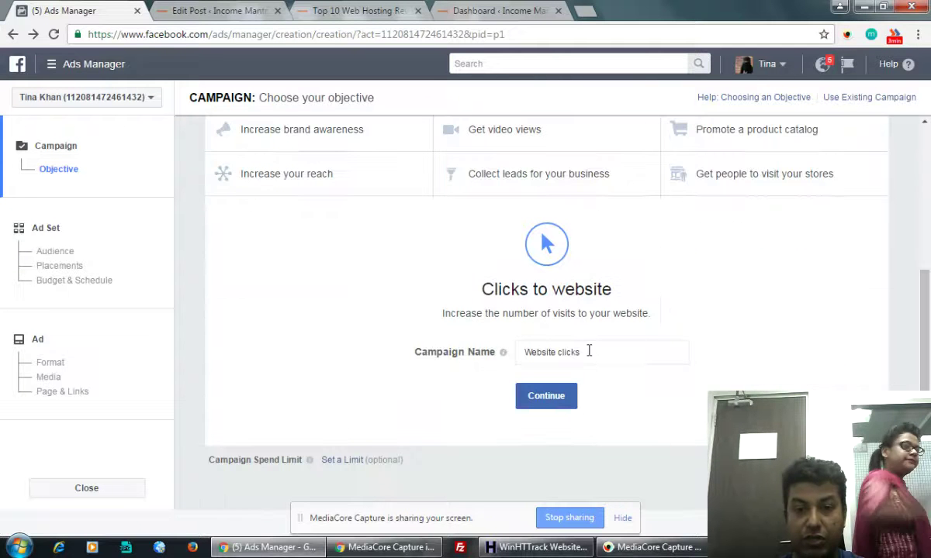
{"action": "left_click", "coordinate": [595, 351]}
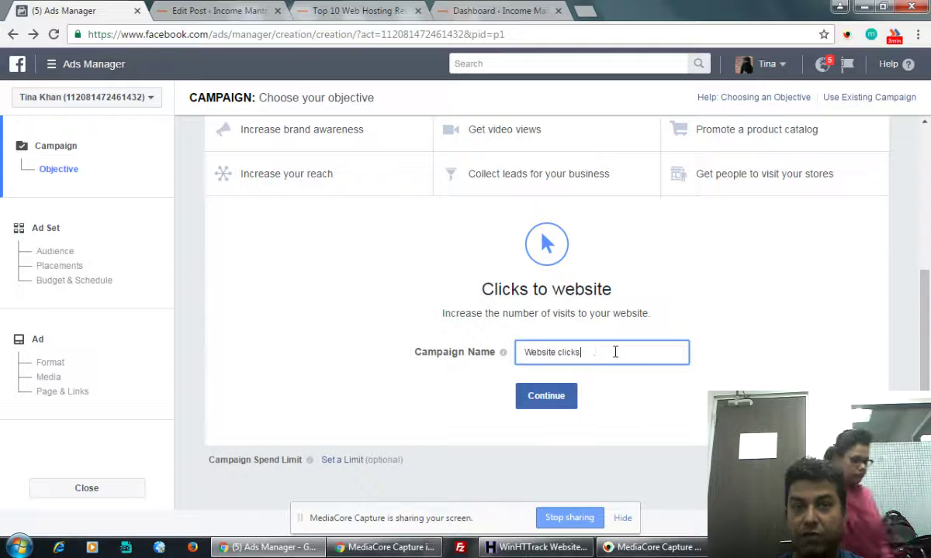
{"action": "key", "text": "ctrl+a"}
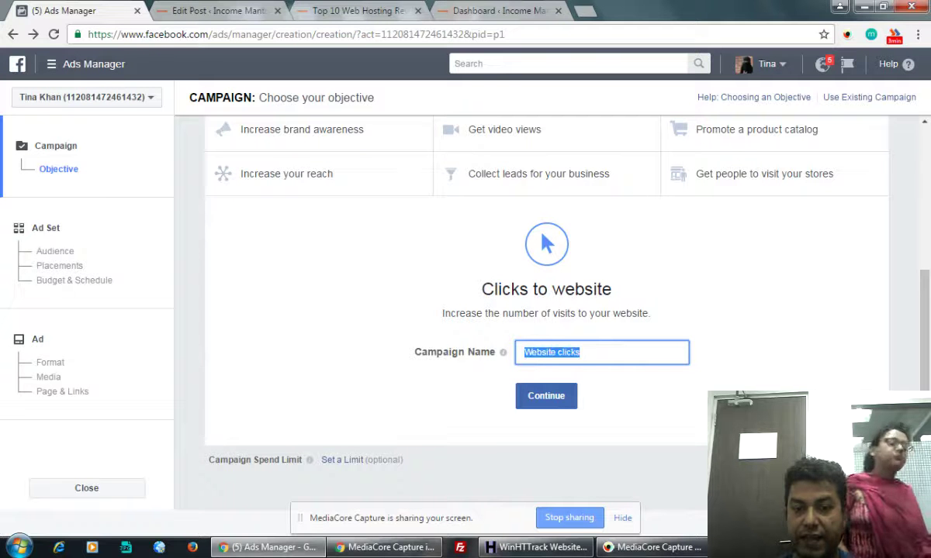
{"action": "type", "text": "Income"}
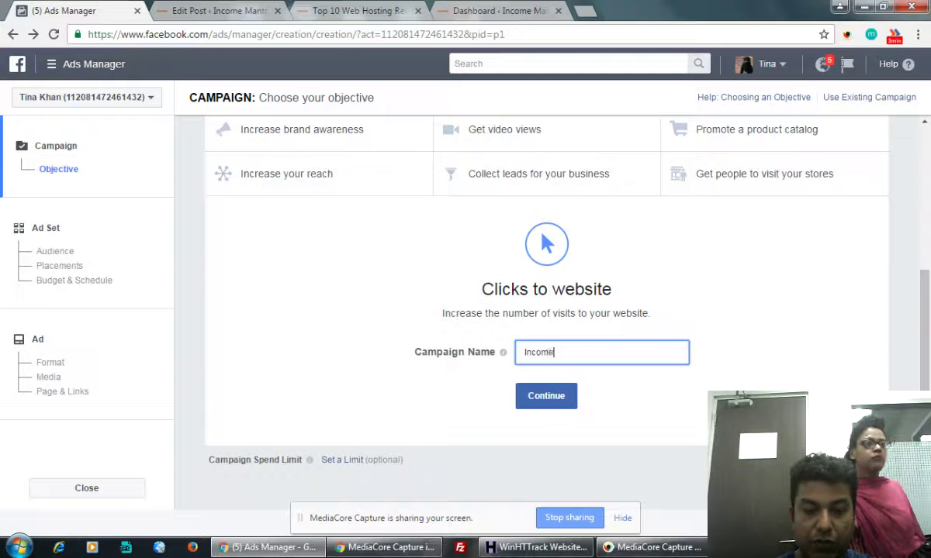
{"action": "type", "text": " Mantra H"}
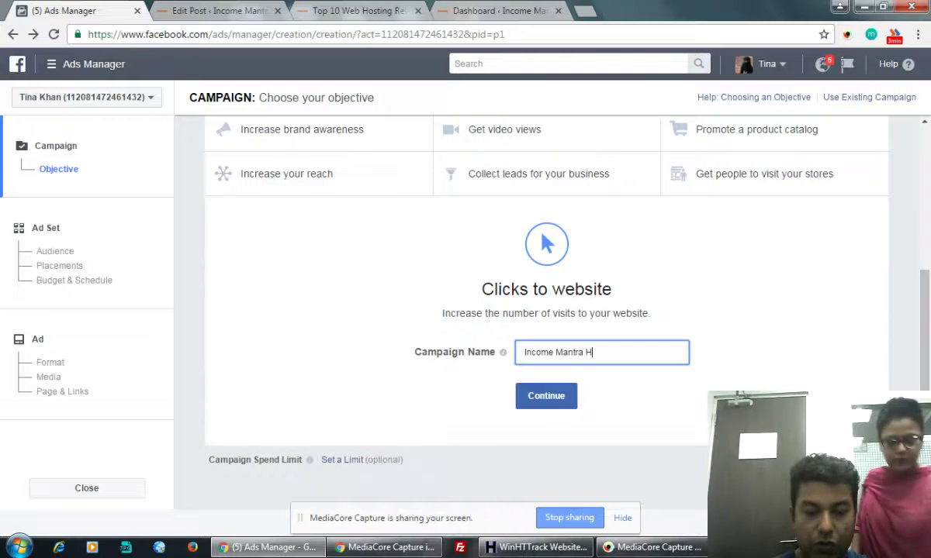
{"action": "type", "text": "osting Pa"}
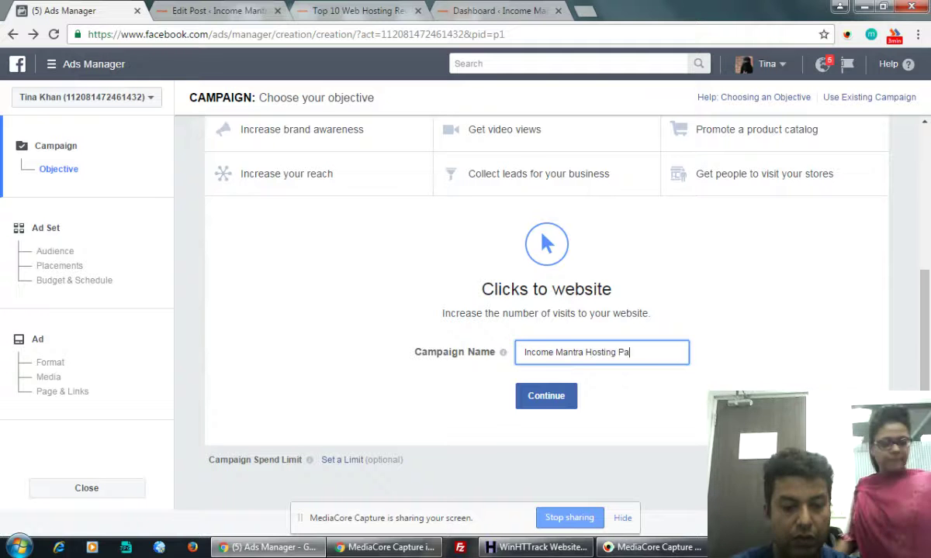
{"action": "type", "text": "ge Pr"}
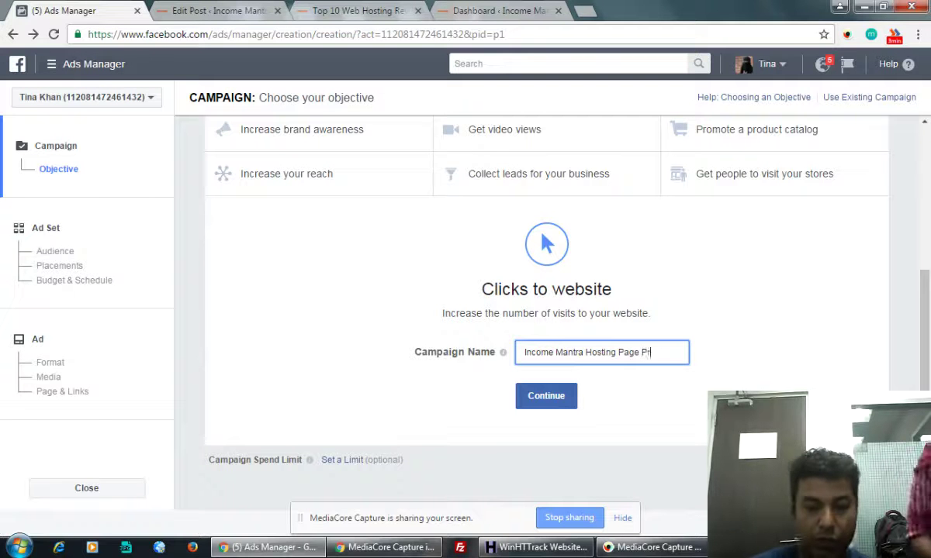
{"action": "type", "text": "omotion"}
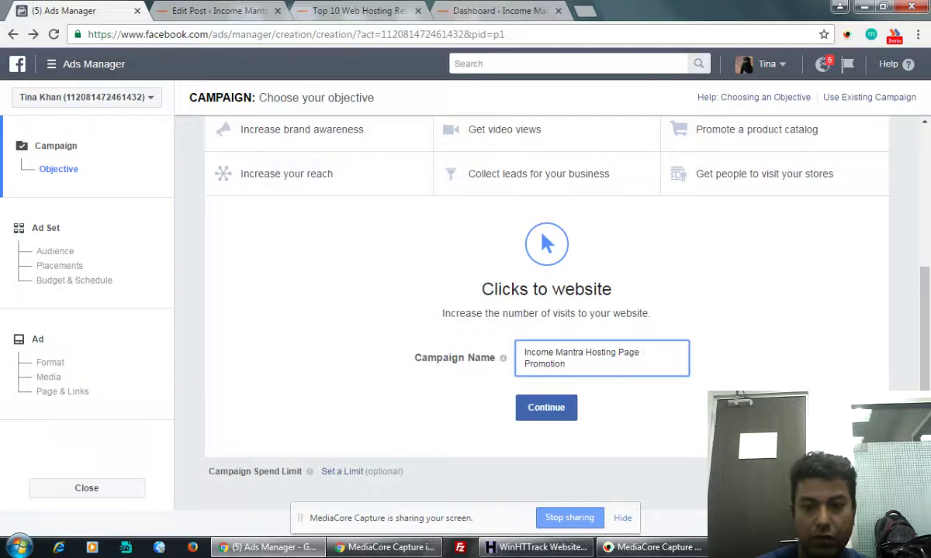
{"action": "type", "text": " - Int"}
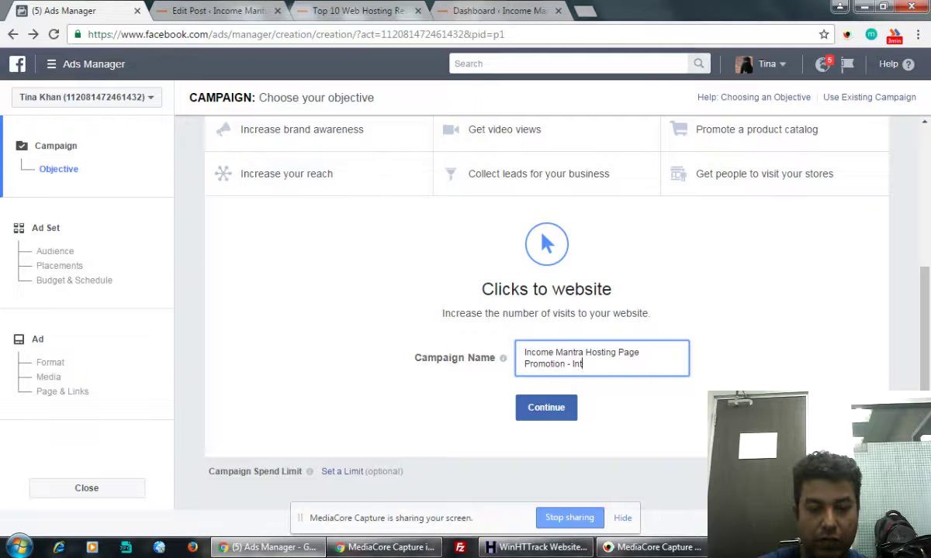
{"action": "type", "text": "ernational"}
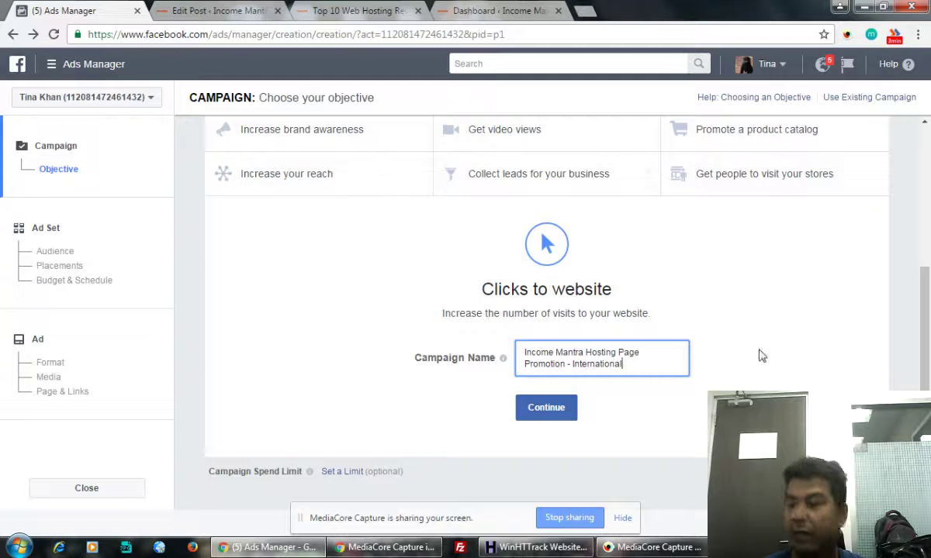
{"action": "left_click", "coordinate": [546, 408]}
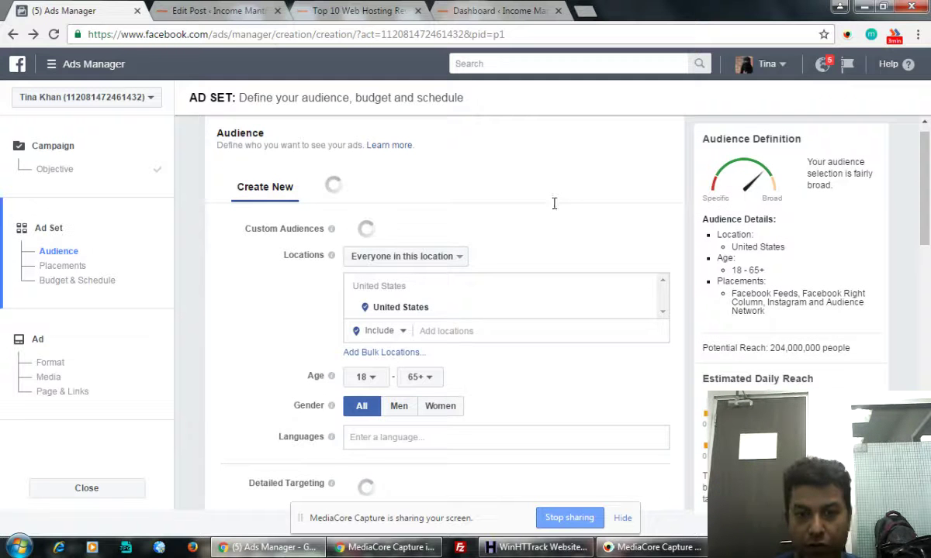
Step: Look through the existing custom and lookalike audiences available for the ad set
{"action": "left_click", "coordinate": [417, 233]}
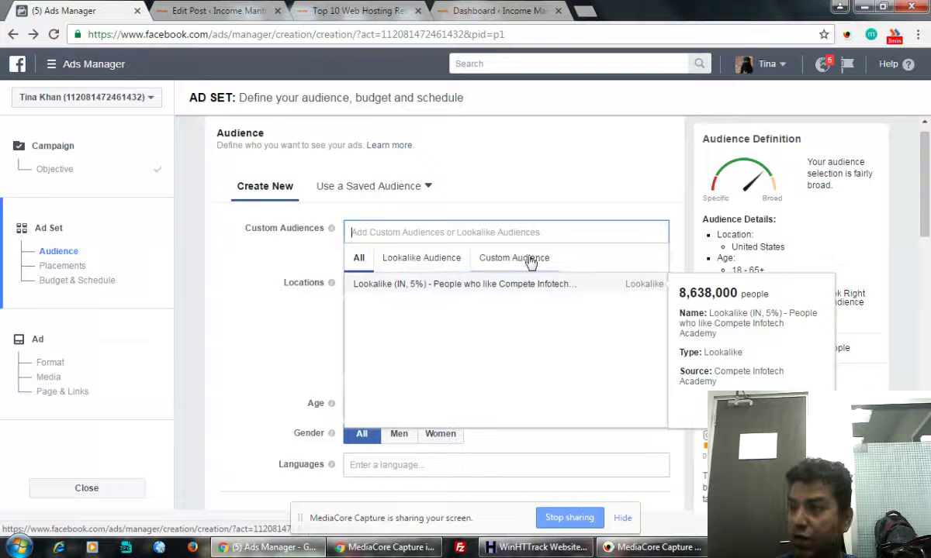
{"action": "left_click", "coordinate": [397, 264]}
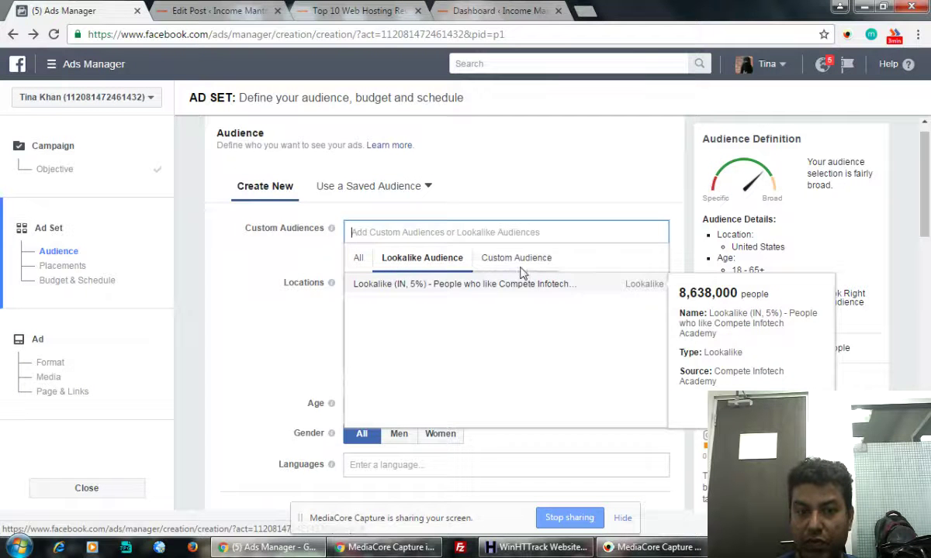
{"action": "left_click", "coordinate": [543, 297]}
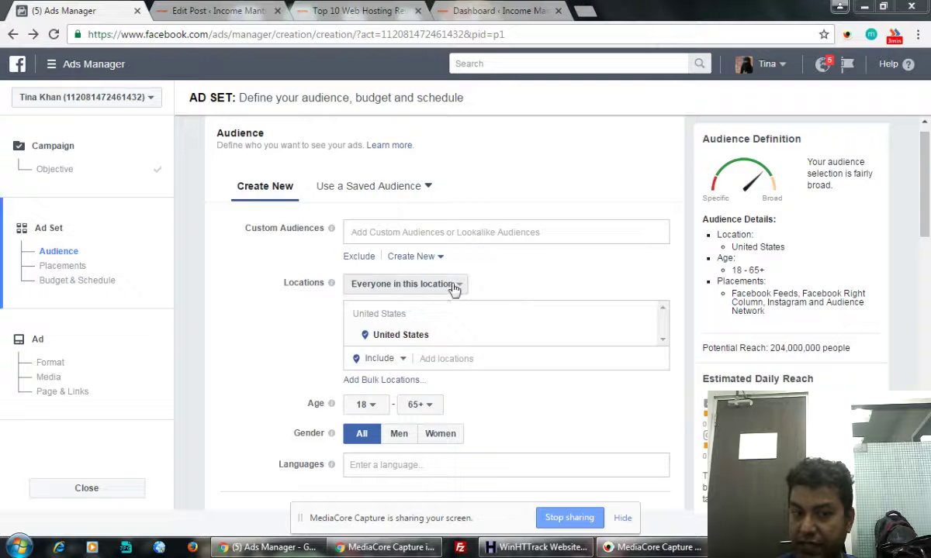
{"action": "left_click", "coordinate": [419, 232]}
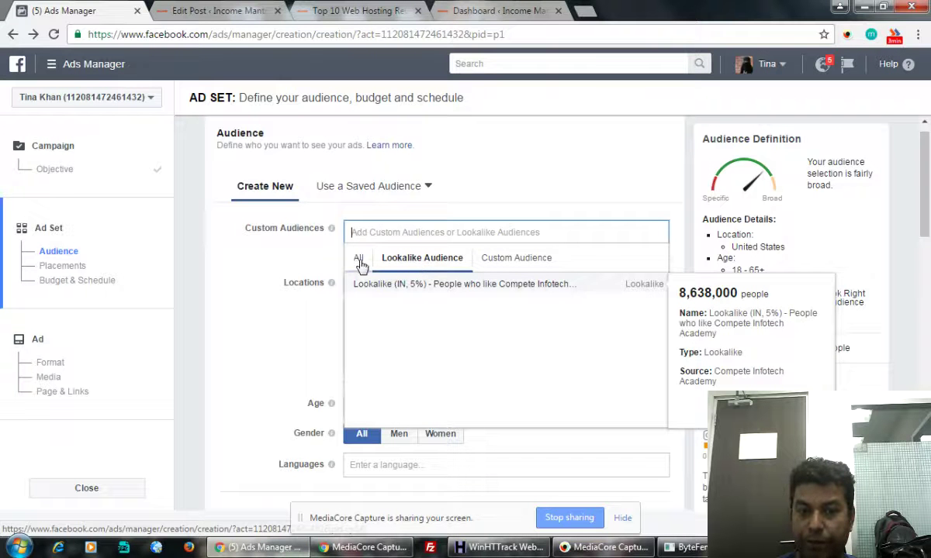
{"action": "left_click", "coordinate": [610, 194]}
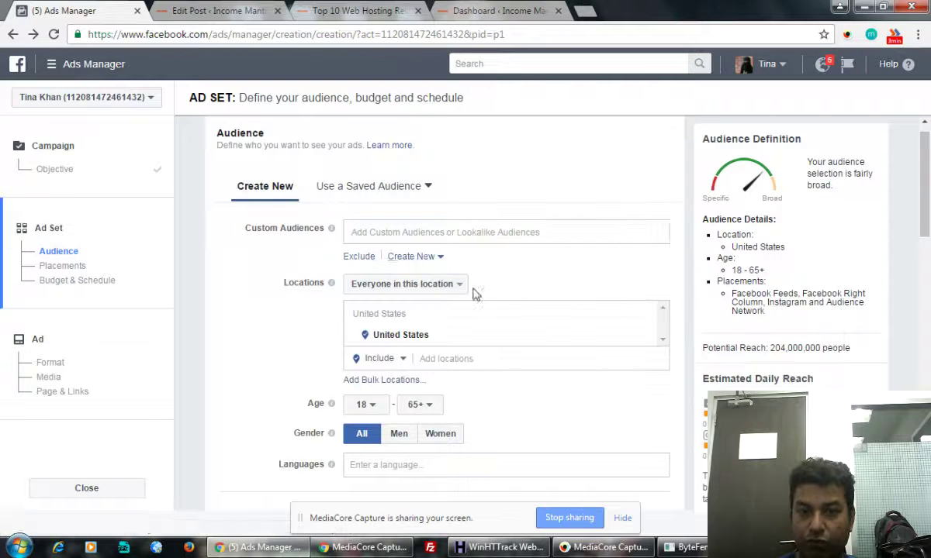
Step: Examine the Engagement on Facebook and Website Traffic options for creating a custom audience, closing the dialog without creating one
{"action": "left_click", "coordinate": [426, 260]}
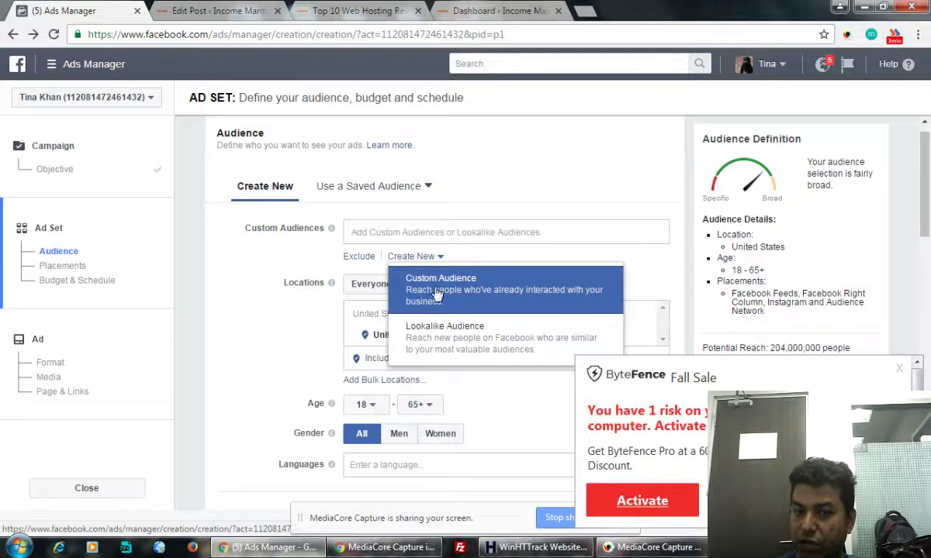
{"action": "left_click", "coordinate": [422, 278]}
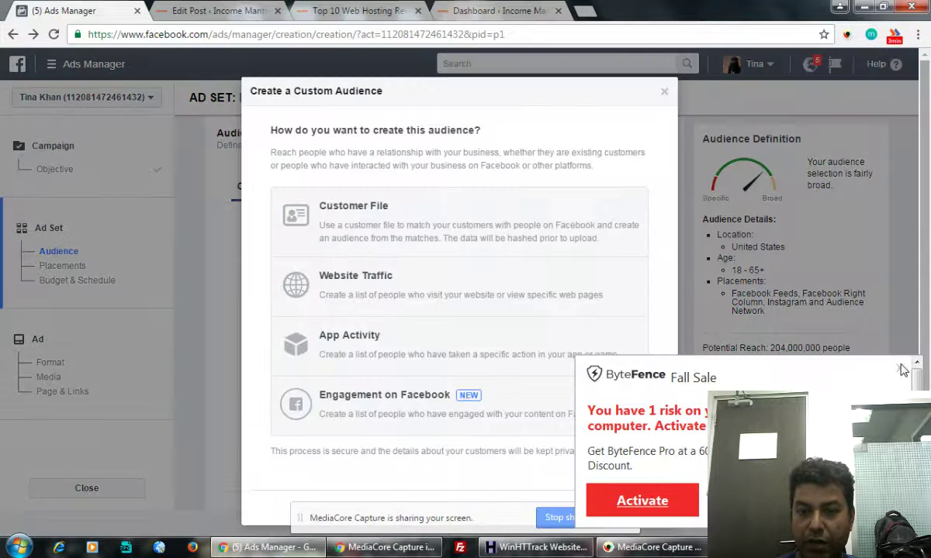
{"action": "left_click", "coordinate": [900, 371]}
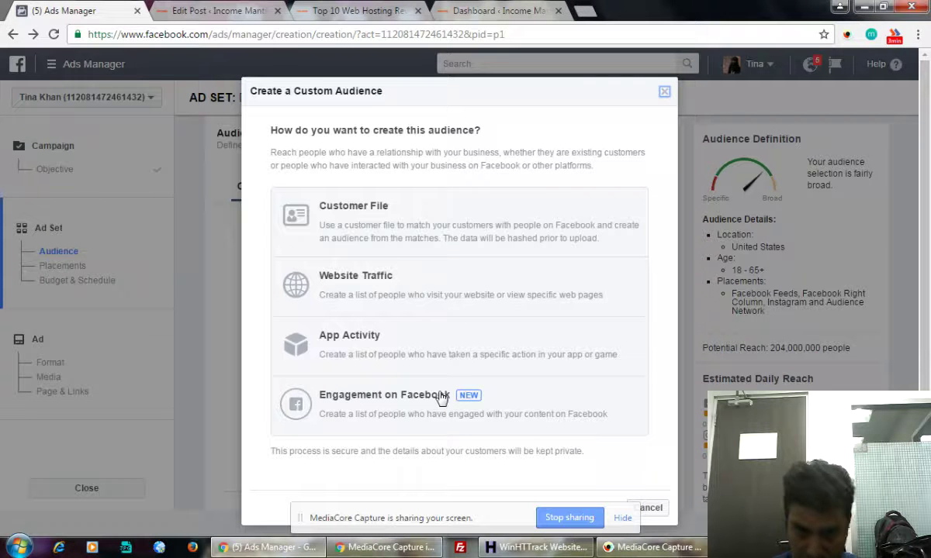
{"action": "left_click", "coordinate": [385, 387]}
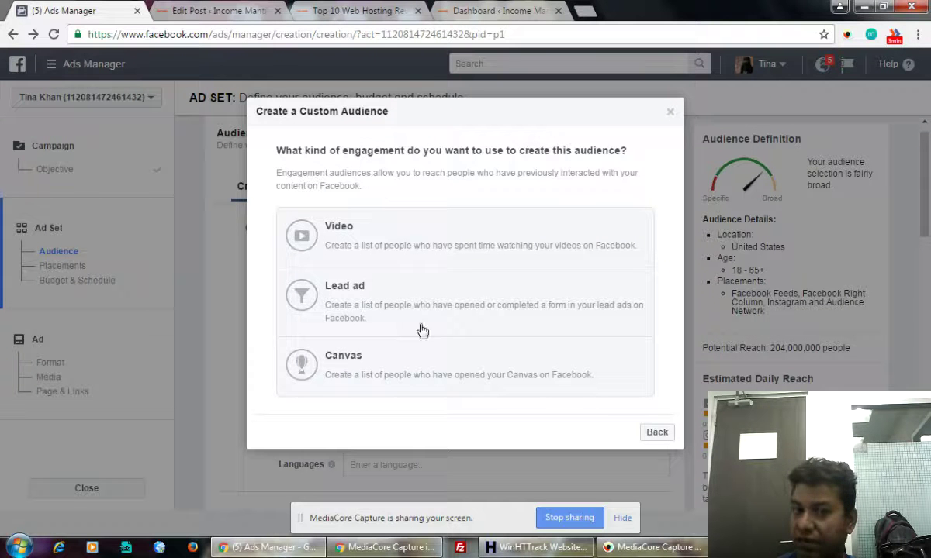
{"action": "left_click", "coordinate": [656, 432]}
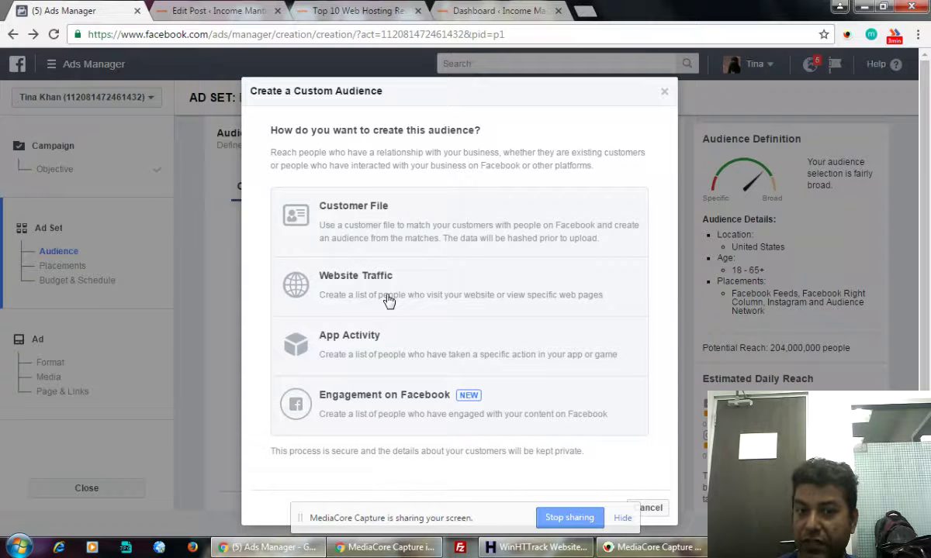
{"action": "left_click", "coordinate": [567, 305]}
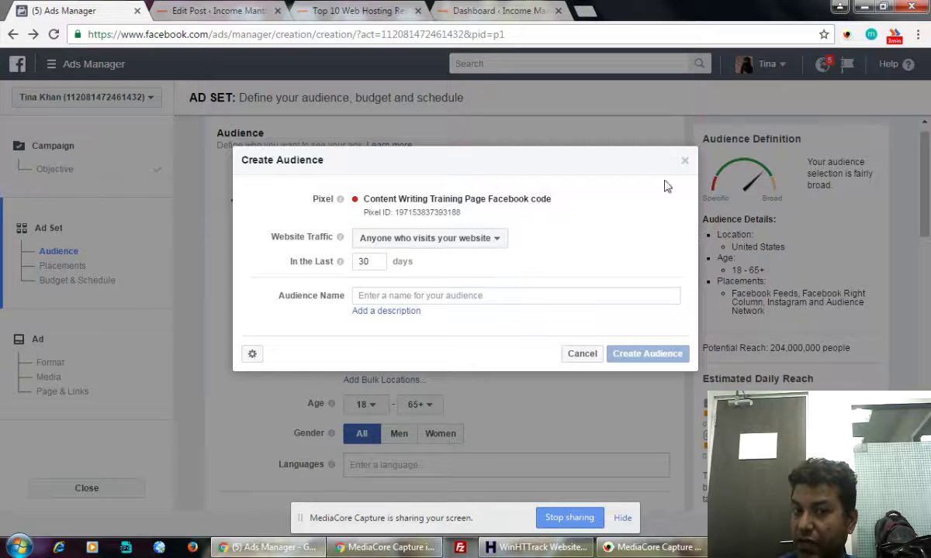
{"action": "left_click", "coordinate": [685, 162]}
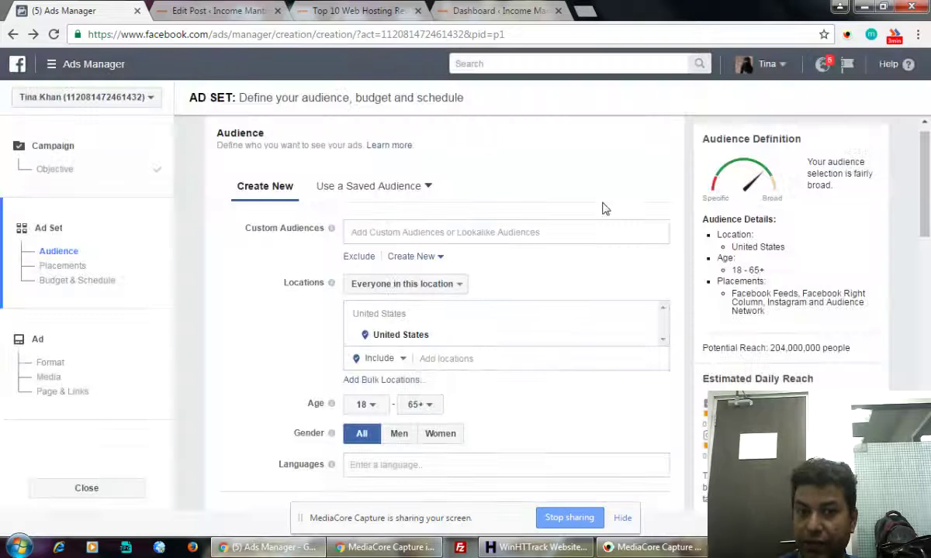
Step: Start creating a lookalike audience and review the pages and conversion pixels offered as its source
{"action": "left_click", "coordinate": [412, 261]}
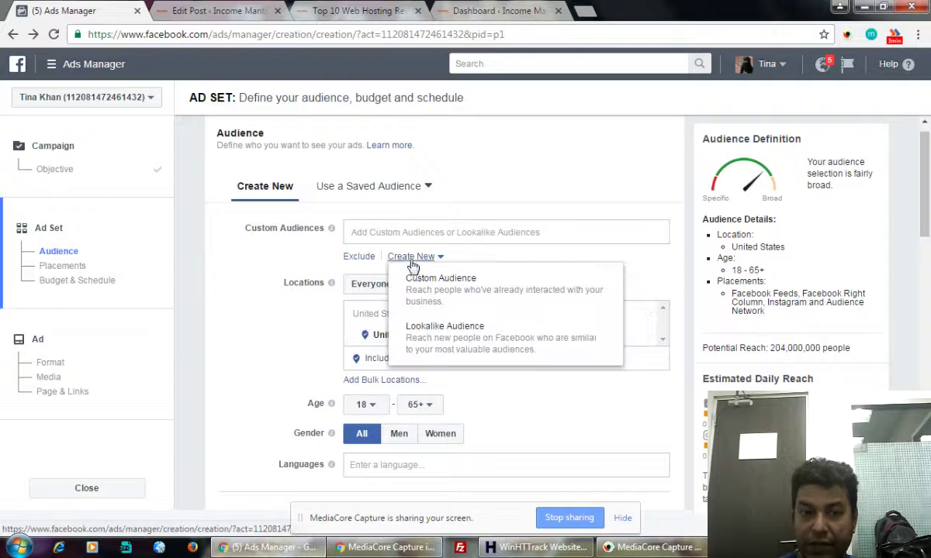
{"action": "left_click", "coordinate": [443, 341]}
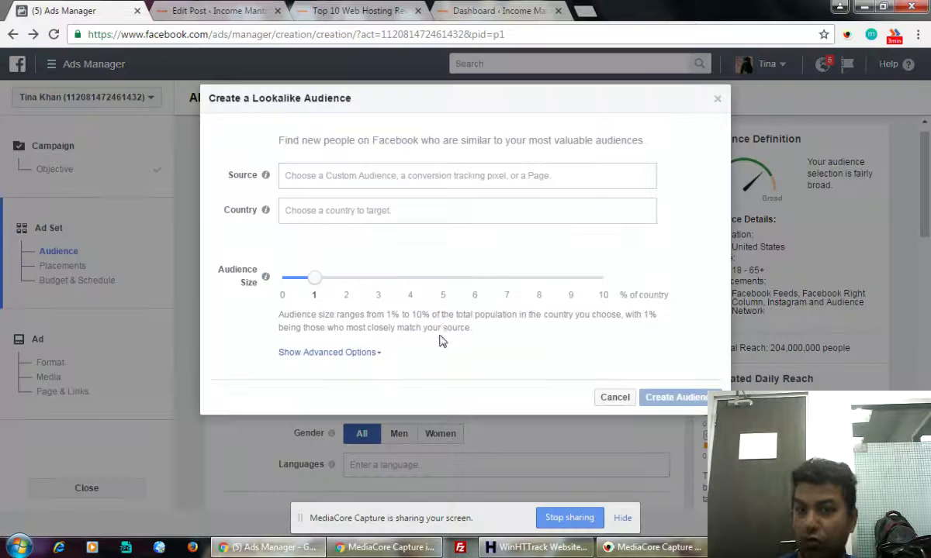
{"action": "left_click", "coordinate": [374, 175]}
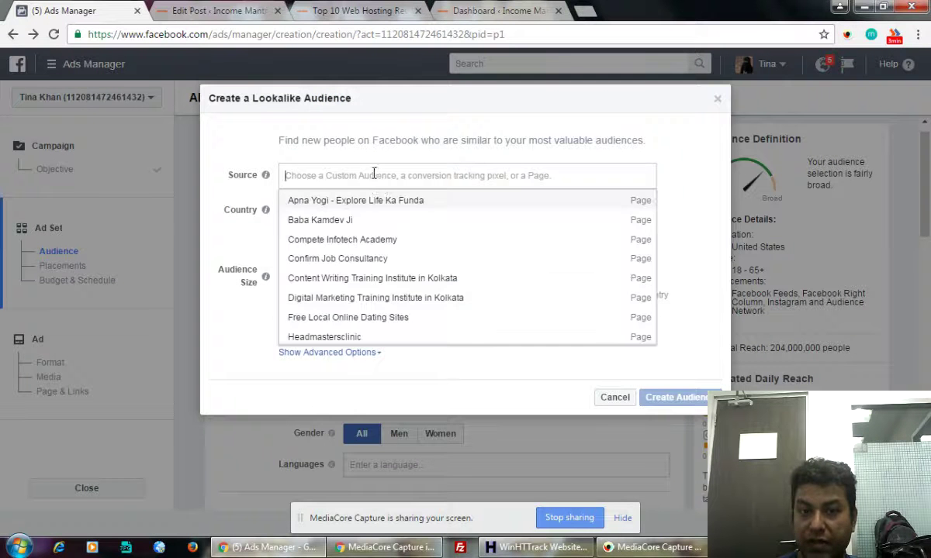
{"action": "scroll", "coordinate": [384, 233], "scroll_direction": "down", "scroll_amount": 3}
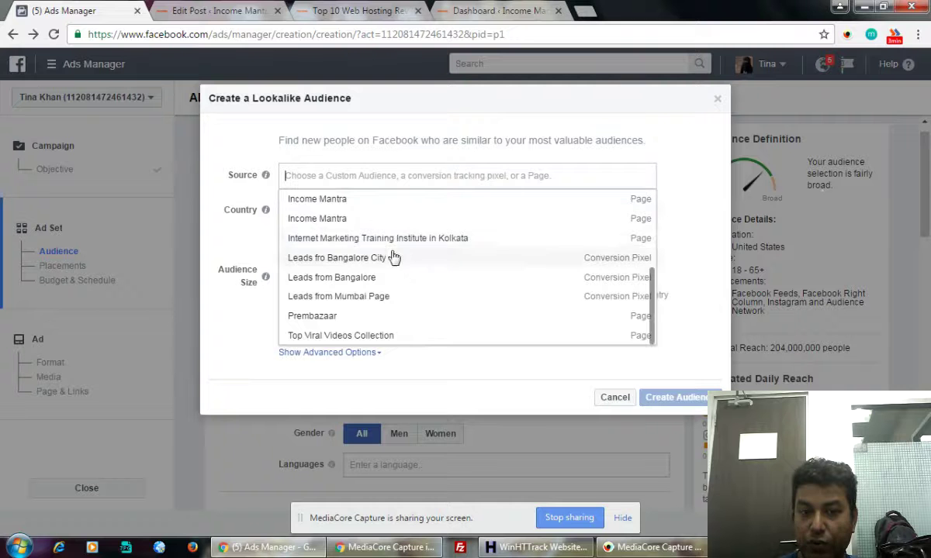
{"action": "scroll", "coordinate": [391, 240], "scroll_direction": "up", "scroll_amount": 3}
{"action": "left_click", "coordinate": [454, 147]}
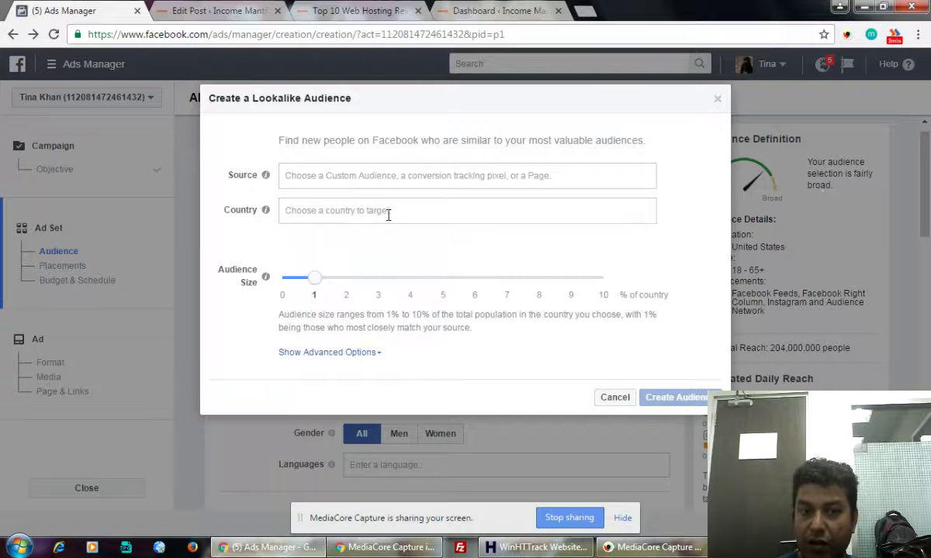
Step: Search the lookalike audience sources for "godady" and erase the search text
{"action": "left_click", "coordinate": [390, 176]}
{"action": "left_click", "coordinate": [686, 180]}
{"action": "left_click", "coordinate": [486, 174]}
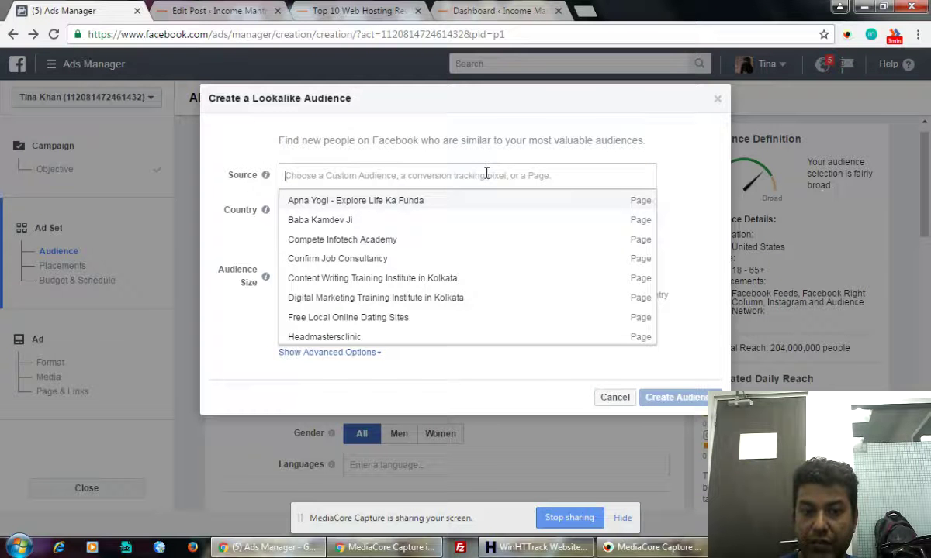
{"action": "type", "text": "go"}
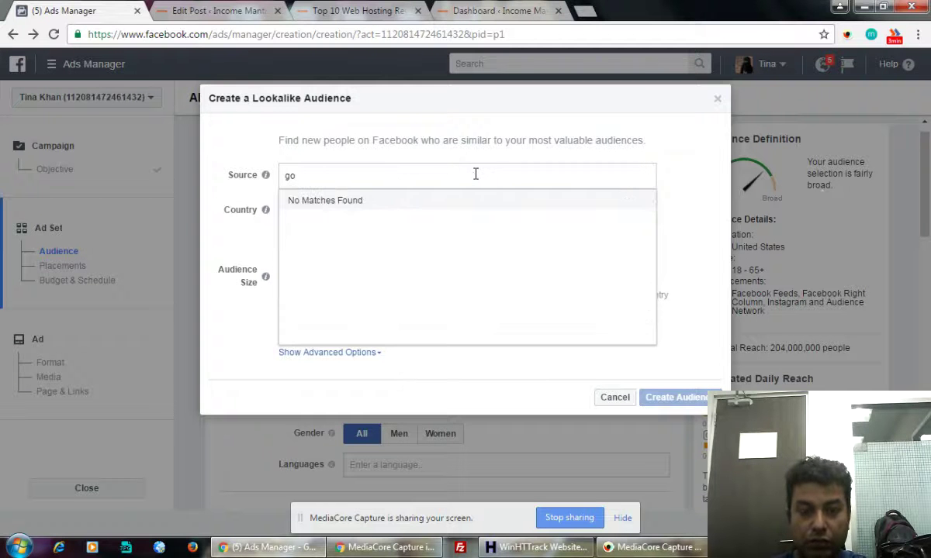
{"action": "type", "text": "dady"}
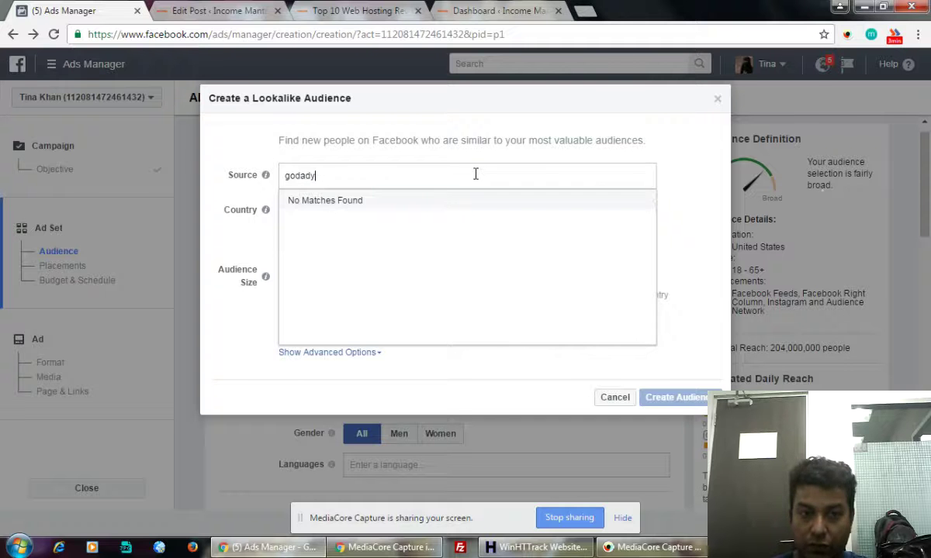
{"action": "key", "text": "BackSpace"}
{"action": "key", "text": "BackSpace"}
{"action": "key", "text": "BackSpace"}
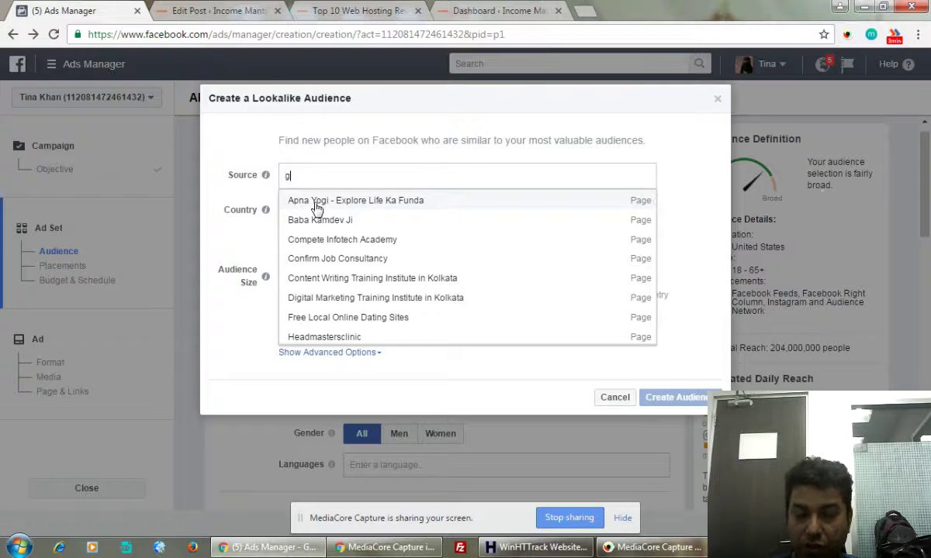
Step: Look through the pages and conversion pixels offered as lookalike sources and the list of countries to target
{"action": "scroll", "coordinate": [416, 263], "scroll_direction": "down", "scroll_amount": 3}
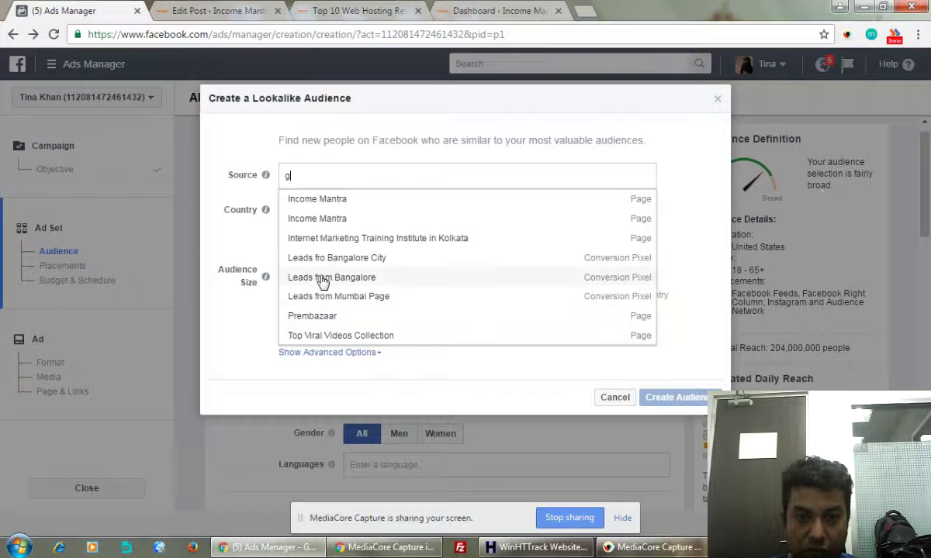
{"action": "scroll", "coordinate": [326, 263], "scroll_direction": "up", "scroll_amount": 2}
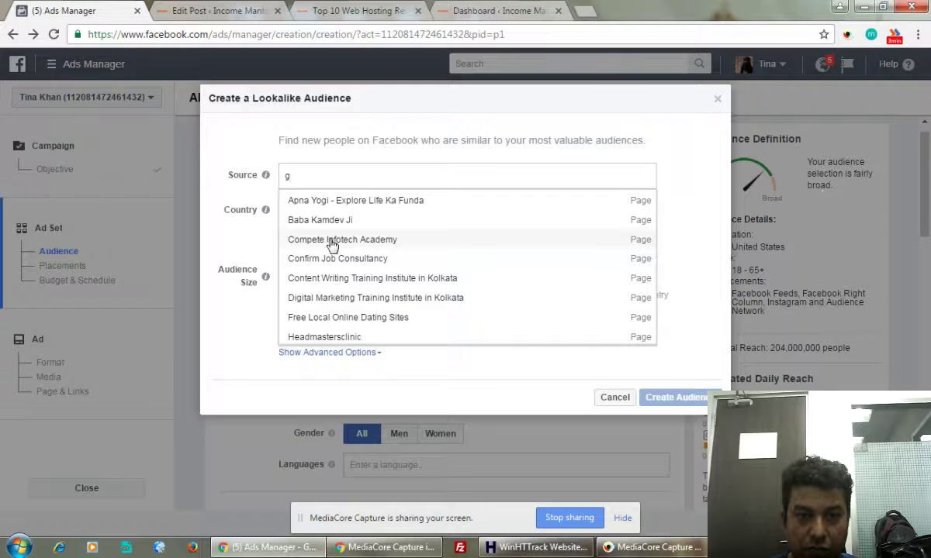
{"action": "left_click", "coordinate": [217, 193]}
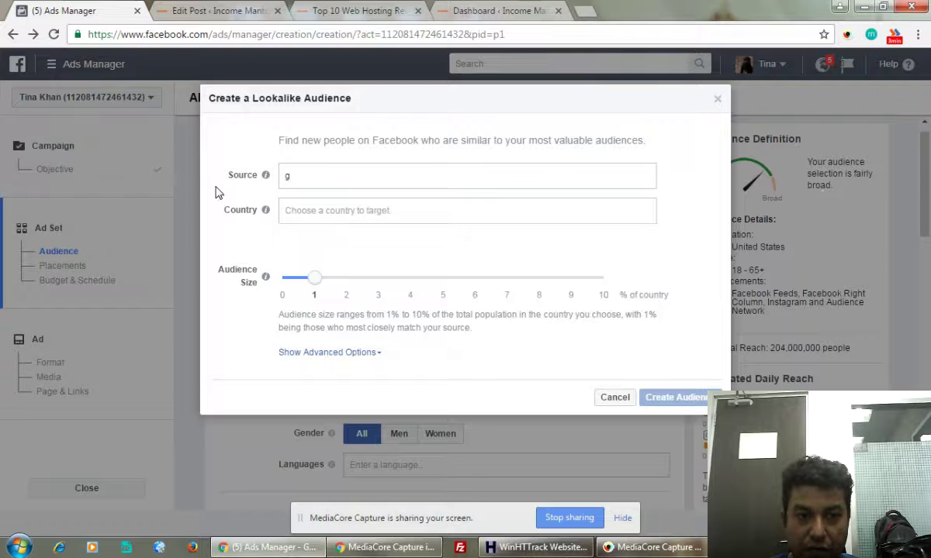
{"action": "left_click", "coordinate": [359, 212]}
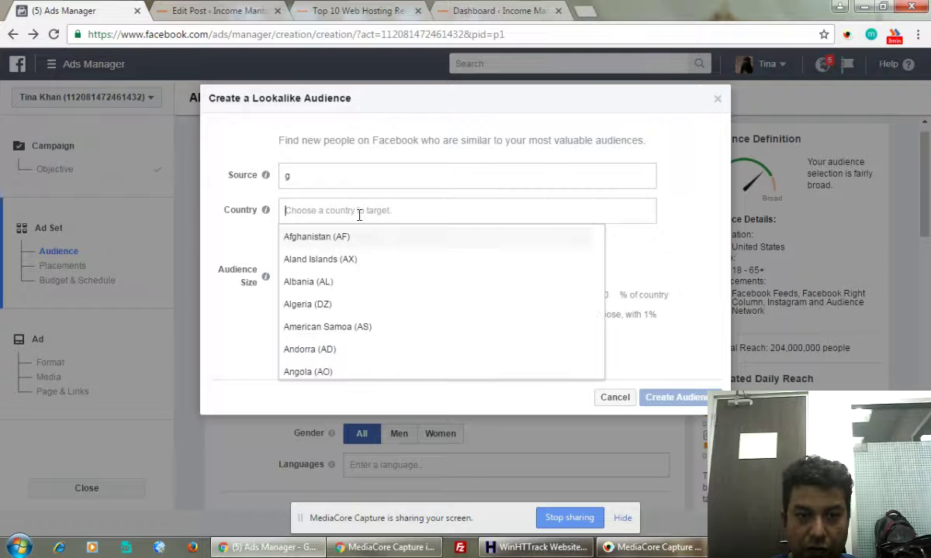
{"action": "left_click", "coordinate": [704, 233]}
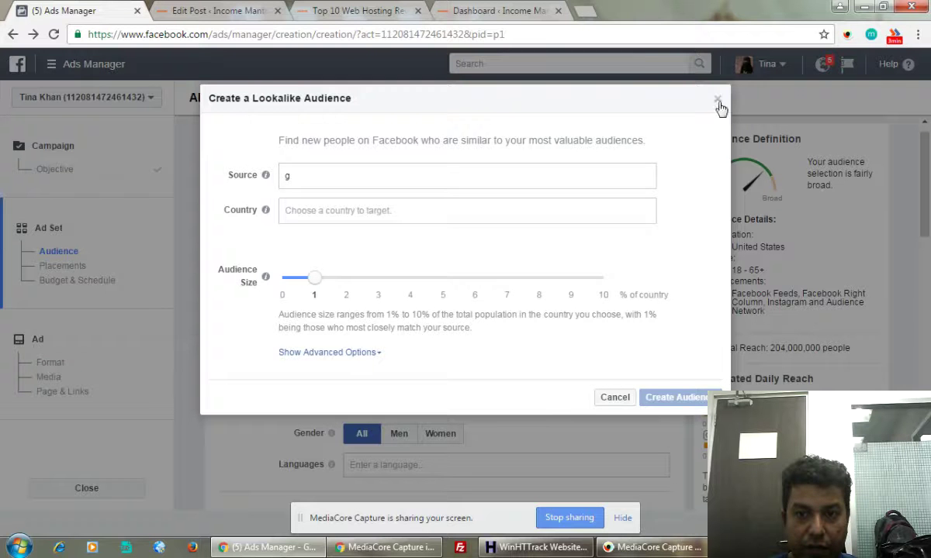
Step: Choose the Prembazaar page as the lookalike audience's source and check the country choices offered for it
{"action": "left_click", "coordinate": [437, 173]}
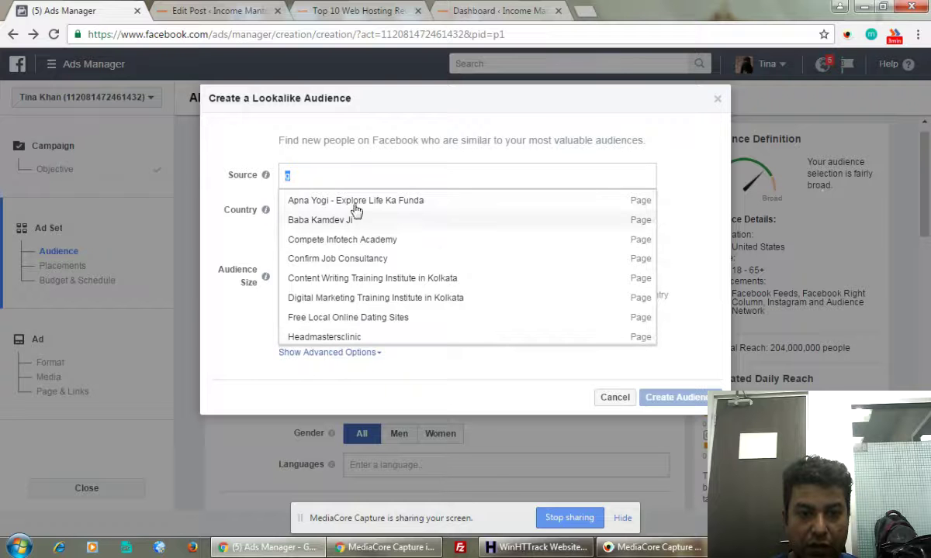
{"action": "scroll", "coordinate": [434, 278], "scroll_direction": "down", "scroll_amount": 2}
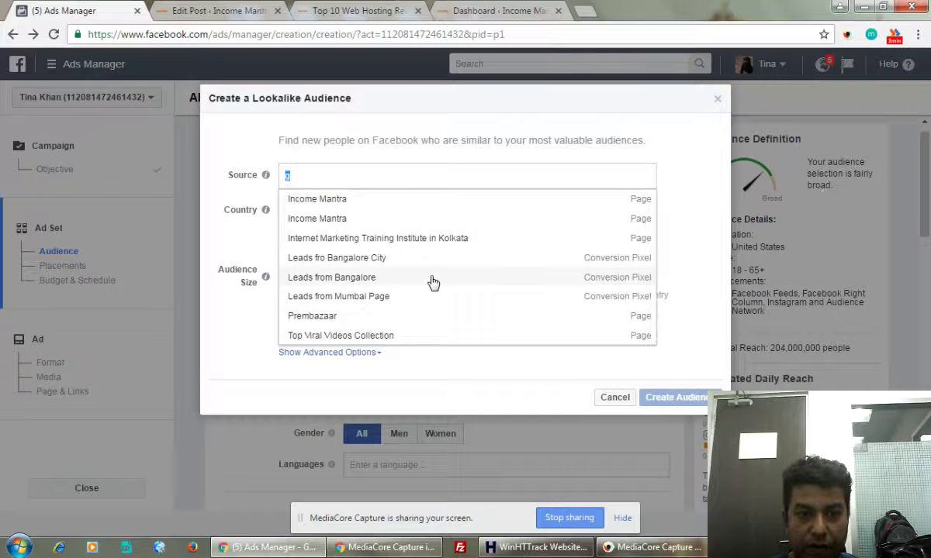
{"action": "left_click", "coordinate": [325, 316]}
{"action": "left_click", "coordinate": [350, 210]}
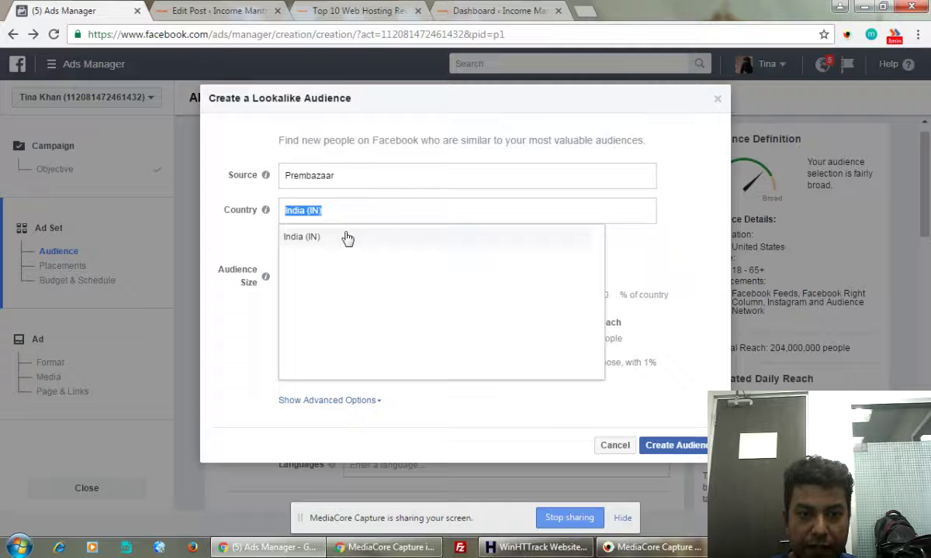
{"action": "left_click", "coordinate": [394, 208]}
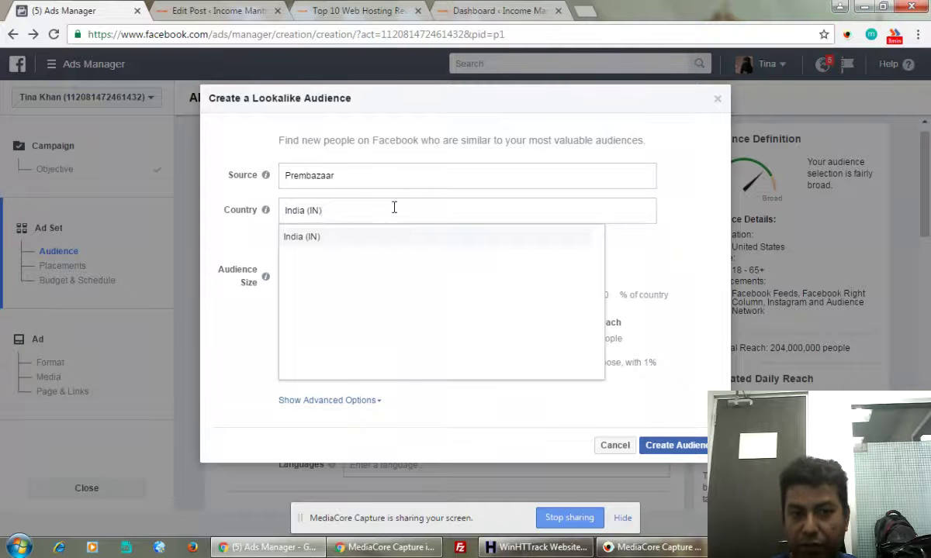
{"action": "left_click", "coordinate": [706, 214]}
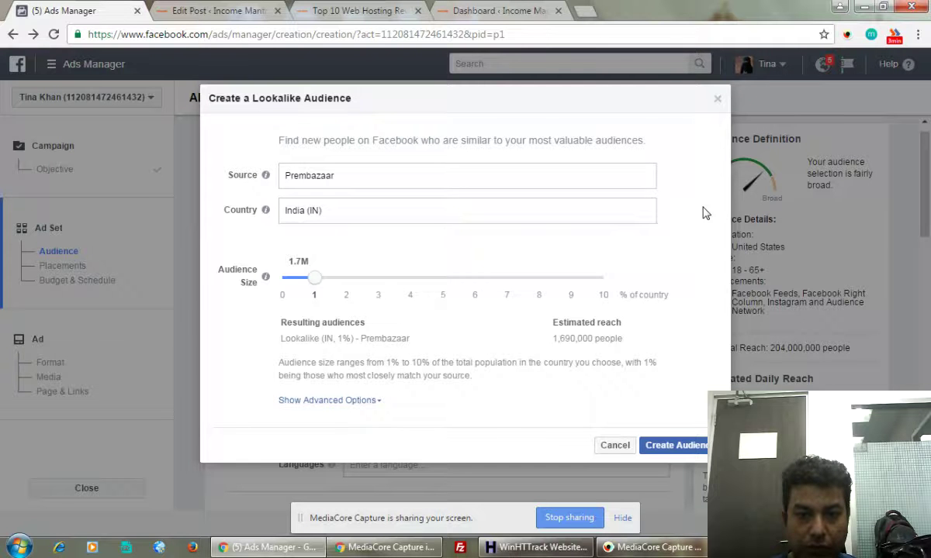
Step: Try to replace India with a country beginning with "Un" as the lookalike audience's target
{"action": "left_click", "coordinate": [351, 209]}
{"action": "left_click", "coordinate": [416, 215]}
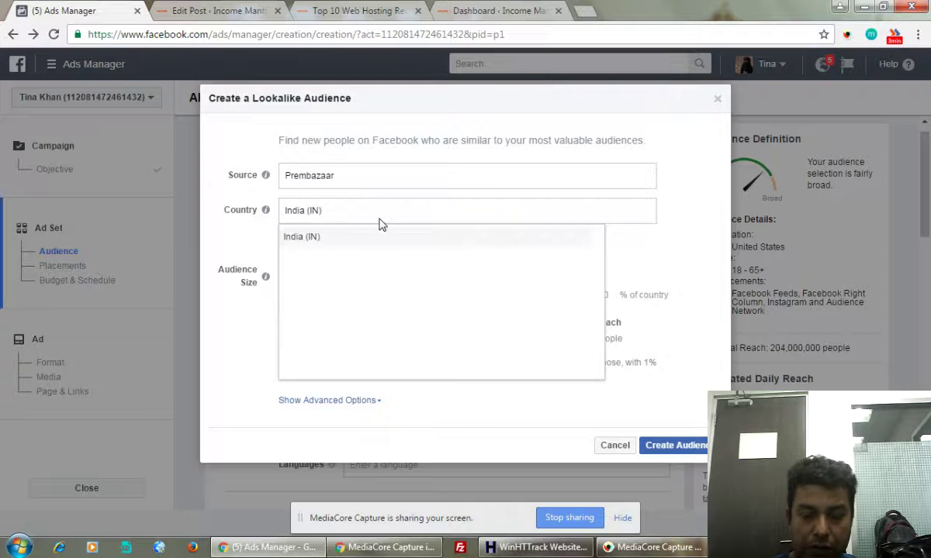
{"action": "type", "text": "u"}
{"action": "key", "text": "BackSpace"}
{"action": "type", "text": "U"}
{"action": "type", "text": "n"}
{"action": "key", "text": "BackSpace"}
{"action": "key", "text": "BackSpace"}
{"action": "key", "text": "BackSpace"}
{"action": "key", "text": "BackSpace"}
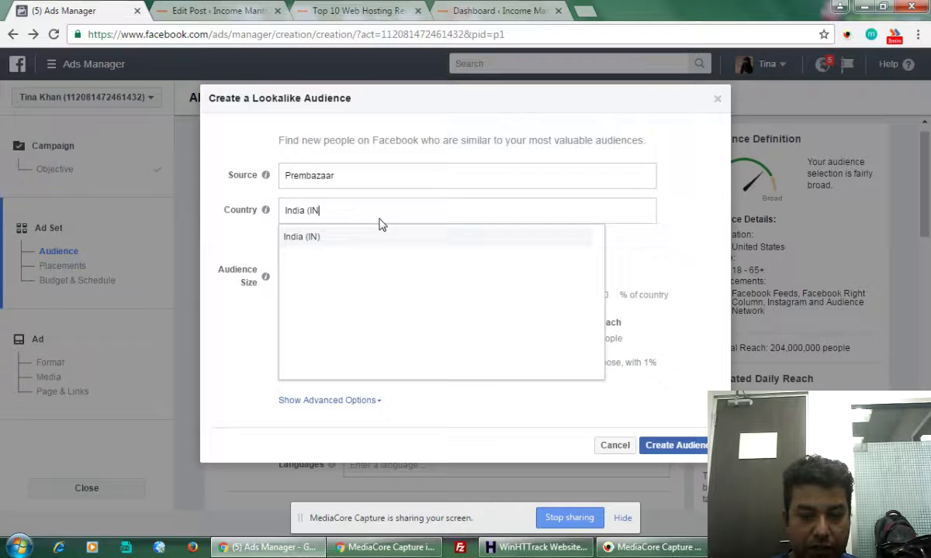
Step: Select India (IN) as the lookalike country and create the audience at 1% of the country
{"action": "left_click", "coordinate": [282, 236]}
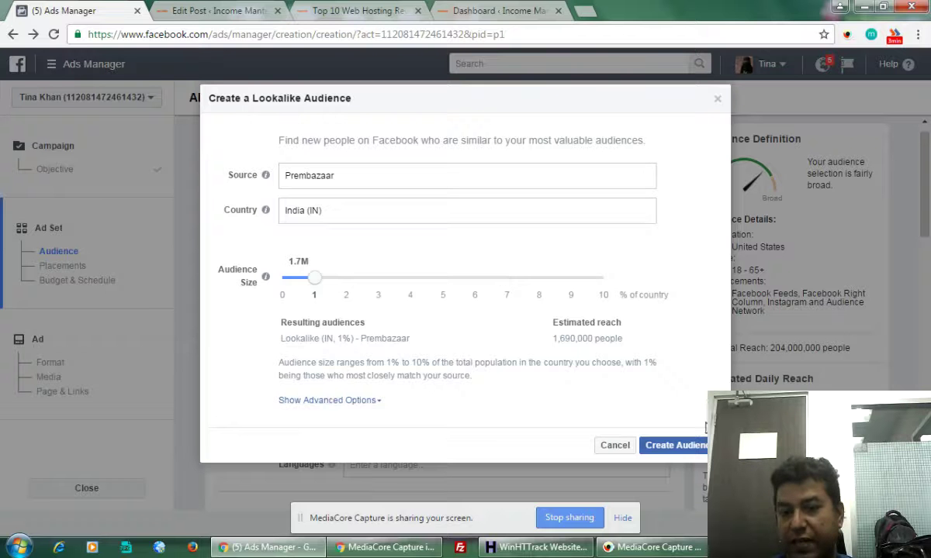
{"action": "left_click", "coordinate": [687, 446]}
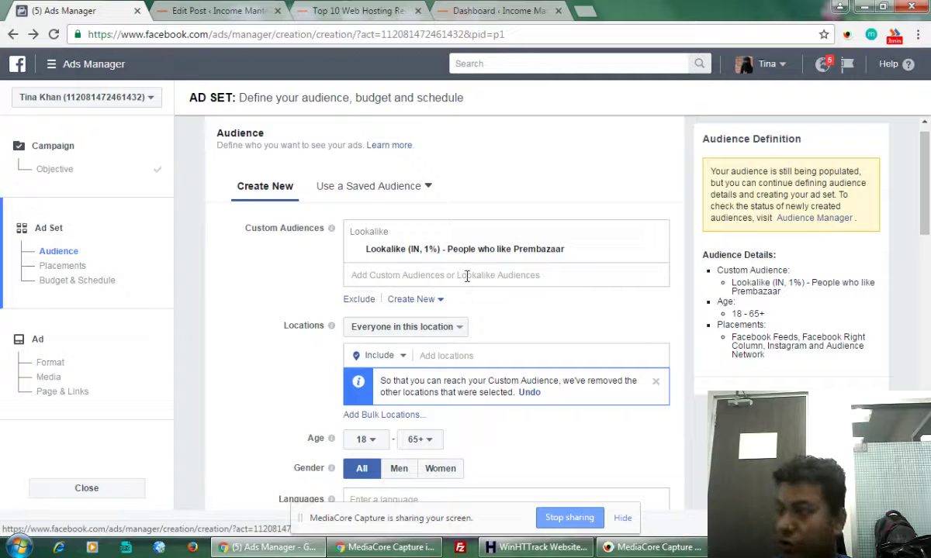
Step: Review the ad set's location settings, including the choices for people living in, recently in or traveling in a location
{"action": "scroll", "coordinate": [570, 325], "scroll_direction": "down", "scroll_amount": 1}
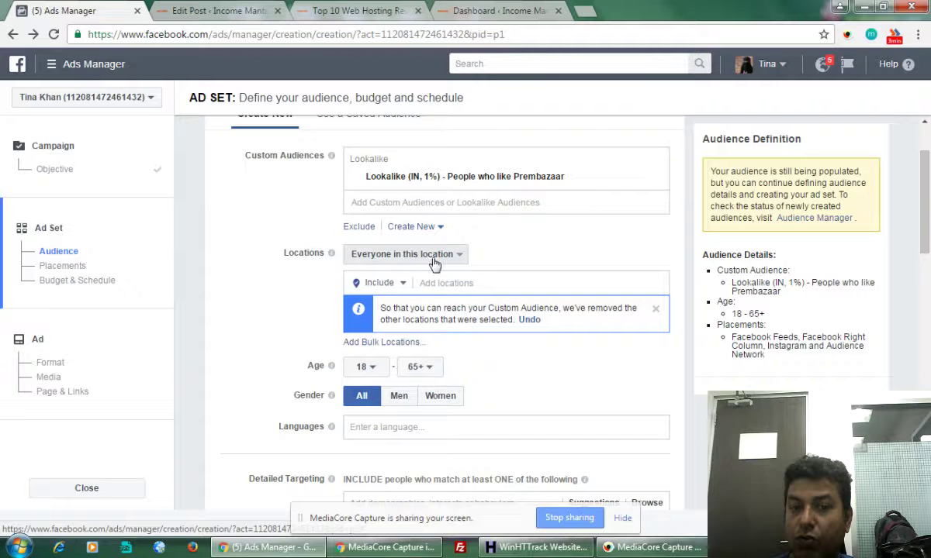
{"action": "left_click", "coordinate": [449, 283]}
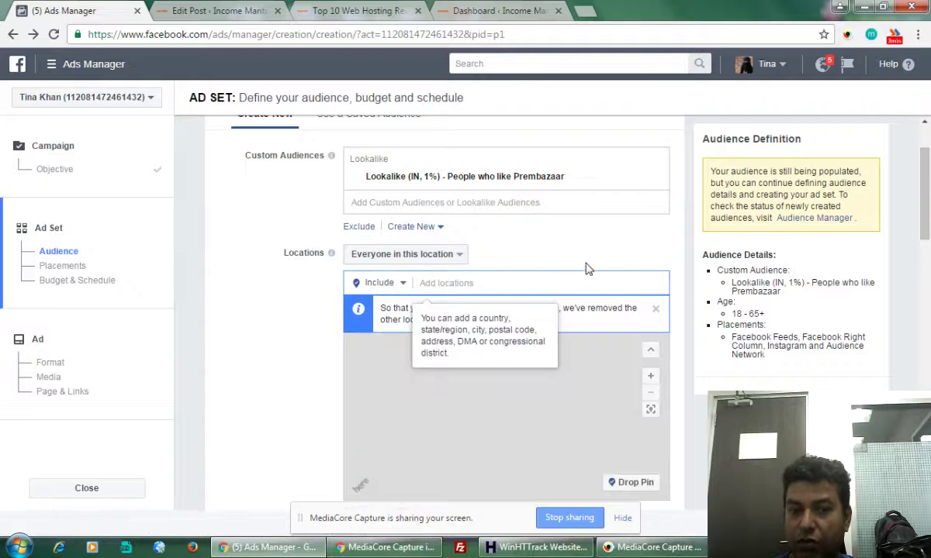
{"action": "left_click", "coordinate": [427, 260]}
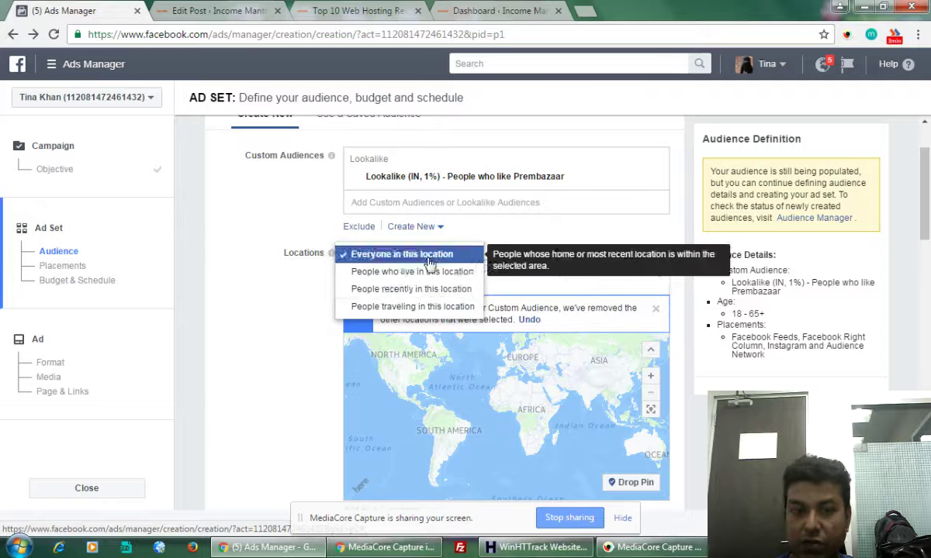
{"action": "left_click", "coordinate": [545, 247]}
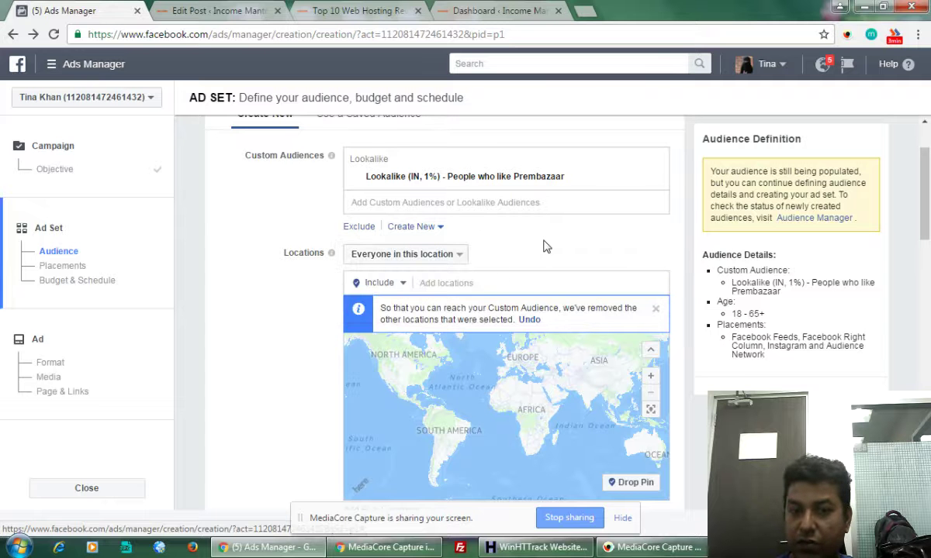
Step: Include United Arab Emirates as the first country in the ad set's locations
{"action": "left_click", "coordinate": [450, 282]}
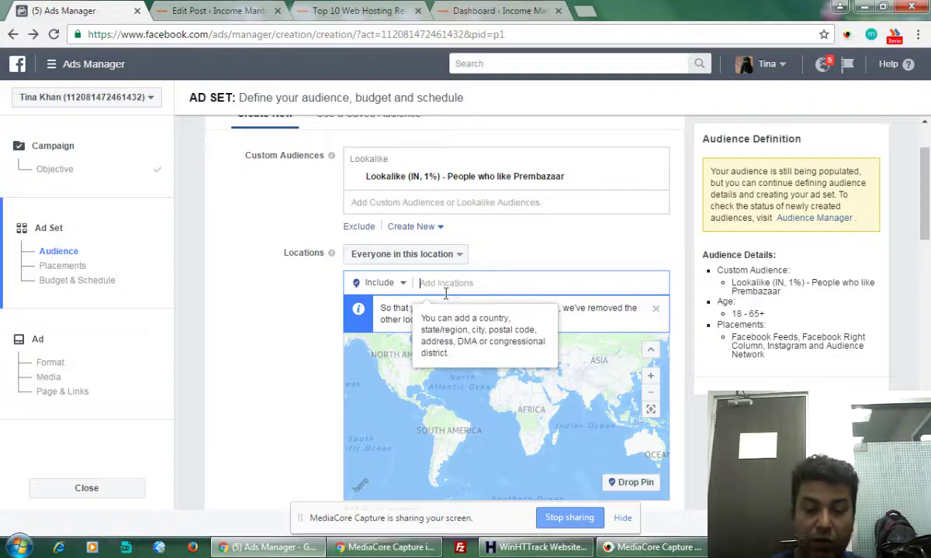
{"action": "type", "text": "uni"}
{"action": "key", "text": "BackSpace"}
{"action": "key", "text": "BackSpace"}
{"action": "key", "text": "BackSpace"}
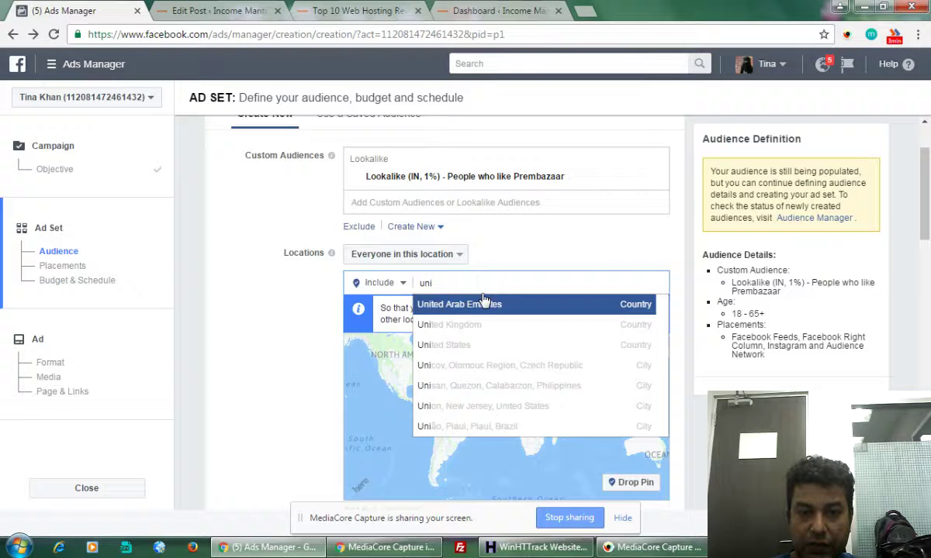
{"action": "left_click", "coordinate": [423, 304]}
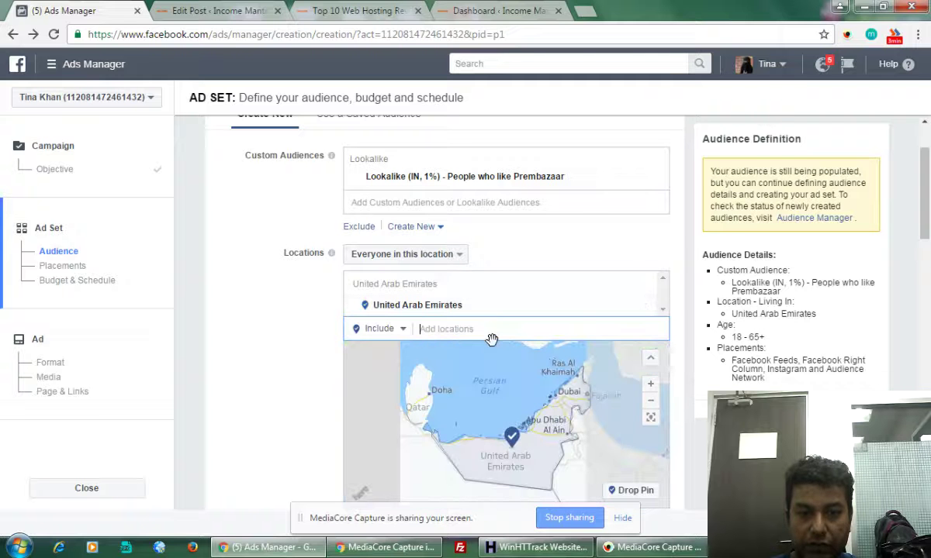
Step: Add the United Kingdom and the United States to the ad set's included locations
{"action": "type", "text": "united"}
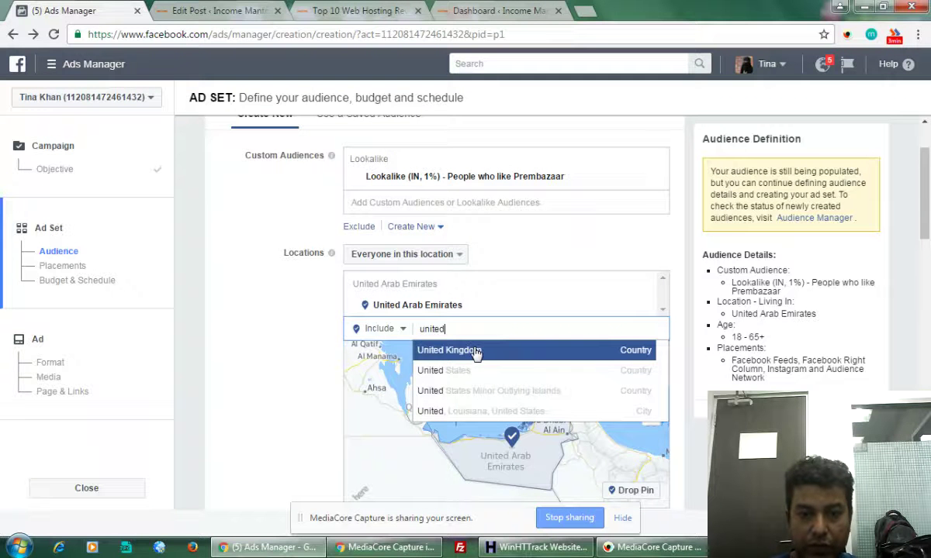
{"action": "left_click", "coordinate": [466, 353]}
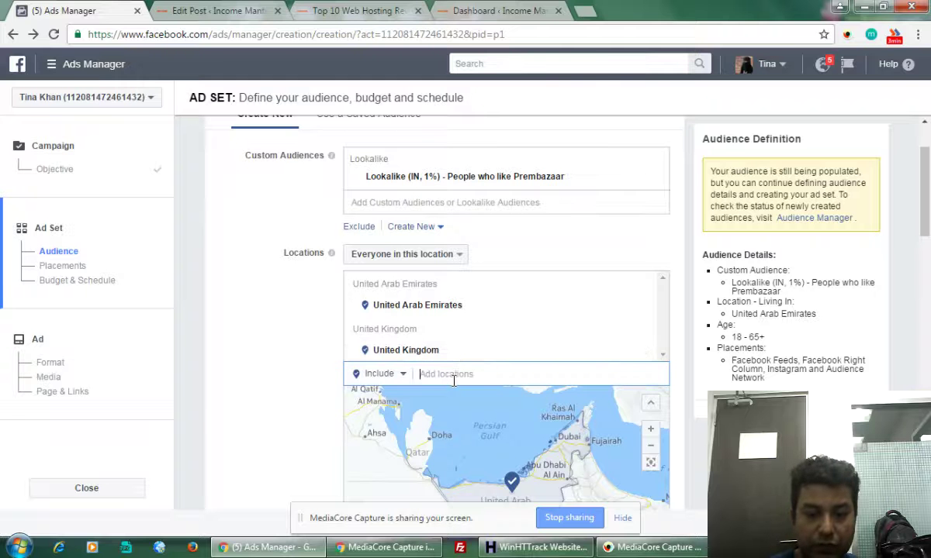
{"action": "type", "text": "united"}
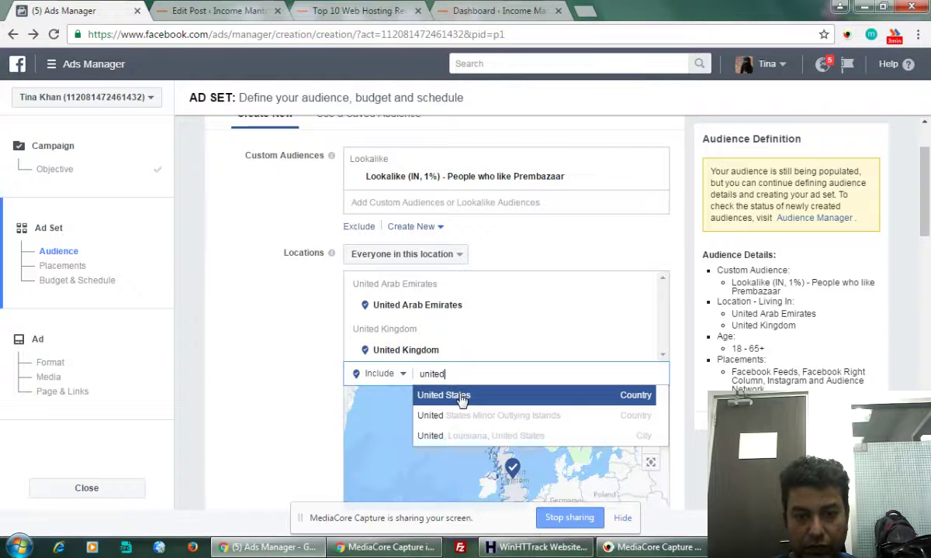
{"action": "left_click", "coordinate": [463, 397]}
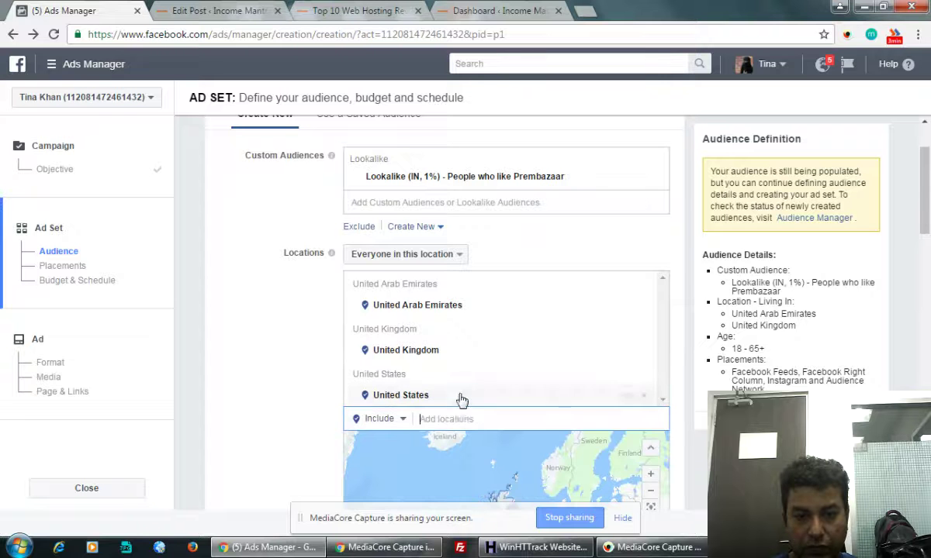
Step: Add the country Canada to the ad set's included locations
{"action": "type", "text": "canda"}
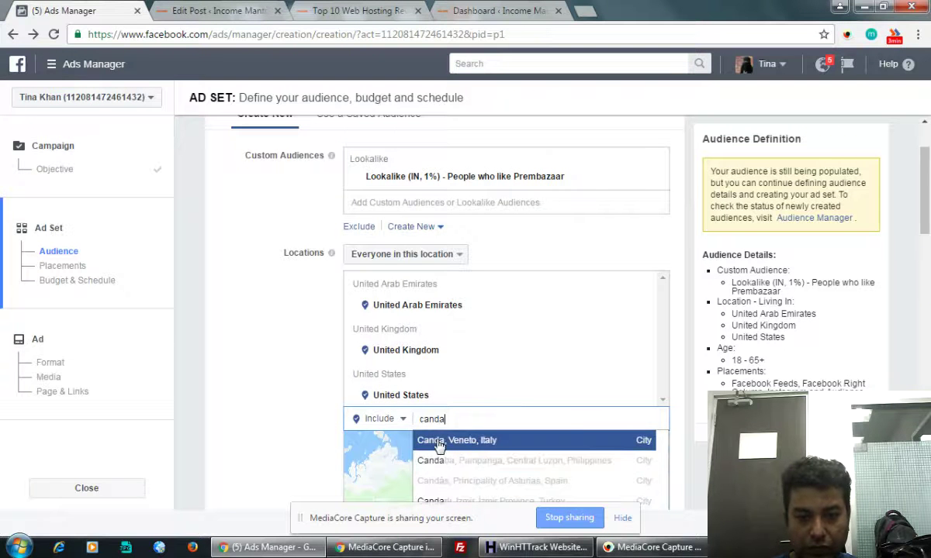
{"action": "key", "text": "BackSpace"}
{"action": "key", "text": "BackSpace"}
{"action": "type", "text": "a"}
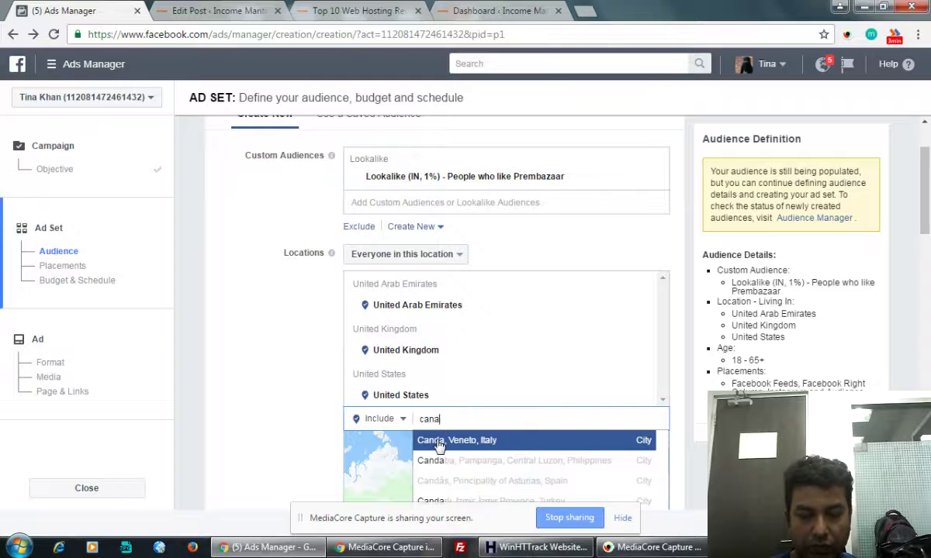
{"action": "type", "text": "da"}
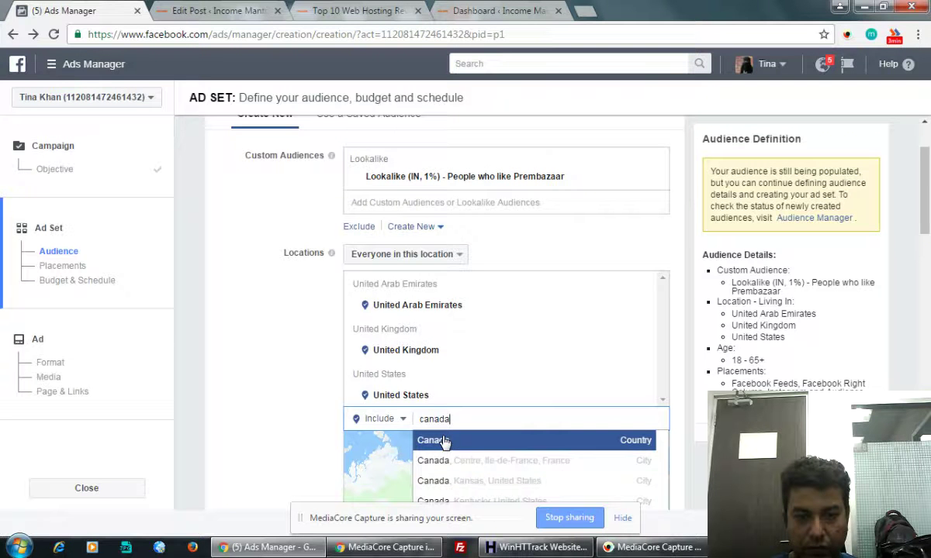
{"action": "left_click", "coordinate": [443, 441]}
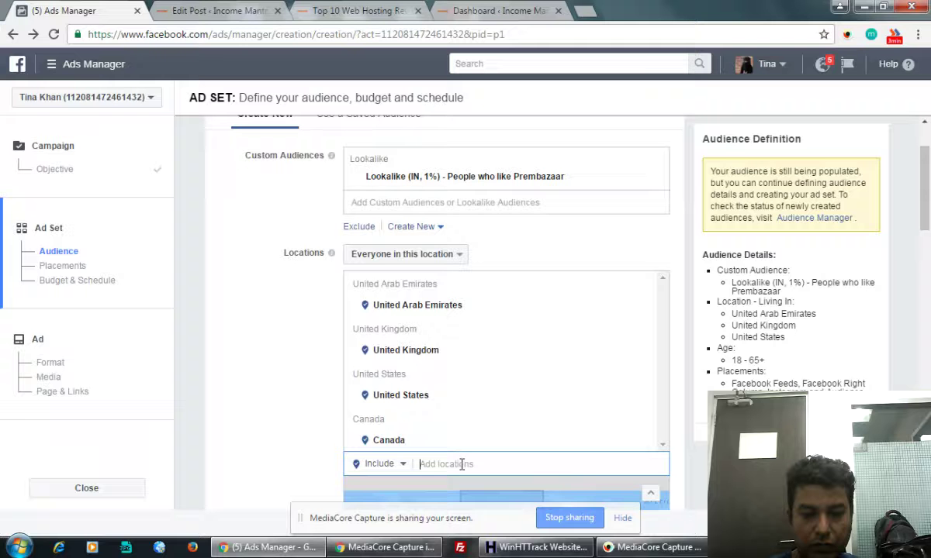
Step: Add the countries Australia and Brazil to the ad set's included locations
{"action": "type", "text": "australia"}
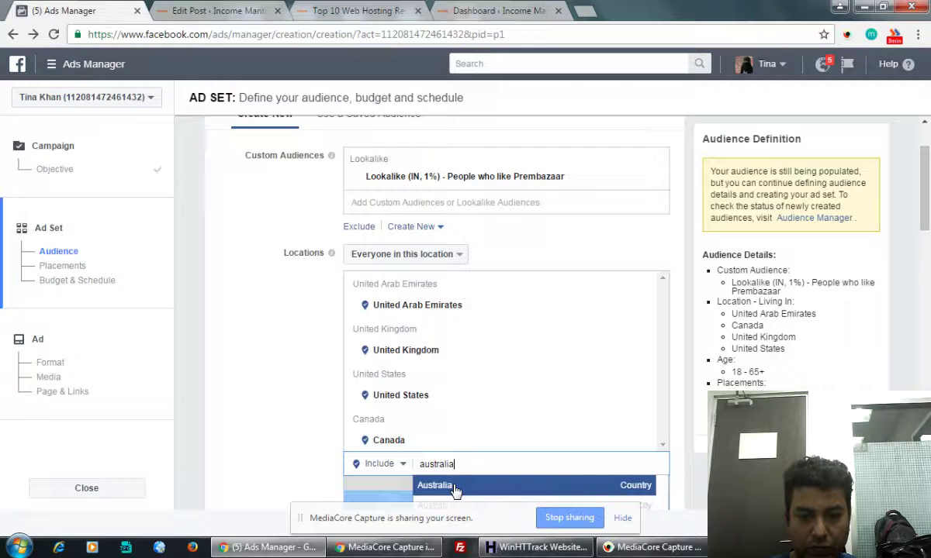
{"action": "left_click", "coordinate": [456, 485]}
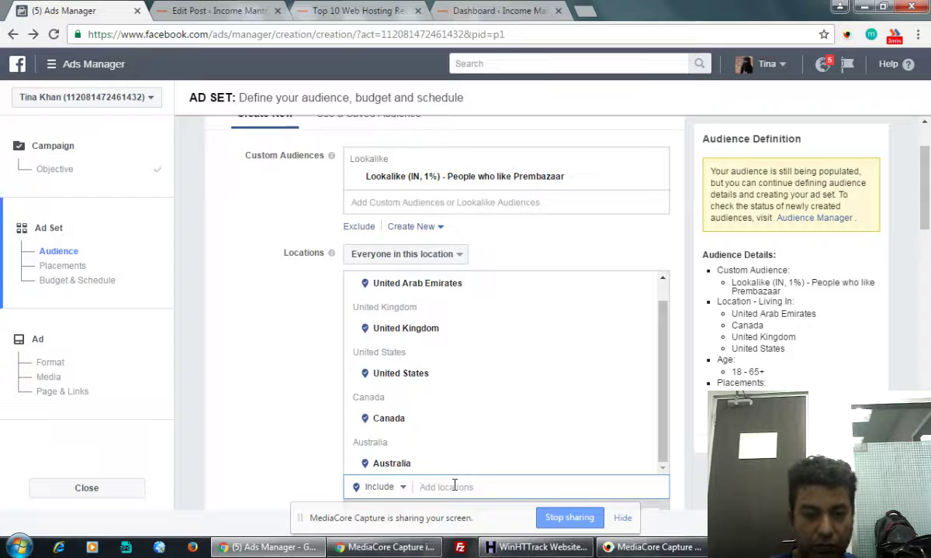
{"action": "type", "text": "brazil"}
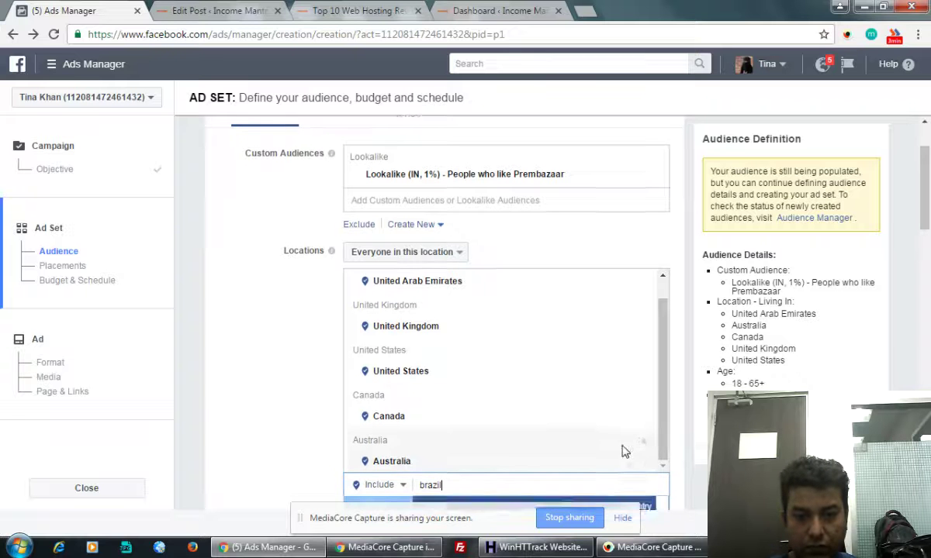
{"action": "scroll", "coordinate": [621, 451], "scroll_direction": "down", "scroll_amount": 2}
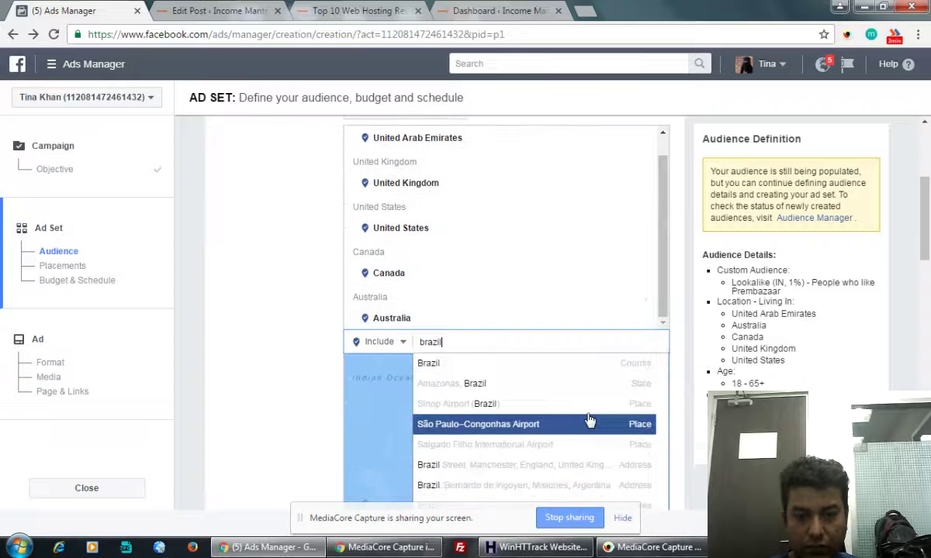
{"action": "left_click", "coordinate": [447, 365]}
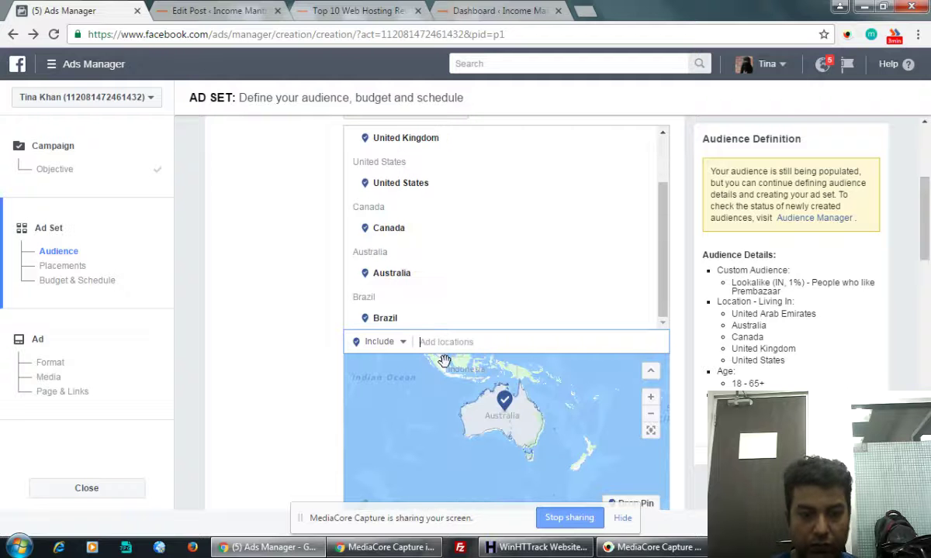
Step: Add the countries Germany and India to the ad set's included locations
{"action": "type", "text": "gern"}
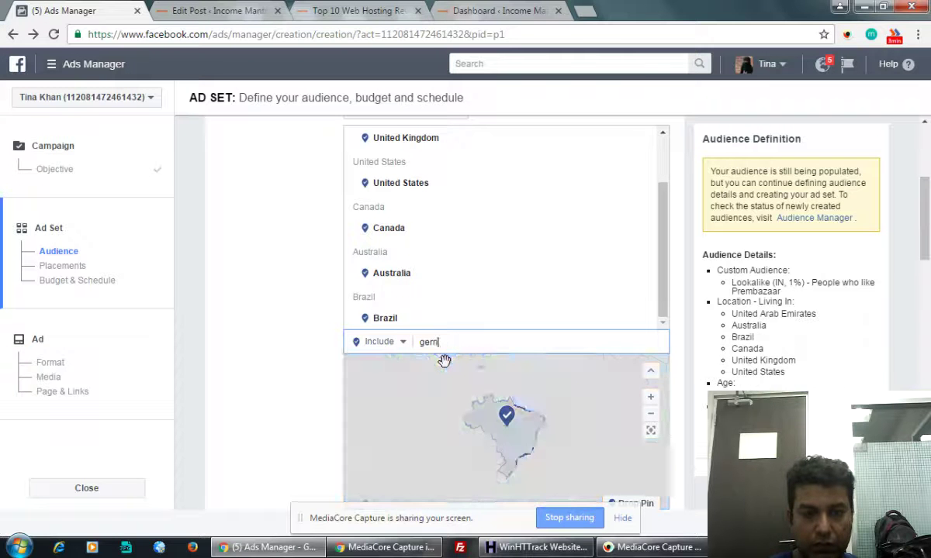
{"action": "key", "text": "BackSpace"}
{"action": "type", "text": "many"}
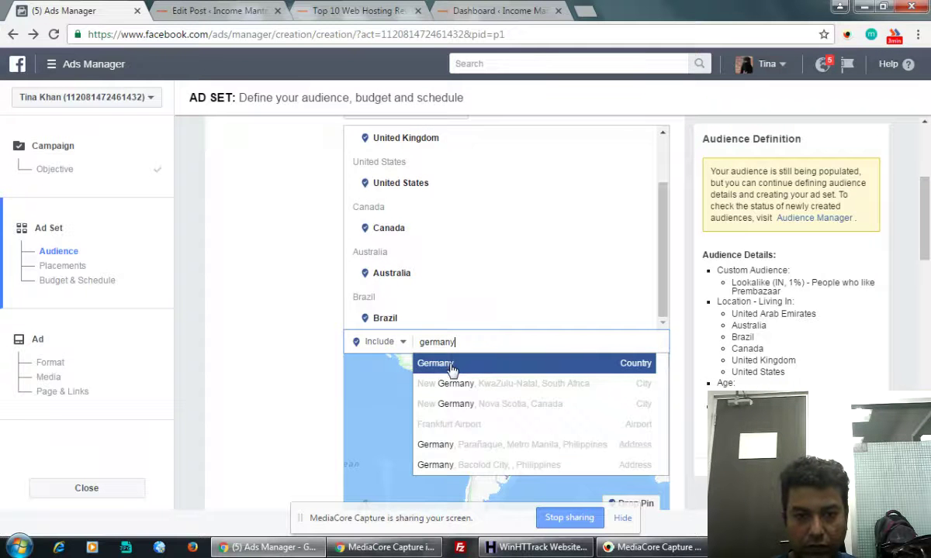
{"action": "left_click", "coordinate": [451, 365]}
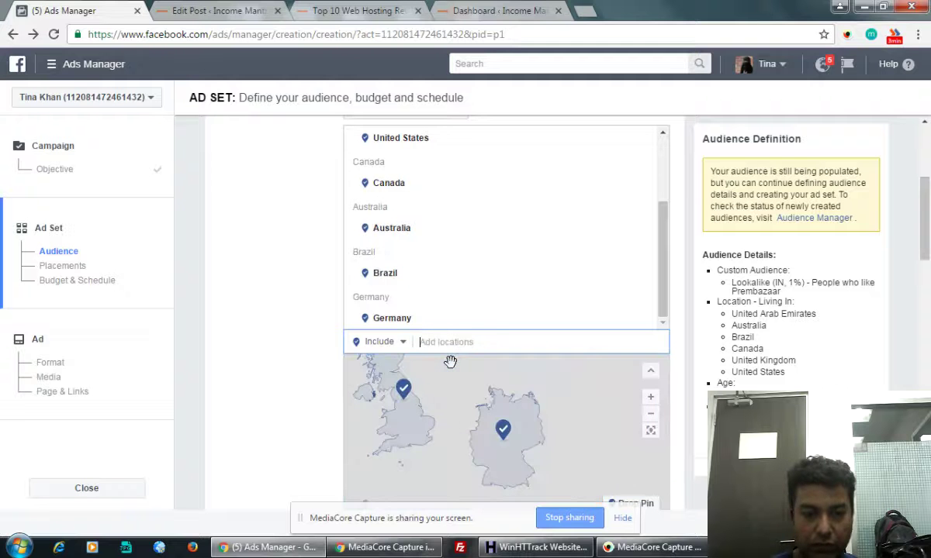
{"action": "type", "text": "india"}
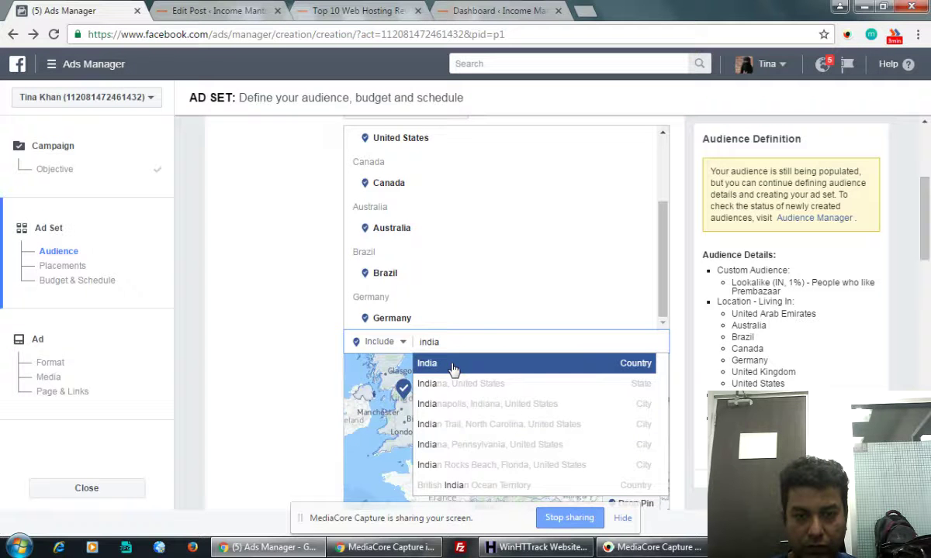
{"action": "left_click", "coordinate": [454, 368]}
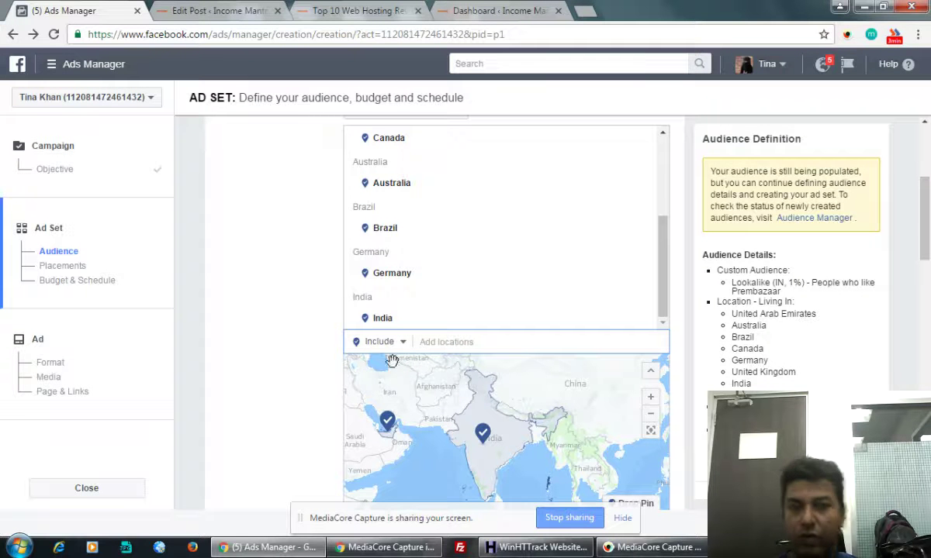
{"action": "left_click", "coordinate": [259, 256]}
Step: Set the audience's minimum age to 24
{"action": "left_click_drag", "start_coordinate": [929, 256], "coordinate": [929, 298]}
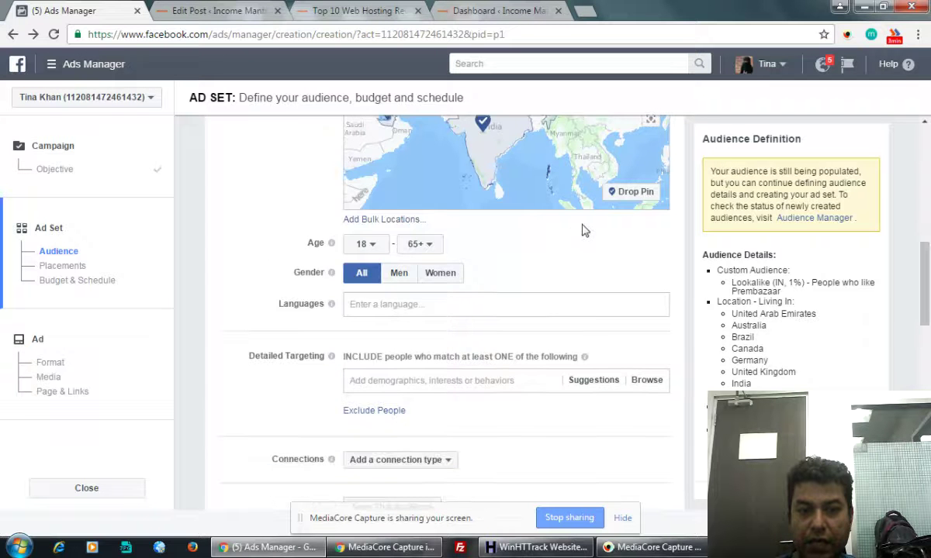
{"action": "mouse_move", "coordinate": [331, 272]}
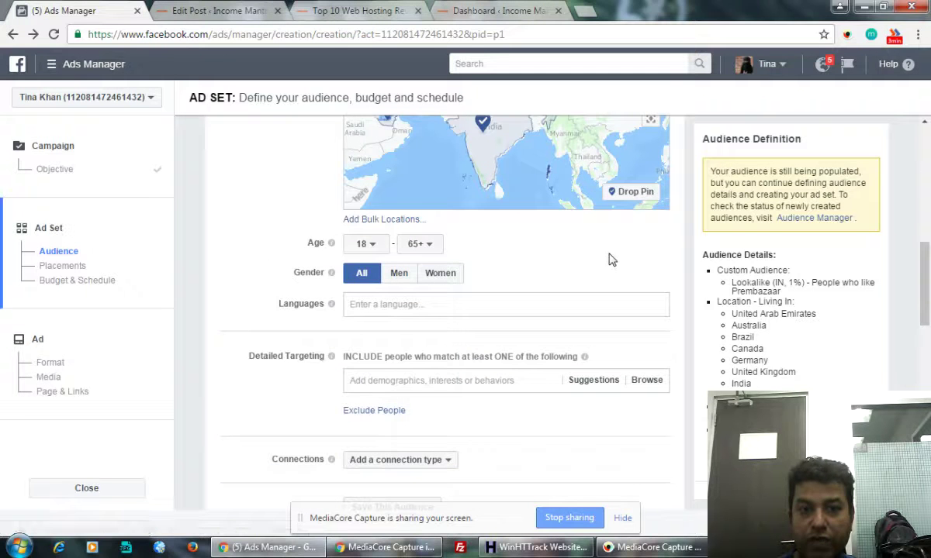
{"action": "left_click", "coordinate": [372, 245]}
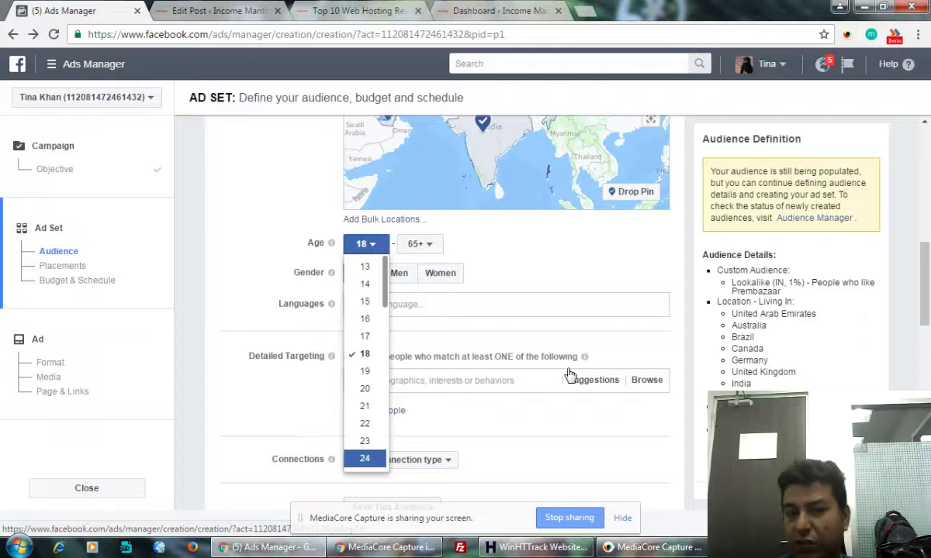
{"action": "key", "text": "Return"}
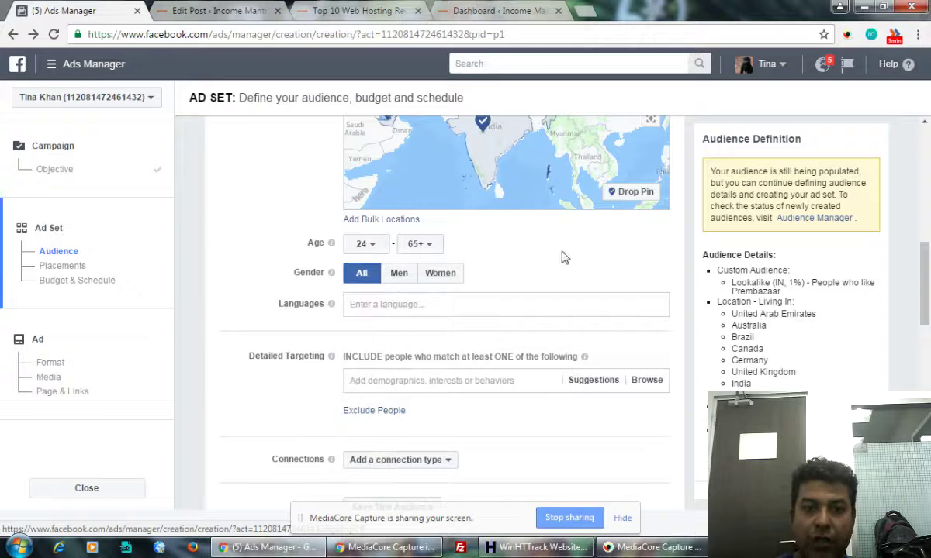
{"action": "left_click", "coordinate": [425, 245]}
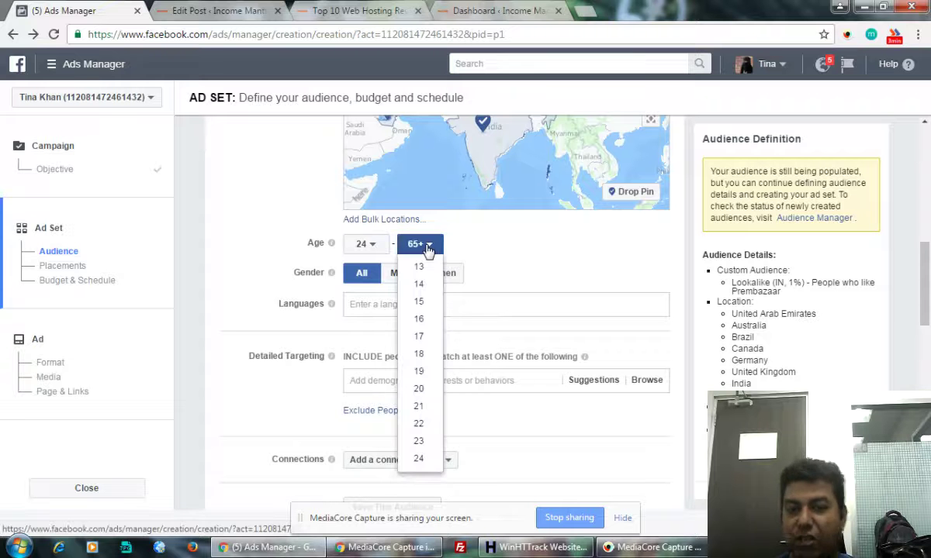
{"action": "left_click", "coordinate": [626, 250]}
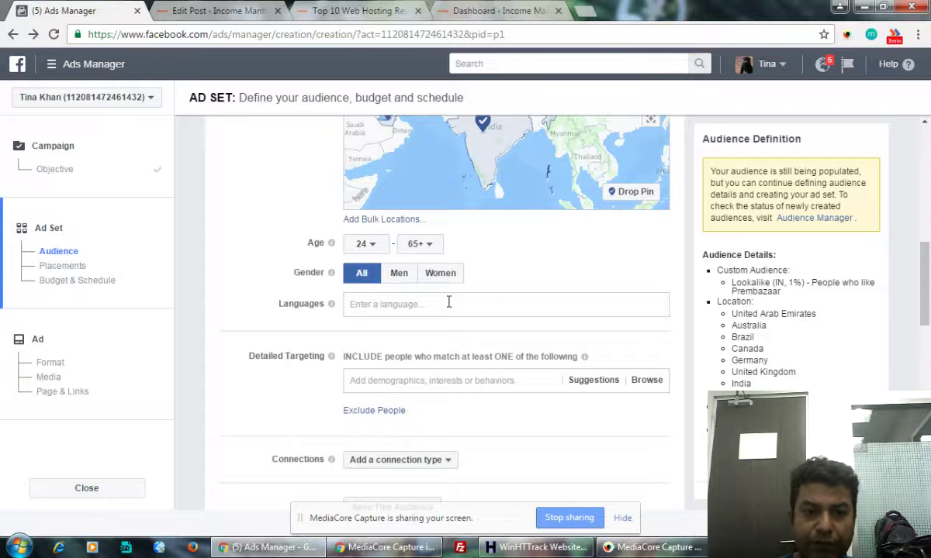
Step: Search detailed targeting for "hosting" and add the interest Web hosting
{"action": "scroll", "coordinate": [598, 263], "scroll_direction": "down", "scroll_amount": 2}
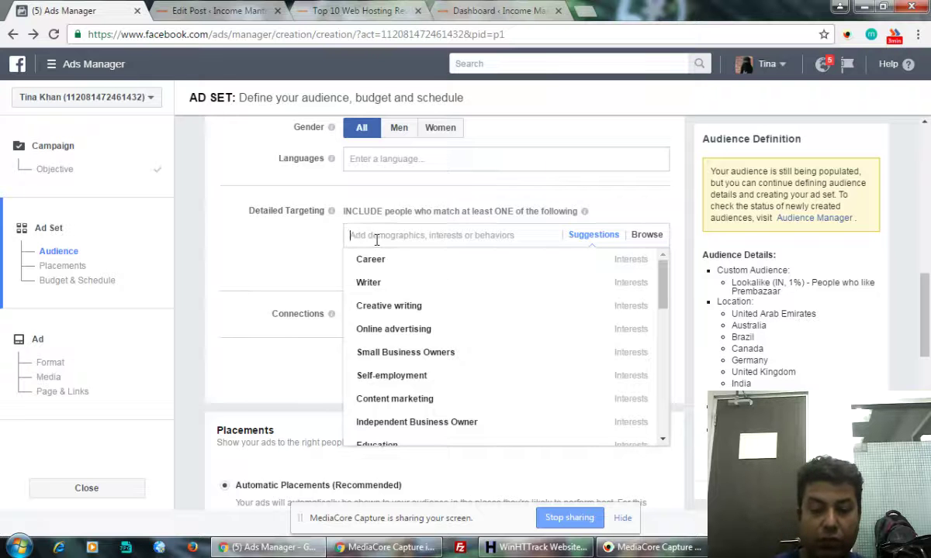
{"action": "type", "text": "hosting"}
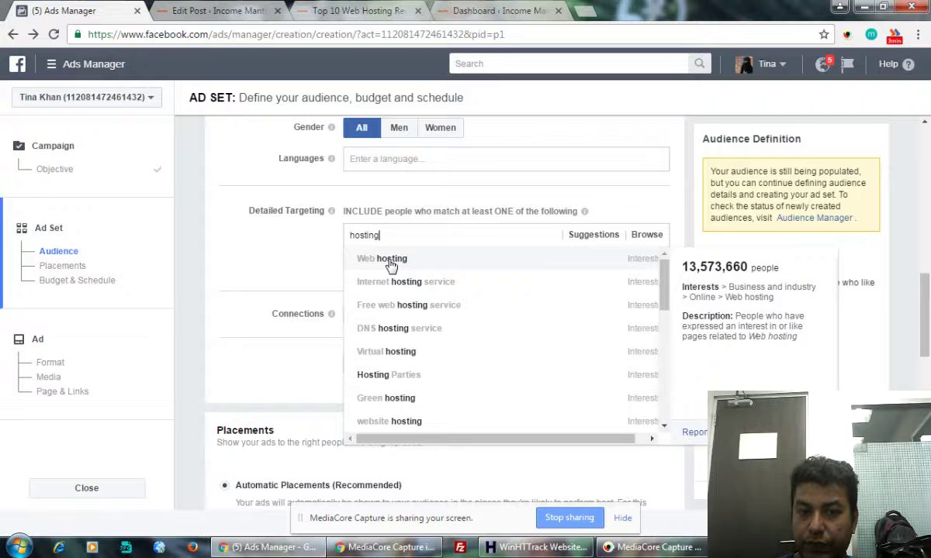
{"action": "left_click", "coordinate": [391, 262]}
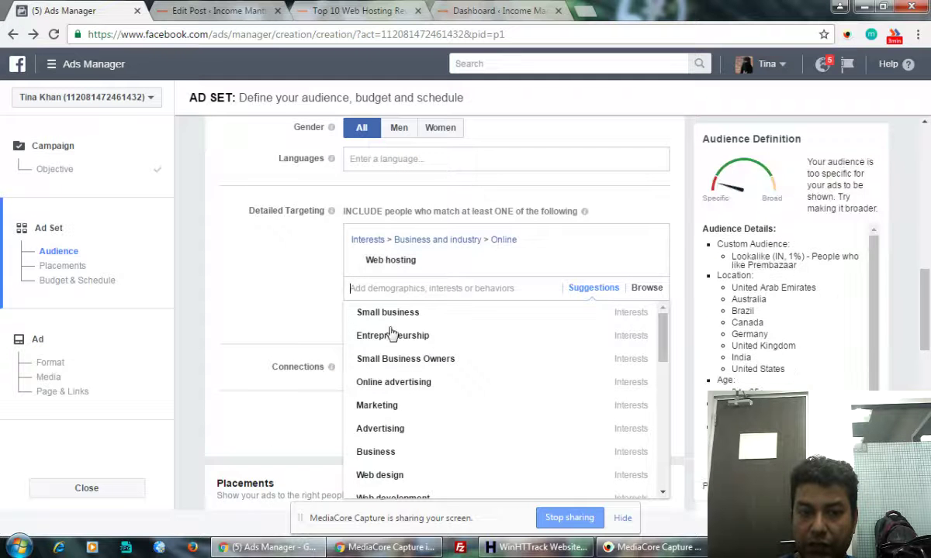
Step: Add the suggested interests Entrepreneurship and Small business to the detailed targeting
{"action": "mouse_move", "coordinate": [391, 347]}
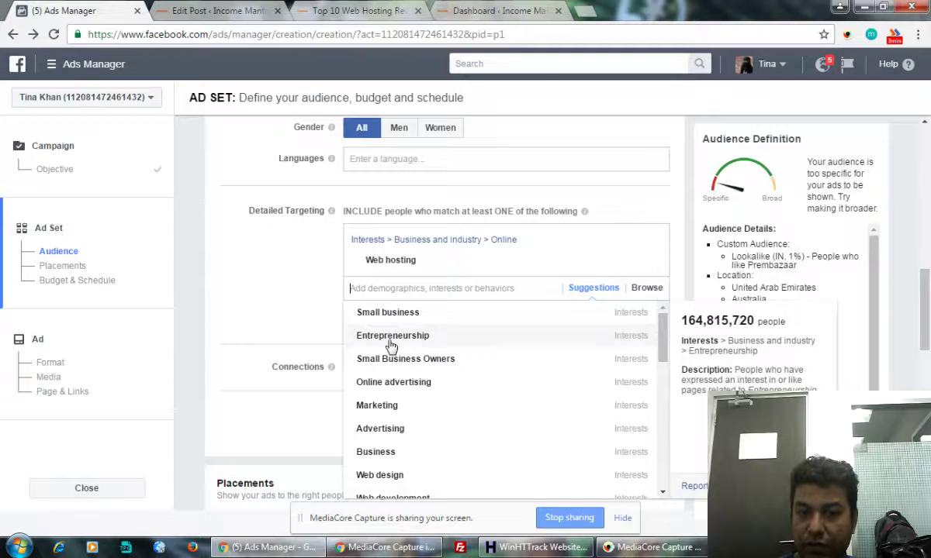
{"action": "left_click", "coordinate": [391, 341]}
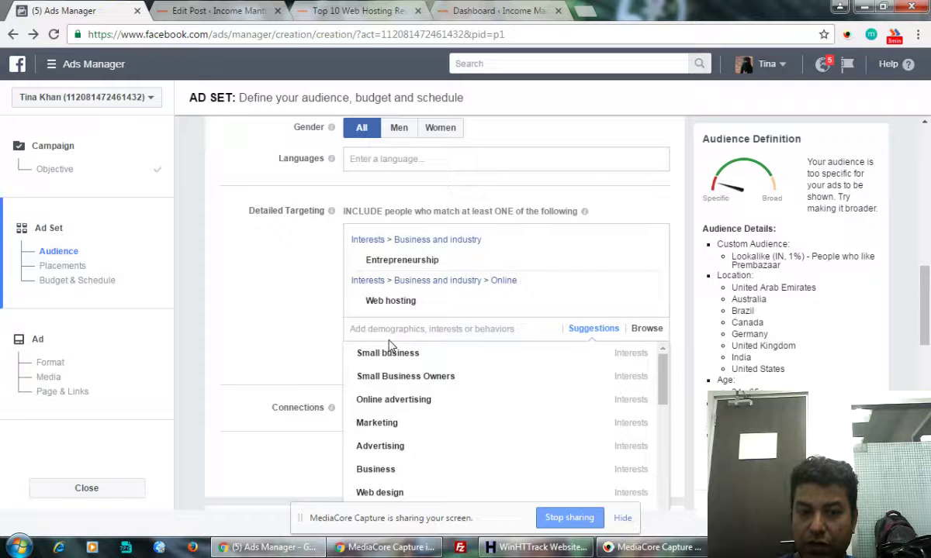
{"action": "mouse_move", "coordinate": [391, 349]}
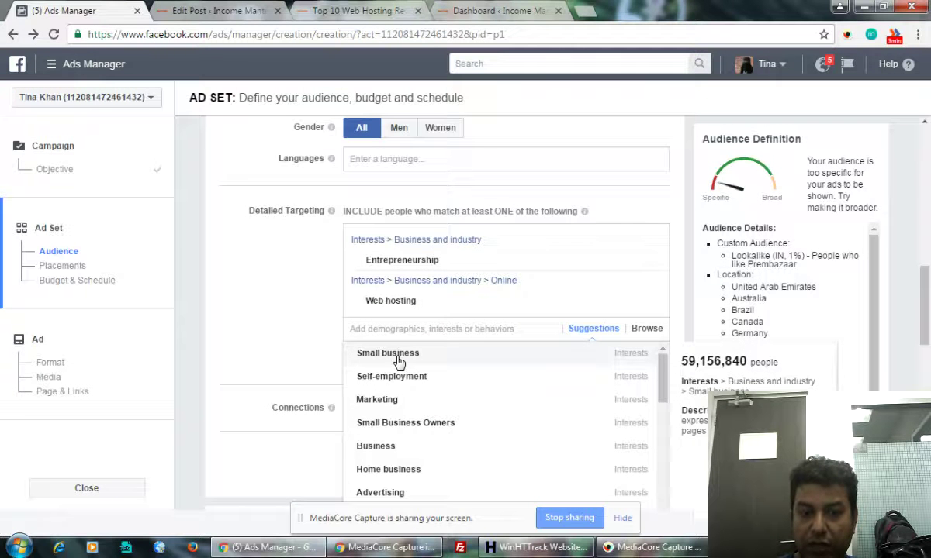
{"action": "left_click", "coordinate": [398, 359]}
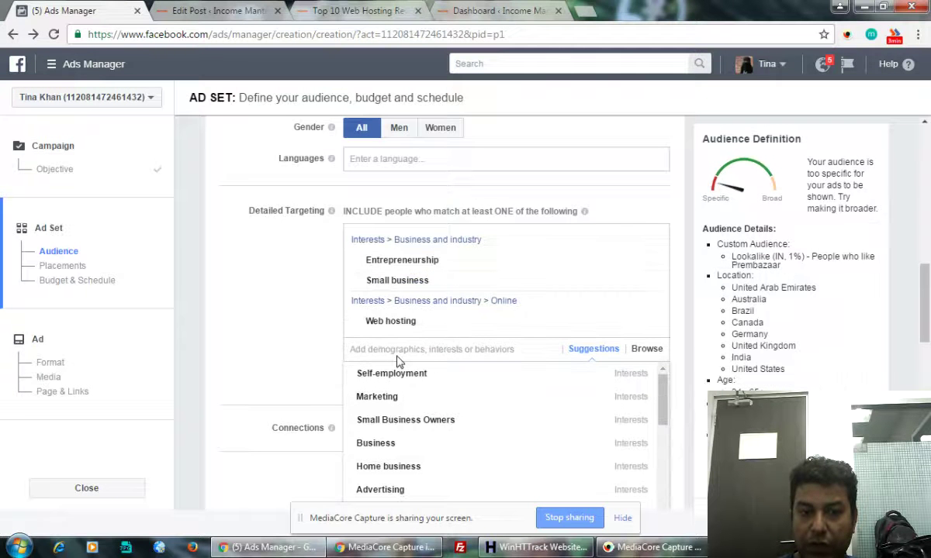
Step: Add the suggested job titles CEO/Founder/Owner, Co-Owner and Co-Founder, and President and CEO to the detailed targeting
{"action": "mouse_move", "coordinate": [475, 427]}
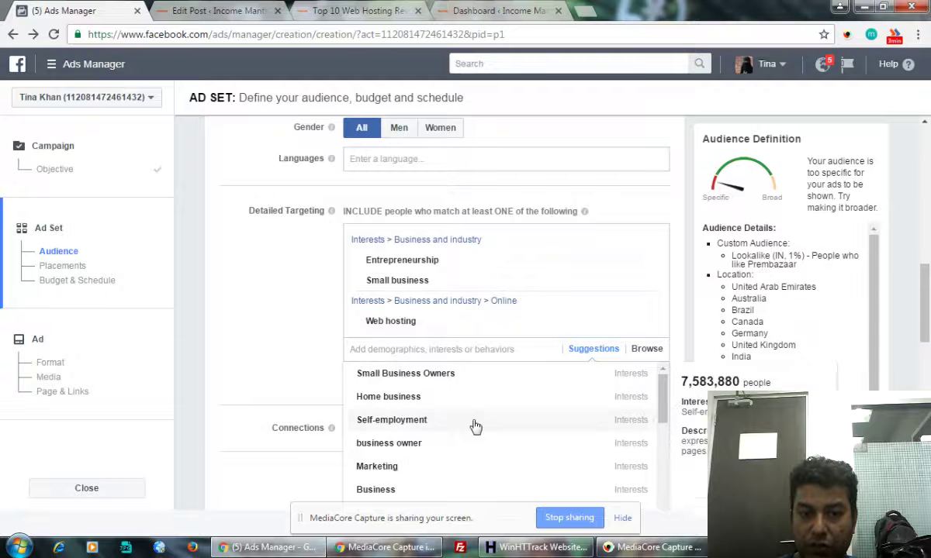
{"action": "scroll", "coordinate": [473, 425], "scroll_direction": "down", "scroll_amount": 6}
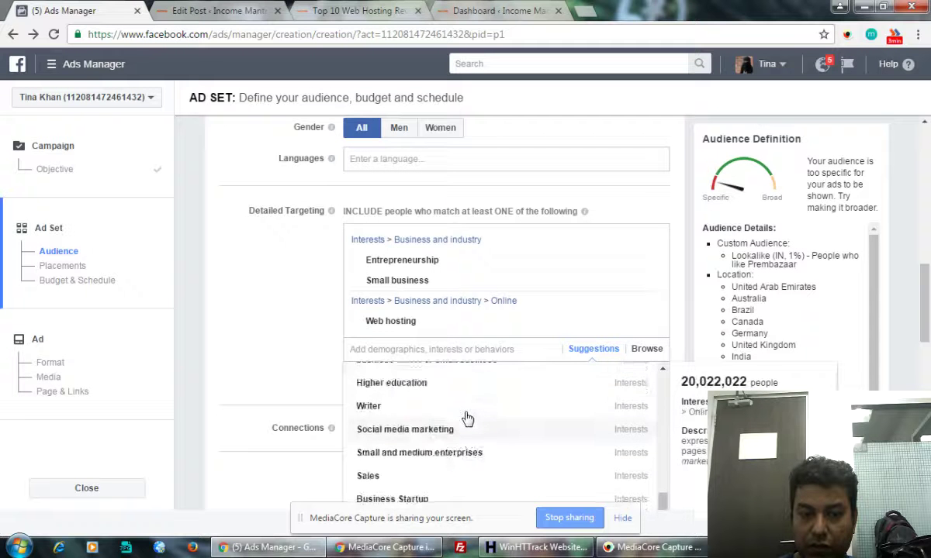
{"action": "scroll", "coordinate": [467, 419], "scroll_direction": "down", "scroll_amount": 3}
{"action": "scroll", "coordinate": [422, 440], "scroll_direction": "down", "scroll_amount": 3}
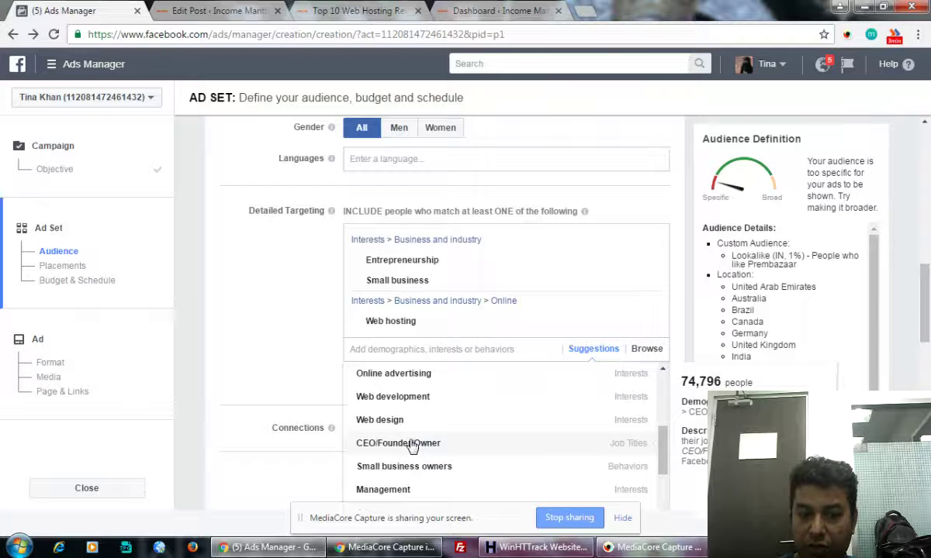
{"action": "left_click", "coordinate": [411, 445]}
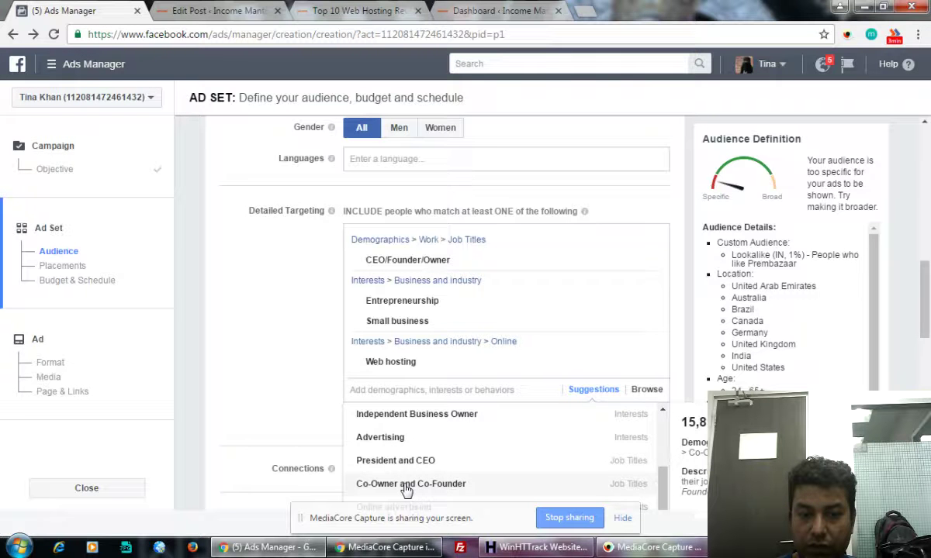
{"action": "left_click", "coordinate": [407, 484]}
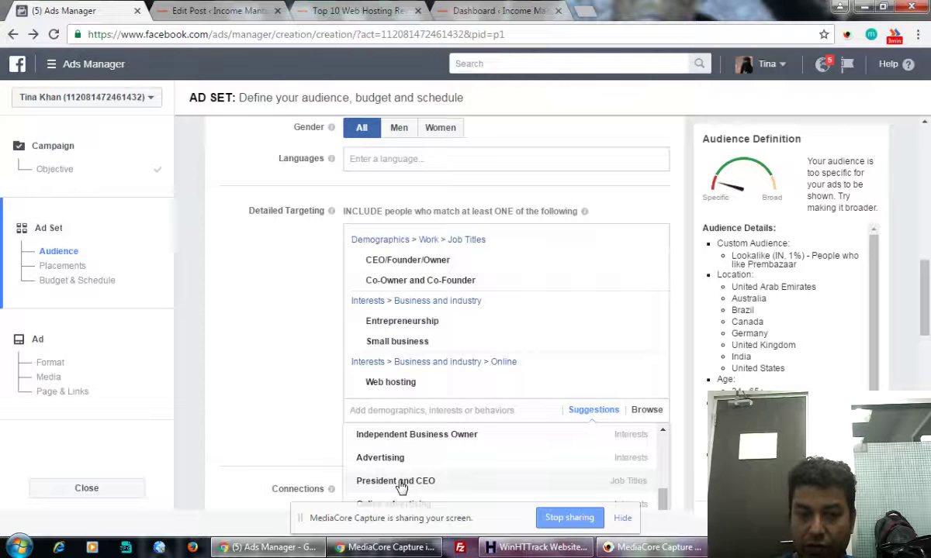
{"action": "left_click", "coordinate": [402, 483]}
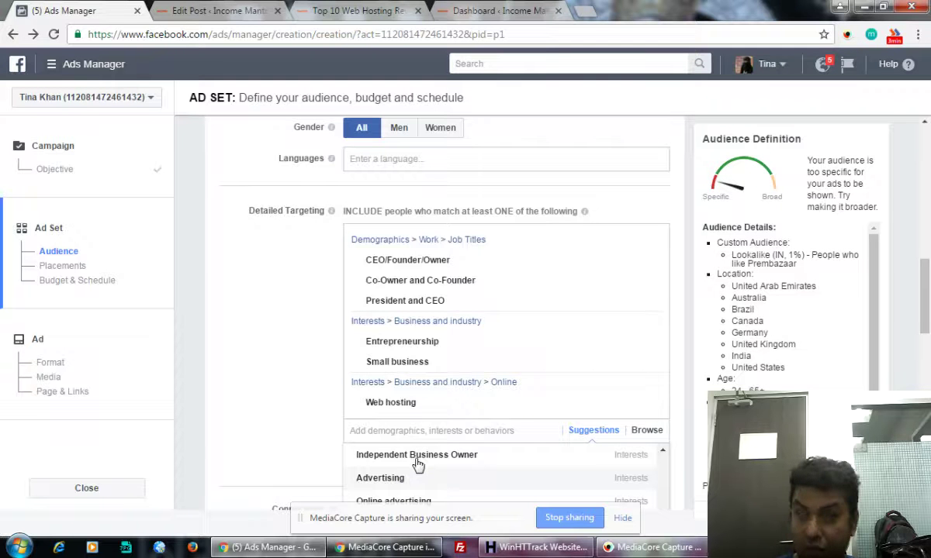
Step: Add the interest Independent Business Owner and the job title Owner and CEO to the detailed targeting
{"action": "left_click", "coordinate": [417, 465]}
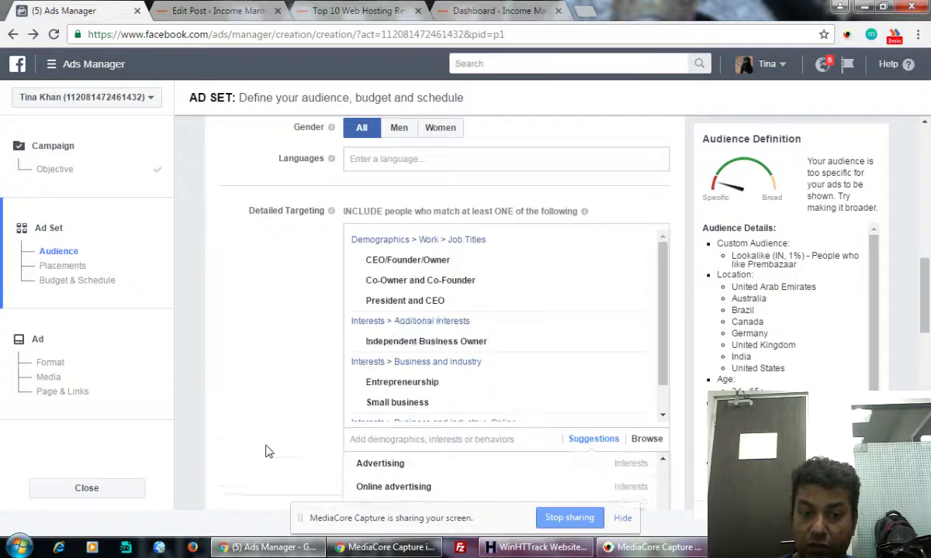
{"action": "scroll", "coordinate": [295, 433], "scroll_direction": "down", "scroll_amount": 4}
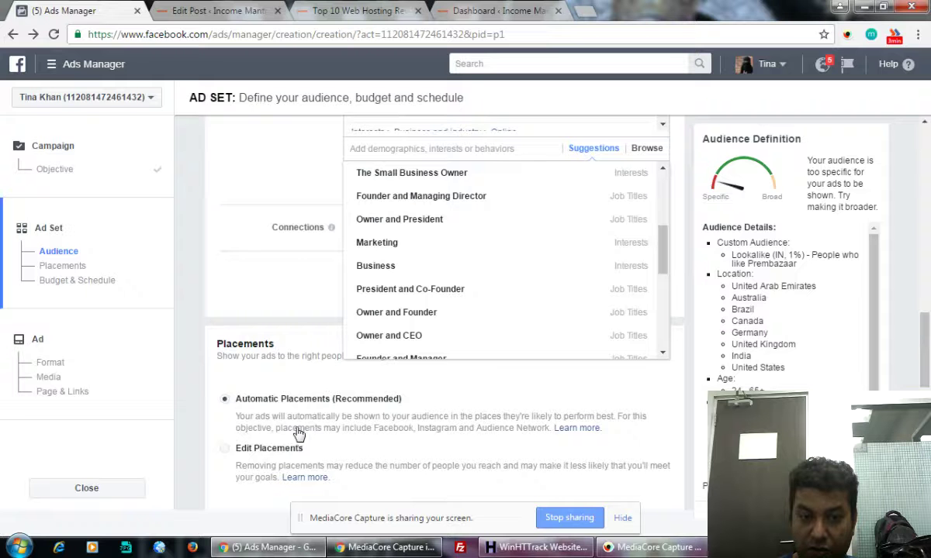
{"action": "mouse_move", "coordinate": [413, 343]}
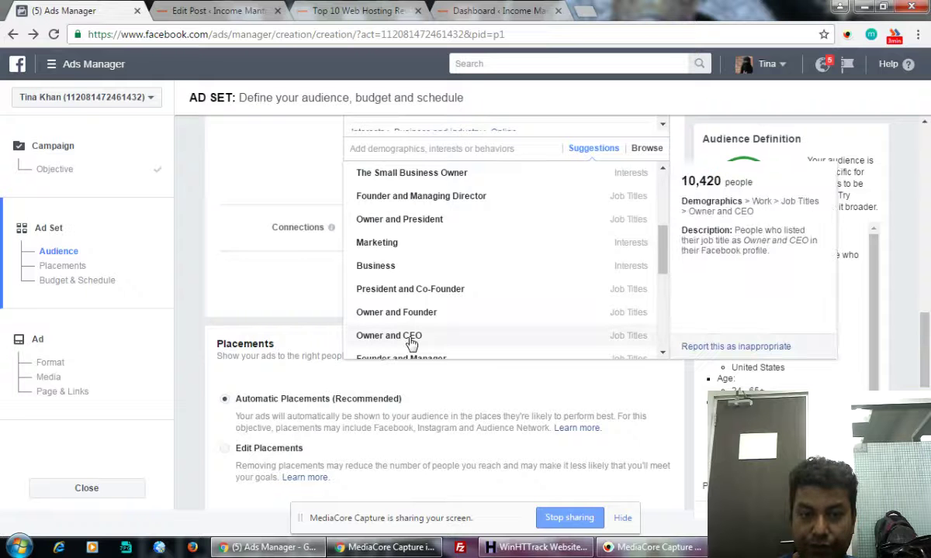
{"action": "left_click", "coordinate": [411, 342]}
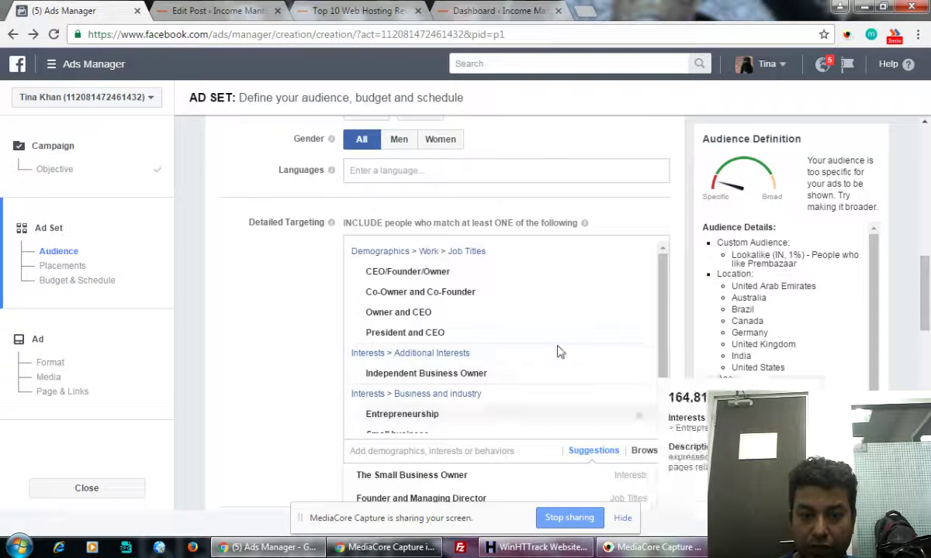
Step: Add the suggested job title President and Co-Founder to the detailed targeting
{"action": "scroll", "coordinate": [928, 247], "scroll_direction": "down", "scroll_amount": 4}
{"action": "scroll", "coordinate": [929, 246], "scroll_direction": "down", "scroll_amount": 5}
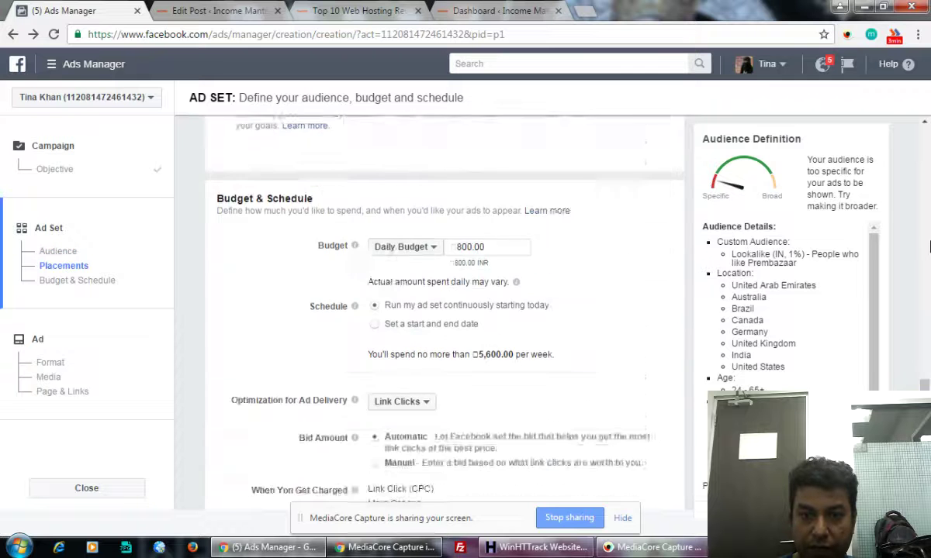
{"action": "scroll", "coordinate": [928, 247], "scroll_direction": "up", "scroll_amount": 2}
{"action": "scroll", "coordinate": [877, 248], "scroll_direction": "up", "scroll_amount": 3}
{"action": "scroll", "coordinate": [874, 248], "scroll_direction": "up", "scroll_amount": 1}
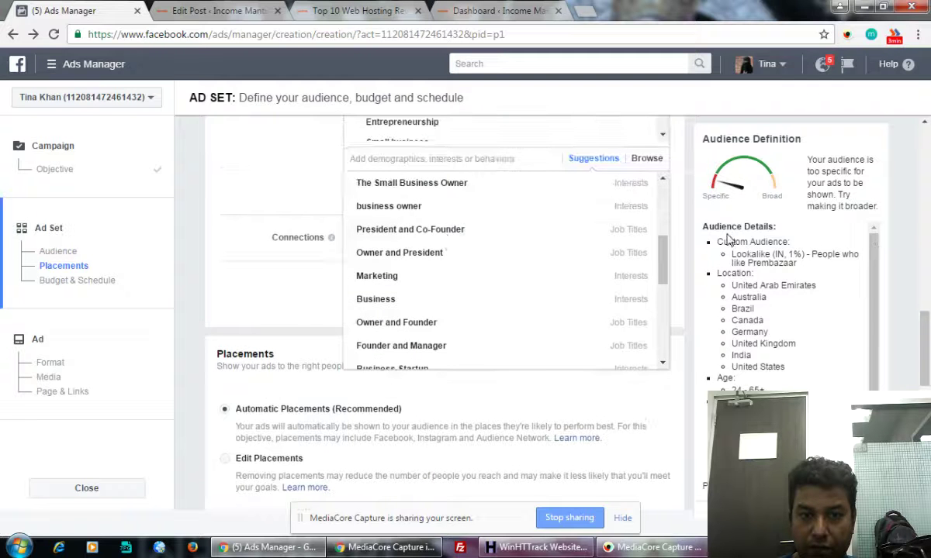
{"action": "left_click", "coordinate": [446, 241]}
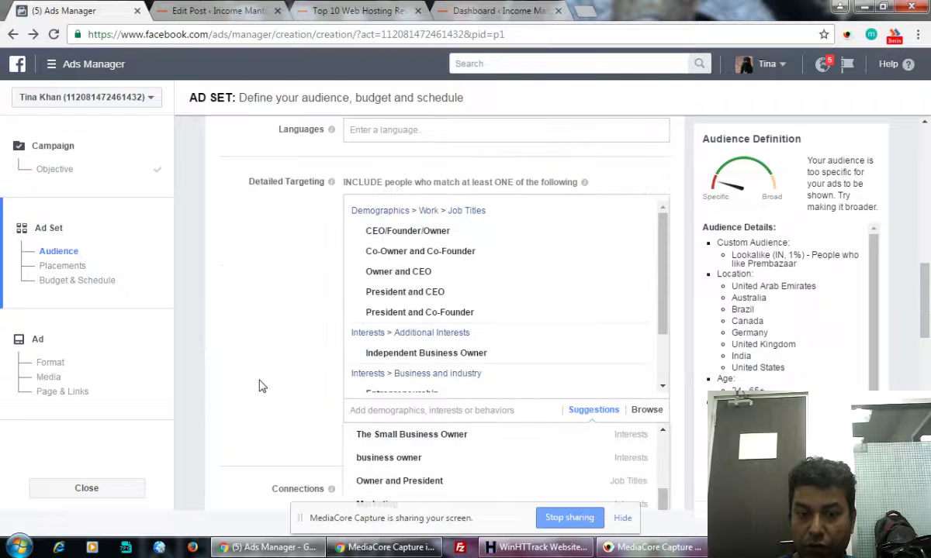
Step: Add the suggested job title Owner/Manager/CEO to the detailed targeting
{"action": "mouse_move", "coordinate": [390, 464]}
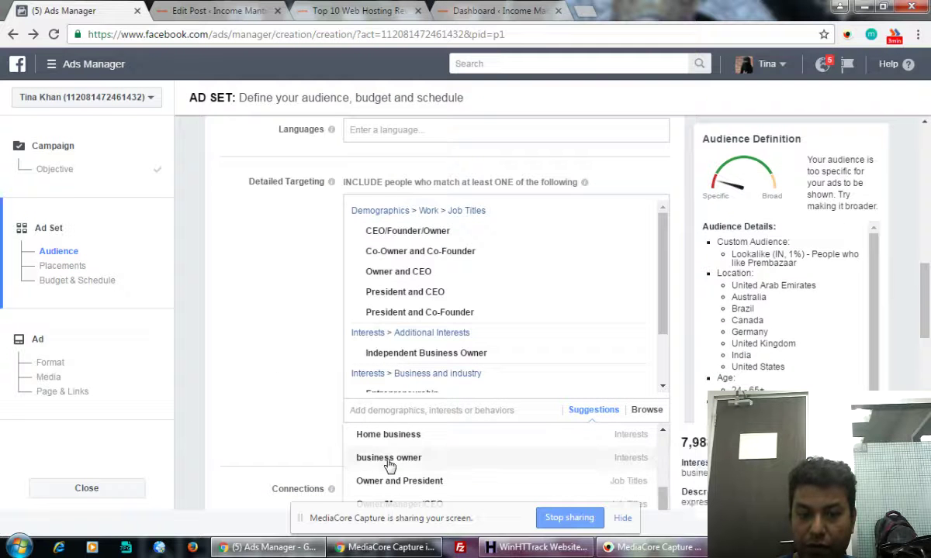
{"action": "scroll", "coordinate": [390, 464], "scroll_direction": "down", "scroll_amount": 2}
{"action": "mouse_move", "coordinate": [395, 364]}
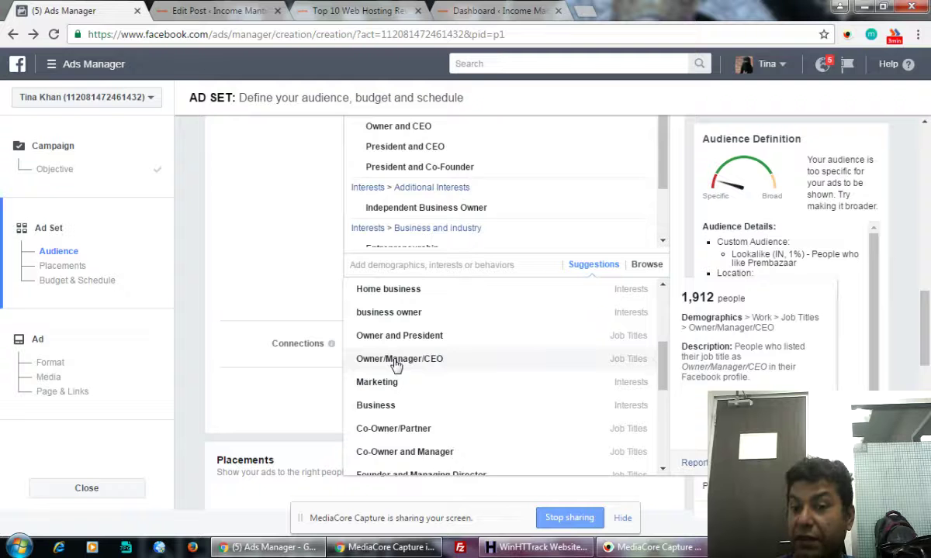
{"action": "left_click", "coordinate": [396, 360]}
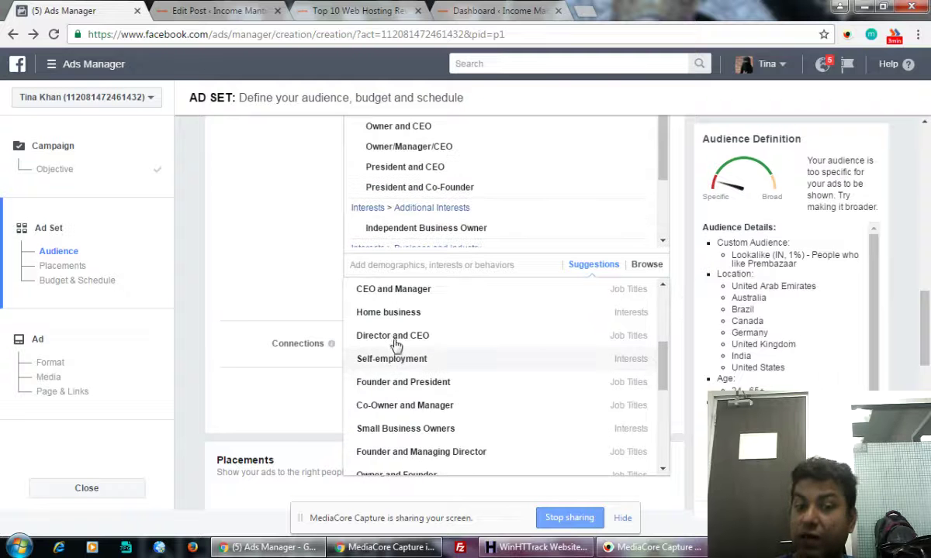
{"action": "mouse_move", "coordinate": [396, 343]}
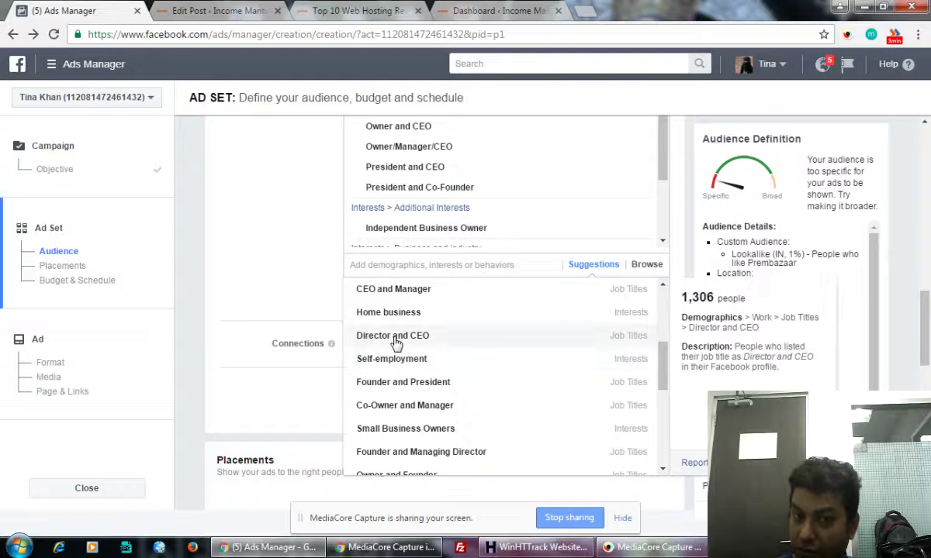
Step: Add the suggested job titles "Director and CEO" and "CEO and Manager" to the detailed targeting
{"action": "left_click", "coordinate": [396, 343]}
{"action": "mouse_move", "coordinate": [399, 293]}
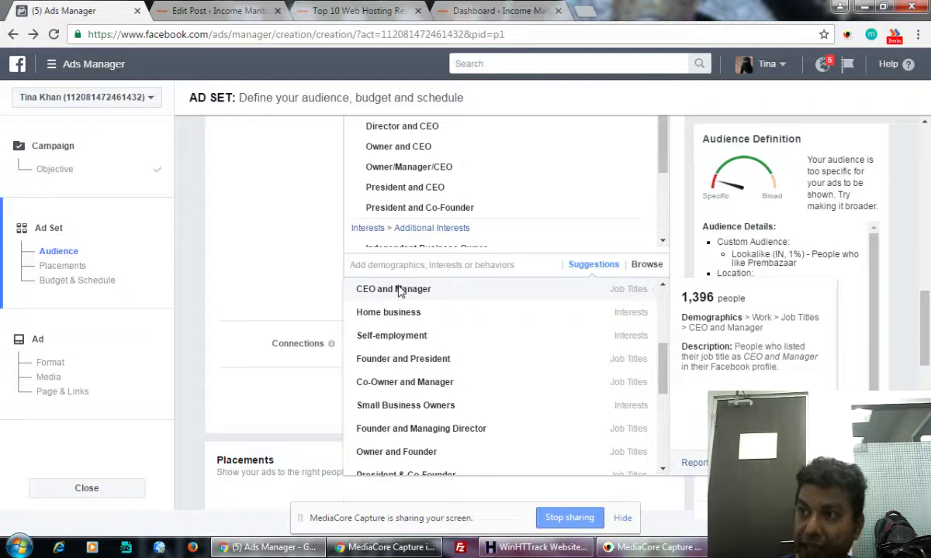
{"action": "left_click", "coordinate": [399, 292]}
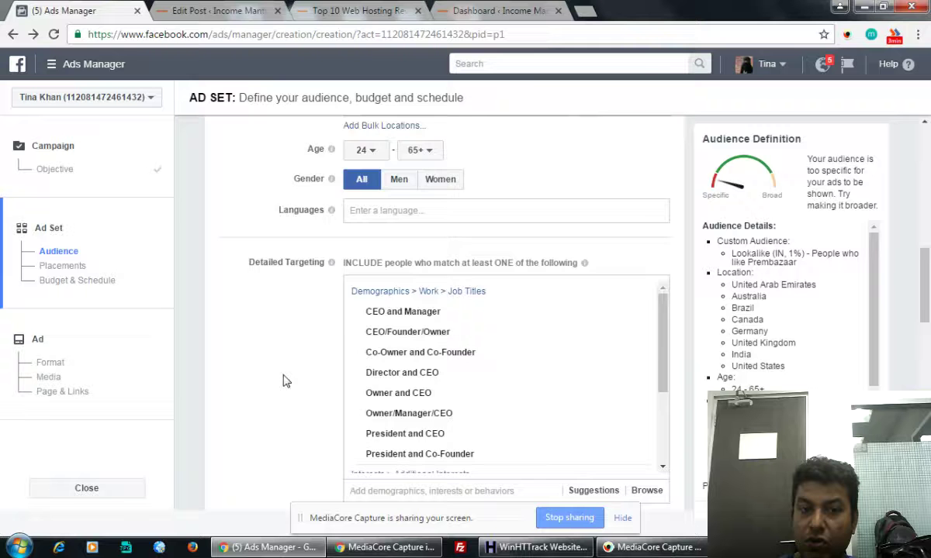
Step: Add the suggested job title "Owner and Managing Director" to the detailed targeting
{"action": "scroll", "coordinate": [283, 380], "scroll_direction": "down", "scroll_amount": 4}
{"action": "scroll", "coordinate": [289, 378], "scroll_direction": "up", "scroll_amount": 1}
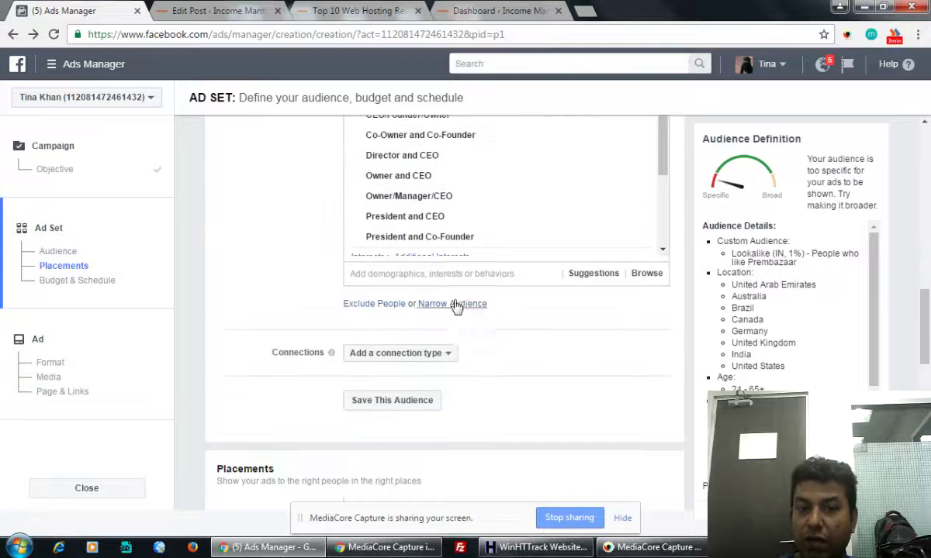
{"action": "left_click", "coordinate": [453, 273]}
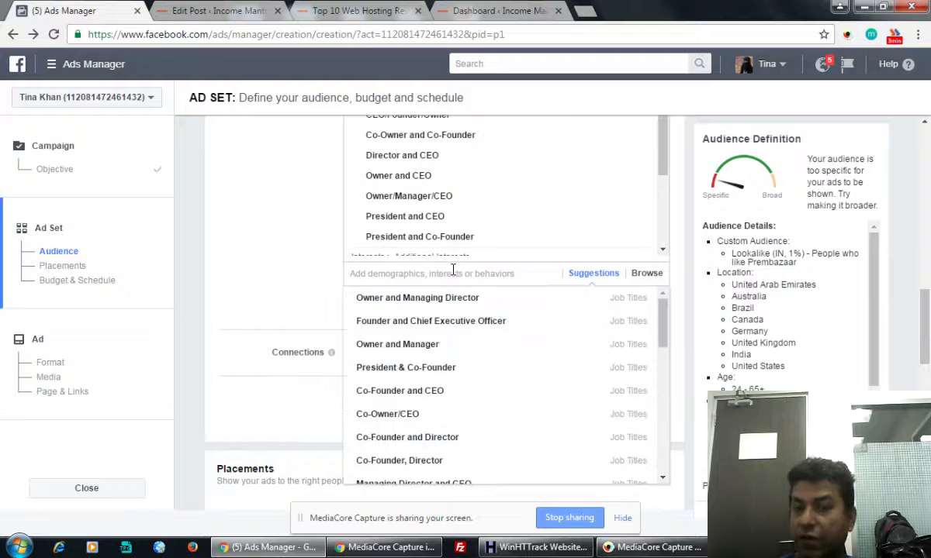
{"action": "mouse_move", "coordinate": [413, 308]}
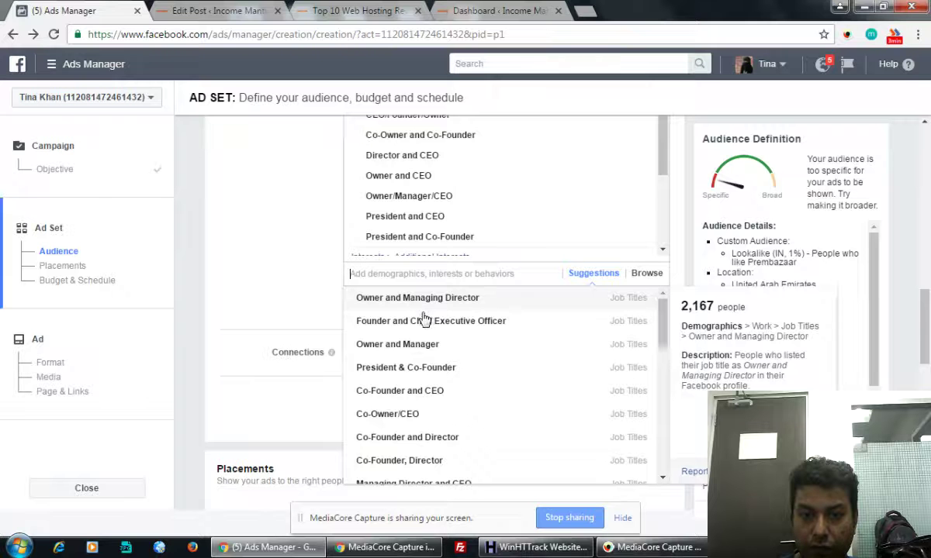
{"action": "left_click", "coordinate": [425, 308]}
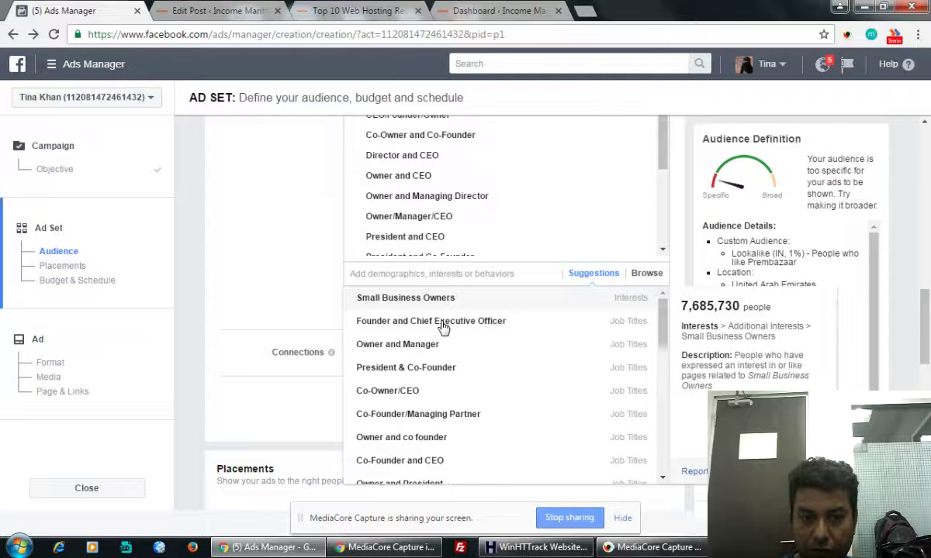
Step: Add the suggested interest Small Business Owners and the job titles Owner and Manager, Co-Owner/CEO, and Owner and President to the detailed targeting
{"action": "left_click", "coordinate": [419, 299]}
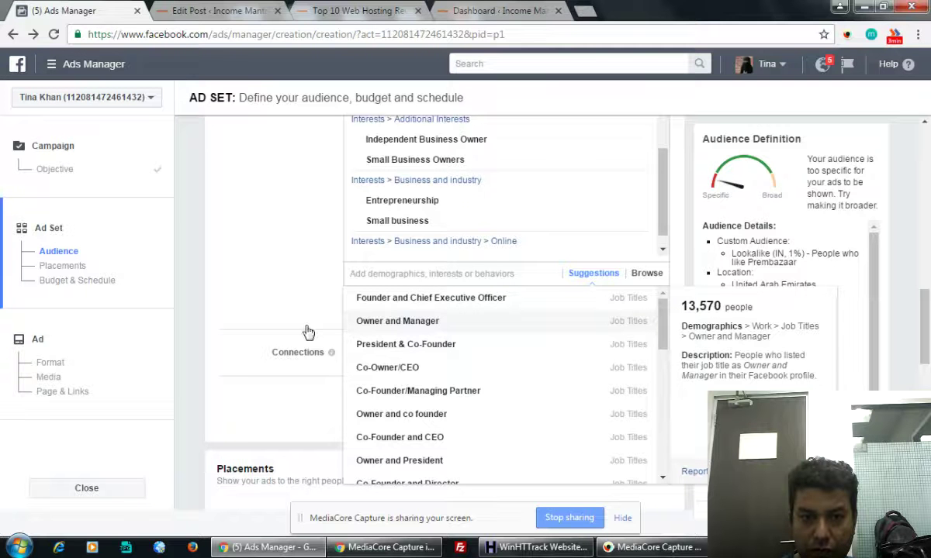
{"action": "left_click", "coordinate": [380, 322]}
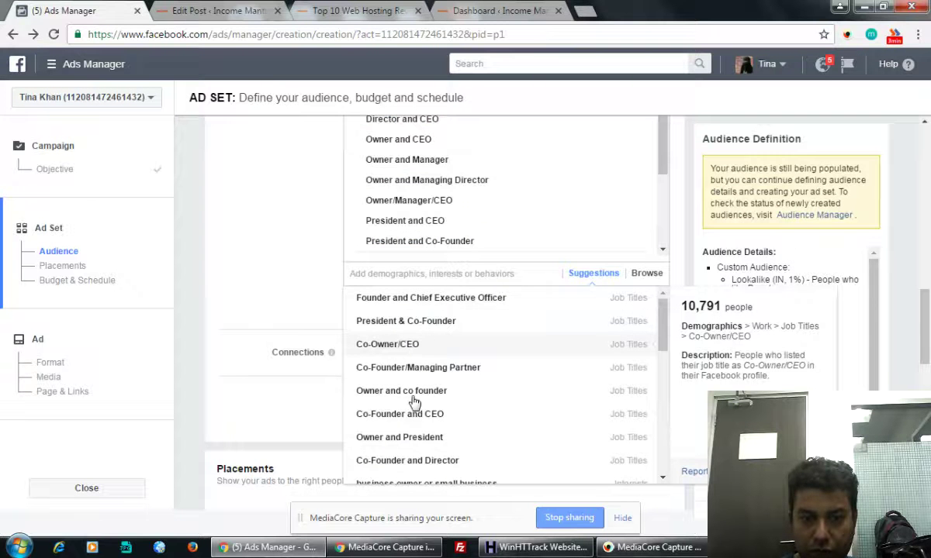
{"action": "key", "text": "Return"}
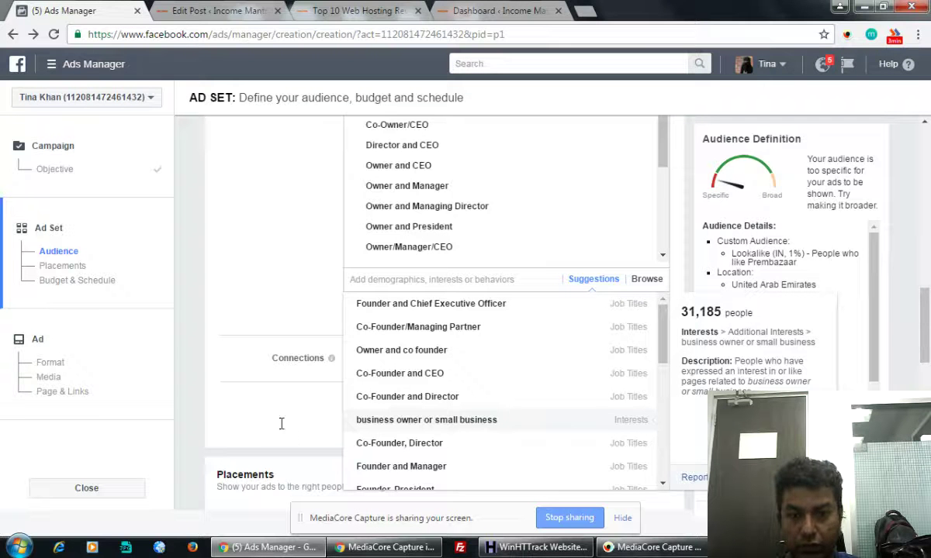
Step: Search the detailed targeting for "hosting" and add the interest Internet hosting service
{"action": "left_click", "coordinate": [478, 281]}
{"action": "type", "text": "h"}
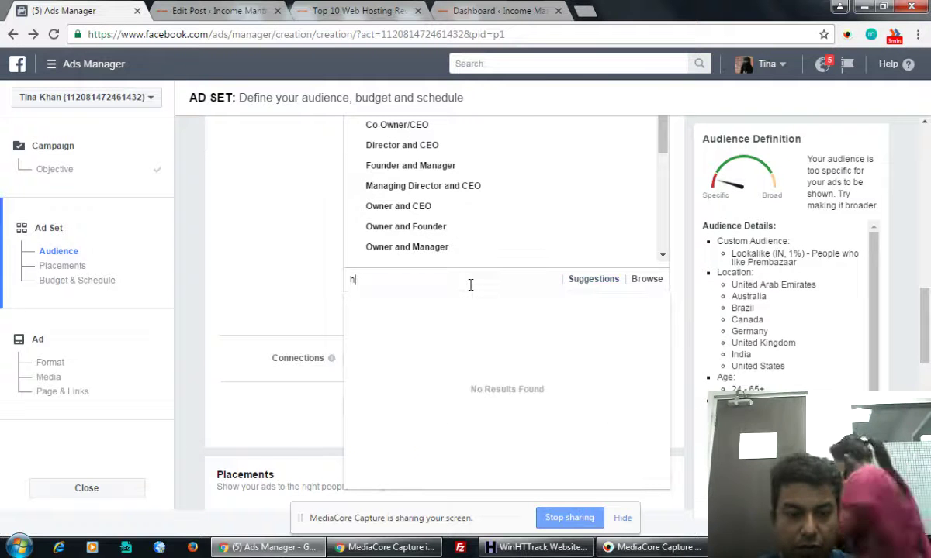
{"action": "type", "text": "o"}
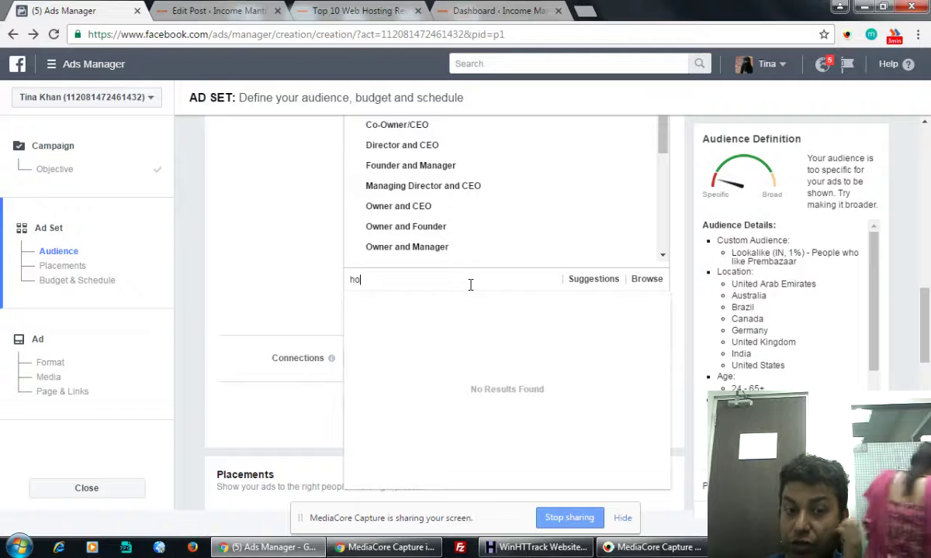
{"action": "type", "text": "sting"}
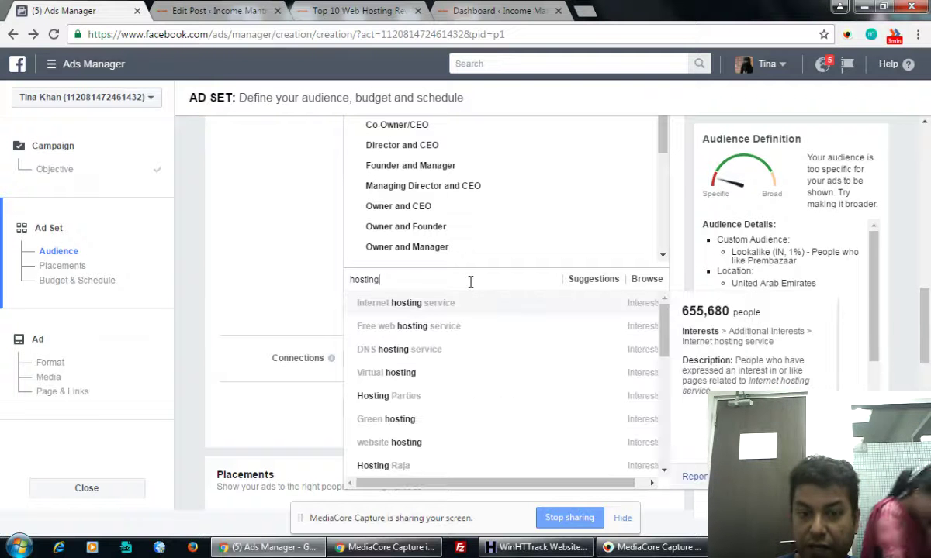
{"action": "left_click", "coordinate": [411, 310]}
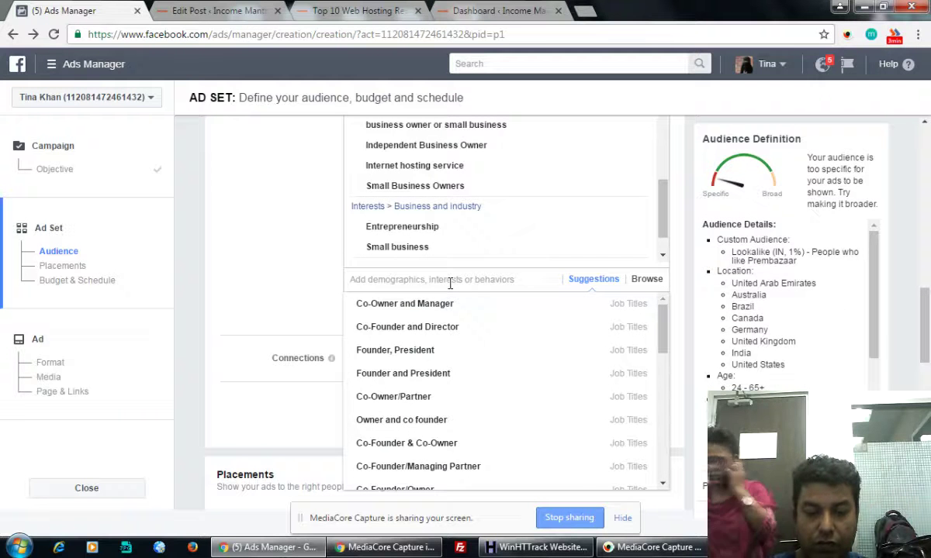
Step: Search the detailed targeting for "web hosting" and add the interests Reseller web hosting and Webs (web hosting)
{"action": "type", "text": "web hosting"}
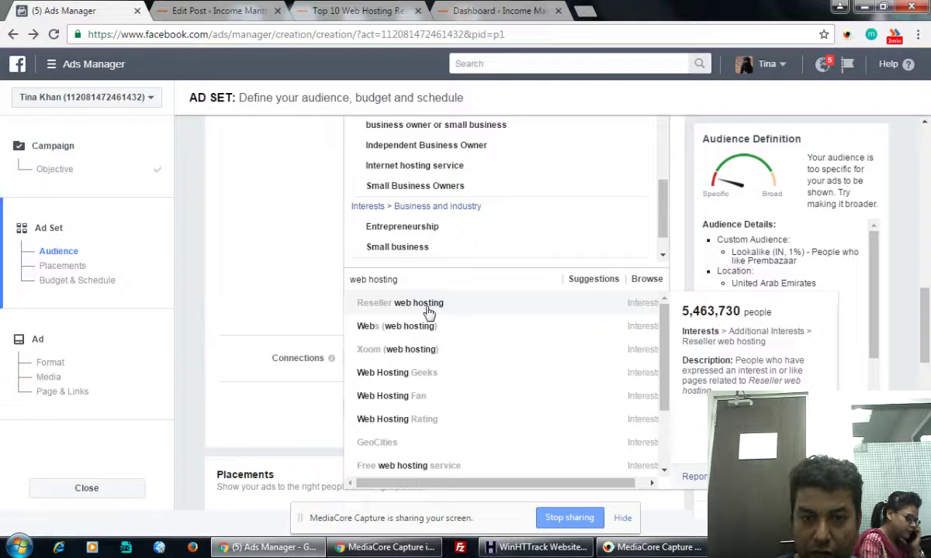
{"action": "left_click", "coordinate": [419, 303]}
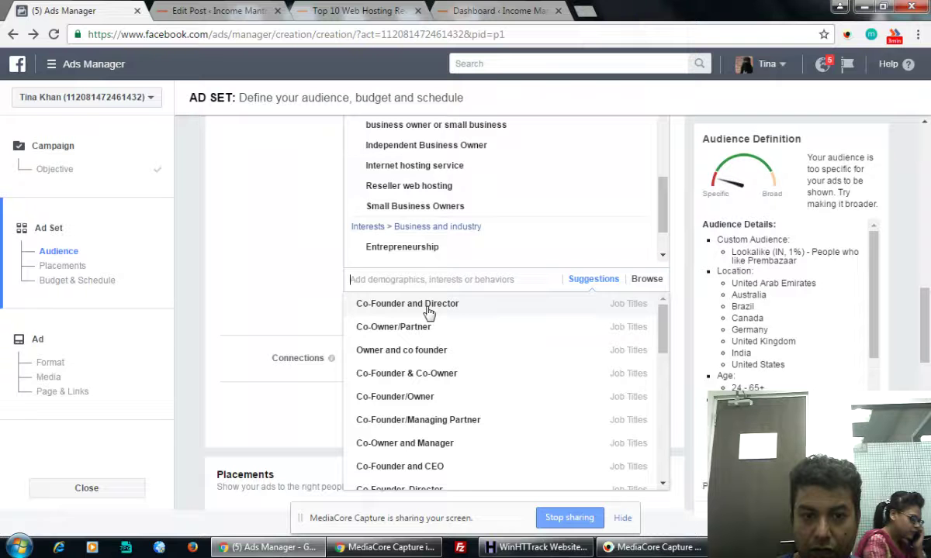
{"action": "type", "text": "web "}
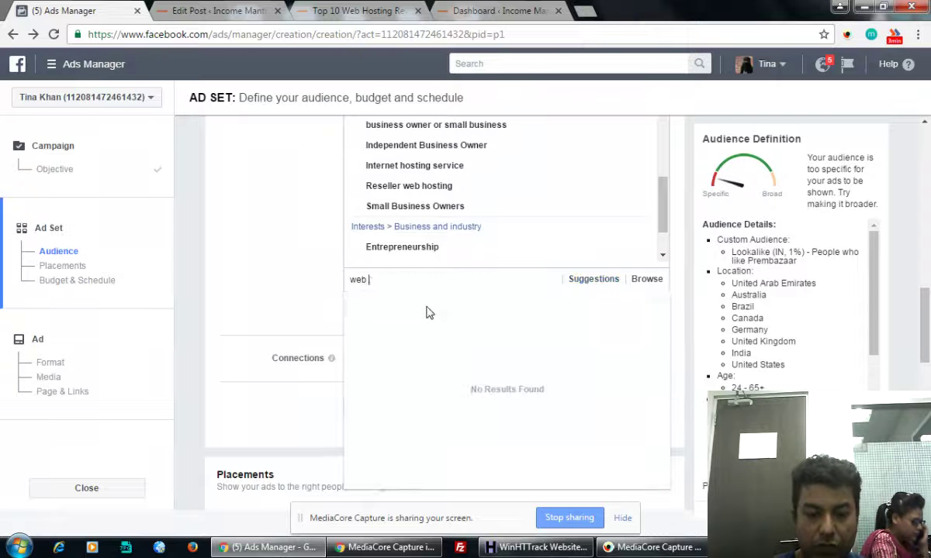
{"action": "type", "text": "hosting"}
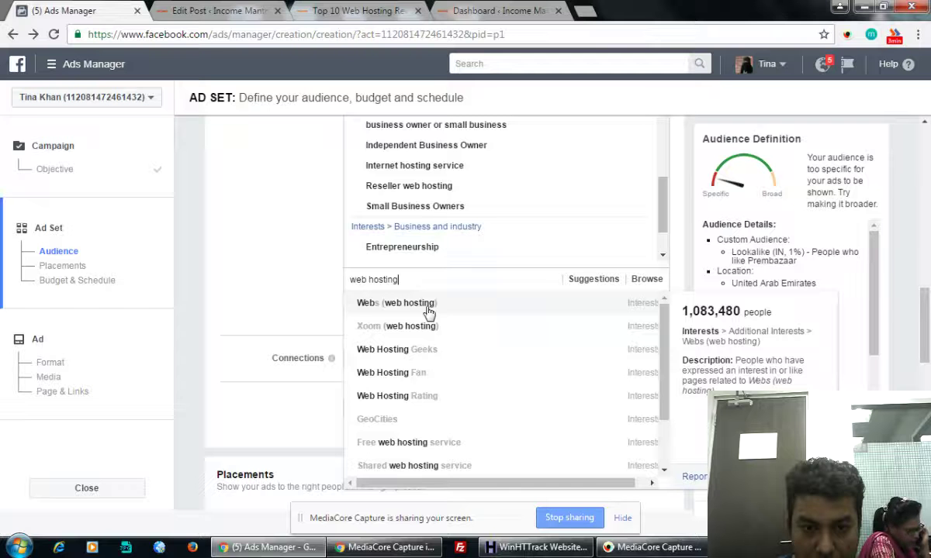
{"action": "left_click", "coordinate": [429, 308]}
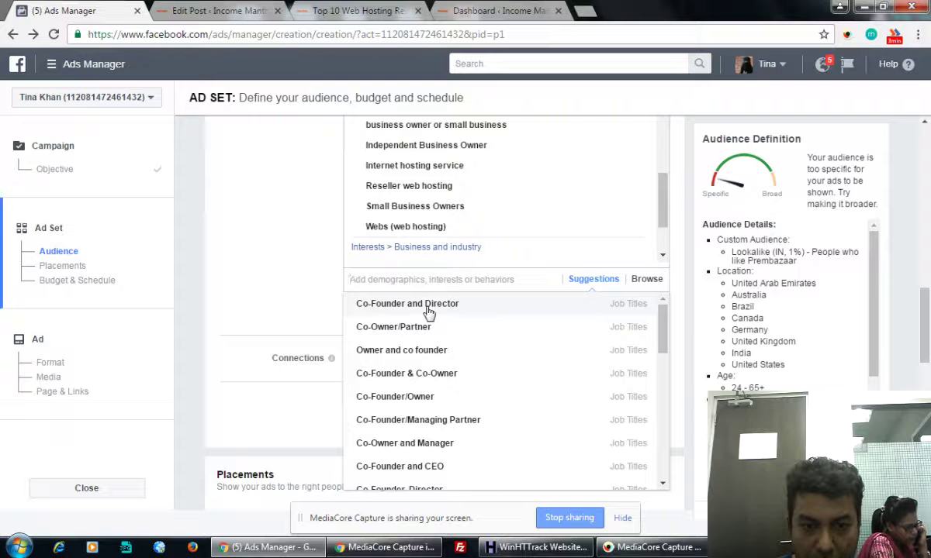
Step: Add the interests website hosting and Dedicated hosting service to the detailed targeting by searching for "hosting"
{"action": "type", "text": "hosting"}
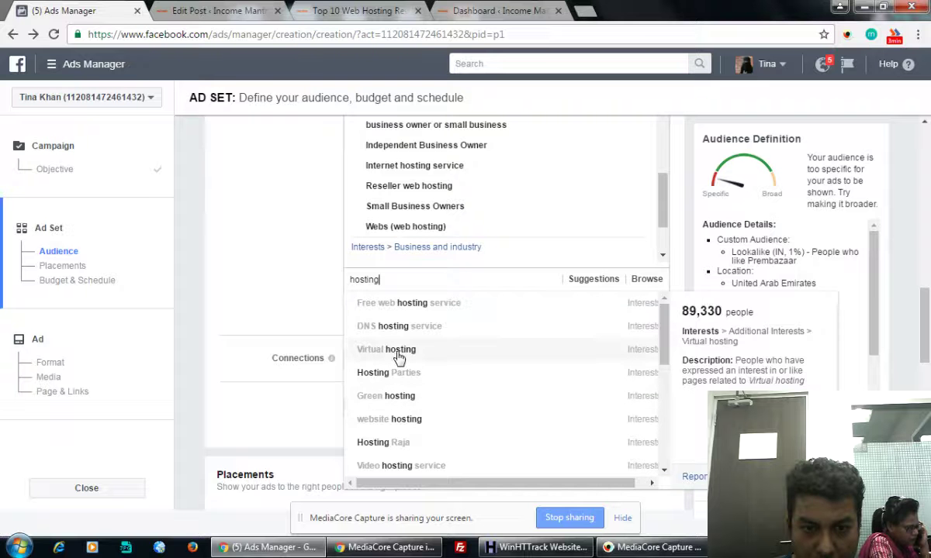
{"action": "left_click", "coordinate": [403, 423]}
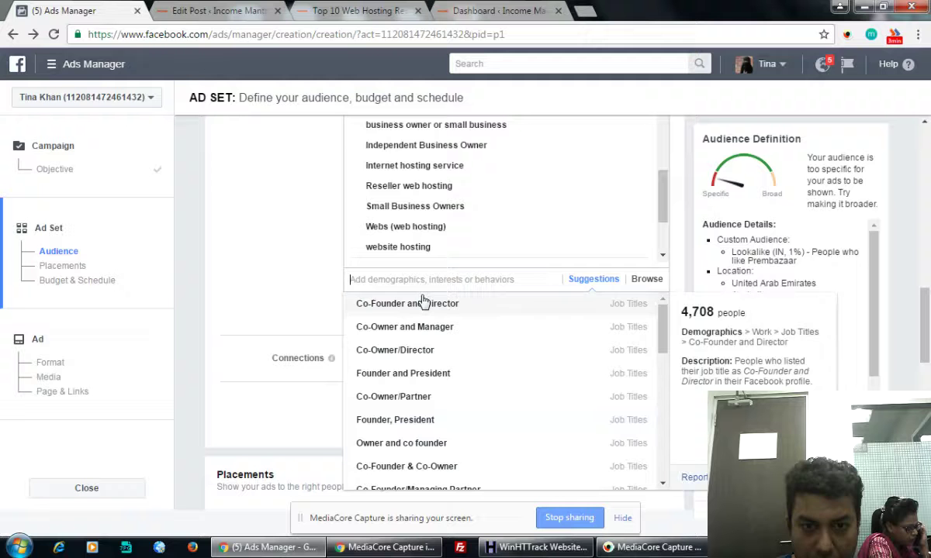
{"action": "type", "text": "hosting"}
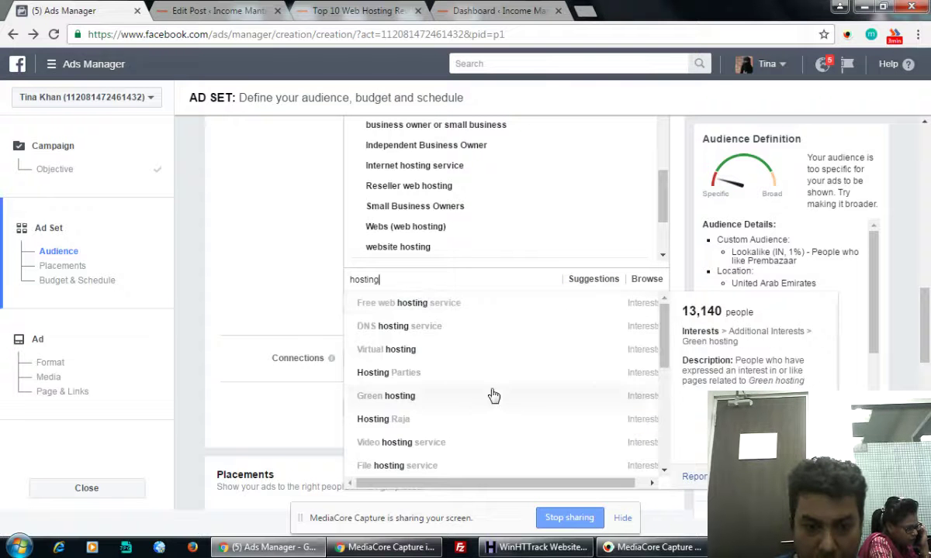
{"action": "scroll", "coordinate": [494, 396], "scroll_direction": "down", "scroll_amount": 5}
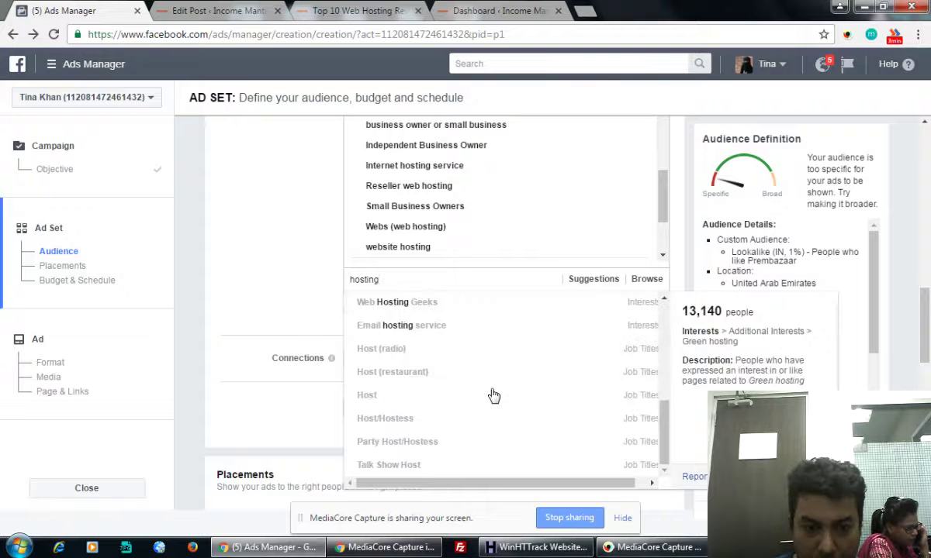
{"action": "scroll", "coordinate": [488, 396], "scroll_direction": "up", "scroll_amount": 5}
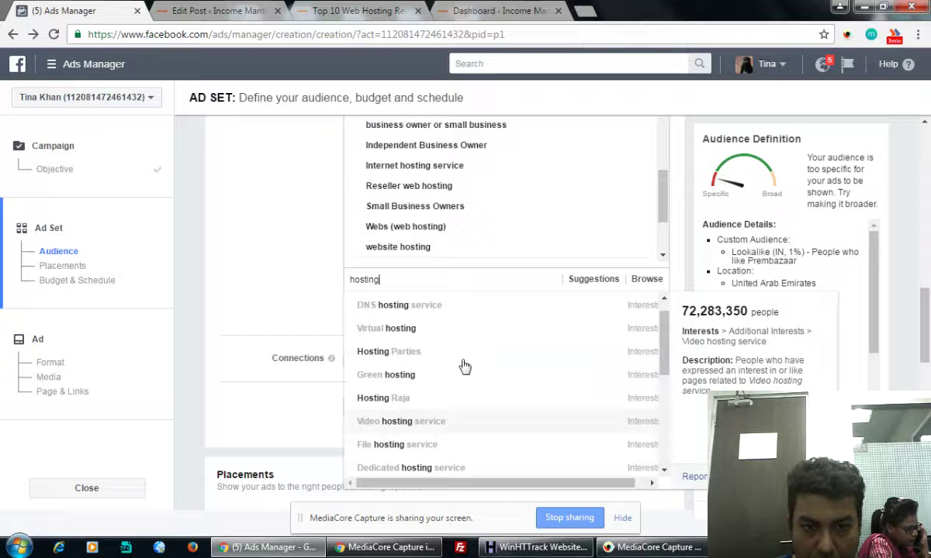
{"action": "scroll", "coordinate": [464, 366], "scroll_direction": "down", "scroll_amount": 1}
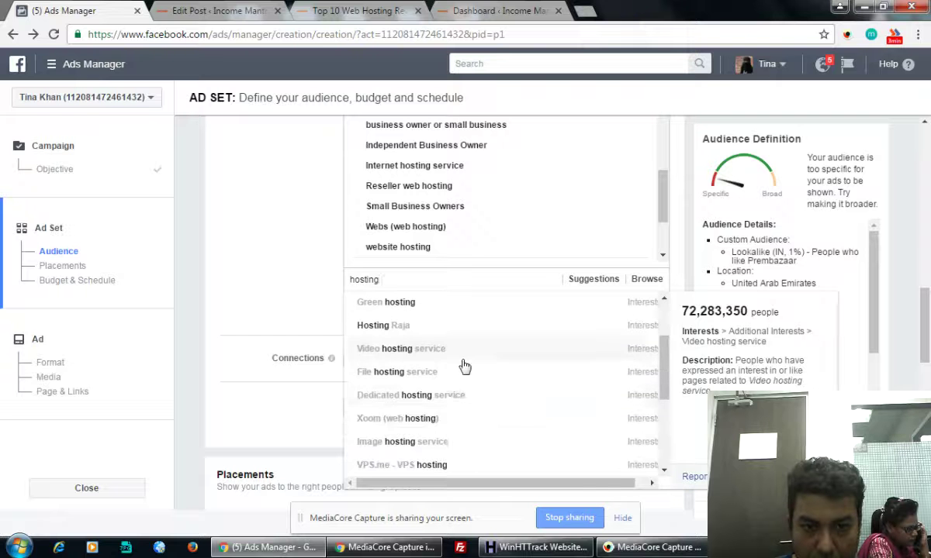
{"action": "left_click", "coordinate": [428, 396]}
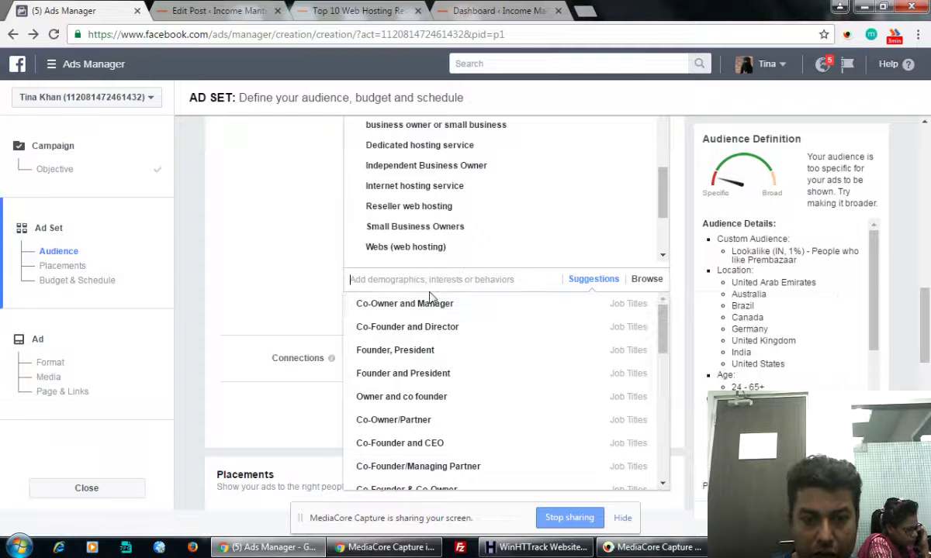
Step: Search for "hosting" again, add the interest Email hosting service, and close the suggestion list
{"action": "type", "text": "hosting"}
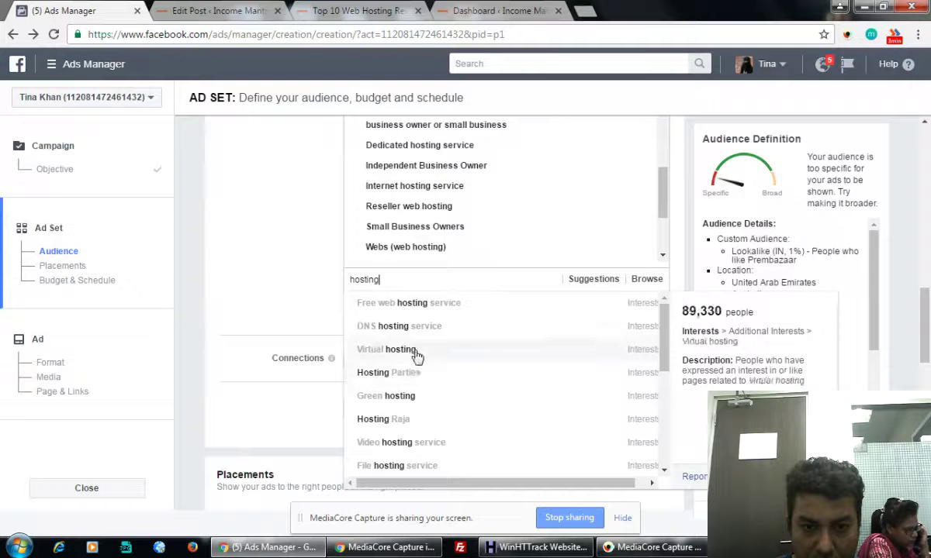
{"action": "scroll", "coordinate": [411, 389], "scroll_direction": "down", "scroll_amount": 10}
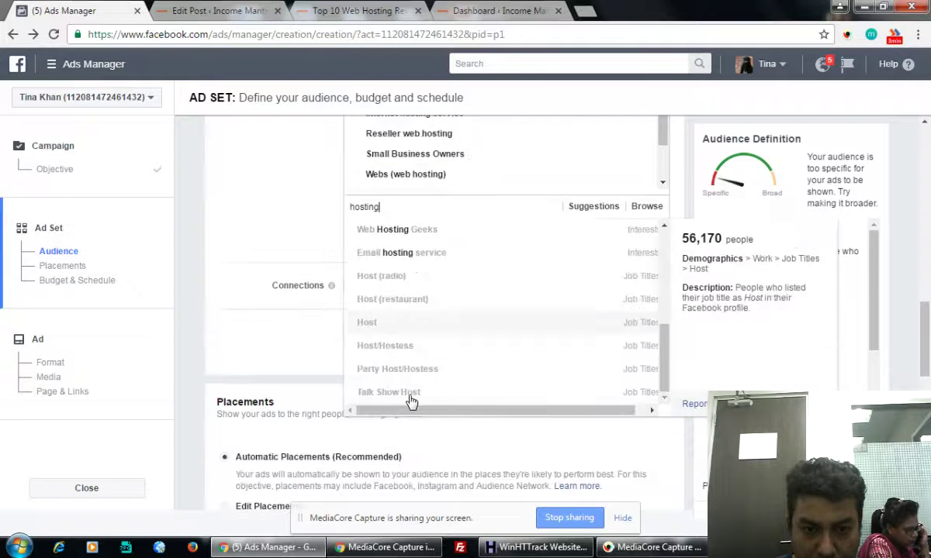
{"action": "scroll", "coordinate": [409, 377], "scroll_direction": "up", "scroll_amount": 1}
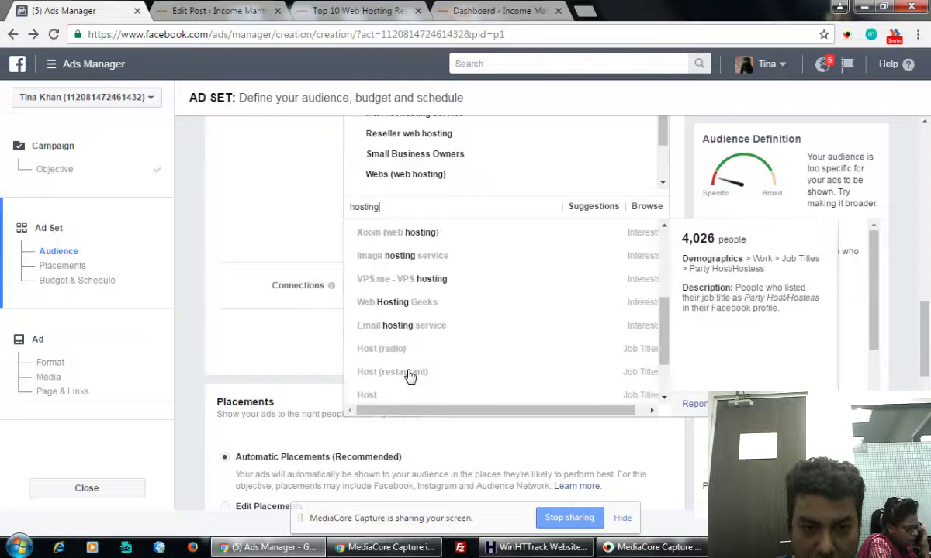
{"action": "left_click", "coordinate": [415, 330]}
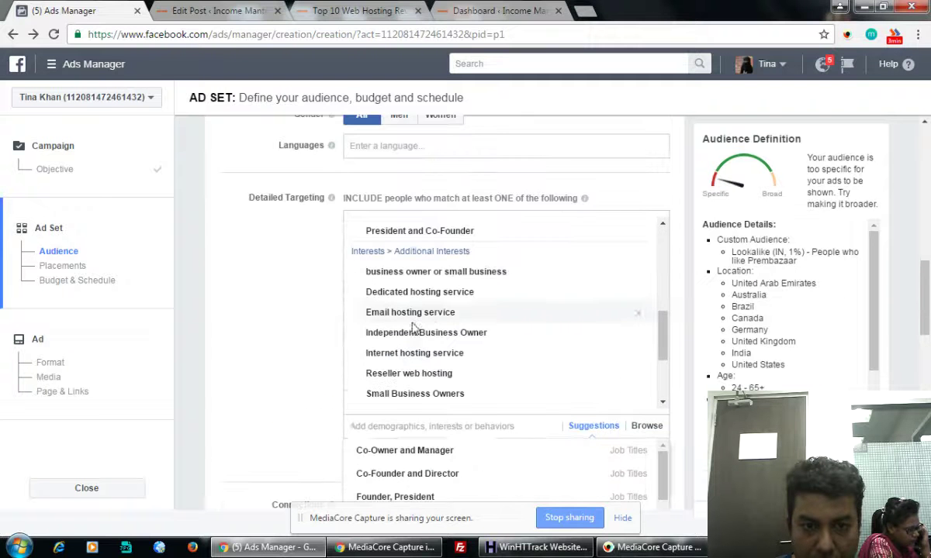
{"action": "left_click", "coordinate": [294, 359]}
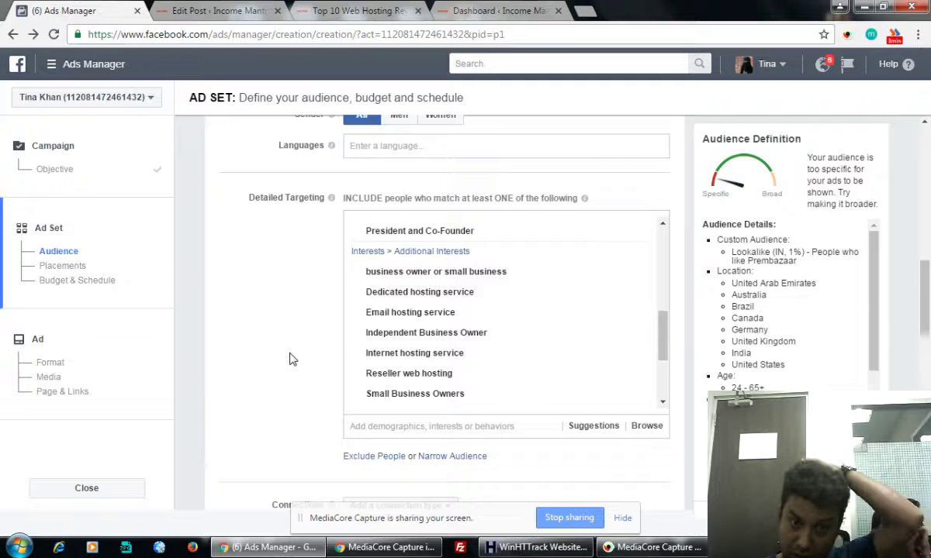
Step: Search the detailed targeting for "blogger" and add the job title Blogger
{"action": "scroll", "coordinate": [293, 359], "scroll_direction": "down", "scroll_amount": 2}
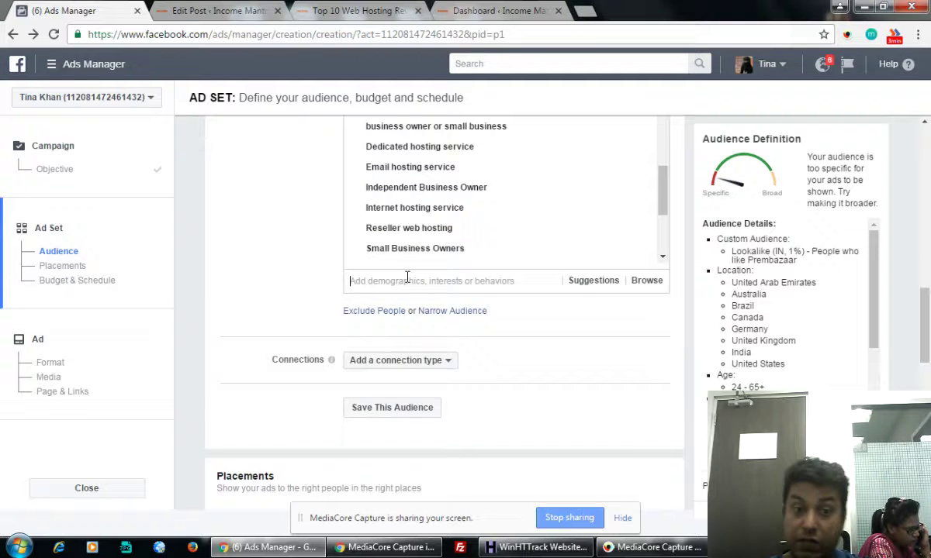
{"action": "left_click", "coordinate": [407, 277]}
{"action": "type", "text": "blogger"}
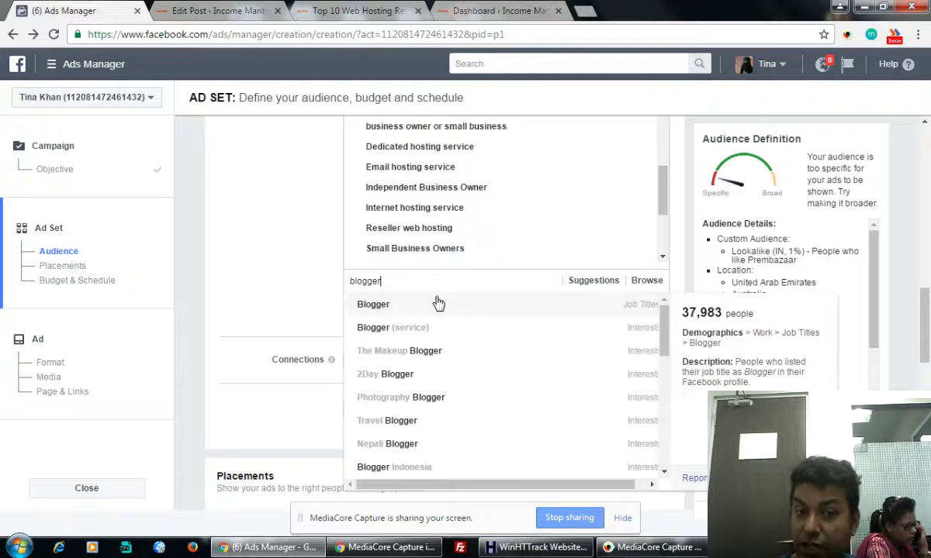
{"action": "left_click", "coordinate": [386, 308]}
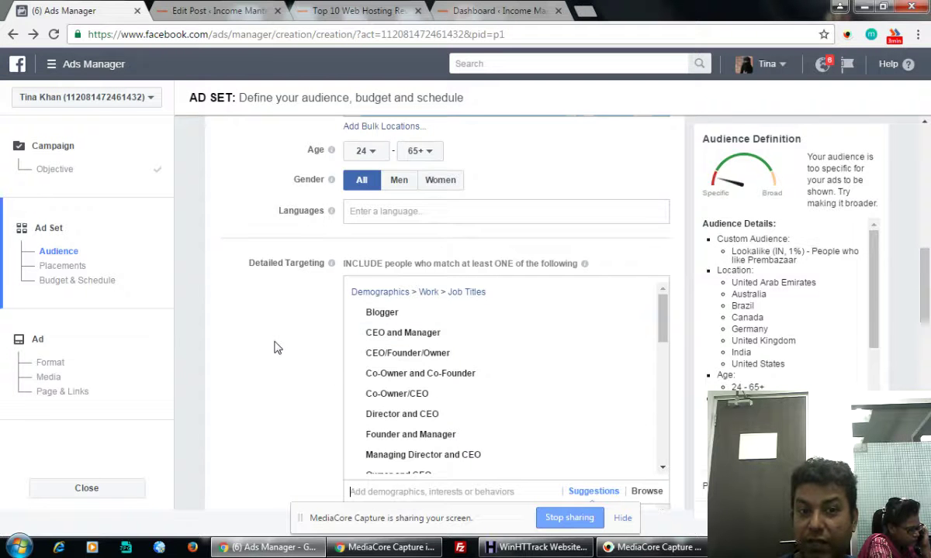
Step: Search the detailed targeting for "blogger", add the interest Blogger (service), and close the suggestion list
{"action": "scroll", "coordinate": [274, 348], "scroll_direction": "down", "scroll_amount": 3}
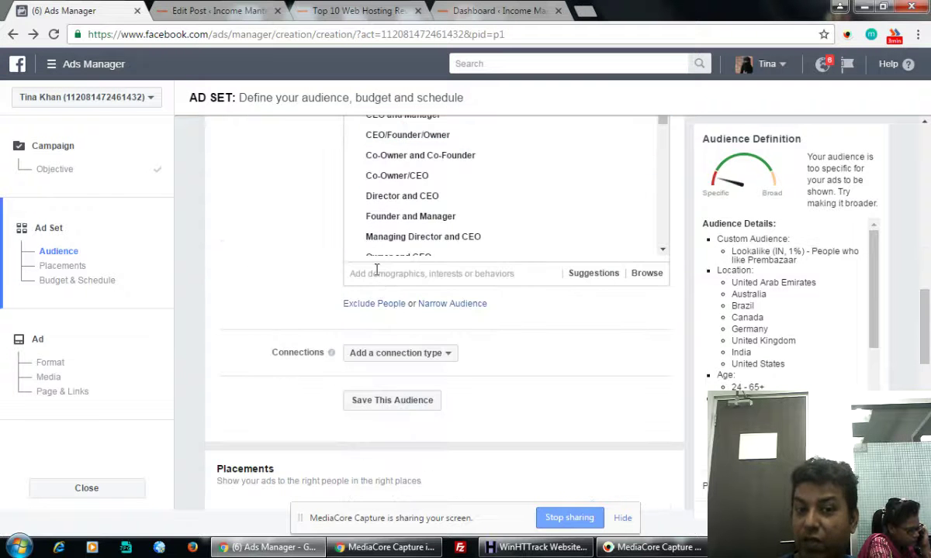
{"action": "left_click", "coordinate": [379, 273]}
{"action": "type", "text": "blogger"}
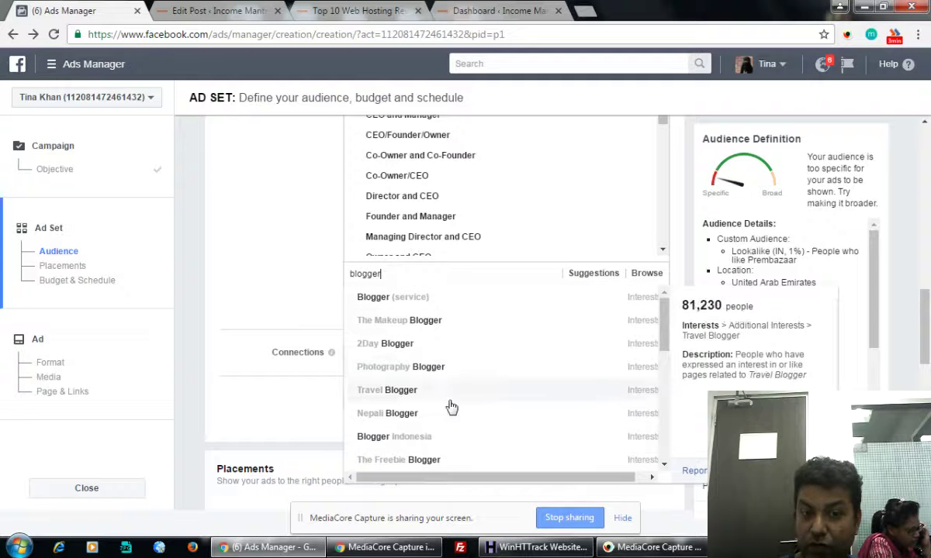
{"action": "left_click", "coordinate": [376, 298]}
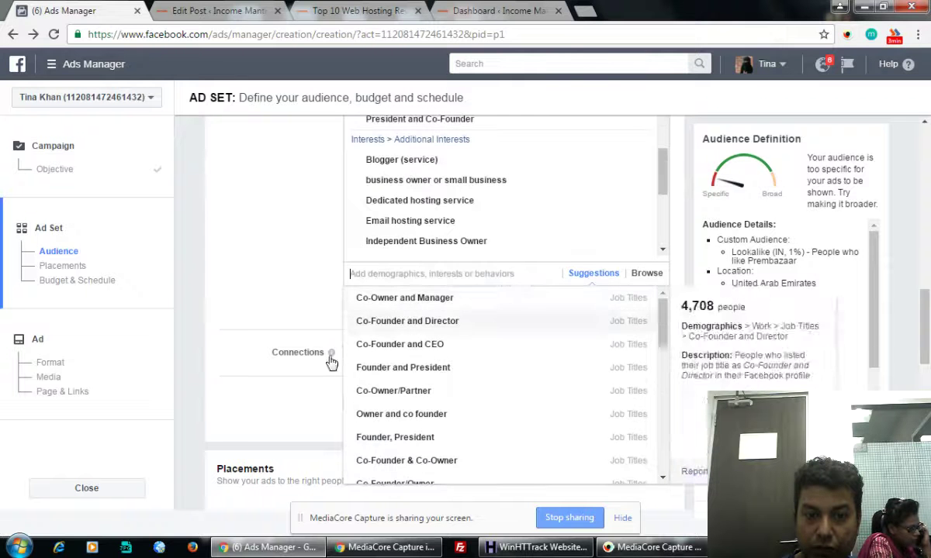
{"action": "left_click", "coordinate": [260, 295]}
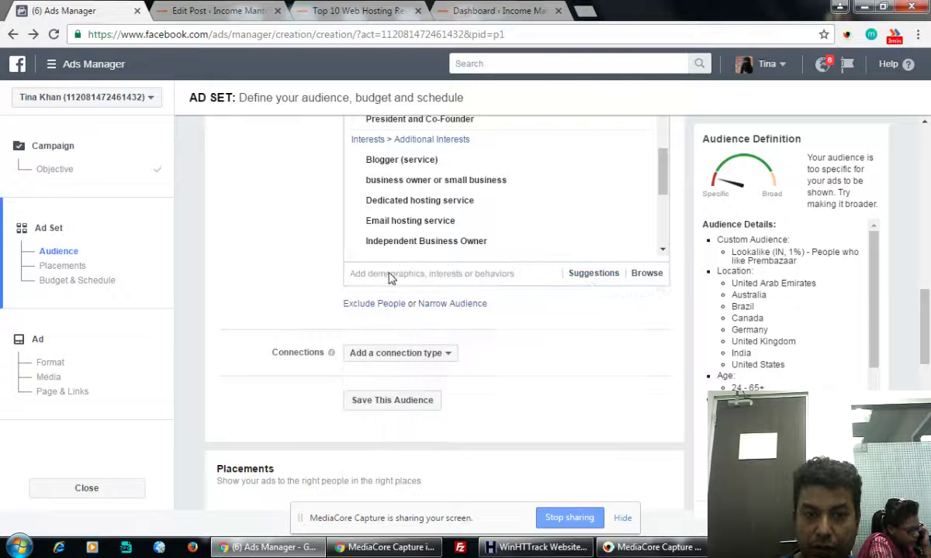
Step: Search the detailed targeting for "seo" and add the employer SEO
{"action": "left_click", "coordinate": [390, 276]}
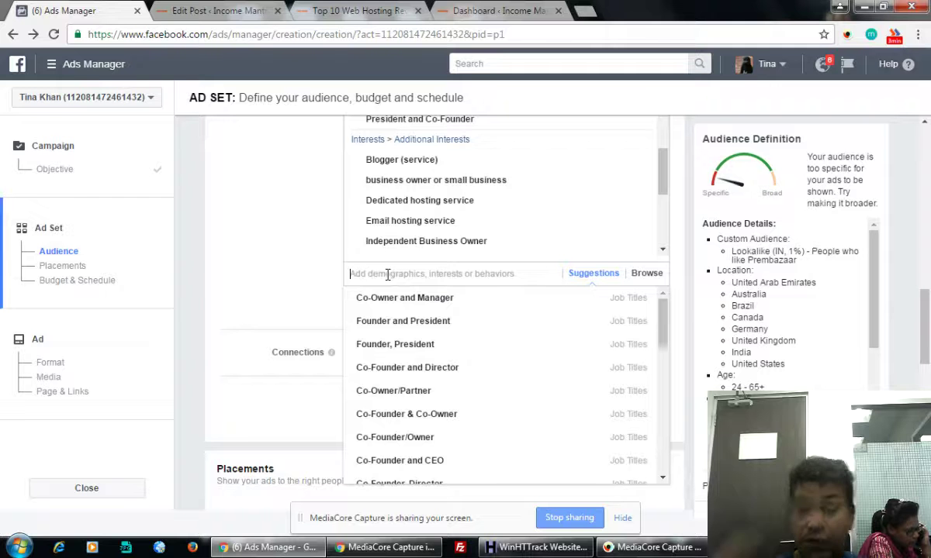
{"action": "type", "text": "seo"}
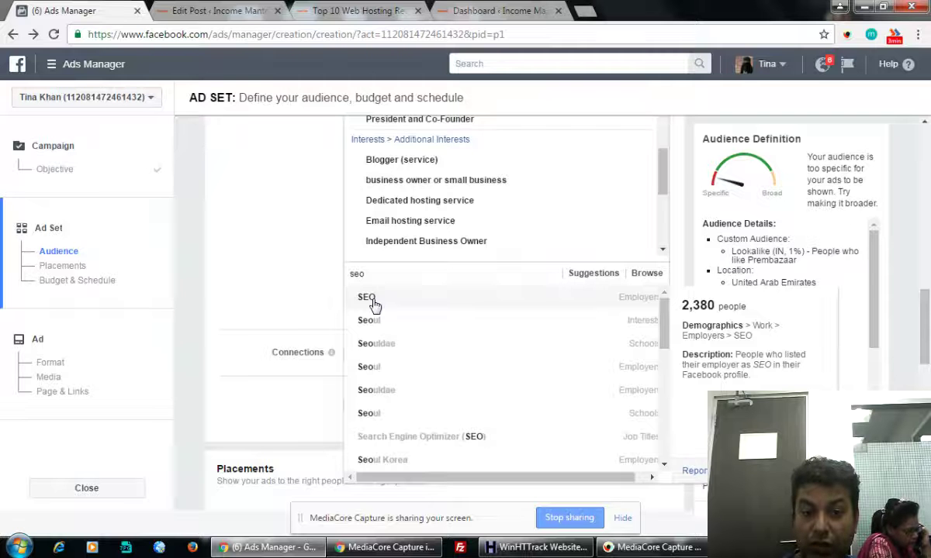
{"action": "left_click", "coordinate": [369, 299]}
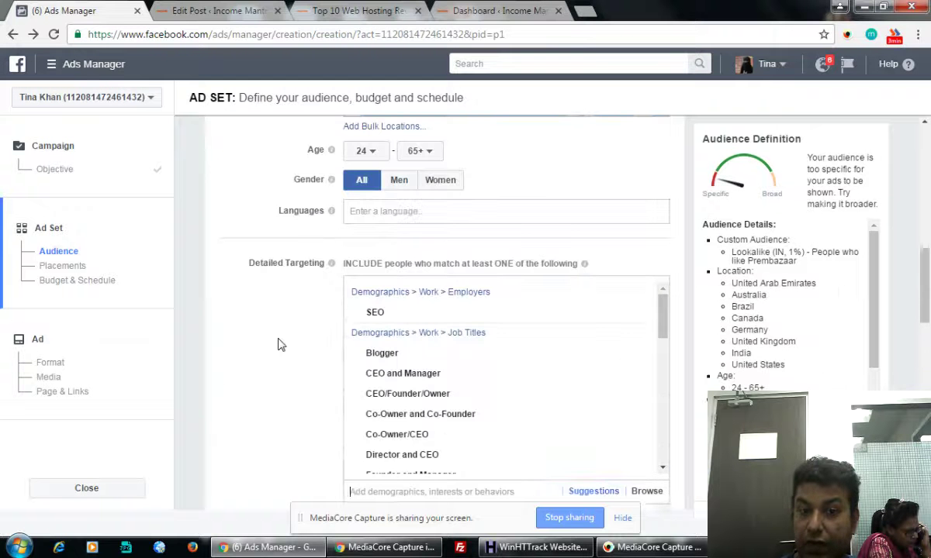
Step: Search the detailed targeting for "digital marketer" and add the interest digital marketer
{"action": "scroll", "coordinate": [280, 342], "scroll_direction": "down", "scroll_amount": 4}
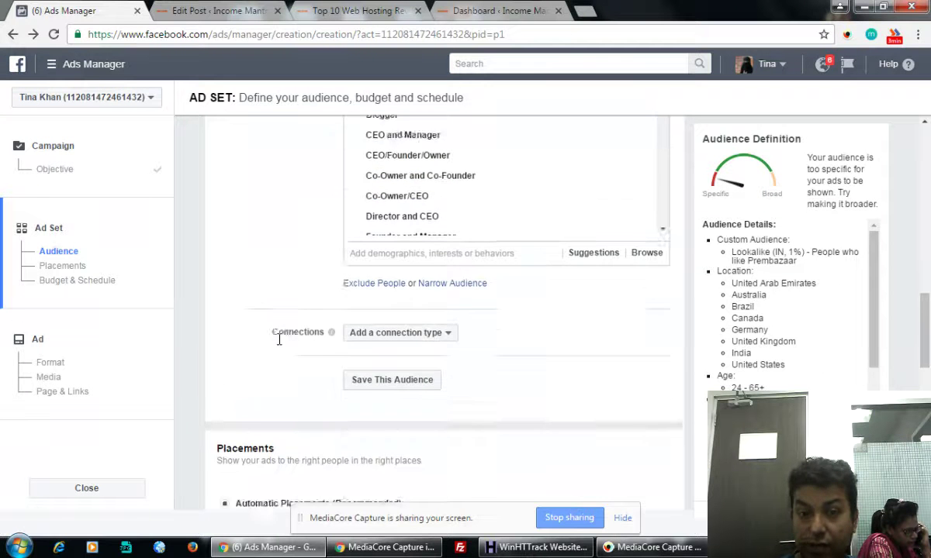
{"action": "left_click", "coordinate": [405, 201]}
{"action": "type", "text": "digital marketer"}
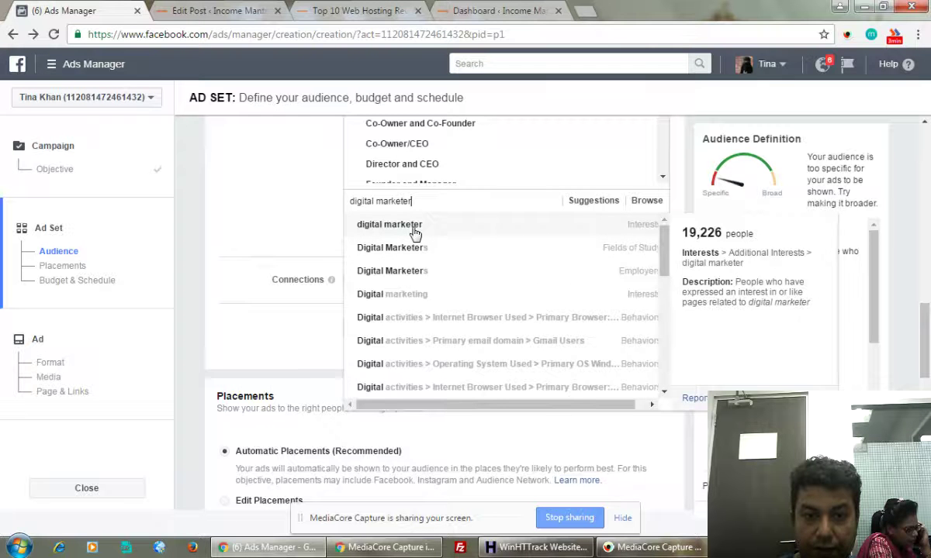
{"action": "left_click", "coordinate": [415, 225]}
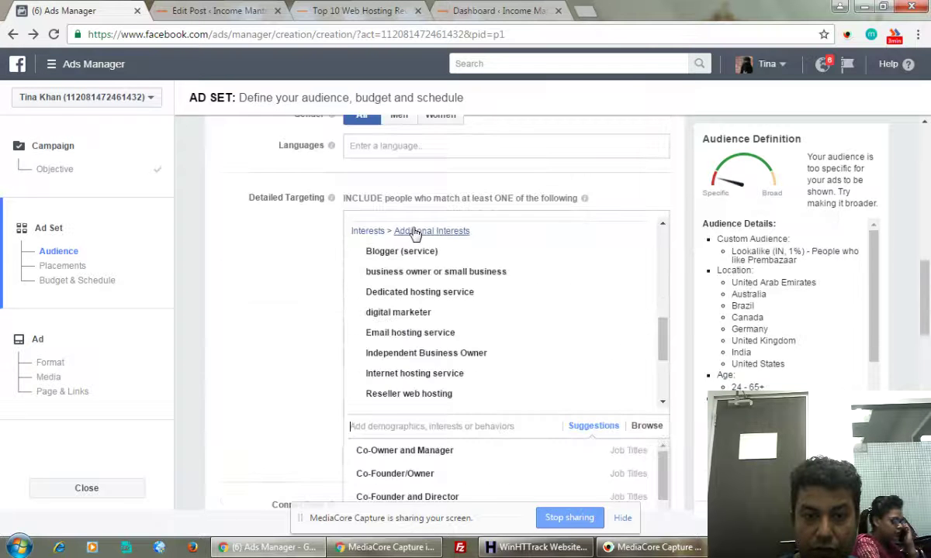
Step: Search the detailed targeting for "website" and add the interest Website
{"action": "scroll", "coordinate": [236, 342], "scroll_direction": "down", "scroll_amount": 3}
{"action": "scroll", "coordinate": [241, 350], "scroll_direction": "down", "scroll_amount": 1}
{"action": "type", "text": "website"}
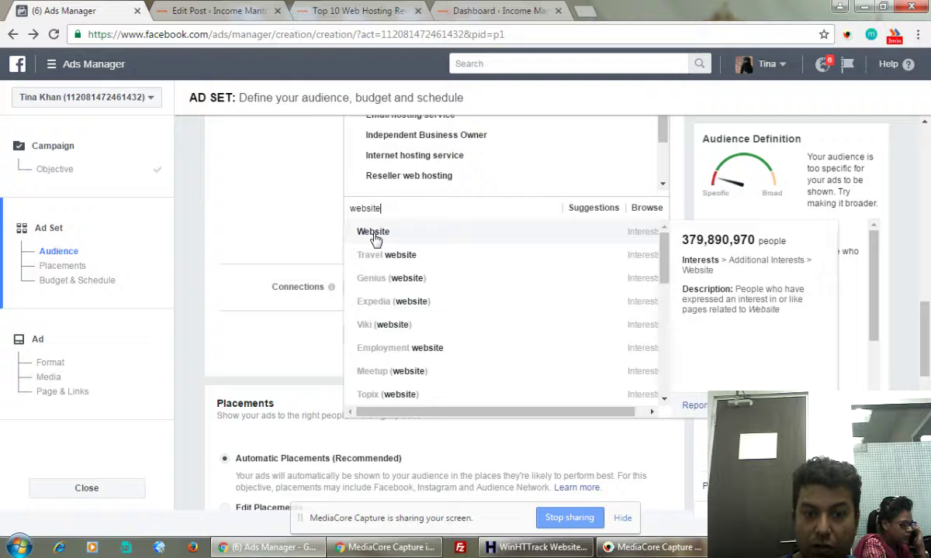
{"action": "left_click", "coordinate": [373, 235]}
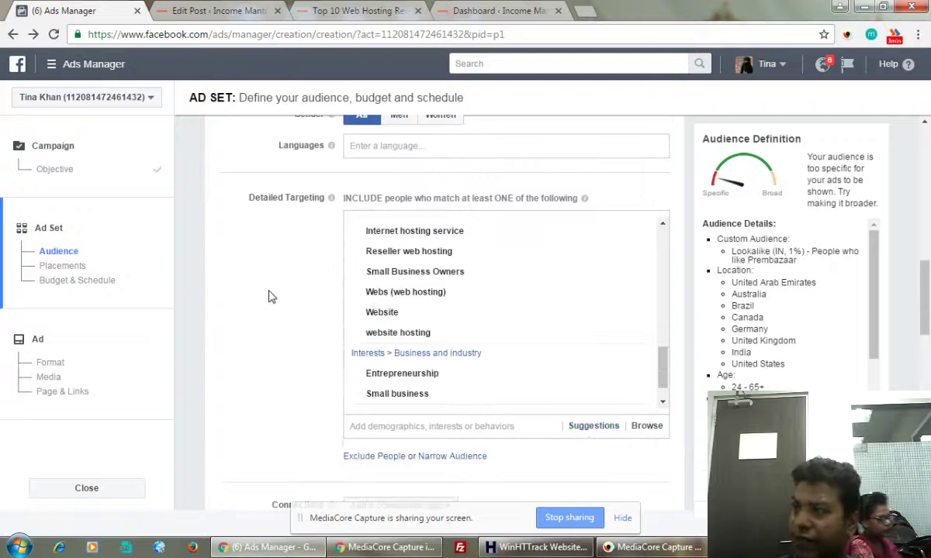
Step: Review the Facebook Pages connection types offered for the audience, then close the list without choosing one
{"action": "scroll", "coordinate": [270, 302], "scroll_direction": "down", "scroll_amount": 4}
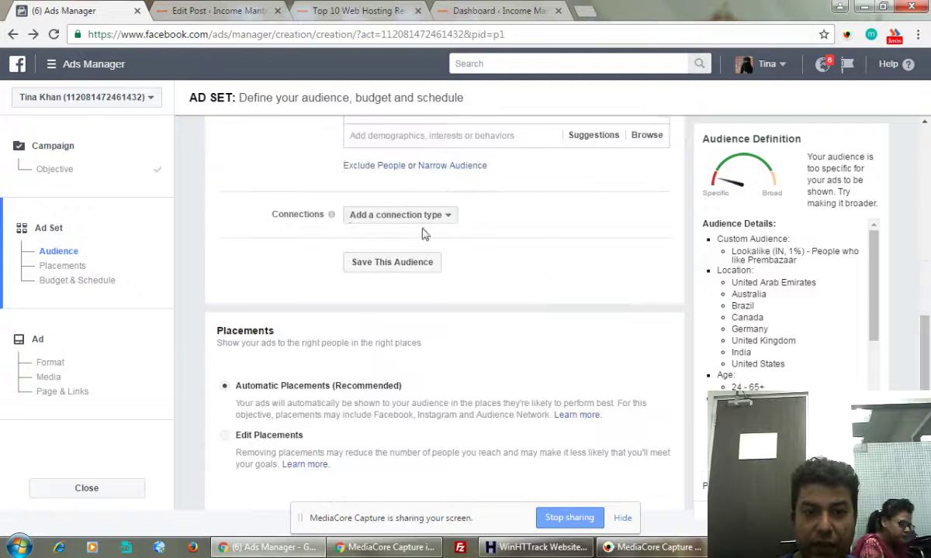
{"action": "left_click", "coordinate": [422, 215]}
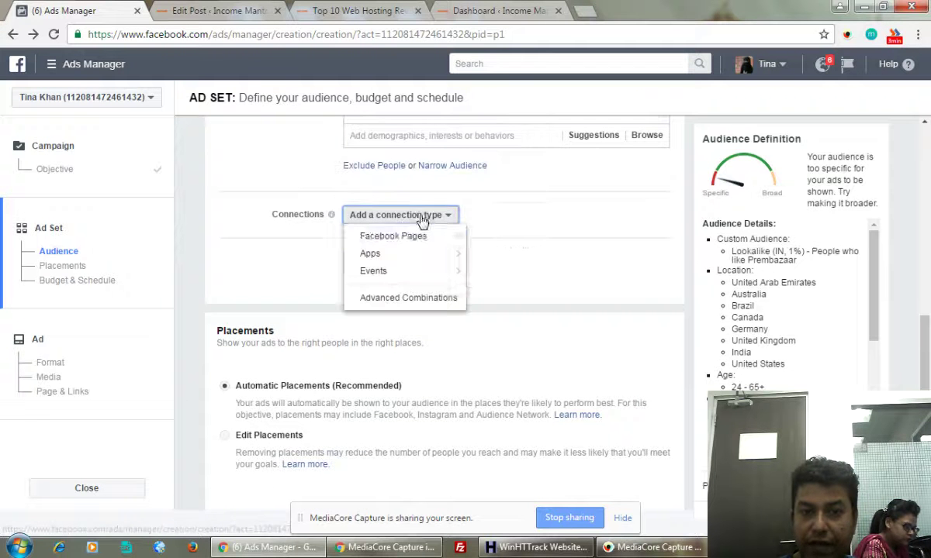
{"action": "mouse_move", "coordinate": [405, 239]}
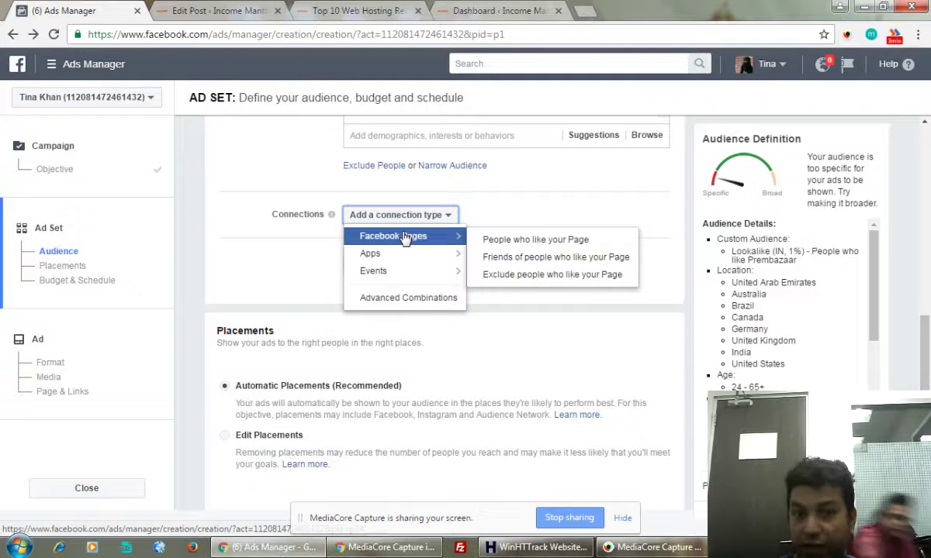
{"action": "left_click", "coordinate": [545, 215]}
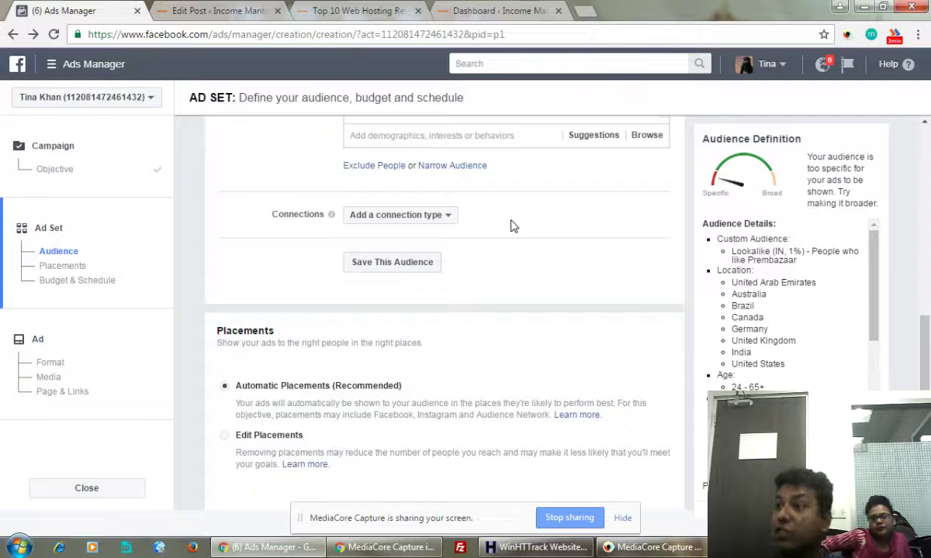
Step: Switch the ad set to edited placements and exclude the Instagram and Audience Network platforms
{"action": "scroll", "coordinate": [535, 314], "scroll_direction": "down", "scroll_amount": 2}
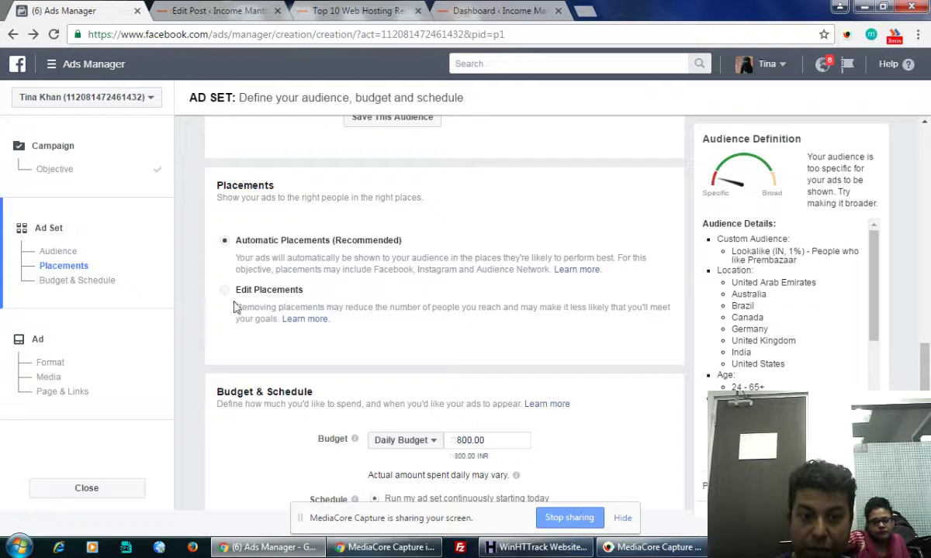
{"action": "left_click", "coordinate": [341, 287]}
{"action": "scroll", "coordinate": [560, 307], "scroll_direction": "down", "scroll_amount": 2}
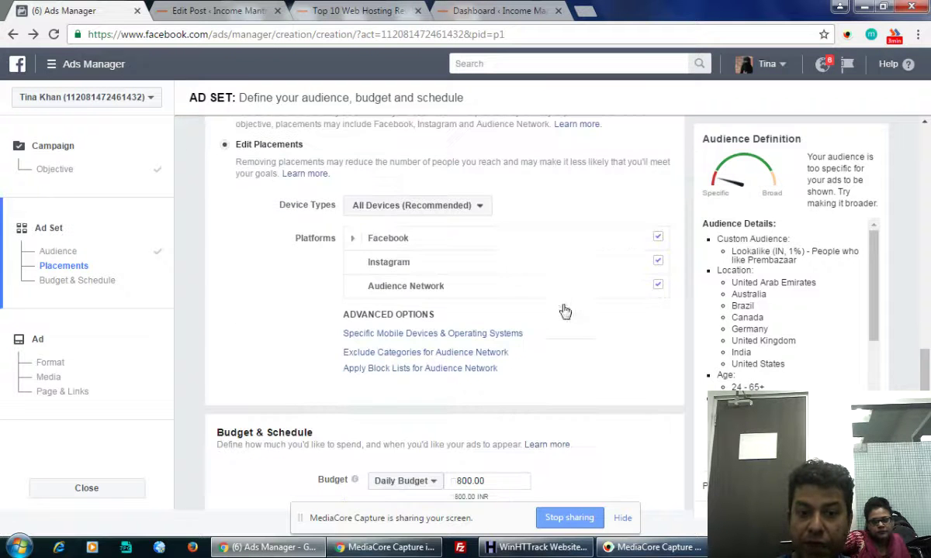
{"action": "left_click", "coordinate": [658, 285]}
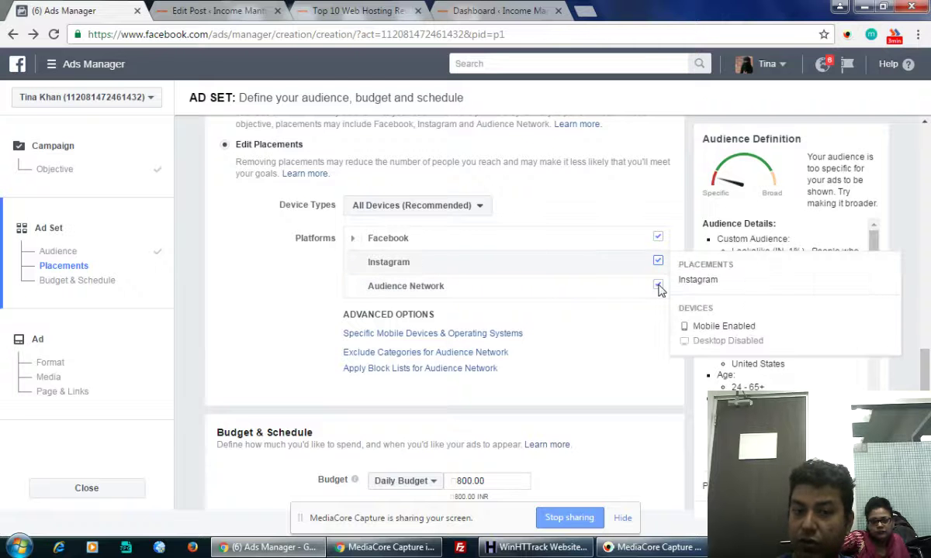
{"action": "left_click", "coordinate": [658, 286]}
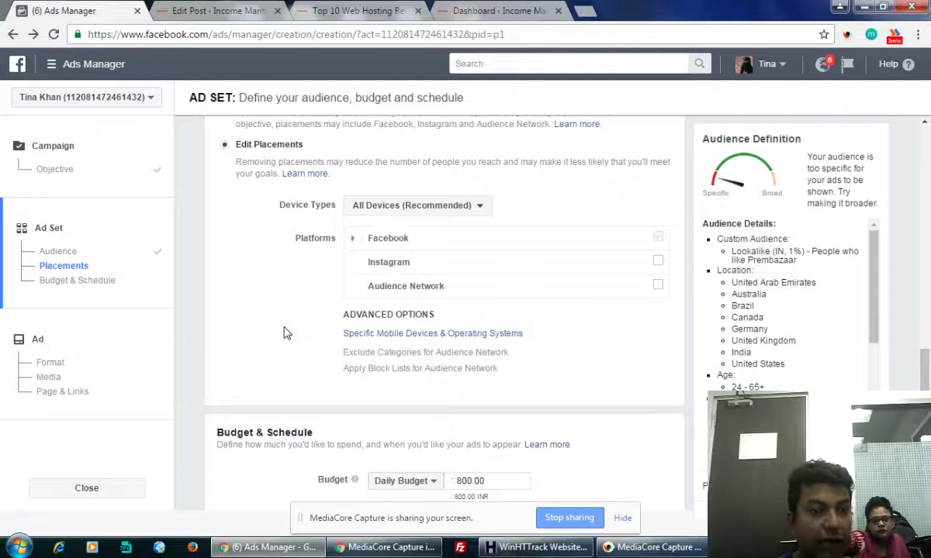
Step: Set the ad set's daily budget to 100.00 INR
{"action": "scroll", "coordinate": [283, 333], "scroll_direction": "down", "scroll_amount": 3}
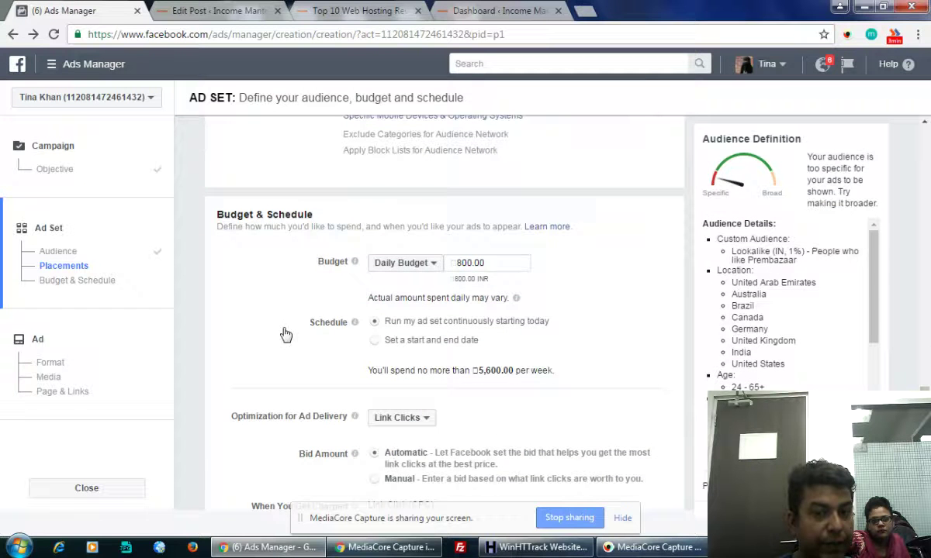
{"action": "left_click", "coordinate": [457, 263]}
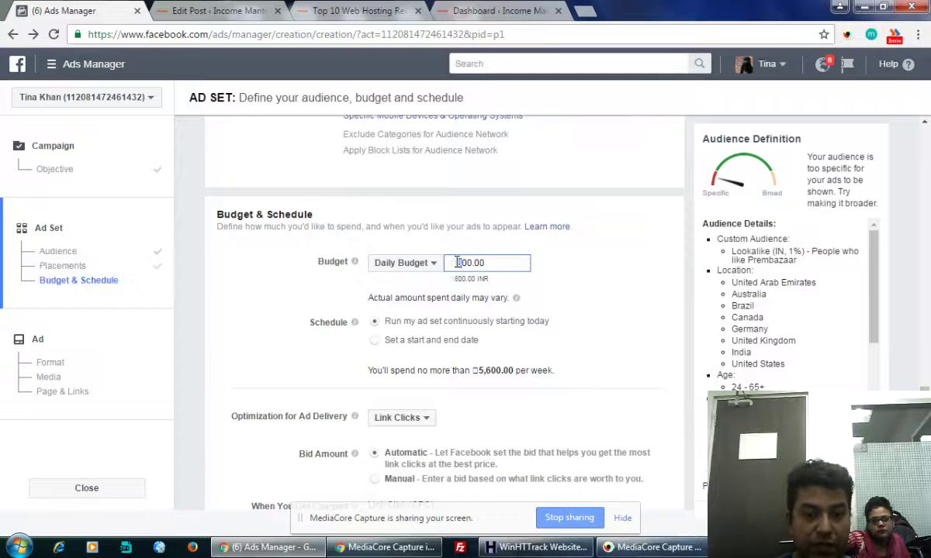
{"action": "key", "text": "Delete"}
{"action": "type", "text": "1"}
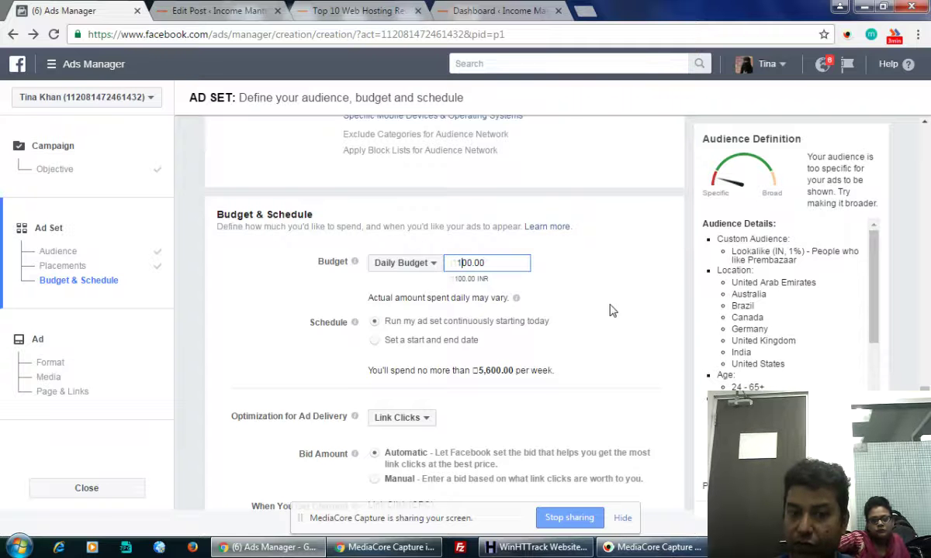
Step: Review the available optimization options for ad delivery and close the list
{"action": "scroll", "coordinate": [488, 361], "scroll_direction": "down", "scroll_amount": 1}
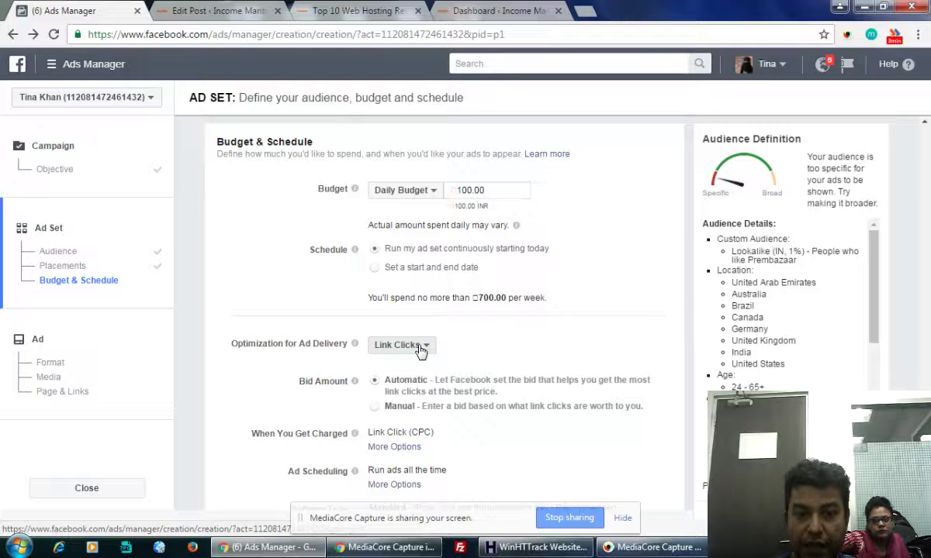
{"action": "left_click", "coordinate": [420, 352]}
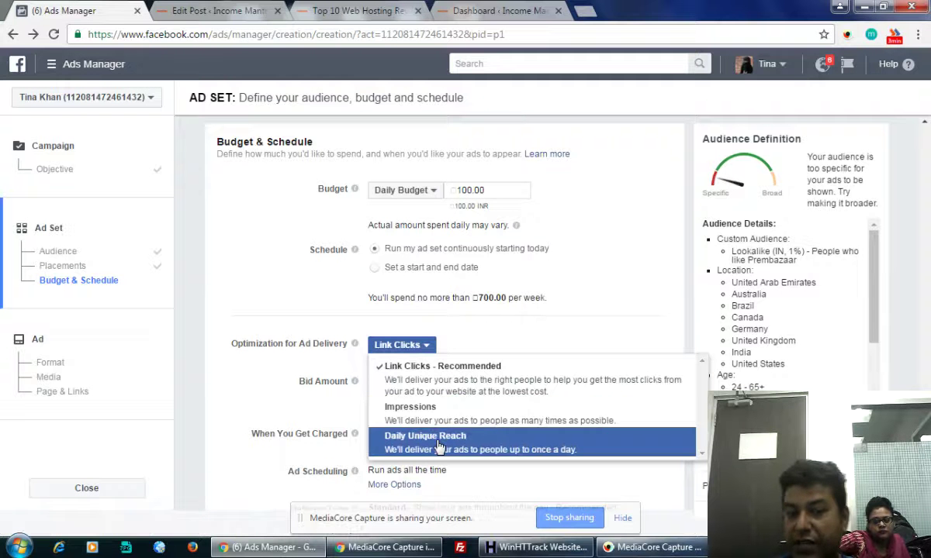
{"action": "left_click", "coordinate": [607, 340]}
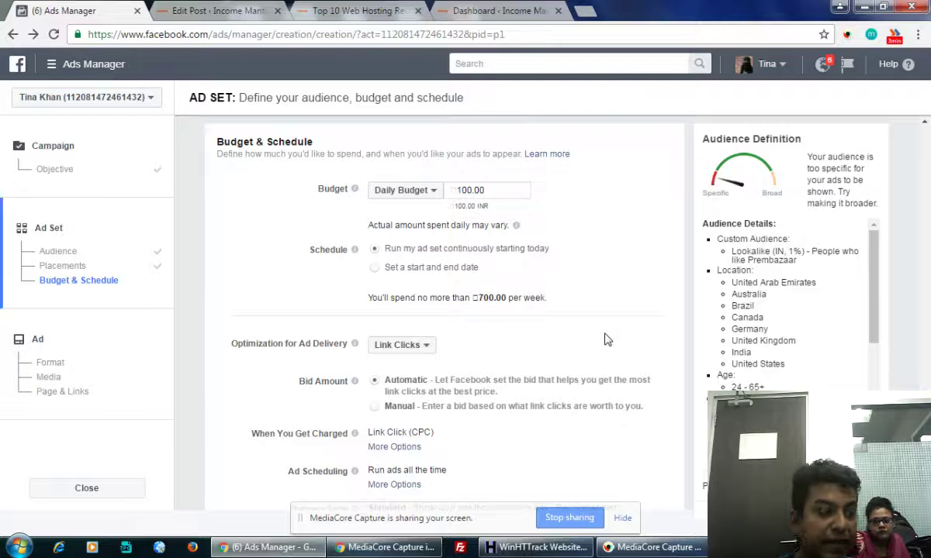
Step: Switch the bid amount to Manual and set the bid to 1.00 per link click
{"action": "scroll", "coordinate": [591, 349], "scroll_direction": "down", "scroll_amount": 2}
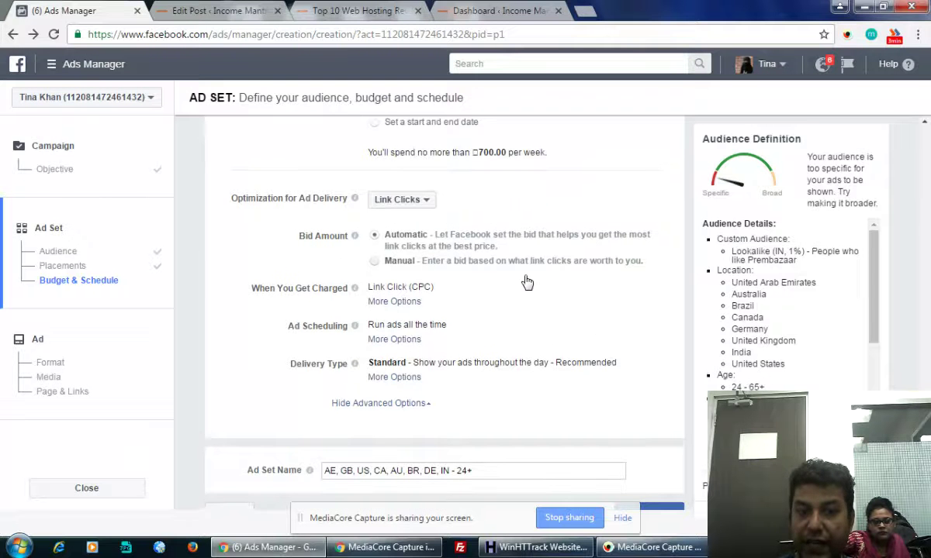
{"action": "left_click", "coordinate": [375, 260]}
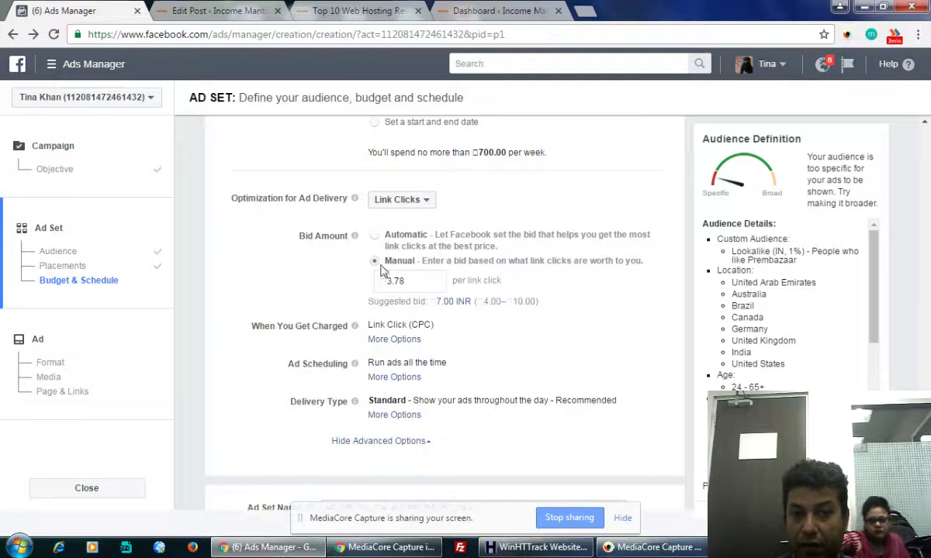
{"action": "left_click", "coordinate": [390, 281]}
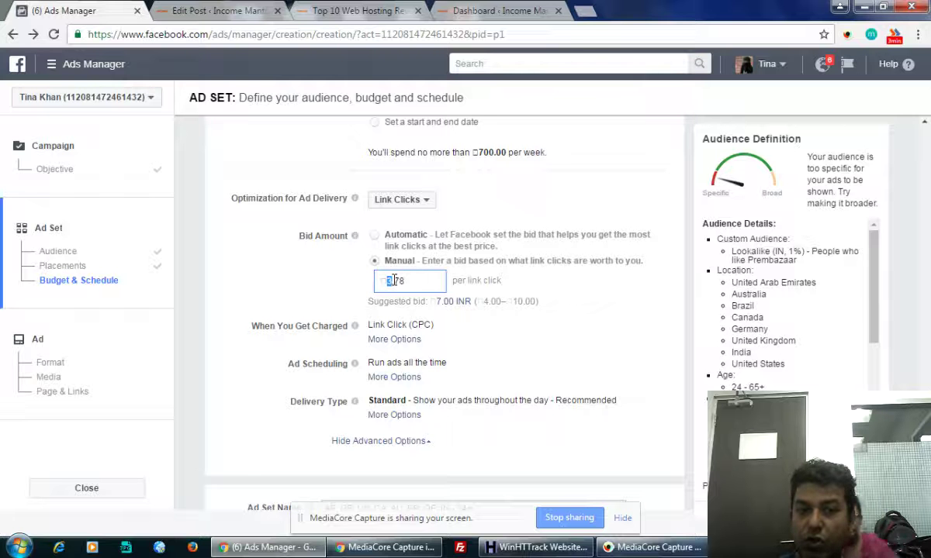
{"action": "type", "text": "1"}
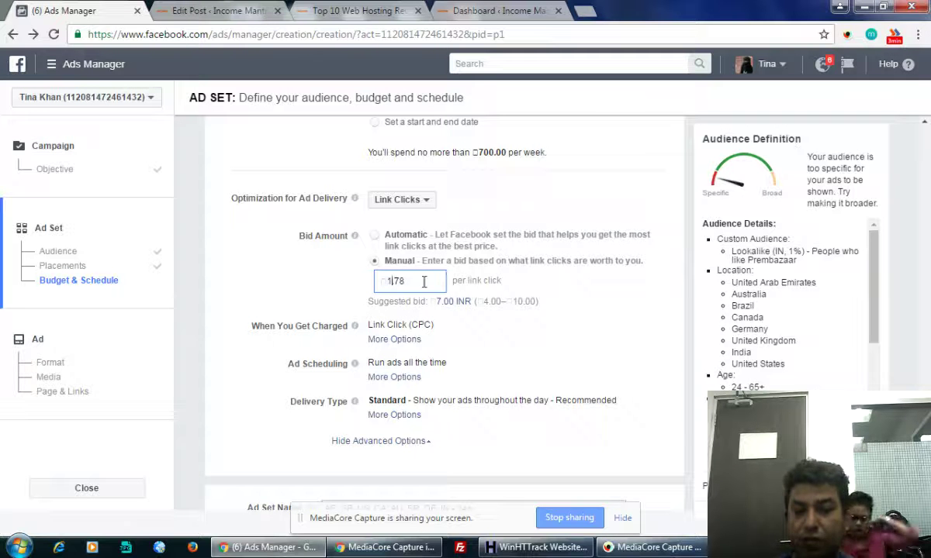
{"action": "type", "text": "."}
{"action": "key", "text": "Delete"}
{"action": "key", "text": "Delete"}
{"action": "type", "text": "00"}
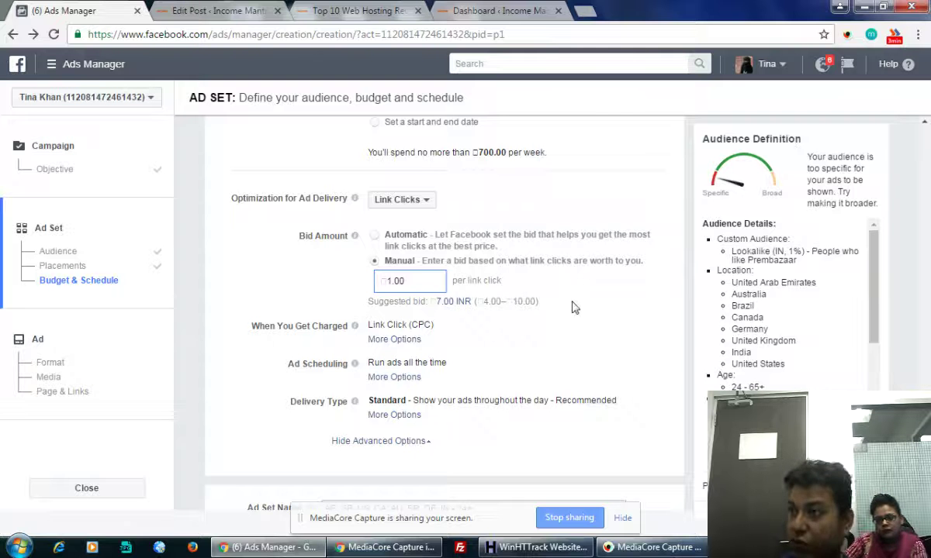
Step: Append "- Web Hosting - Income Mantra - International" to the ad set name, correcting the misspelled "Hosting"
{"action": "scroll", "coordinate": [572, 308], "scroll_direction": "down", "scroll_amount": 1}
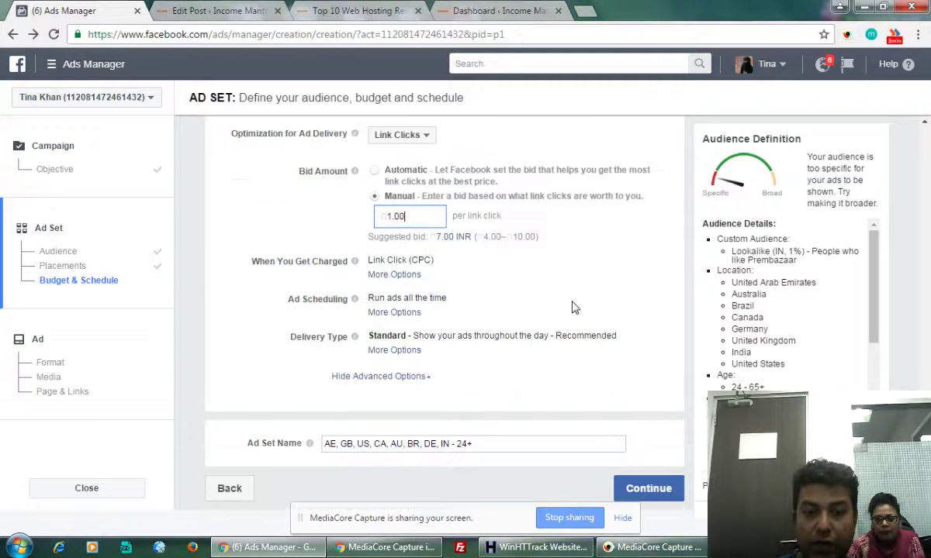
{"action": "left_click", "coordinate": [512, 445]}
{"action": "type", "text": "-"}
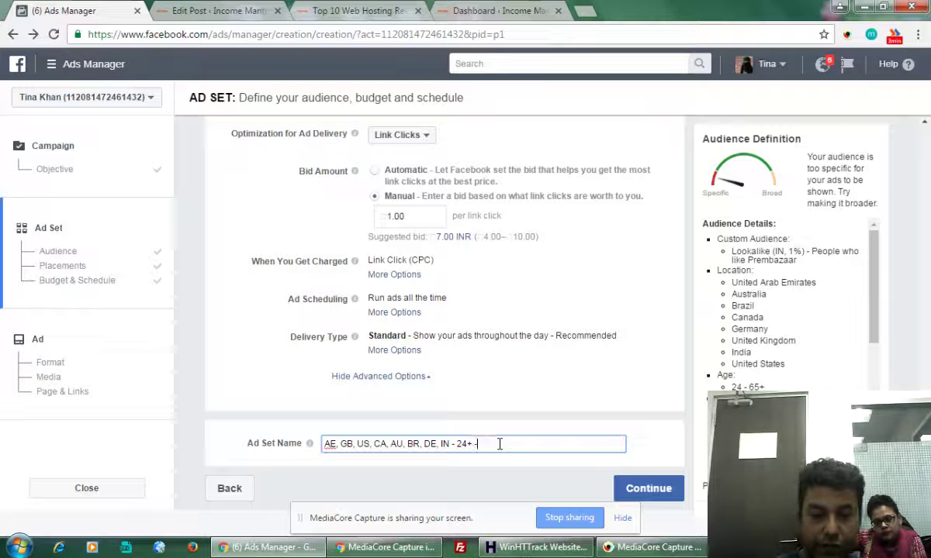
{"action": "type", "text": " Web Hosting "}
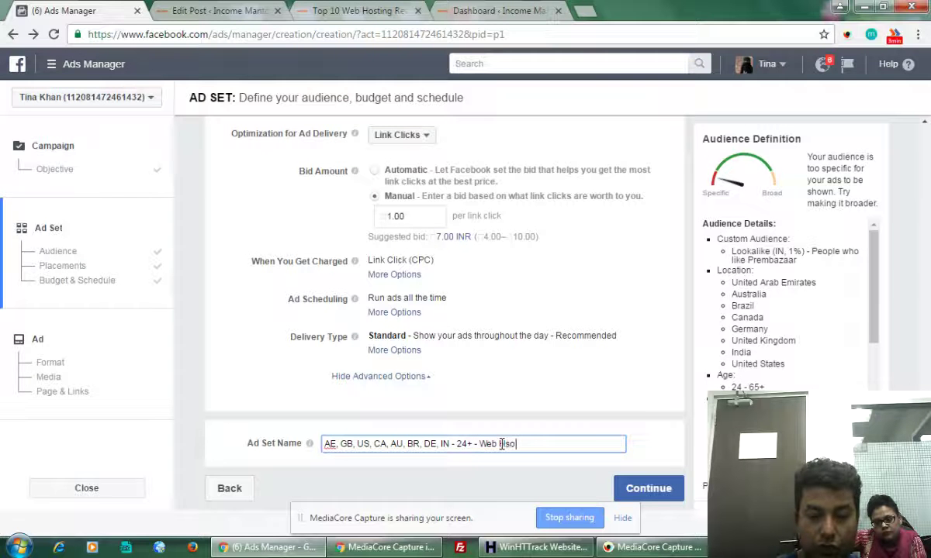
{"action": "type", "text": "- Income Mantra - Internatio"}
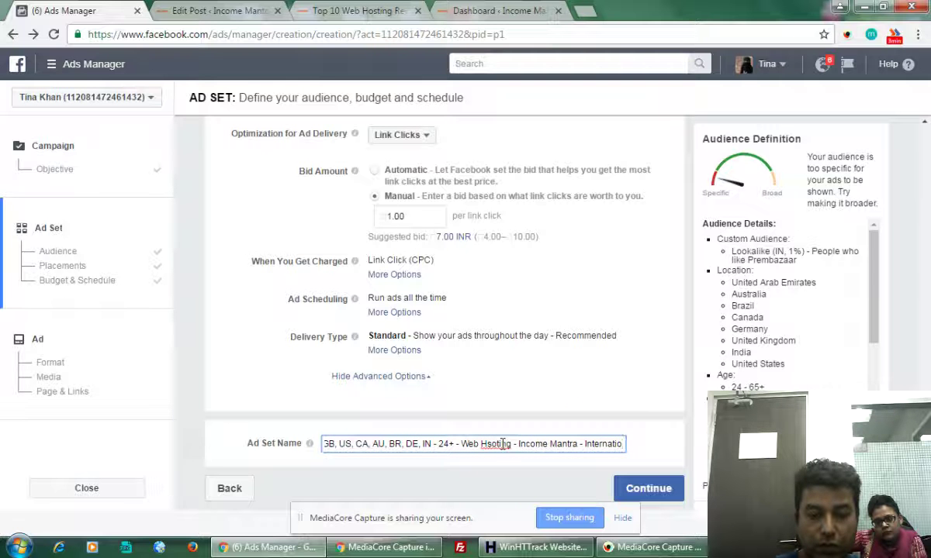
{"action": "type", "text": "nal"}
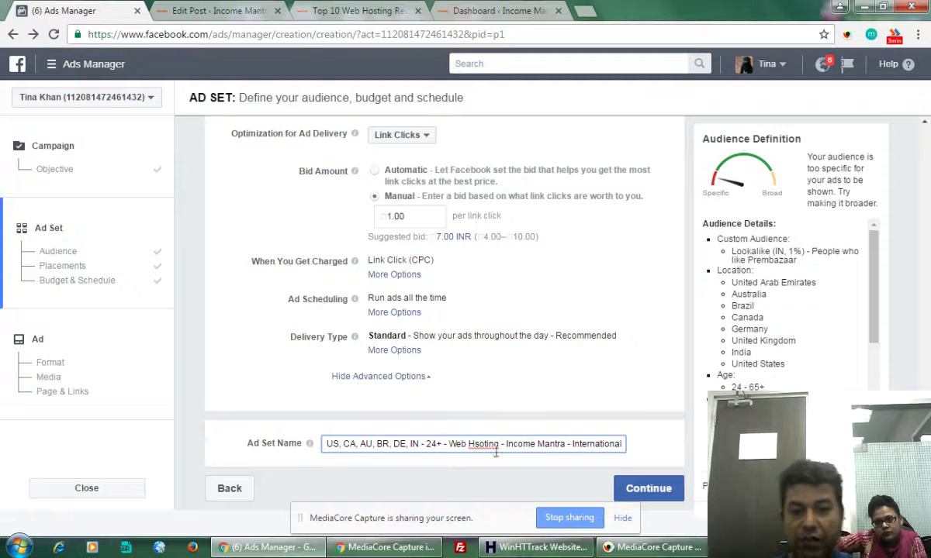
{"action": "right_click", "coordinate": [489, 443]}
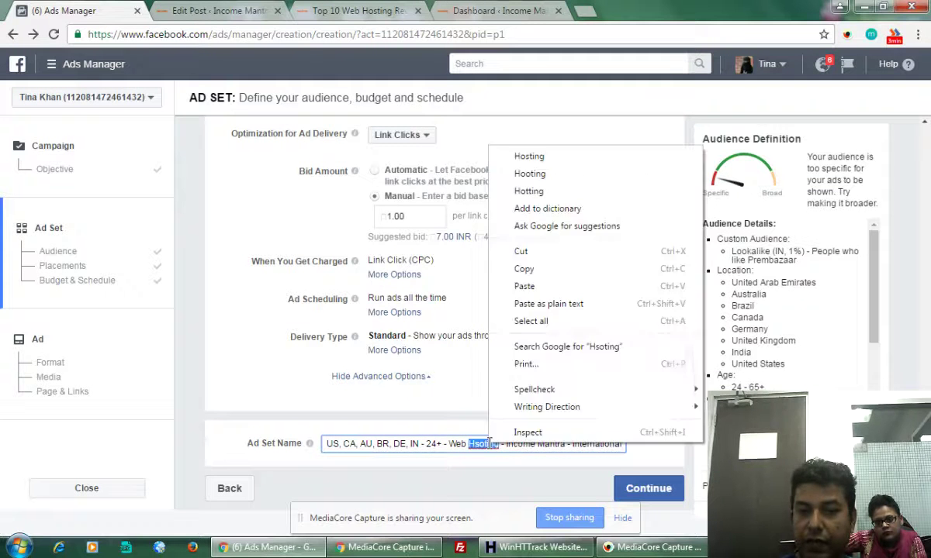
{"action": "left_click", "coordinate": [529, 156]}
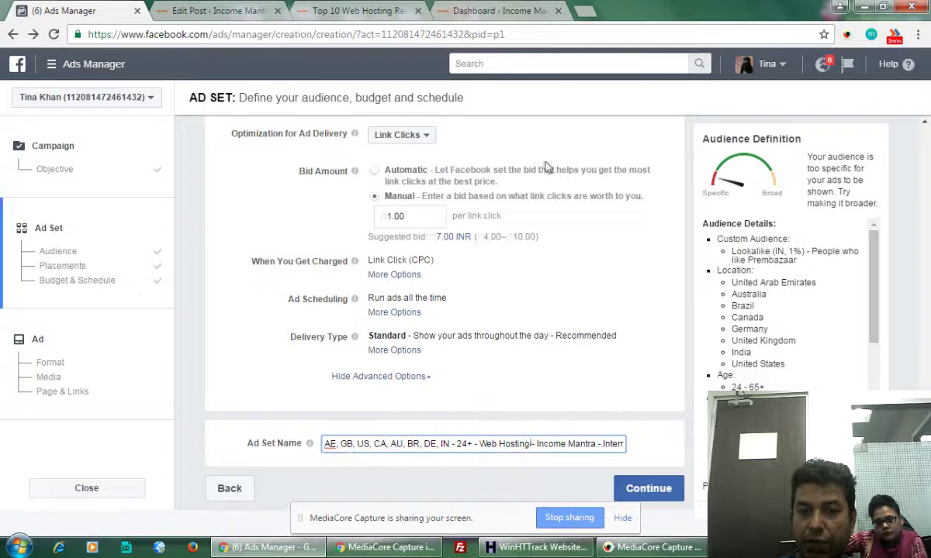
Step: Continue to the ad creation stage and review the format, image and page sections with Single Image selected
{"action": "left_click", "coordinate": [649, 489]}
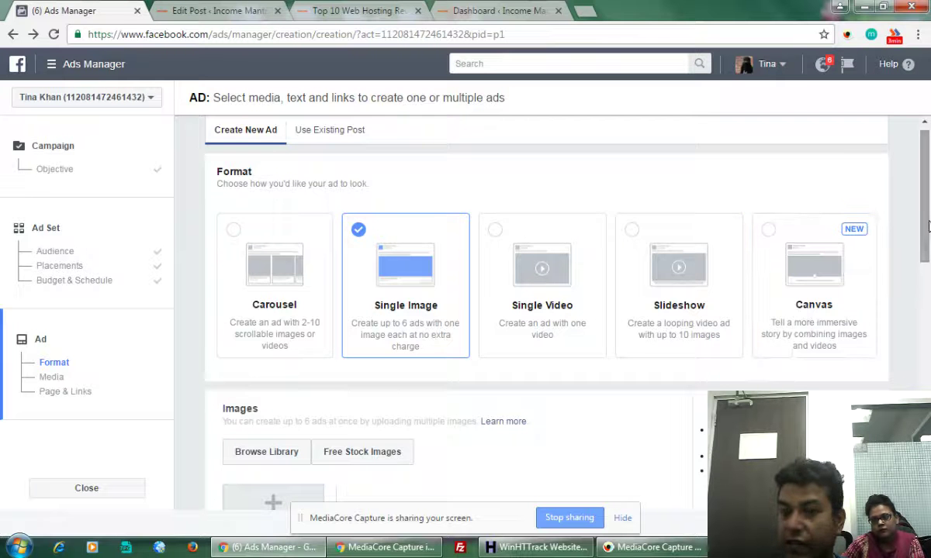
{"action": "scroll", "coordinate": [928, 253], "scroll_direction": "down", "scroll_amount": 2}
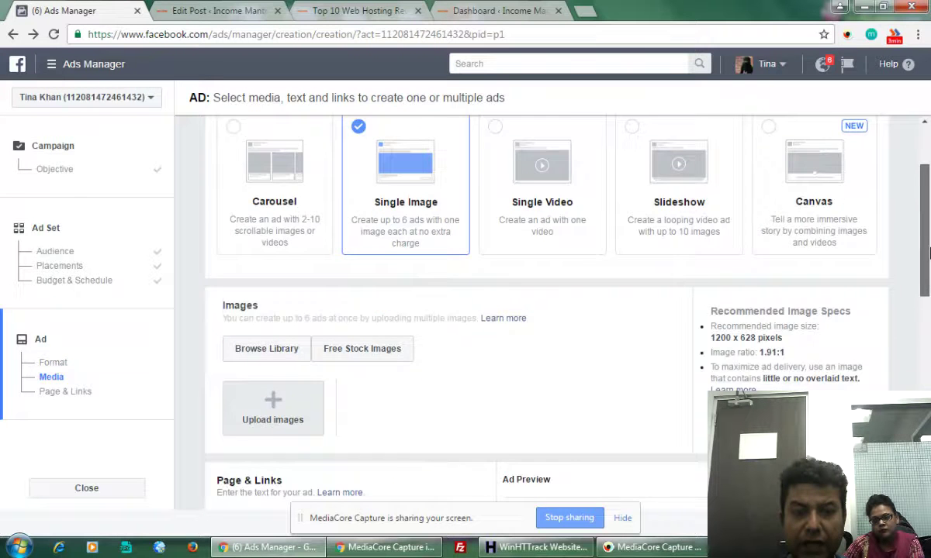
{"action": "left_click_drag", "start_coordinate": [928, 252], "coordinate": [928, 293]}
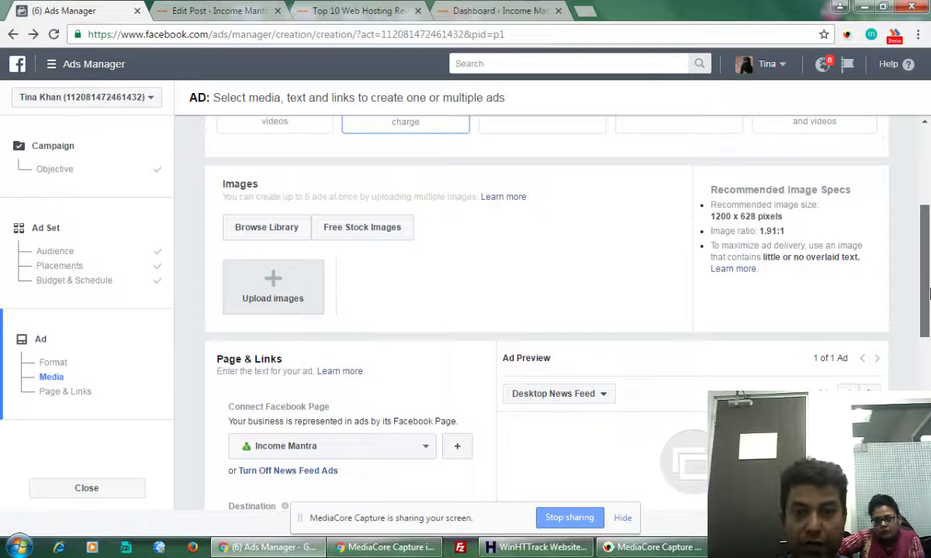
{"action": "left_click_drag", "start_coordinate": [929, 273], "coordinate": [928, 260]}
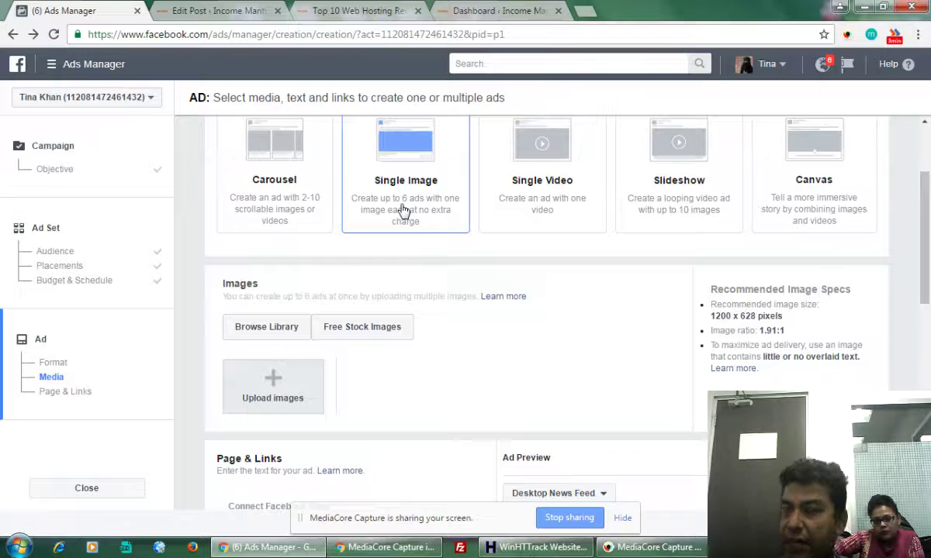
Step: Search Google Images for "hosting reviews and deals" in a new browser tab and browse the results for an ad picture
{"action": "left_click", "coordinate": [581, 17]}
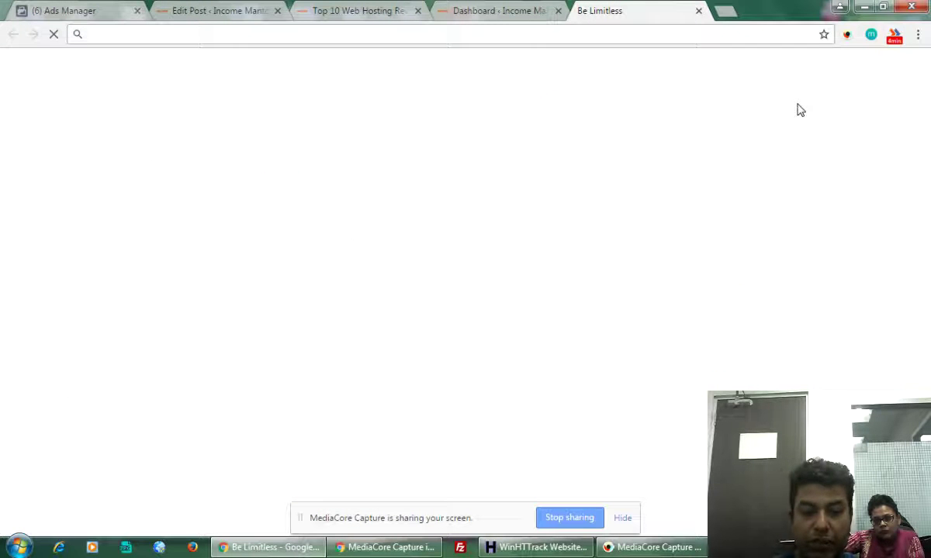
{"action": "type", "text": "hosting reviews"}
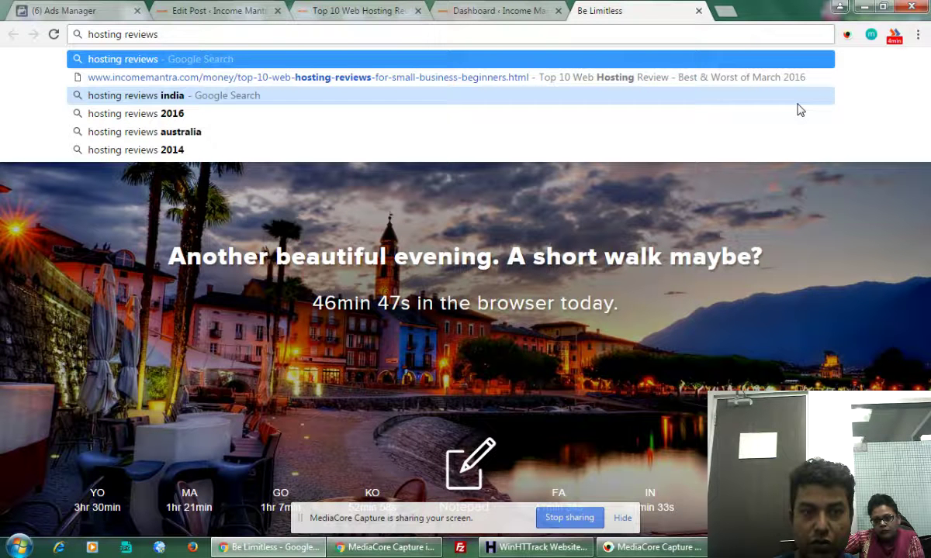
{"action": "type", "text": "and deals"}
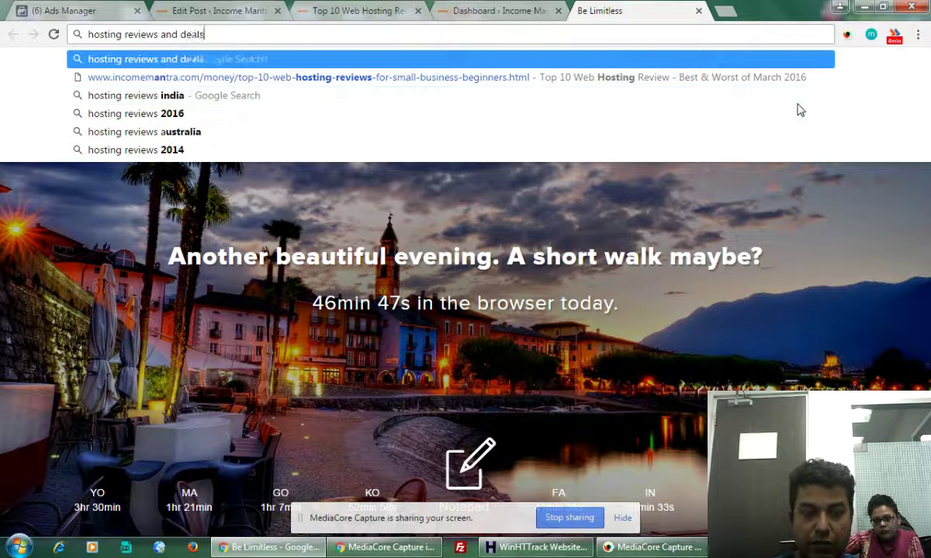
{"action": "key", "text": "Return"}
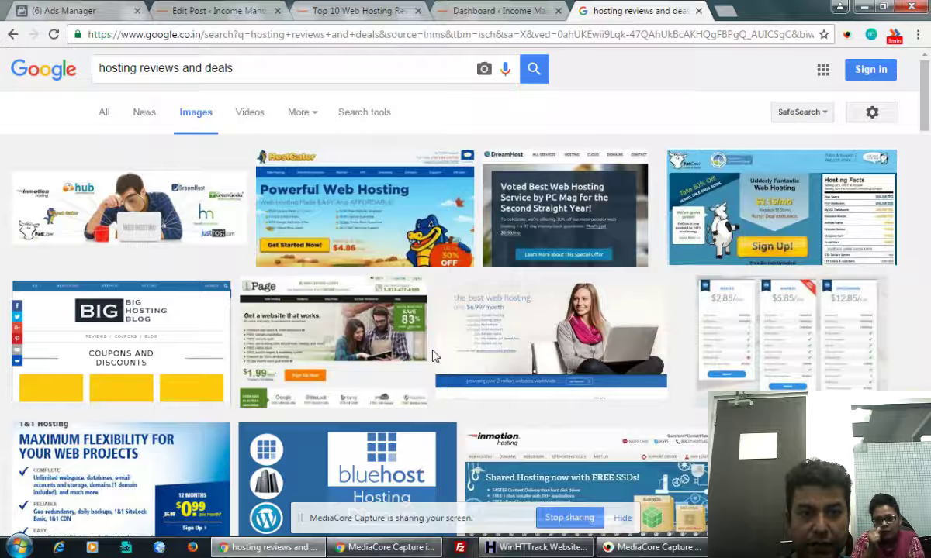
{"action": "scroll", "coordinate": [404, 326], "scroll_direction": "down", "scroll_amount": 2}
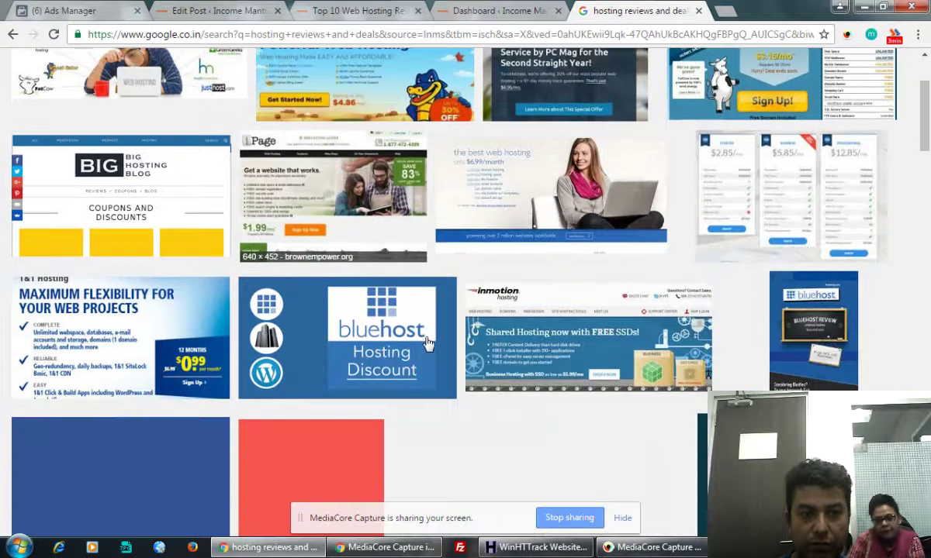
{"action": "scroll", "coordinate": [427, 343], "scroll_direction": "down", "scroll_amount": 4}
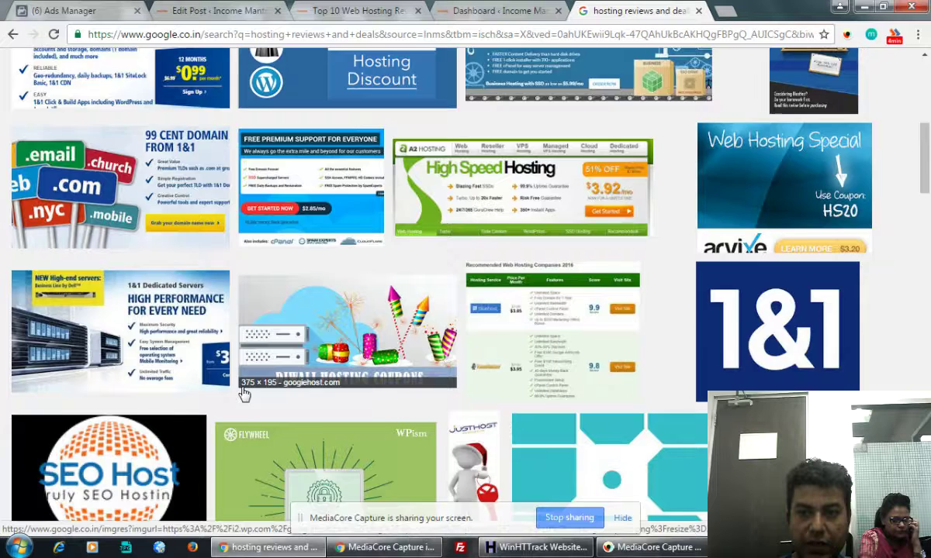
{"action": "scroll", "coordinate": [243, 394], "scroll_direction": "down", "scroll_amount": 5}
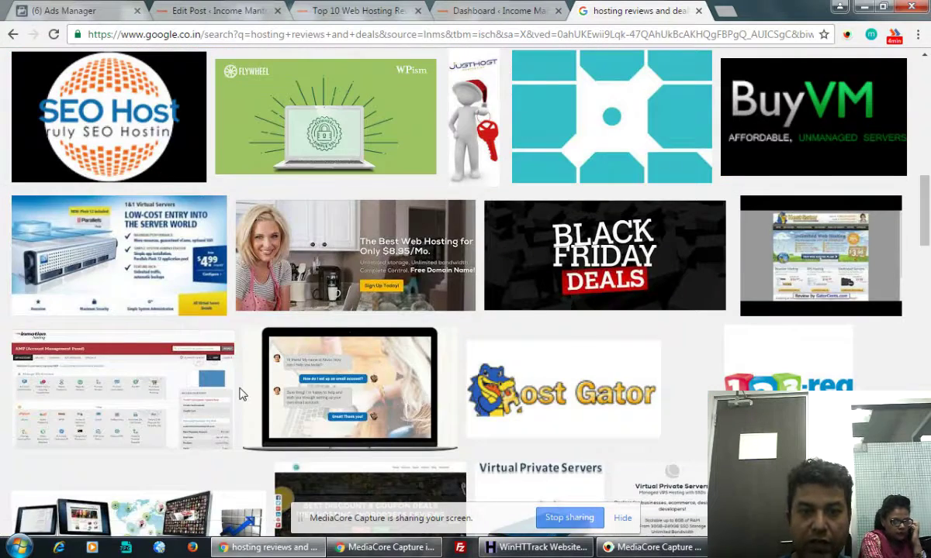
{"action": "scroll", "coordinate": [242, 394], "scroll_direction": "down", "scroll_amount": 4}
{"action": "scroll", "coordinate": [242, 394], "scroll_direction": "down", "scroll_amount": 10}
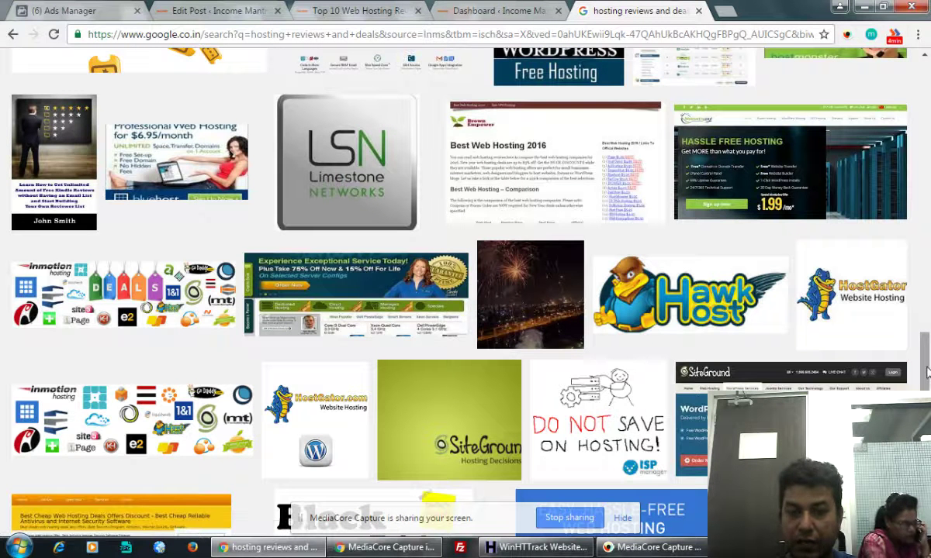
{"action": "left_click_drag", "start_coordinate": [927, 373], "coordinate": [927, 86]}
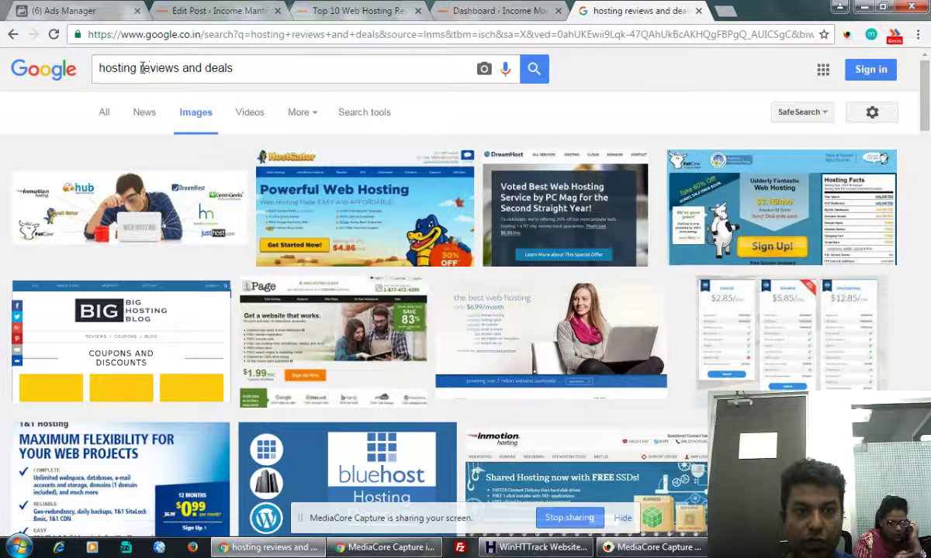
Step: Shorten the image search to "hosting reviews" and filter the results to Large size
{"action": "left_click_drag", "start_coordinate": [183, 68], "coordinate": [378, 65]}
{"action": "key", "text": "BackSpace"}
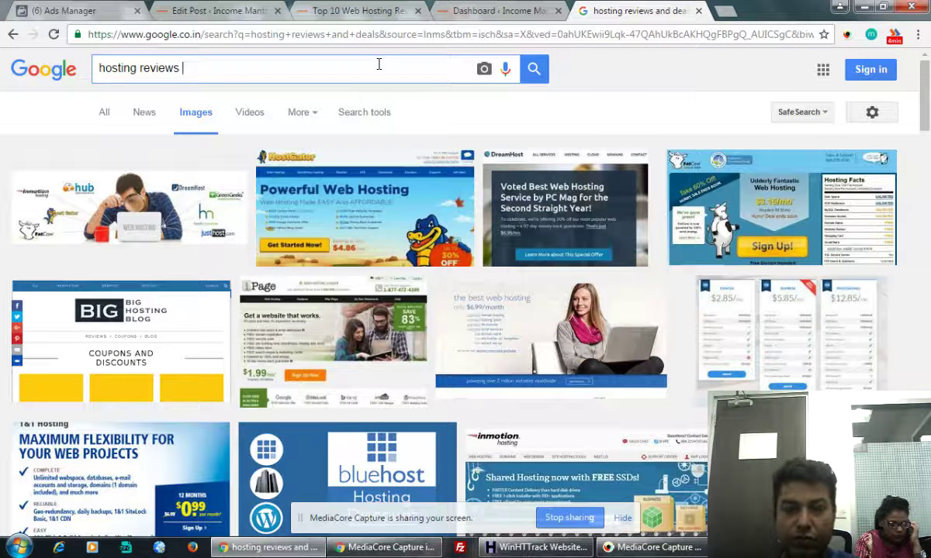
{"action": "left_click", "coordinate": [530, 71]}
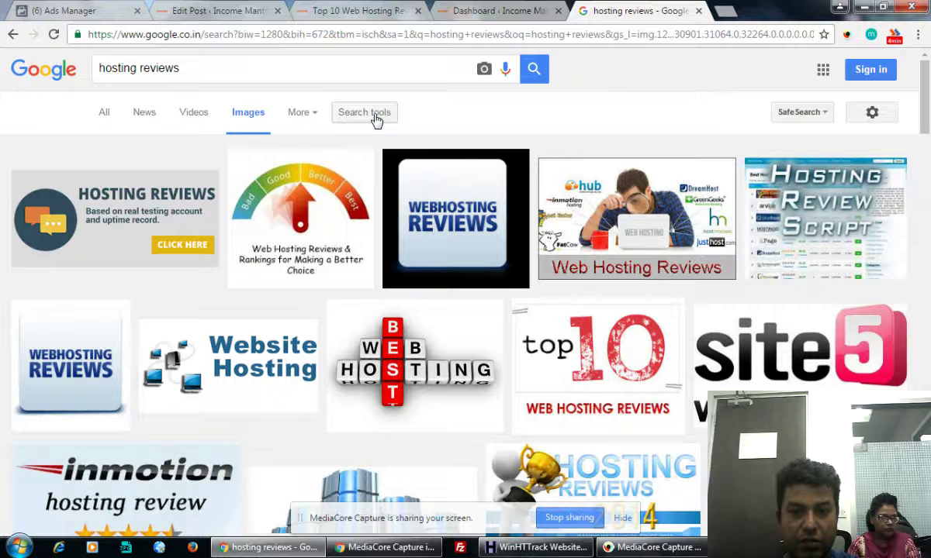
{"action": "left_click", "coordinate": [370, 118]}
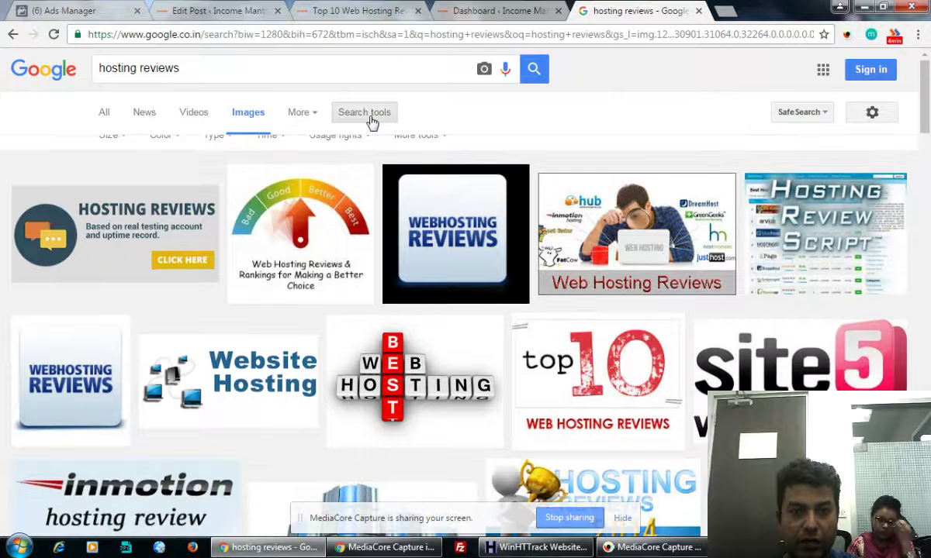
{"action": "left_click", "coordinate": [117, 152]}
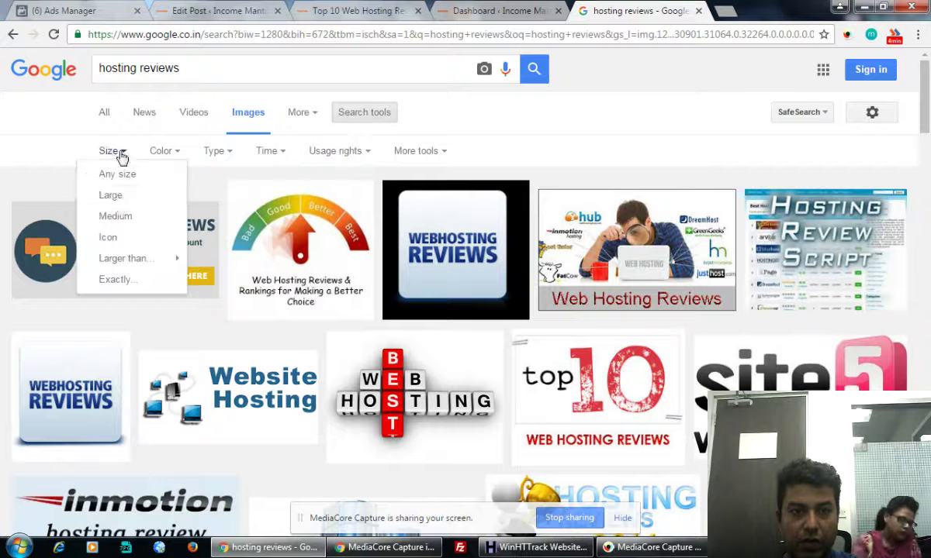
{"action": "left_click", "coordinate": [120, 200]}
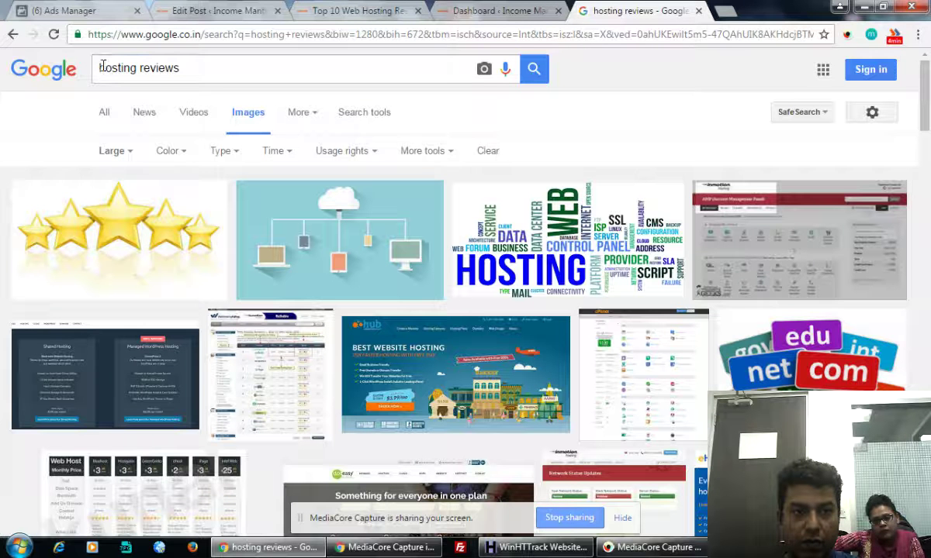
Step: Refine the image search to "top 10 hosting reviews"
{"action": "key", "text": "Home"}
{"action": "type", "text": "top 10"}
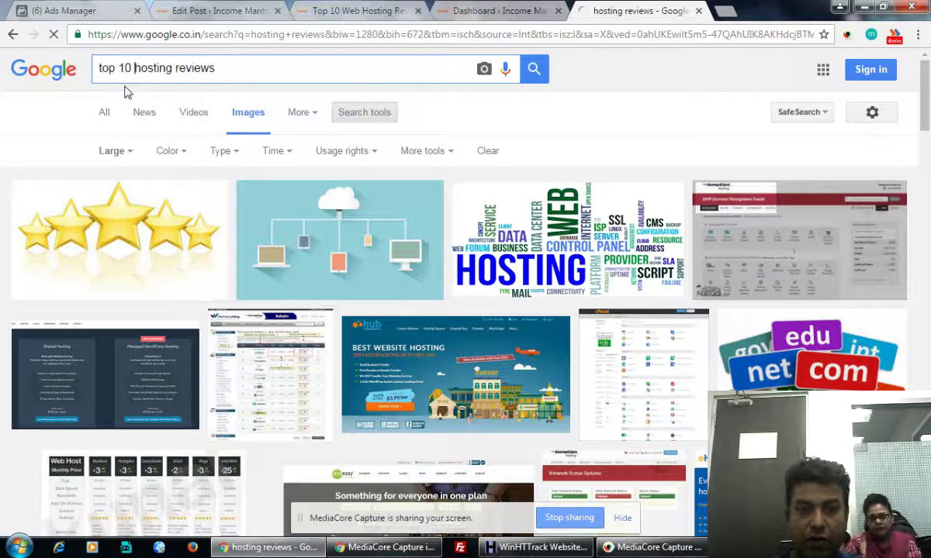
{"action": "key", "text": "Return"}
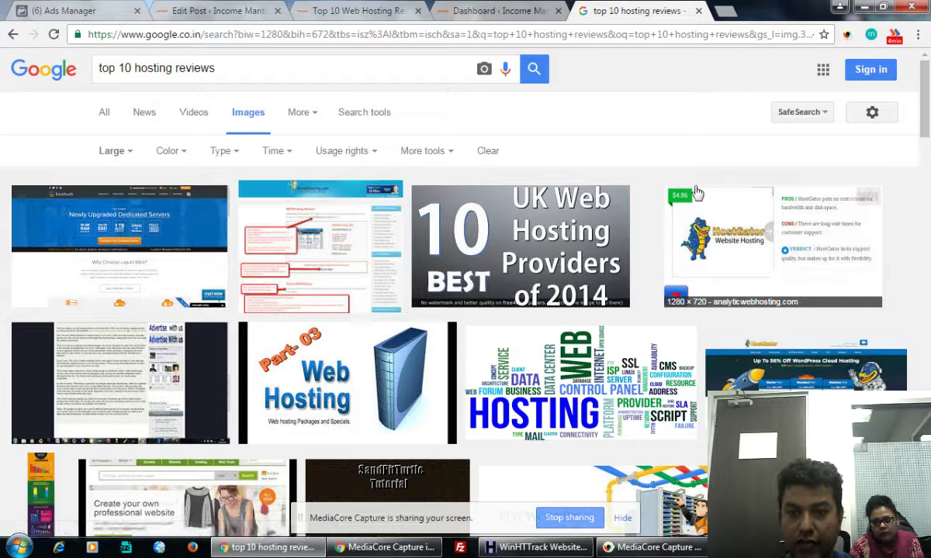
Step: Look through the large image results for "top 10 hosting reviews" for a suitable picture
{"action": "scroll", "coordinate": [697, 192], "scroll_direction": "down", "scroll_amount": 2}
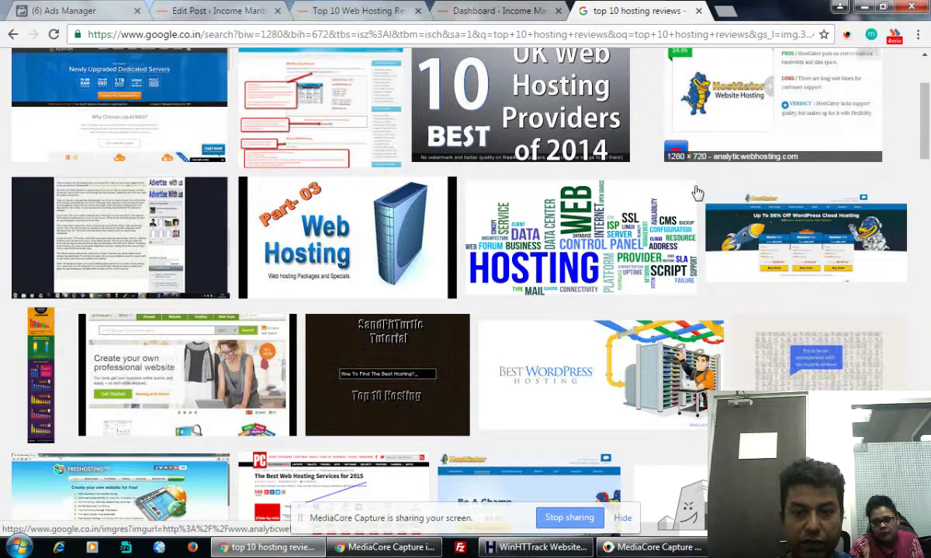
{"action": "scroll", "coordinate": [696, 192], "scroll_direction": "down", "scroll_amount": 4}
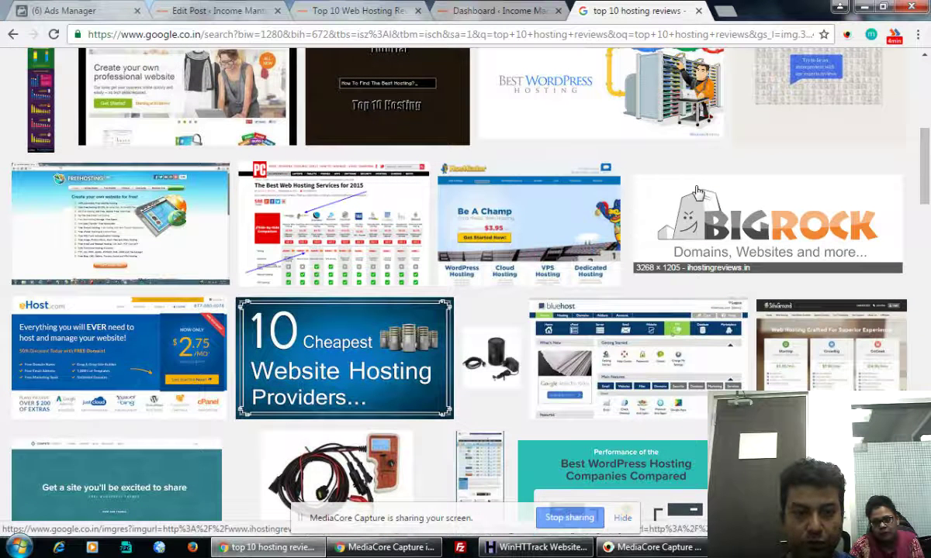
{"action": "scroll", "coordinate": [697, 192], "scroll_direction": "down", "scroll_amount": 5}
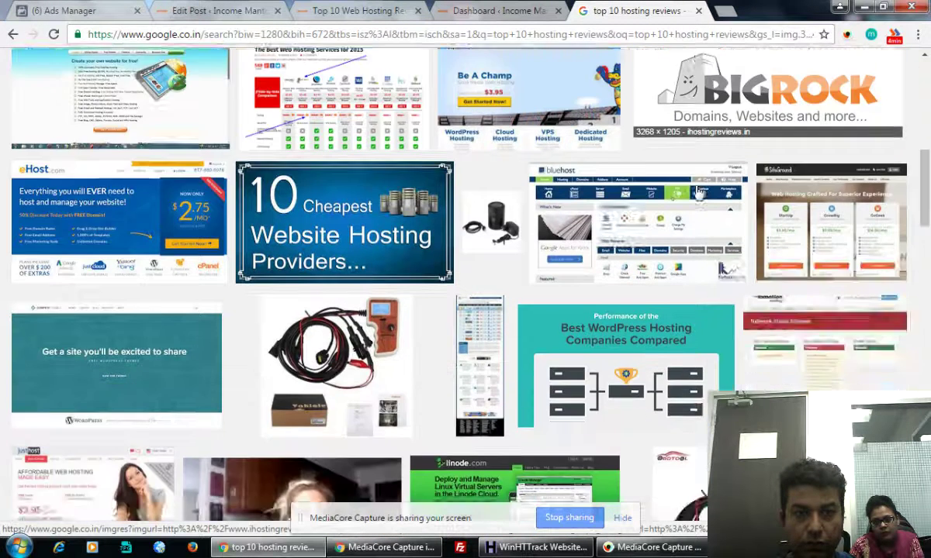
{"action": "scroll", "coordinate": [697, 192], "scroll_direction": "down", "scroll_amount": 5}
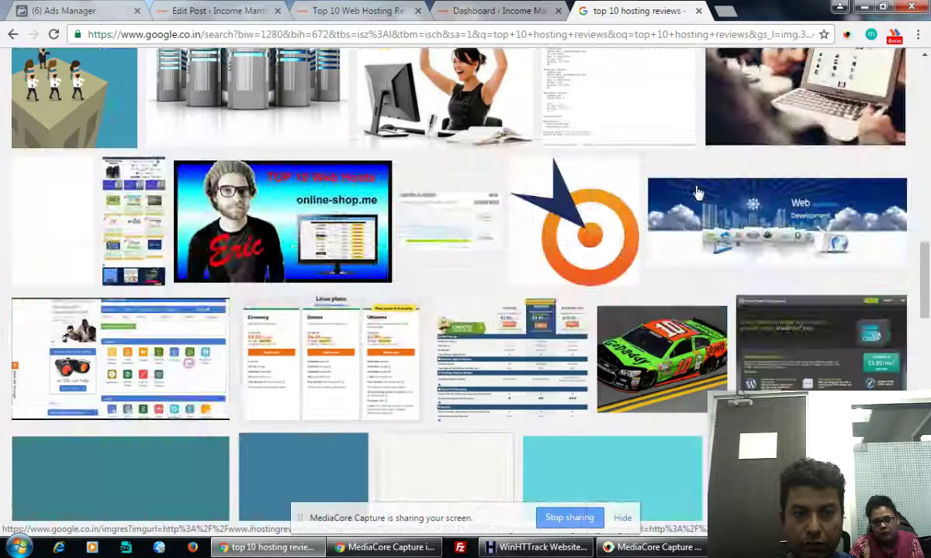
{"action": "scroll", "coordinate": [696, 192], "scroll_direction": "down", "scroll_amount": 4}
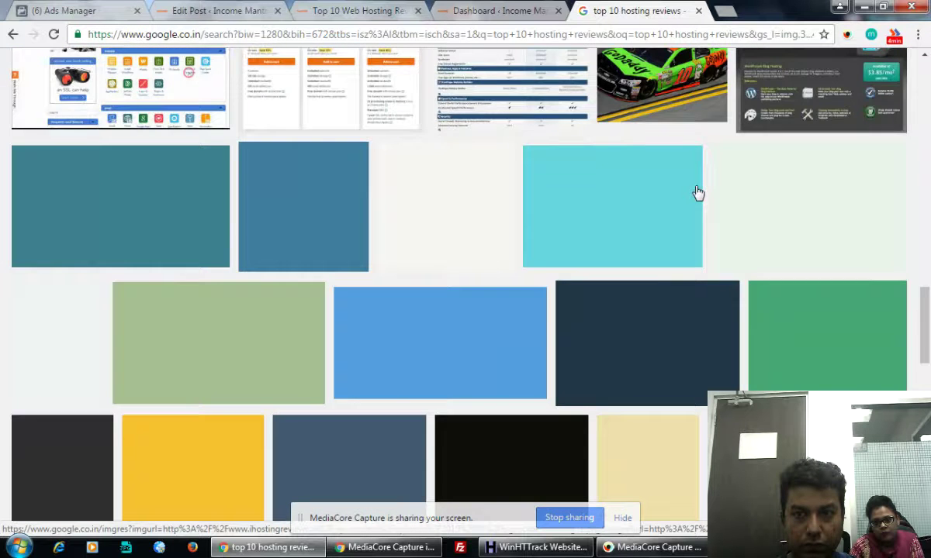
{"action": "scroll", "coordinate": [697, 191], "scroll_direction": "up", "scroll_amount": 2}
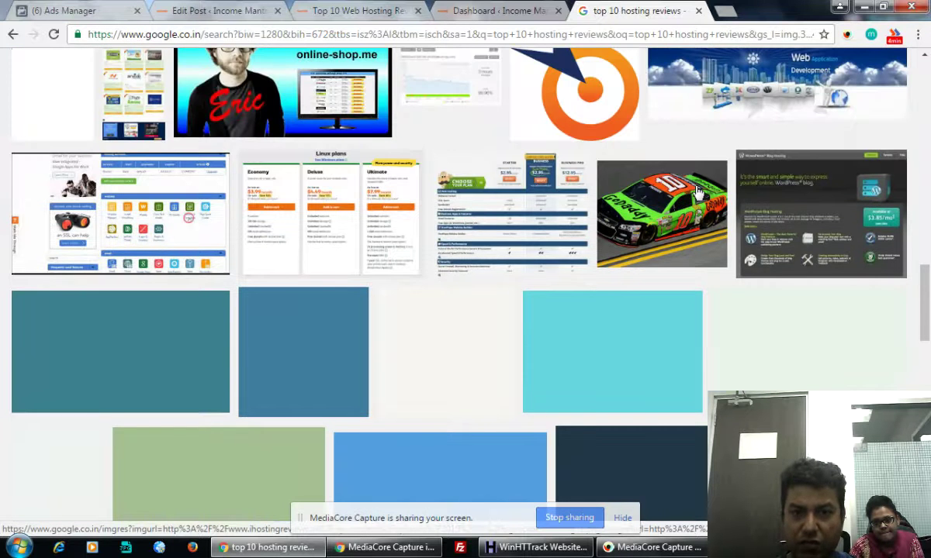
{"action": "scroll", "coordinate": [698, 192], "scroll_direction": "down", "scroll_amount": 8}
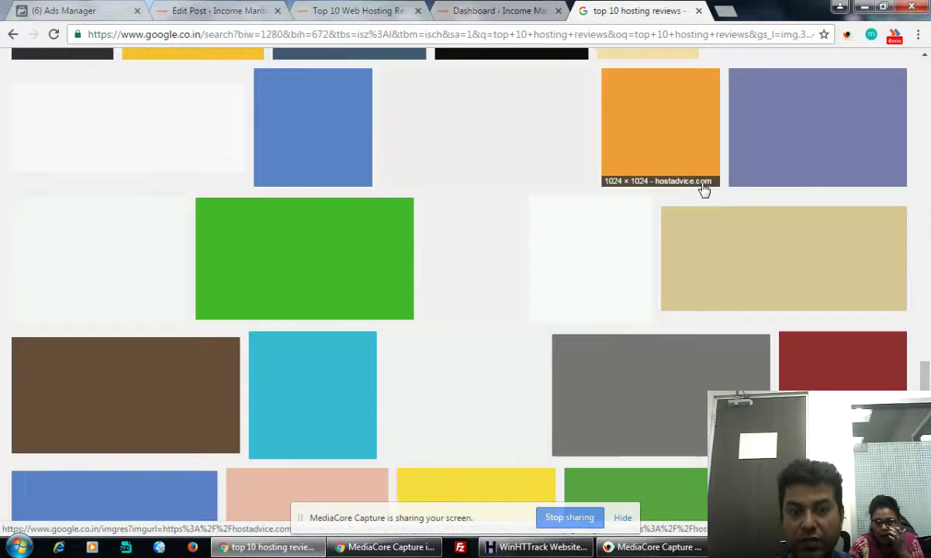
{"action": "scroll", "coordinate": [702, 190], "scroll_direction": "up", "scroll_amount": 3}
{"action": "scroll", "coordinate": [705, 189], "scroll_direction": "up", "scroll_amount": 2}
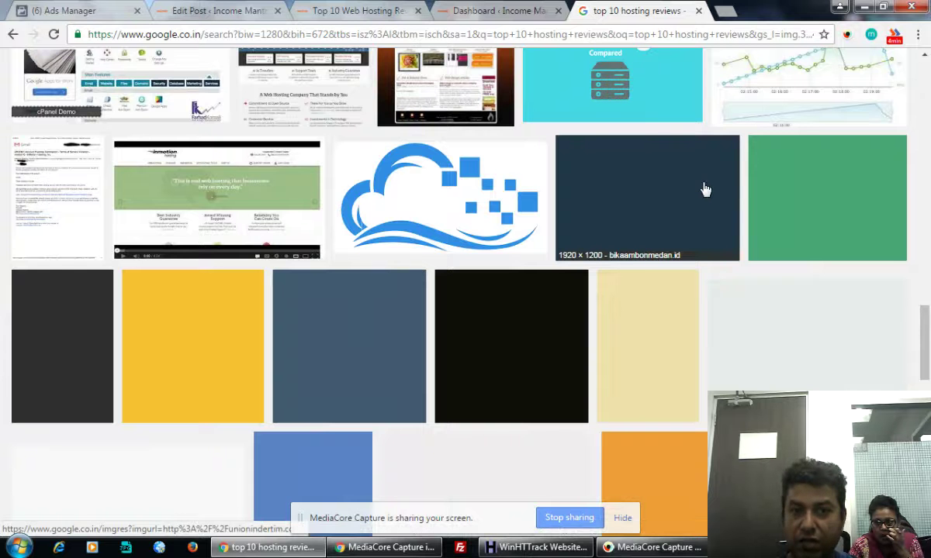
{"action": "scroll", "coordinate": [705, 190], "scroll_direction": "down", "scroll_amount": 5}
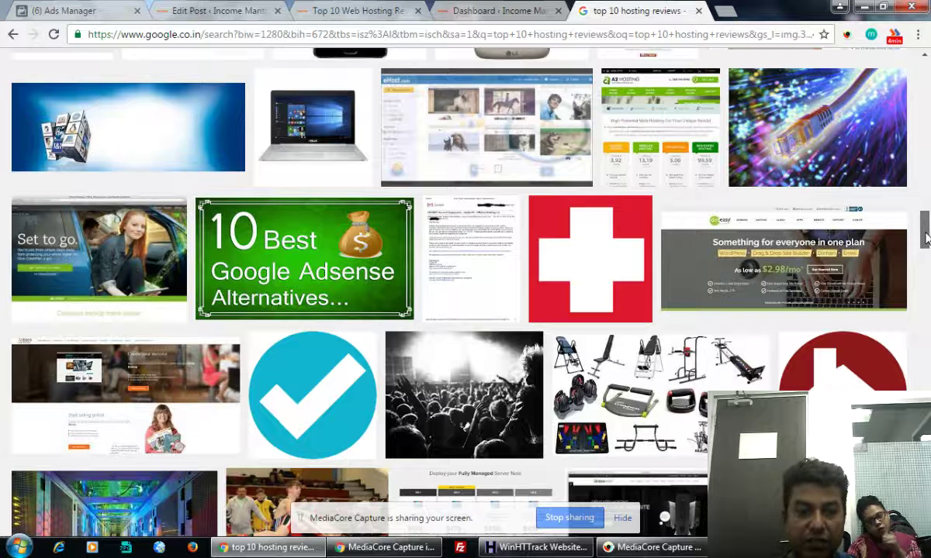
Step: Change the image search to "top 10 hosting reviews banner" and run it
{"action": "left_click_drag", "start_coordinate": [925, 239], "coordinate": [925, 85]}
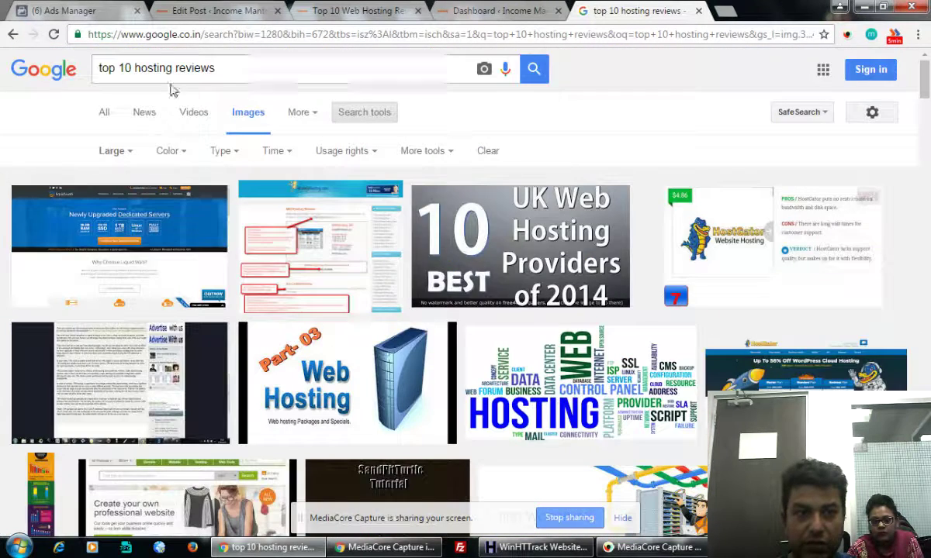
{"action": "left_click", "coordinate": [251, 73]}
{"action": "type", "text": "banner"}
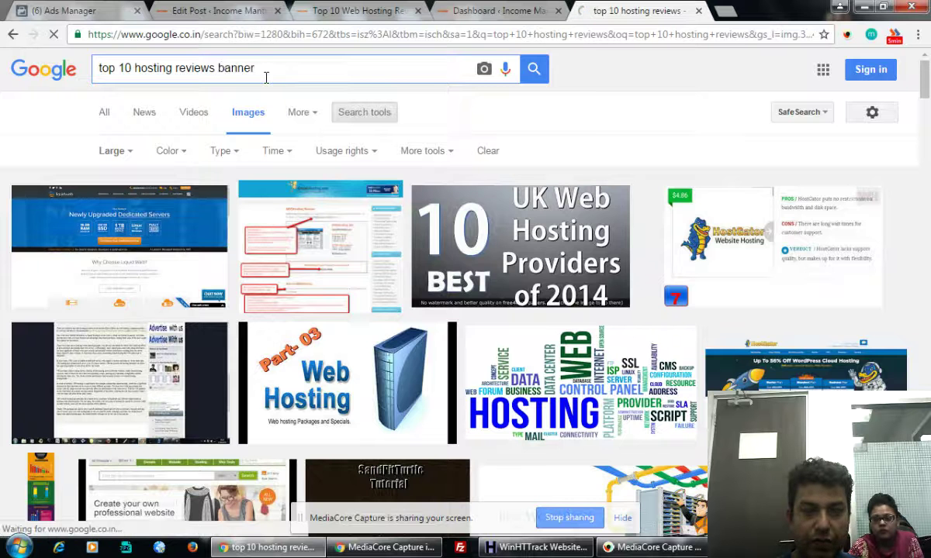
{"action": "key", "text": "Return"}
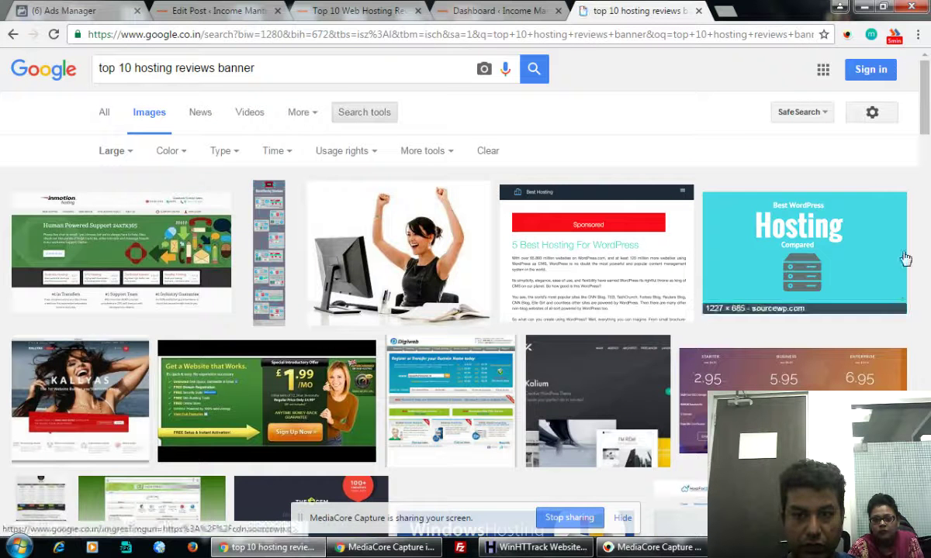
Step: Open the turquoise "Best WordPress Hosting Compared" image result in a new tab
{"action": "scroll", "coordinate": [913, 261], "scroll_direction": "down", "scroll_amount": 1}
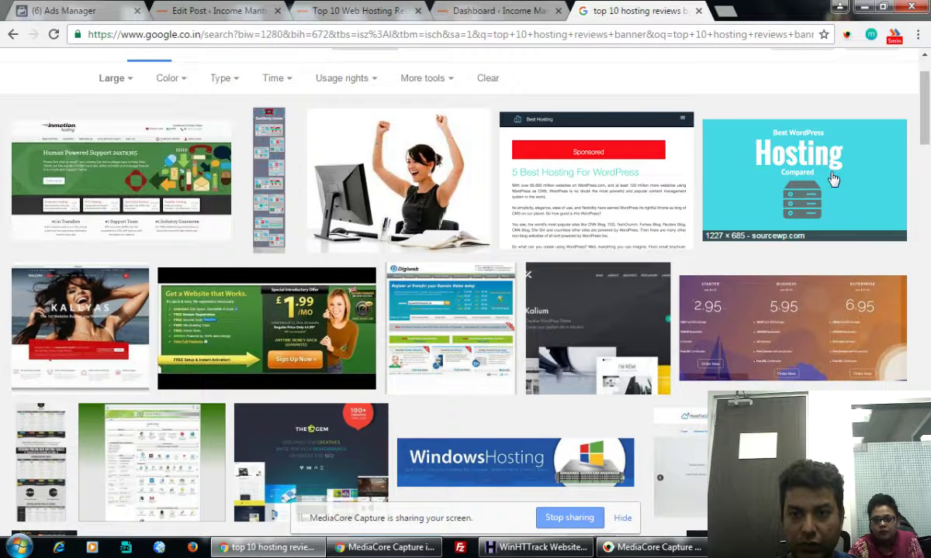
{"action": "right_click", "coordinate": [869, 159]}
{"action": "left_click", "coordinate": [857, 184]}
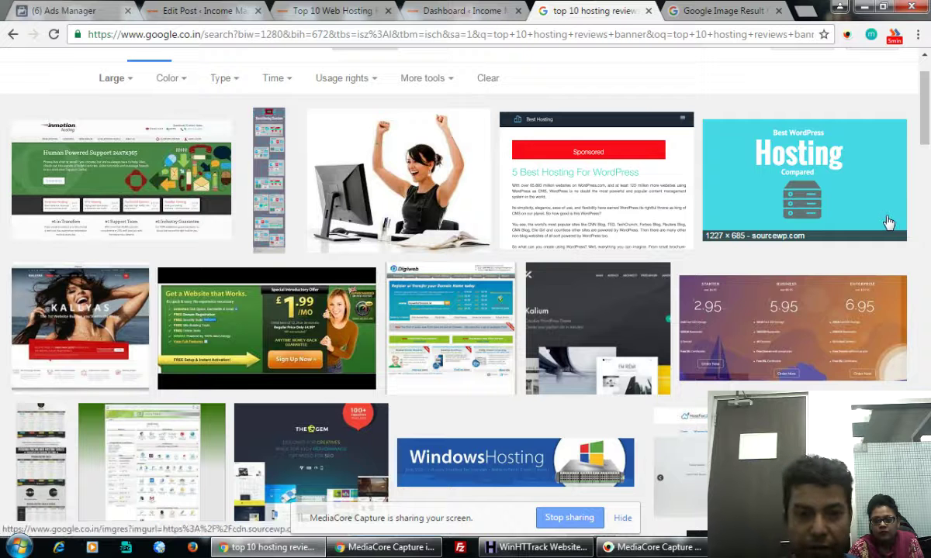
Step: Open the wide banner photo of a woman in a café from the image results in a new tab
{"action": "scroll", "coordinate": [888, 223], "scroll_direction": "down", "scroll_amount": 1}
{"action": "scroll", "coordinate": [884, 222], "scroll_direction": "down", "scroll_amount": 1}
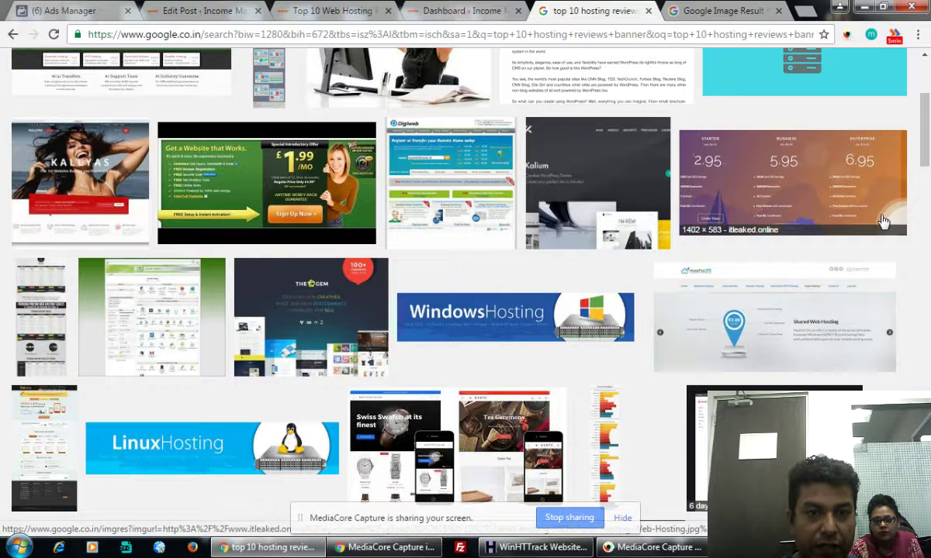
{"action": "scroll", "coordinate": [883, 222], "scroll_direction": "down", "scroll_amount": 4}
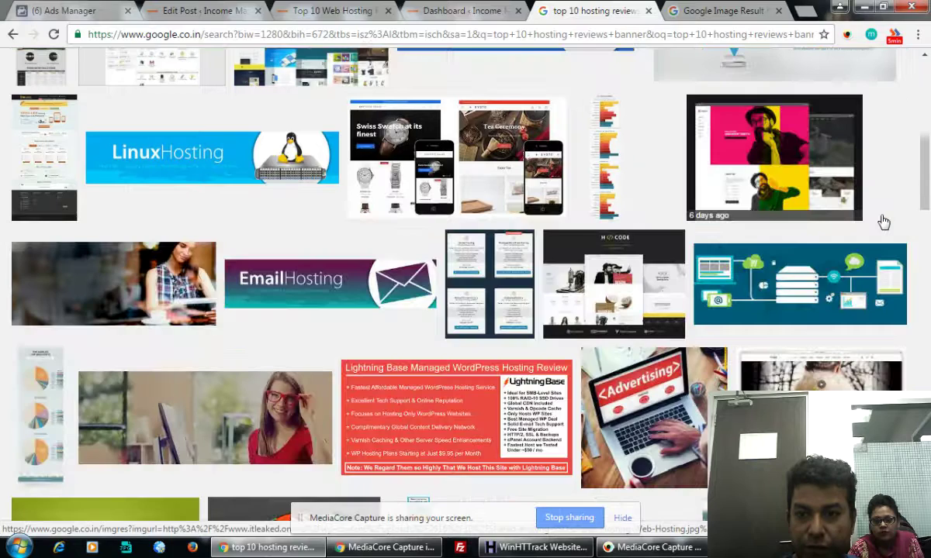
{"action": "scroll", "coordinate": [883, 222], "scroll_direction": "down", "scroll_amount": 4}
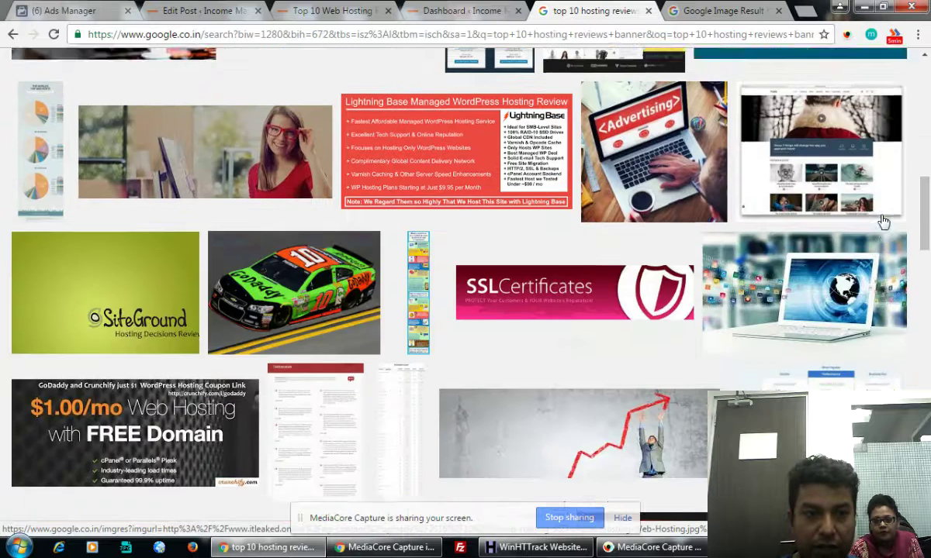
{"action": "scroll", "coordinate": [883, 222], "scroll_direction": "up", "scroll_amount": 3}
{"action": "right_click", "coordinate": [139, 182]}
{"action": "left_click", "coordinate": [208, 208]}
Step: Open the dark banner with the red hosting cloud and the yellow clipboard banner further down the results, each in a new tab
{"action": "scroll", "coordinate": [384, 260], "scroll_direction": "down", "scroll_amount": 5}
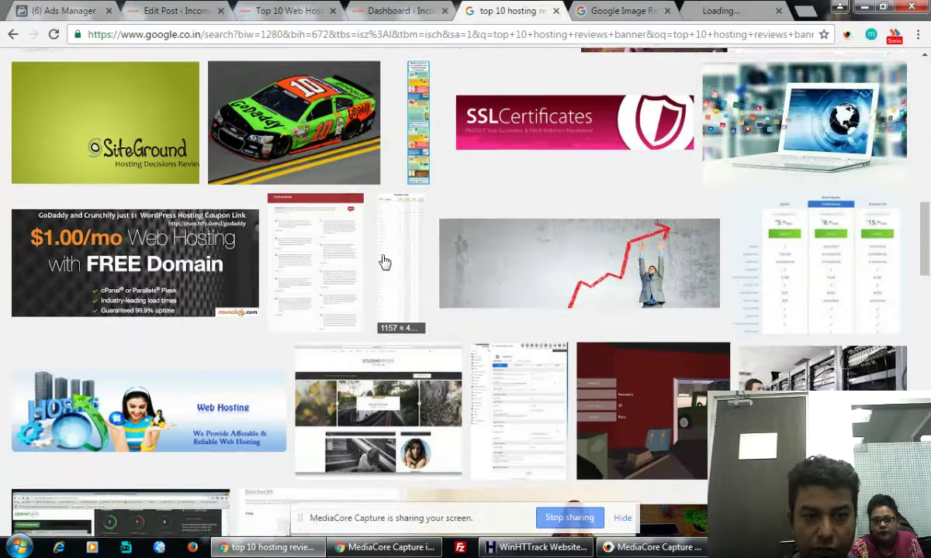
{"action": "scroll", "coordinate": [384, 261], "scroll_direction": "down", "scroll_amount": 1}
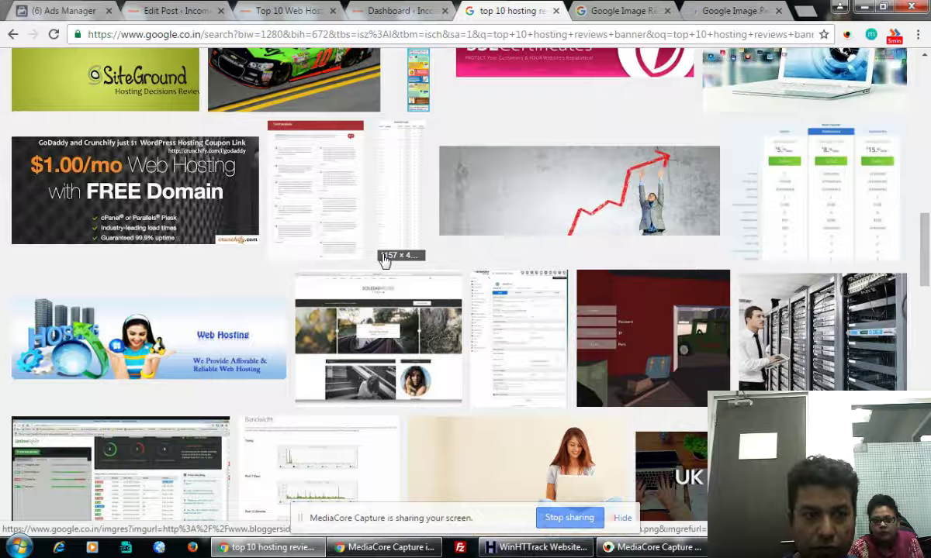
{"action": "scroll", "coordinate": [380, 260], "scroll_direction": "down", "scroll_amount": 7}
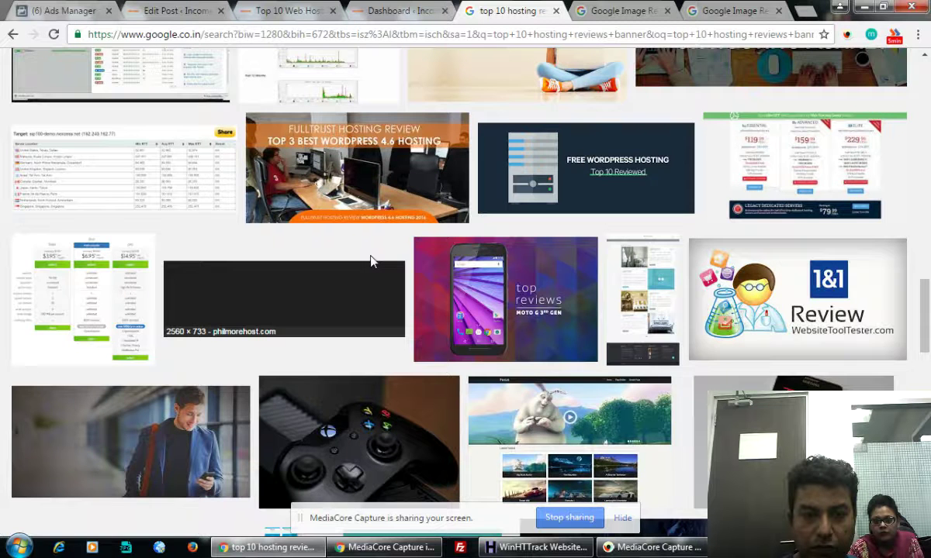
{"action": "scroll", "coordinate": [371, 261], "scroll_direction": "down", "scroll_amount": 4}
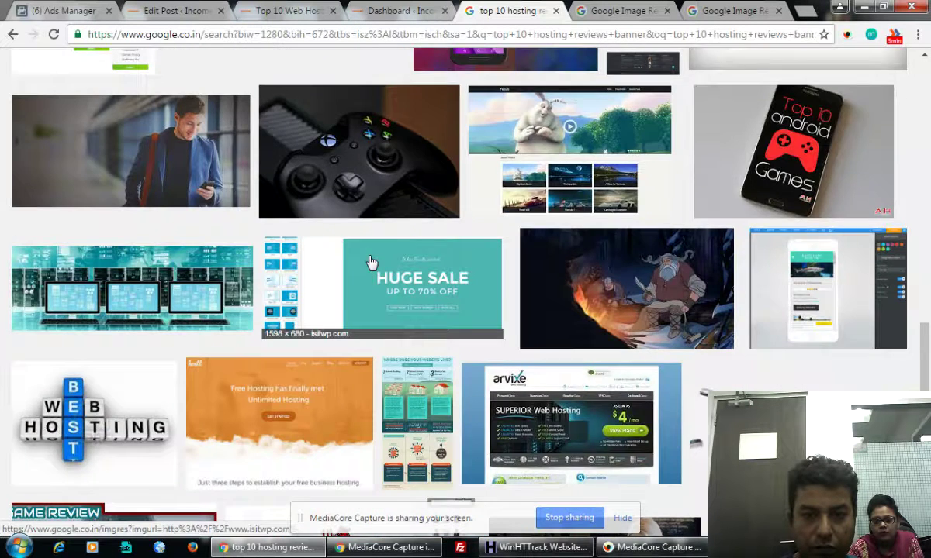
{"action": "scroll", "coordinate": [370, 262], "scroll_direction": "down", "scroll_amount": 6}
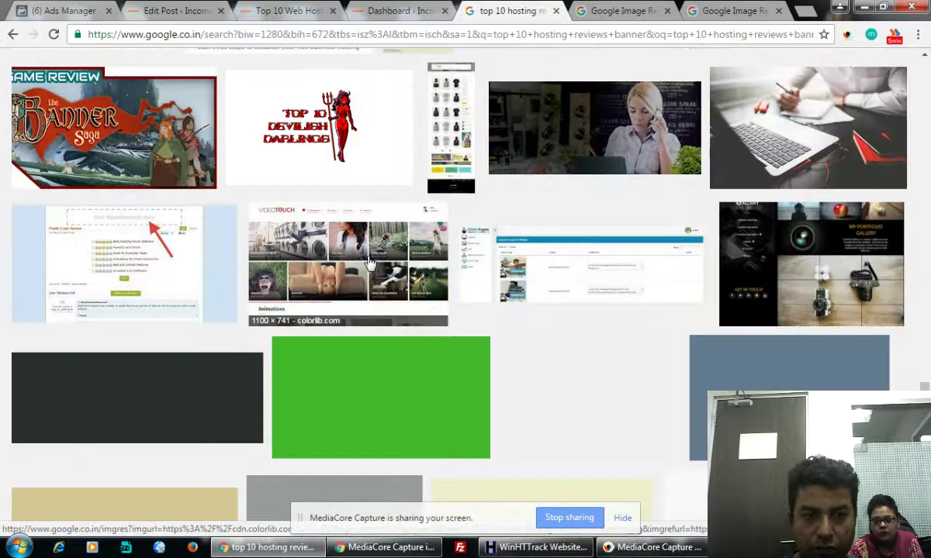
{"action": "scroll", "coordinate": [371, 264], "scroll_direction": "down", "scroll_amount": 6}
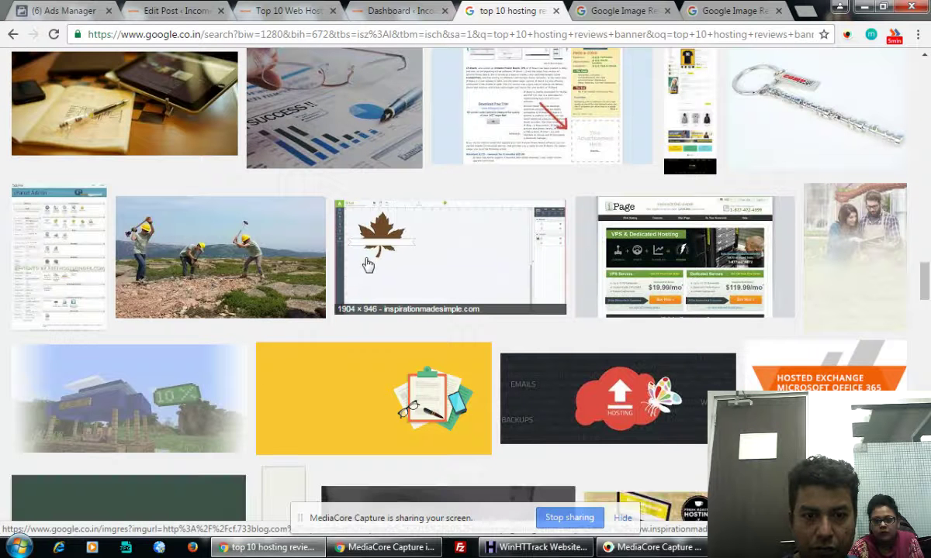
{"action": "scroll", "coordinate": [369, 263], "scroll_direction": "down", "scroll_amount": 1}
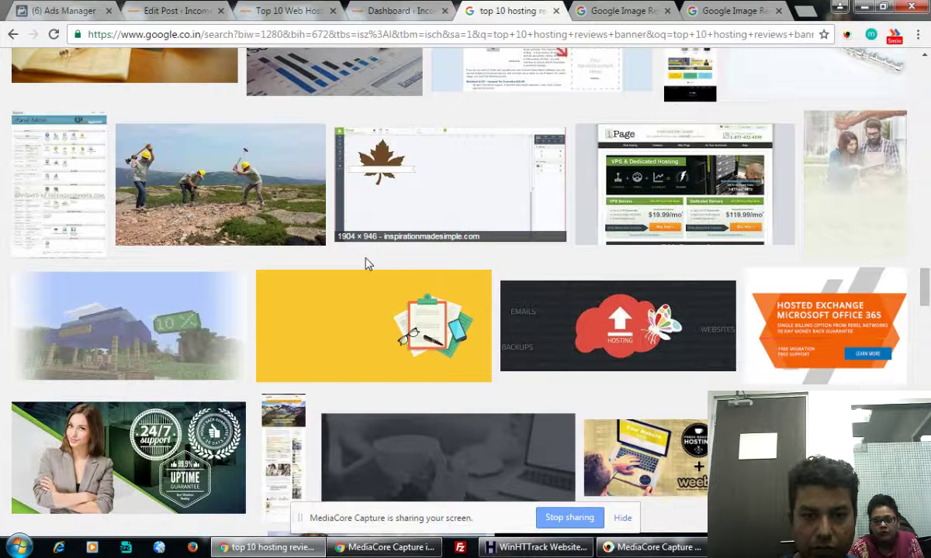
{"action": "scroll", "coordinate": [366, 264], "scroll_direction": "down", "scroll_amount": 1}
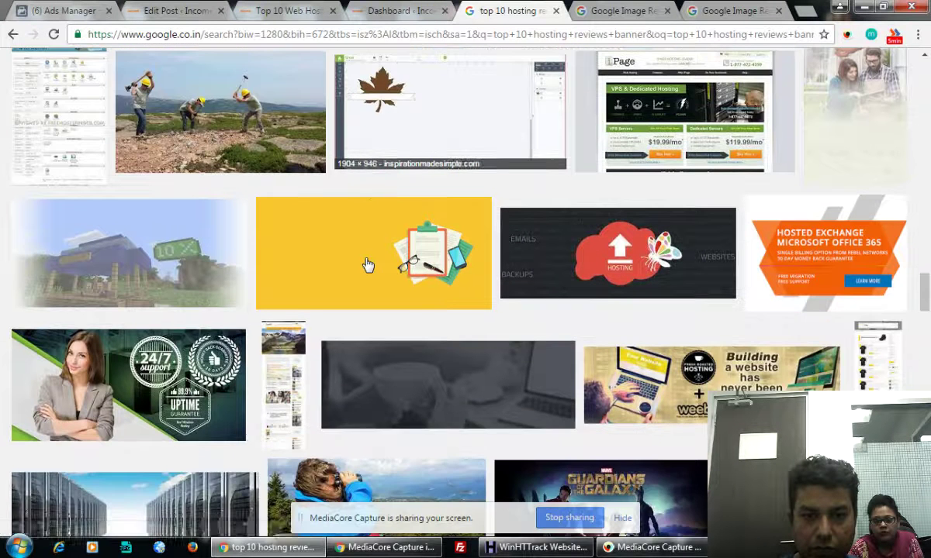
{"action": "right_click", "coordinate": [619, 249]}
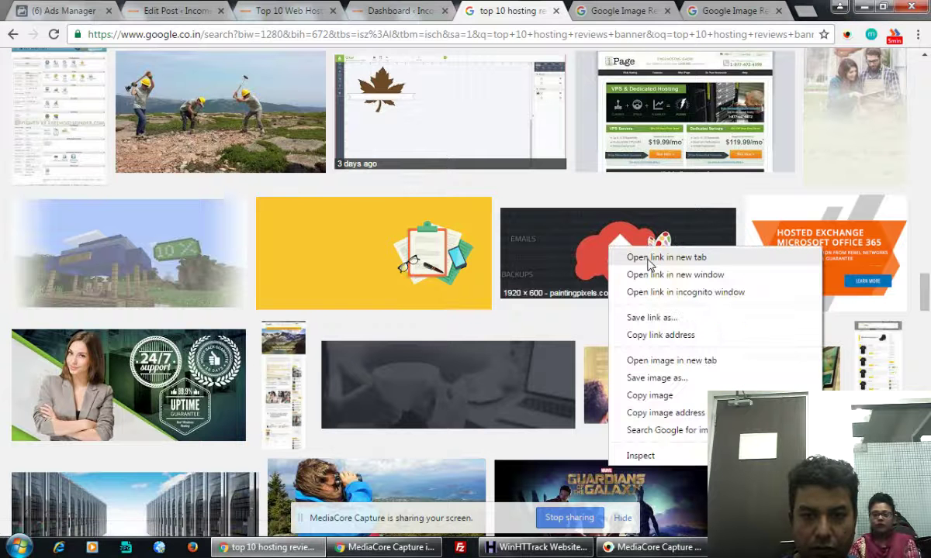
{"action": "left_click", "coordinate": [650, 266]}
{"action": "right_click", "coordinate": [402, 263]}
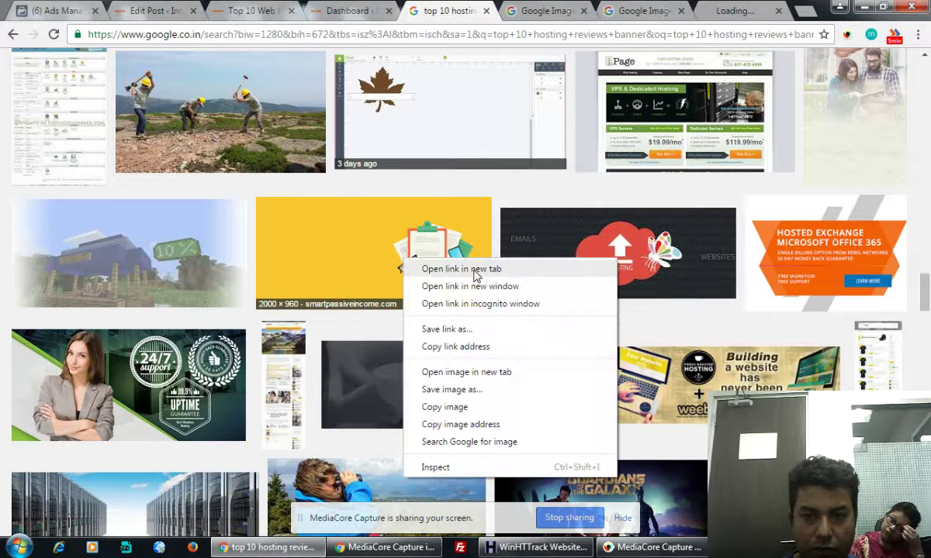
{"action": "left_click", "coordinate": [475, 276]}
Step: Open the green "Website Formations 24.7" free hosting banner further down the results in a new tab
{"action": "scroll", "coordinate": [475, 276], "scroll_direction": "down", "scroll_amount": 5}
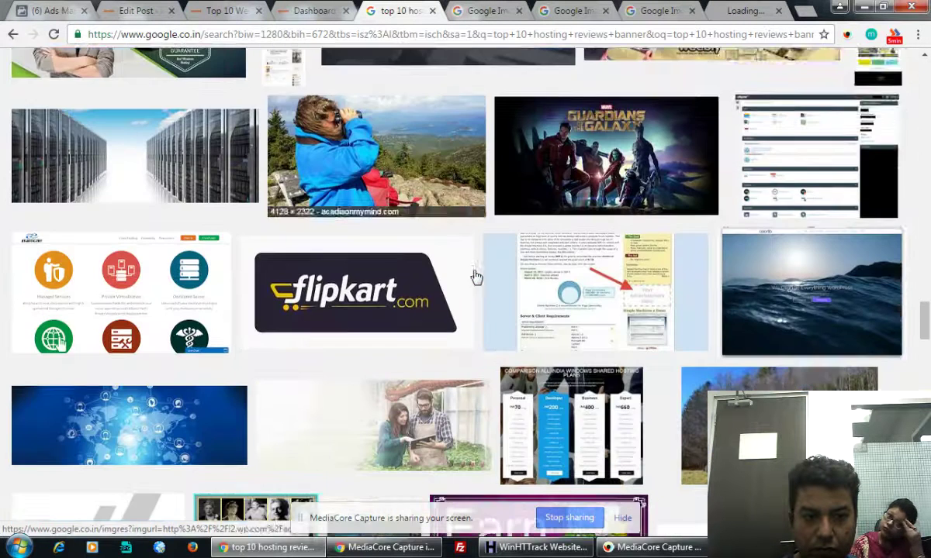
{"action": "scroll", "coordinate": [475, 277], "scroll_direction": "down", "scroll_amount": 1}
{"action": "scroll", "coordinate": [476, 276], "scroll_direction": "down", "scroll_amount": 5}
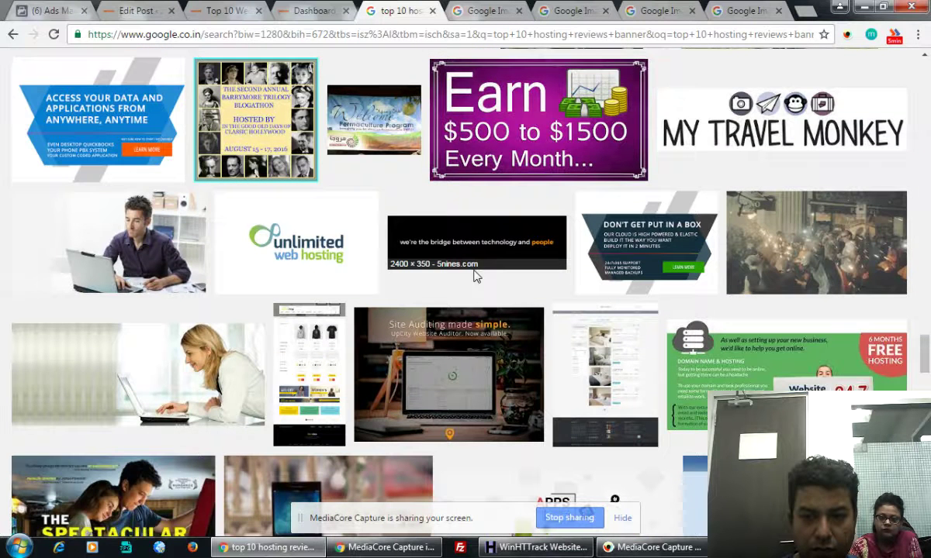
{"action": "scroll", "coordinate": [476, 277], "scroll_direction": "down", "scroll_amount": 1}
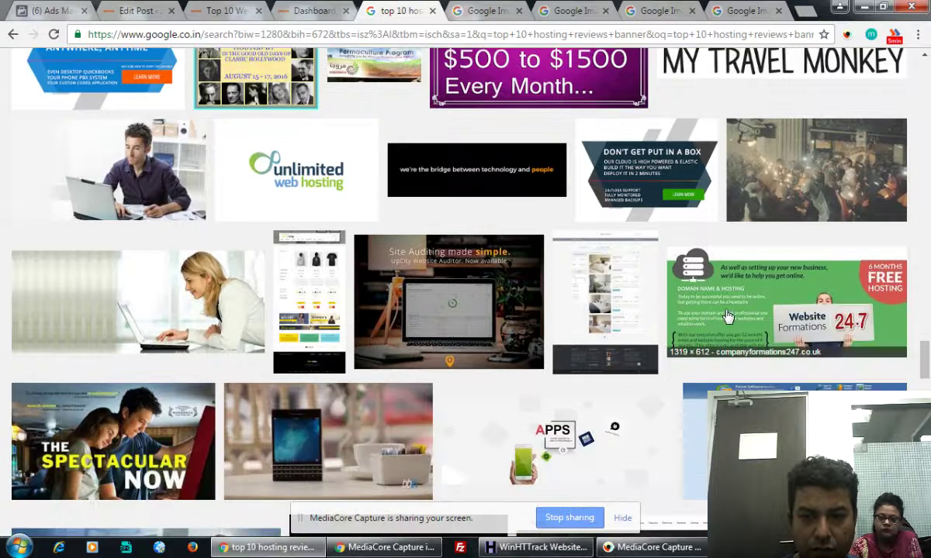
{"action": "right_click", "coordinate": [802, 305]}
{"action": "left_click", "coordinate": [799, 311]}
Step: Open the Bluehost WordPress hosting $3.49/month image further down the results in a new tab
{"action": "scroll", "coordinate": [651, 301], "scroll_direction": "down", "scroll_amount": 3}
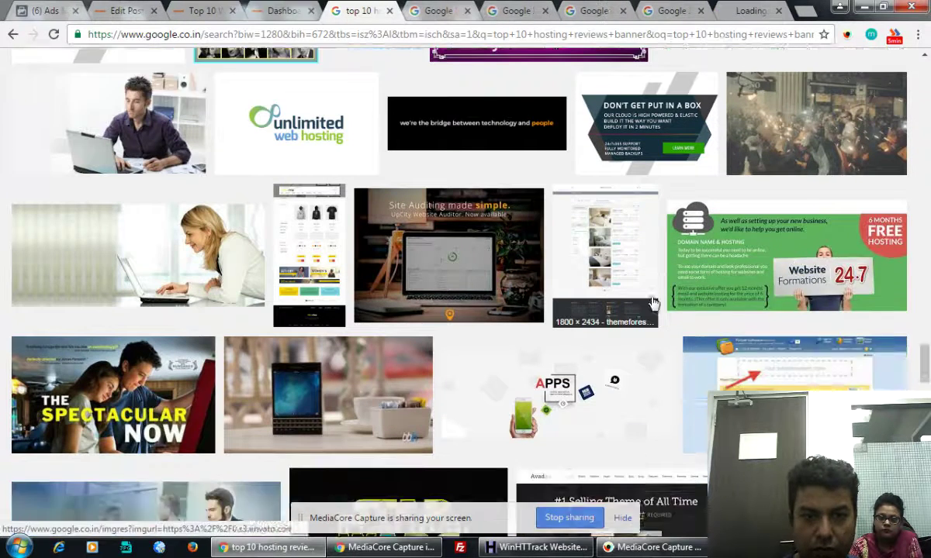
{"action": "scroll", "coordinate": [652, 301], "scroll_direction": "down", "scroll_amount": 3}
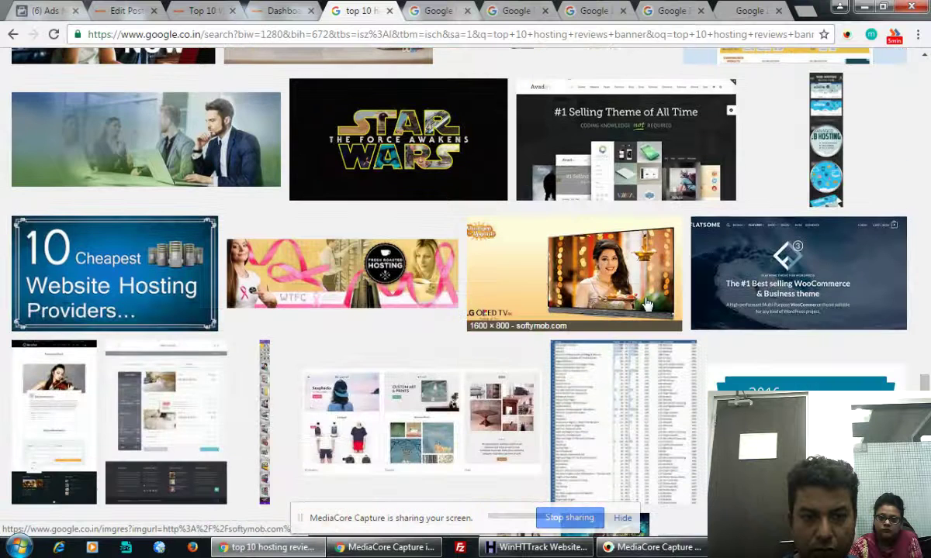
{"action": "scroll", "coordinate": [647, 304], "scroll_direction": "down", "scroll_amount": 4}
{"action": "scroll", "coordinate": [648, 304], "scroll_direction": "down", "scroll_amount": 1}
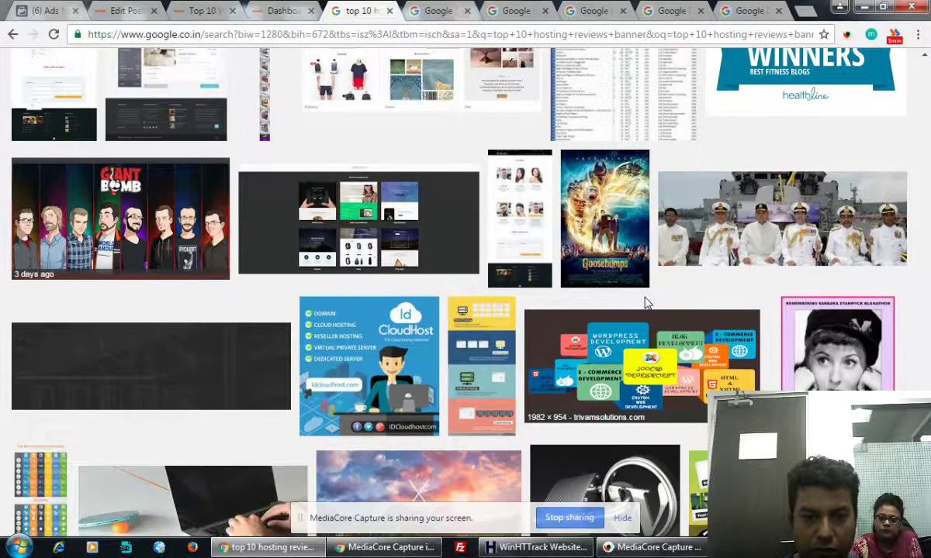
{"action": "scroll", "coordinate": [648, 304], "scroll_direction": "down", "scroll_amount": 5}
{"action": "scroll", "coordinate": [647, 304], "scroll_direction": "down", "scroll_amount": 1}
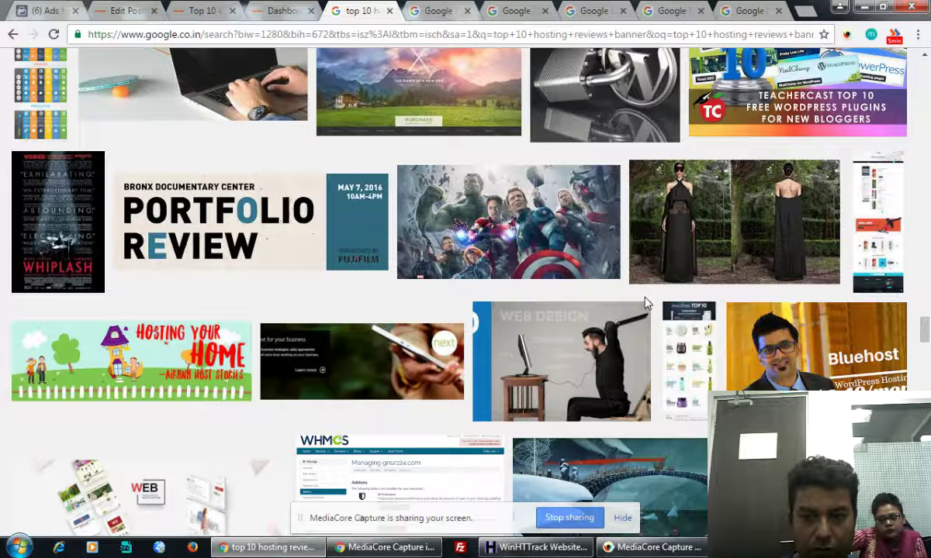
{"action": "right_click", "coordinate": [672, 346]}
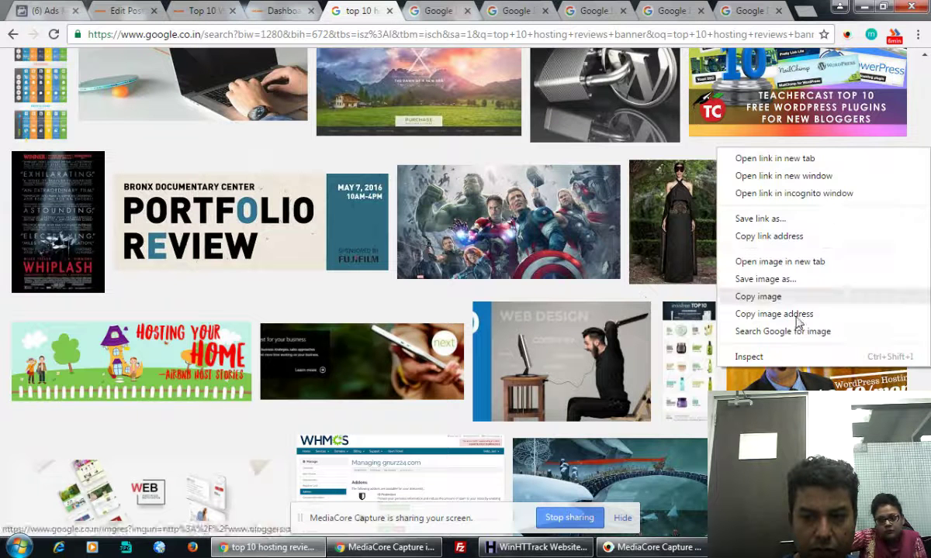
{"action": "left_click", "coordinate": [826, 160]}
Step: Look through the remaining image results for more banners suited to the hosting reviews post
{"action": "scroll", "coordinate": [468, 338], "scroll_direction": "down", "scroll_amount": 8}
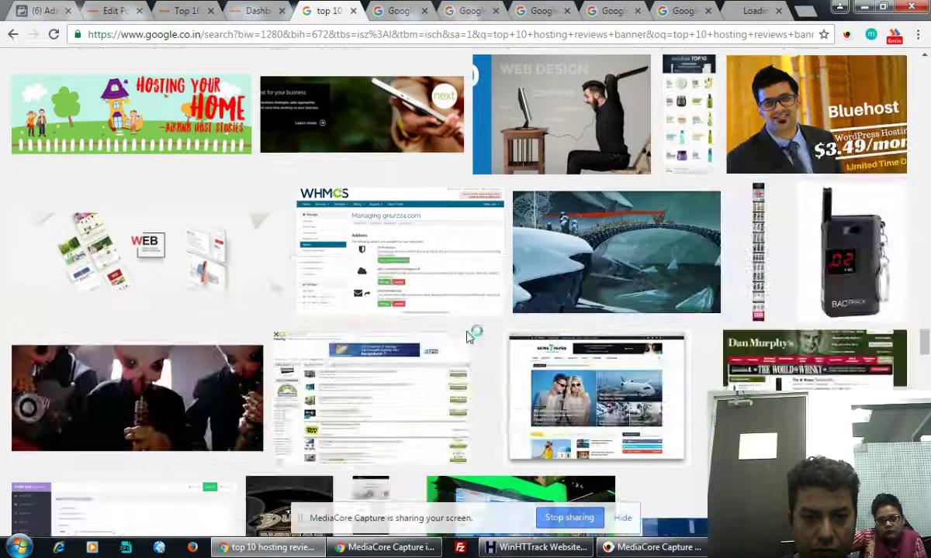
{"action": "scroll", "coordinate": [468, 338], "scroll_direction": "down", "scroll_amount": 6}
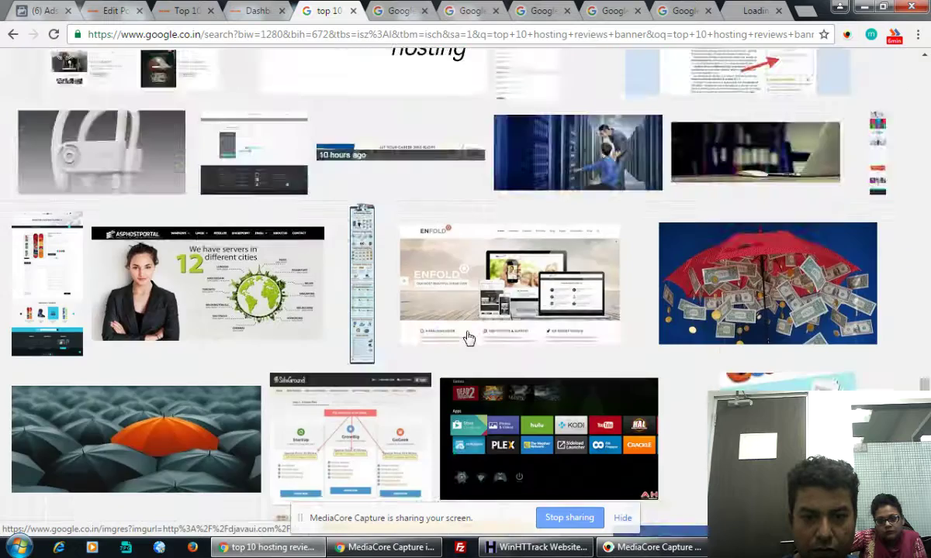
{"action": "scroll", "coordinate": [468, 338], "scroll_direction": "down", "scroll_amount": 12}
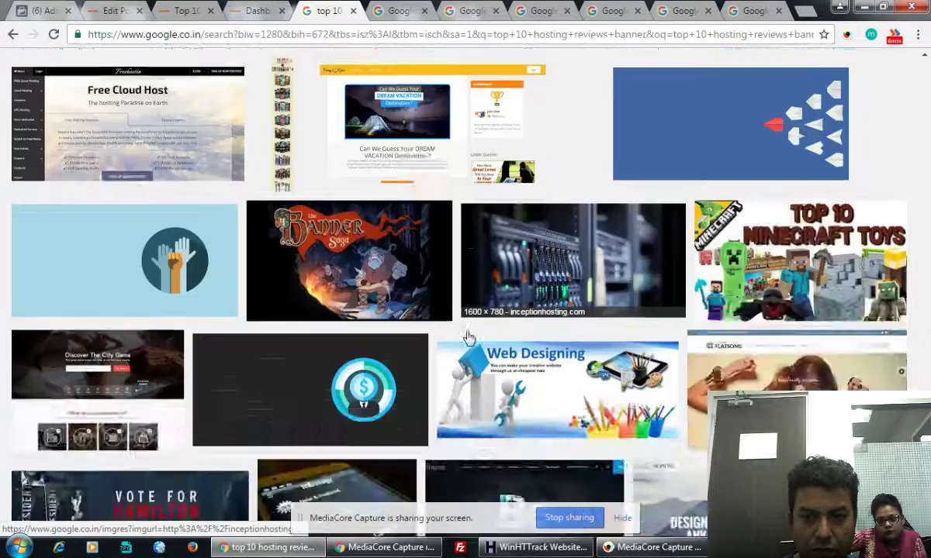
{"action": "scroll", "coordinate": [467, 338], "scroll_direction": "down", "scroll_amount": 4}
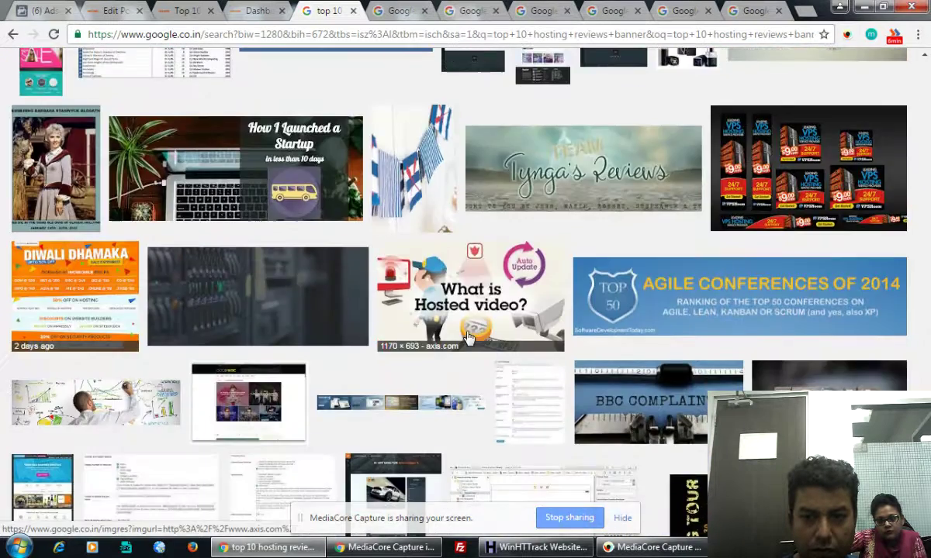
{"action": "scroll", "coordinate": [467, 339], "scroll_direction": "down", "scroll_amount": 5}
{"action": "scroll", "coordinate": [468, 338], "scroll_direction": "down", "scroll_amount": 5}
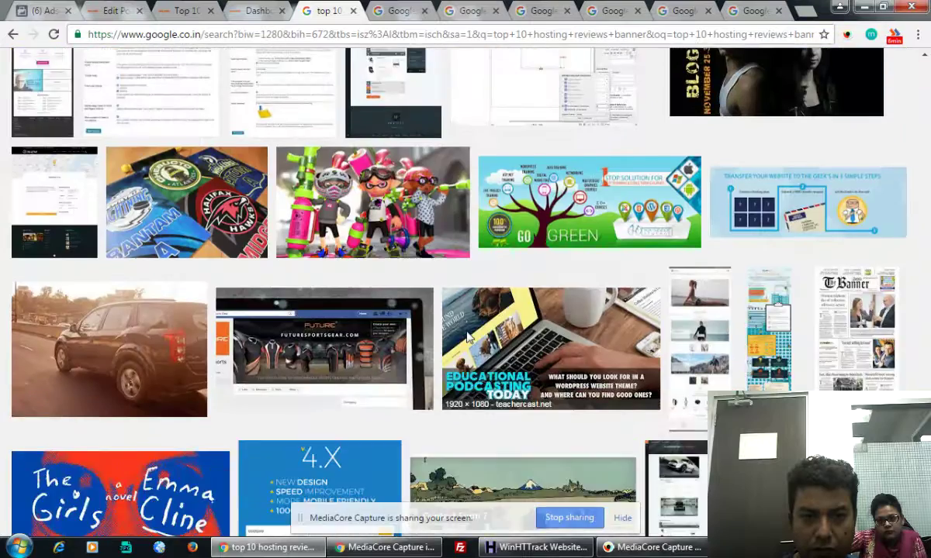
{"action": "scroll", "coordinate": [468, 338], "scroll_direction": "down", "scroll_amount": 5}
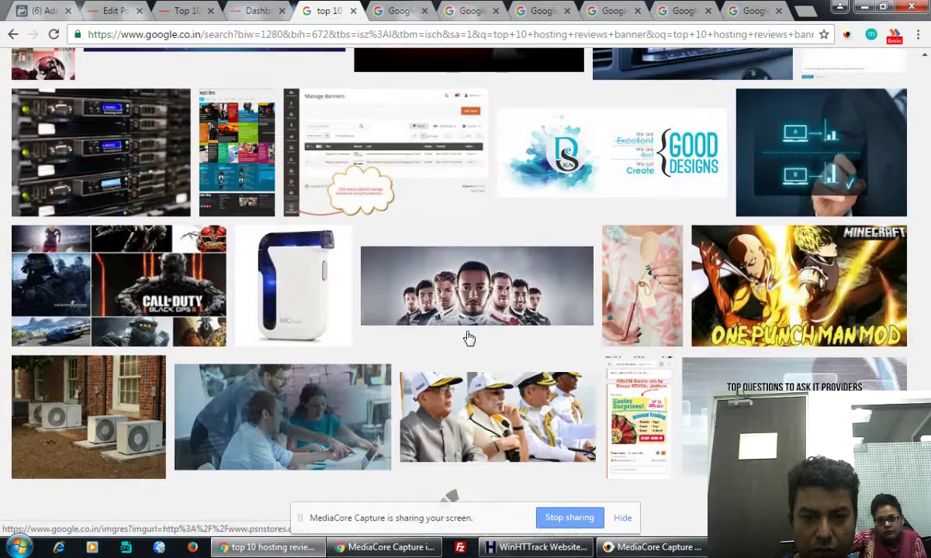
{"action": "scroll", "coordinate": [468, 338], "scroll_direction": "down", "scroll_amount": 10}
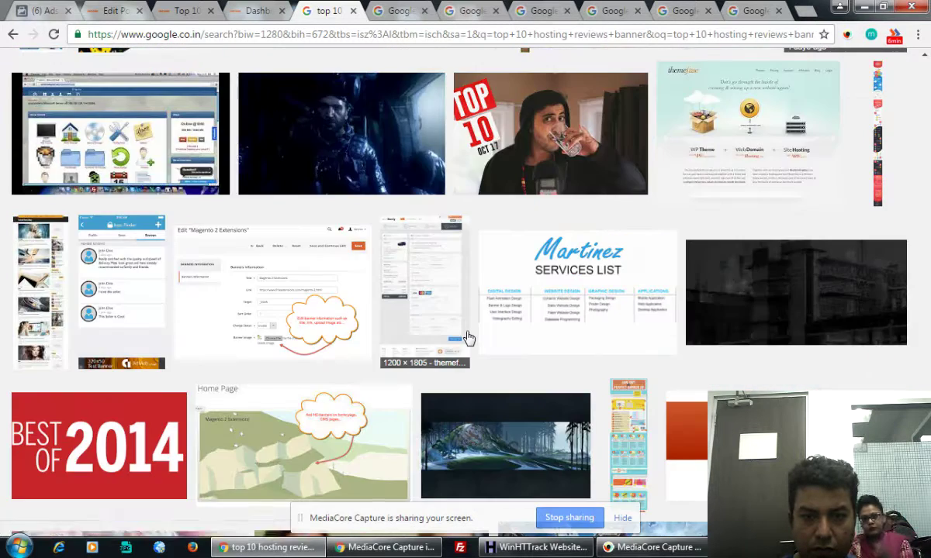
{"action": "scroll", "coordinate": [468, 339], "scroll_direction": "up", "scroll_amount": 7}
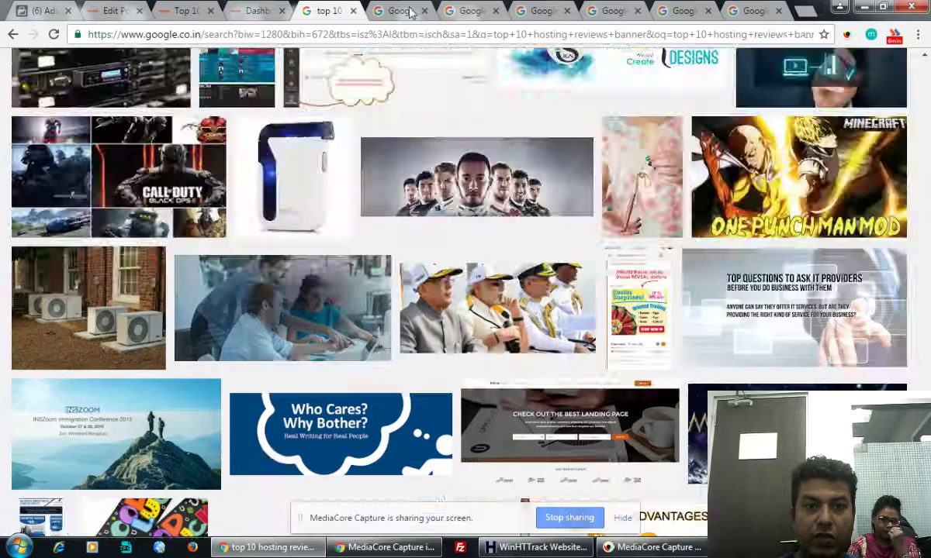
Step: Open the full-size versions of the turquoise "Best WordPress Hosting Compared" image and the café banner photo
{"action": "left_click", "coordinate": [395, 11]}
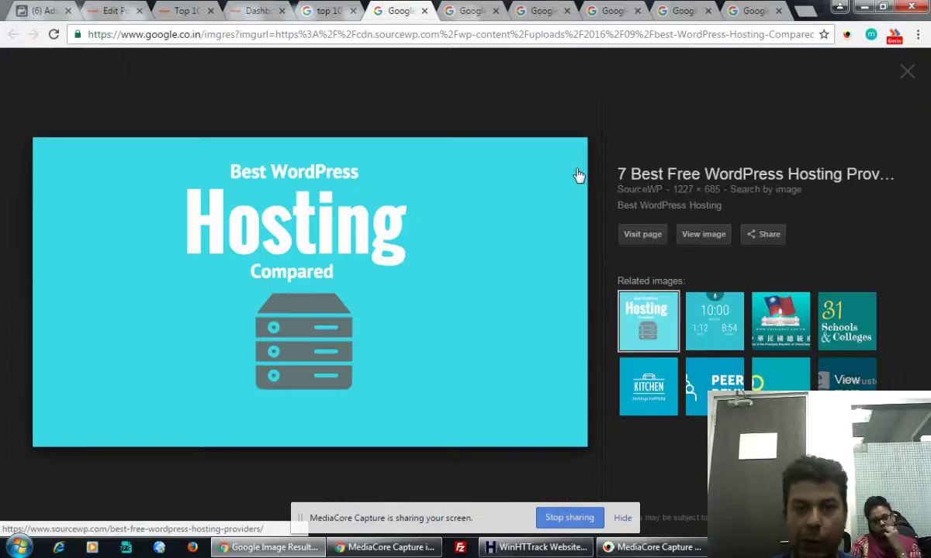
{"action": "left_click", "coordinate": [697, 236]}
{"action": "left_click", "coordinate": [499, 11]}
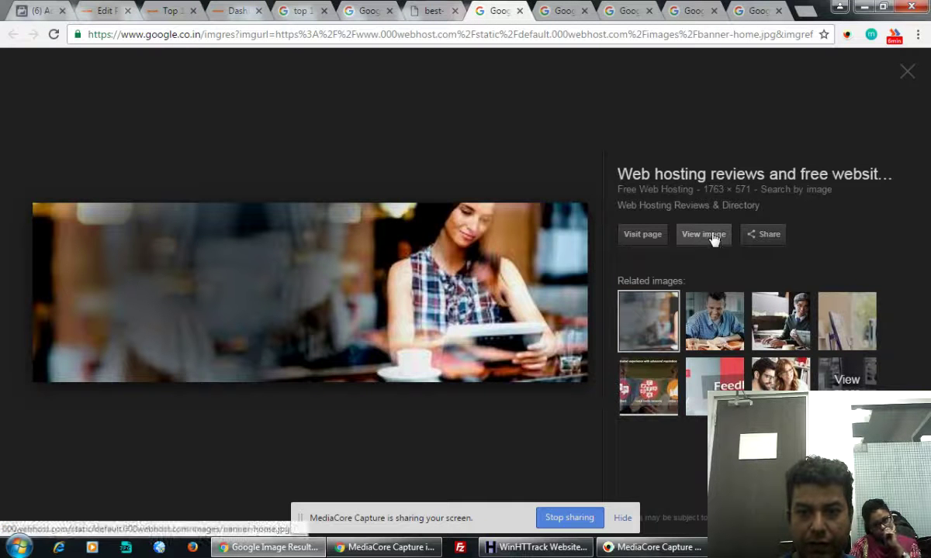
{"action": "left_click", "coordinate": [707, 237]}
Step: Open the full-size versions of the dark red-cloud hosting banner and the yellow clipboard banner
{"action": "left_click", "coordinate": [581, 11]}
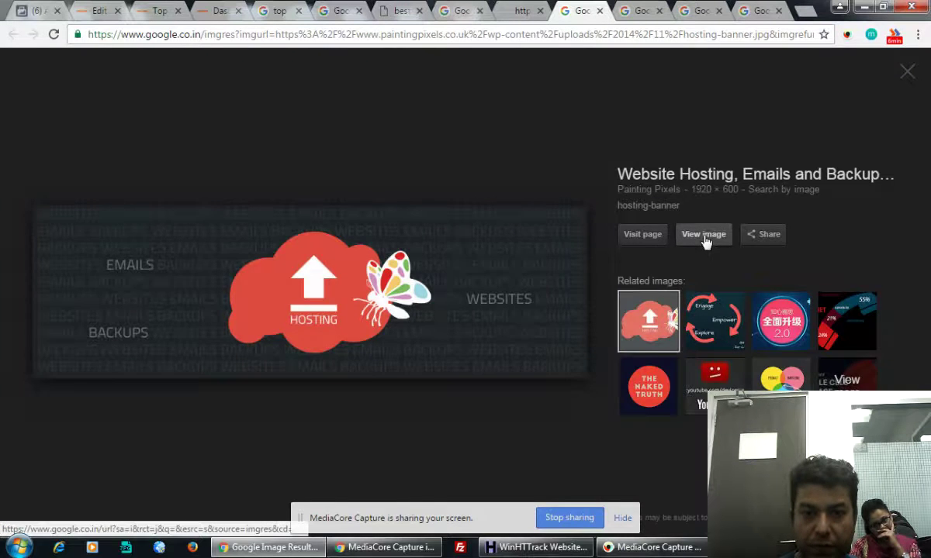
{"action": "left_click", "coordinate": [705, 235]}
{"action": "left_click", "coordinate": [543, 11]}
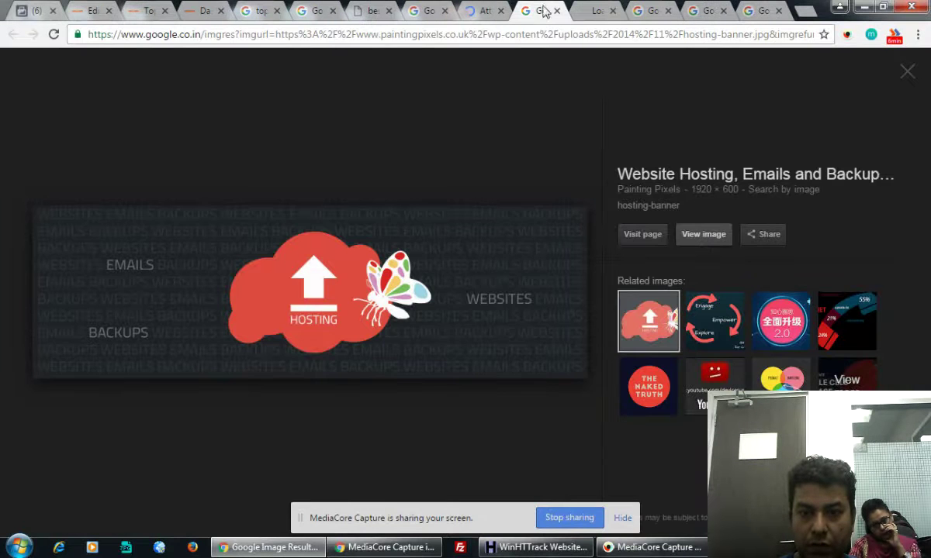
{"action": "left_click", "coordinate": [650, 11]}
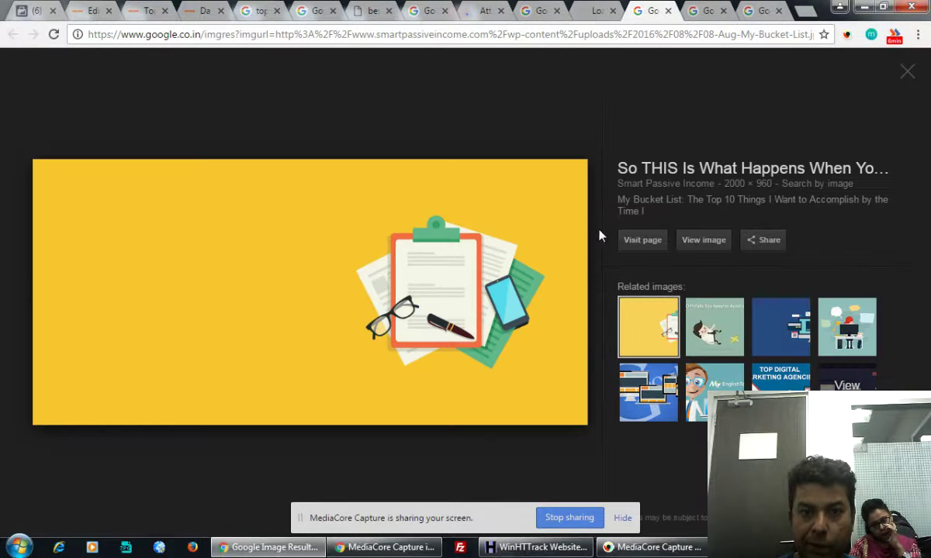
{"action": "left_click", "coordinate": [704, 240]}
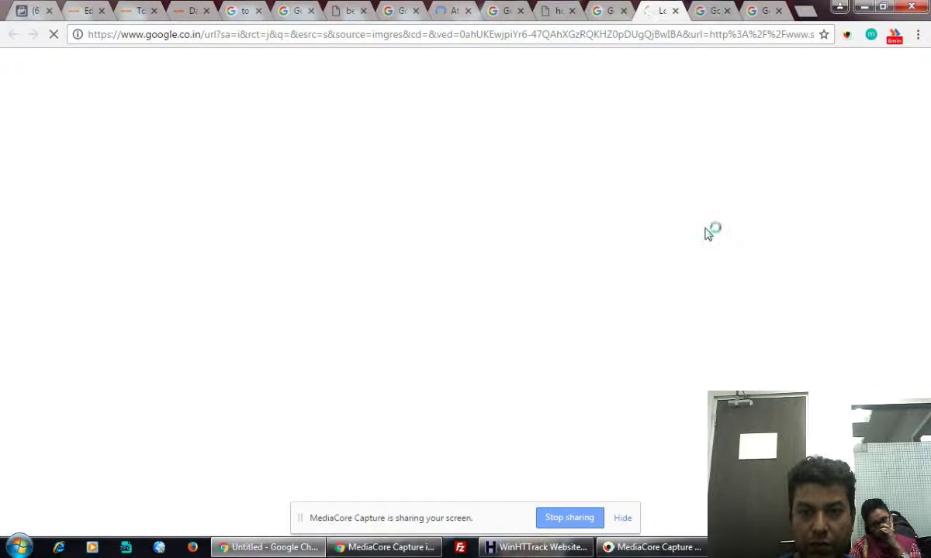
Step: Open the full-size versions of the green "Website Formations 24.7" banner and the Bluehost image
{"action": "left_click", "coordinate": [710, 11]}
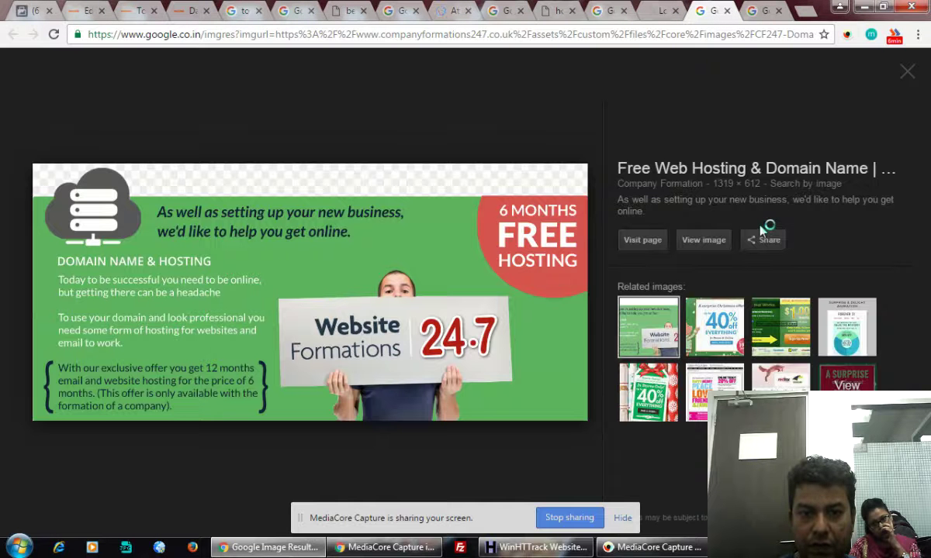
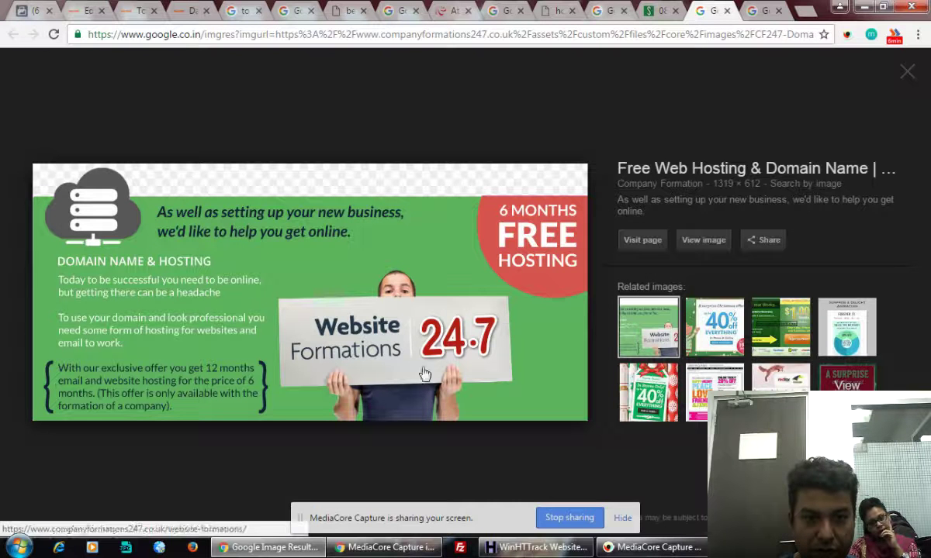
{"action": "left_click", "coordinate": [698, 245]}
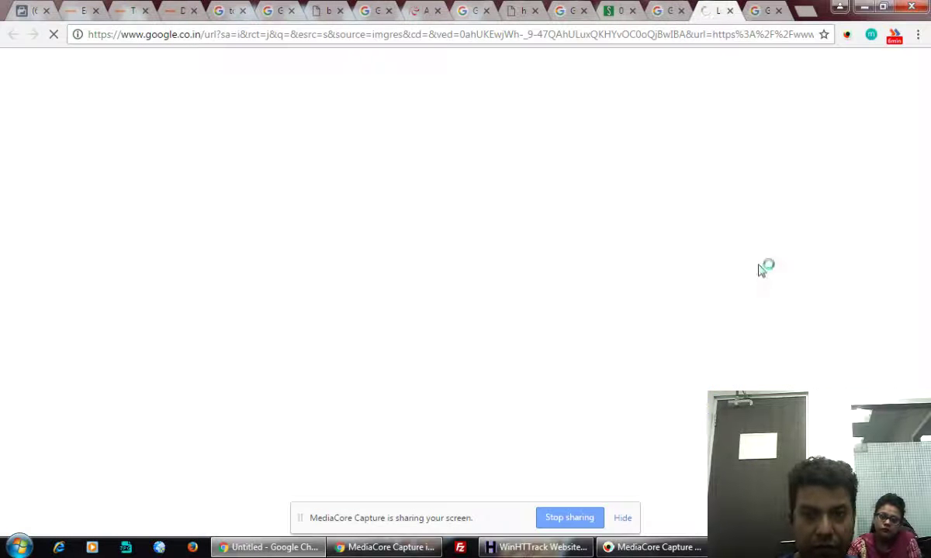
{"action": "left_click", "coordinate": [759, 14]}
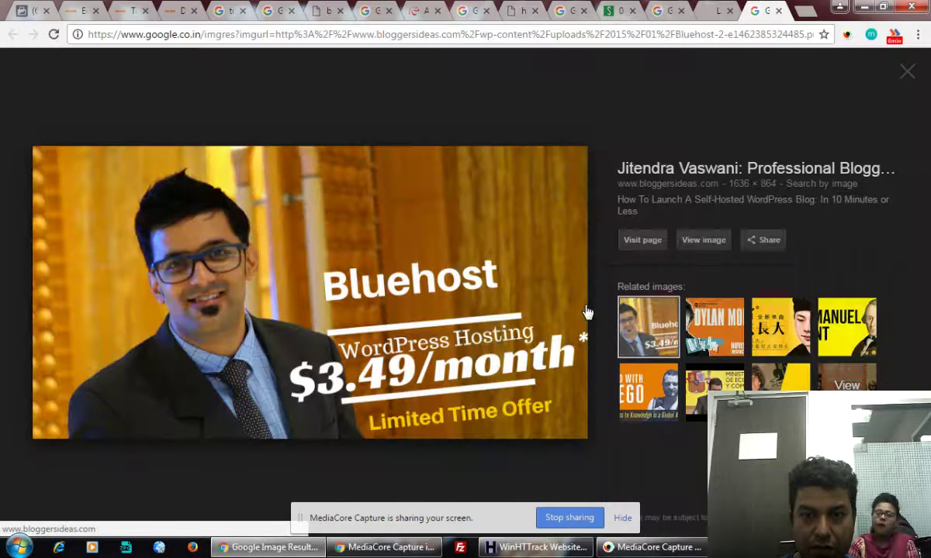
{"action": "left_click", "coordinate": [702, 245]}
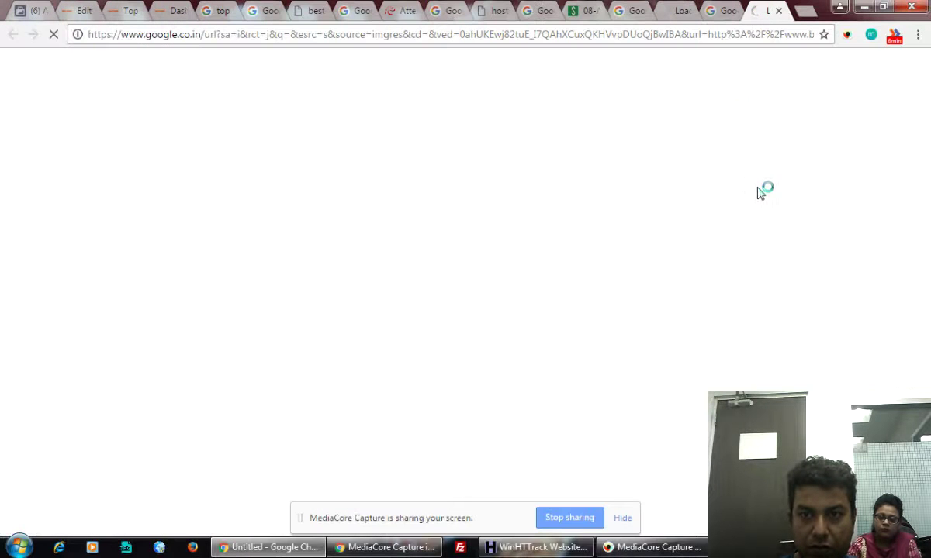
Step: Save the full-size green hosting banner to the Desktop as CF247-DomainBanner-new in PNG format and close its tab
{"action": "left_click", "coordinate": [687, 9]}
{"action": "left_click", "coordinate": [672, 8]}
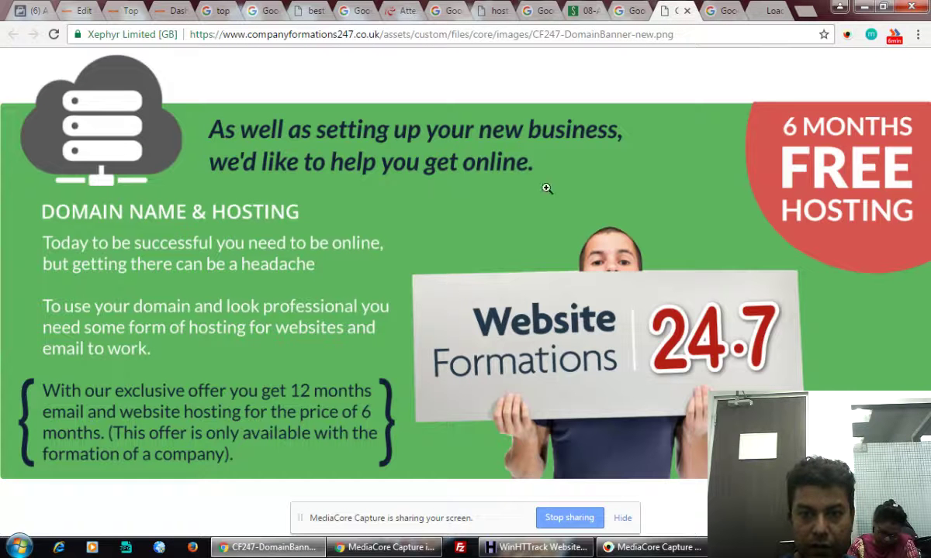
{"action": "right_click", "coordinate": [547, 183]}
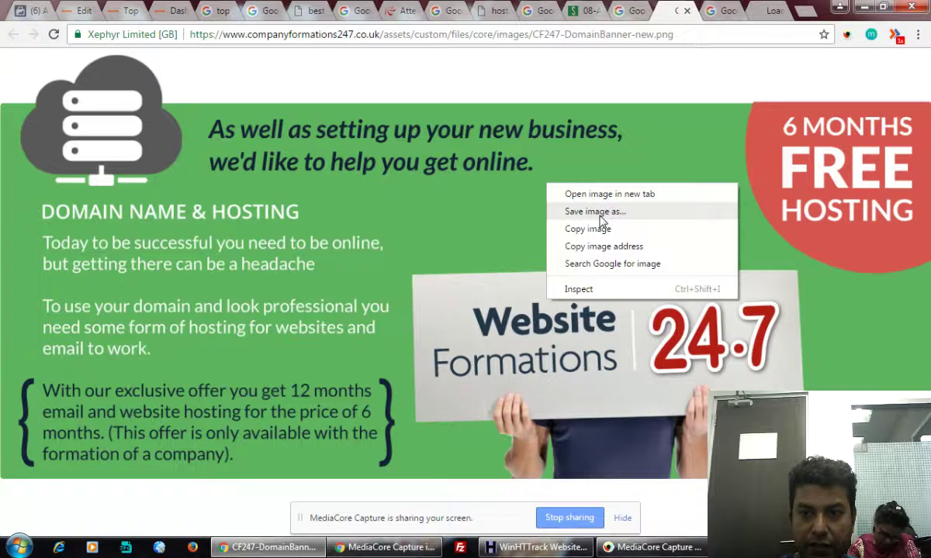
{"action": "left_click", "coordinate": [601, 217]}
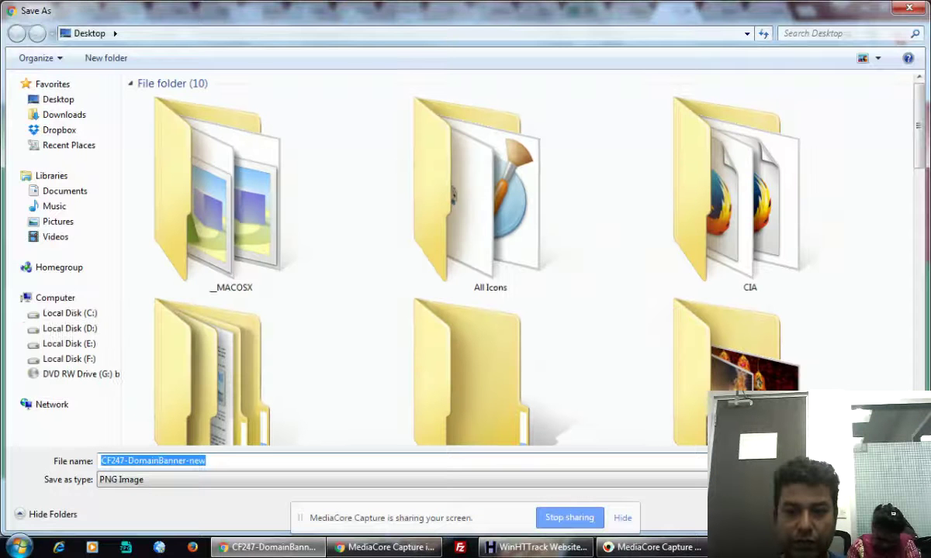
{"action": "key", "text": "Return"}
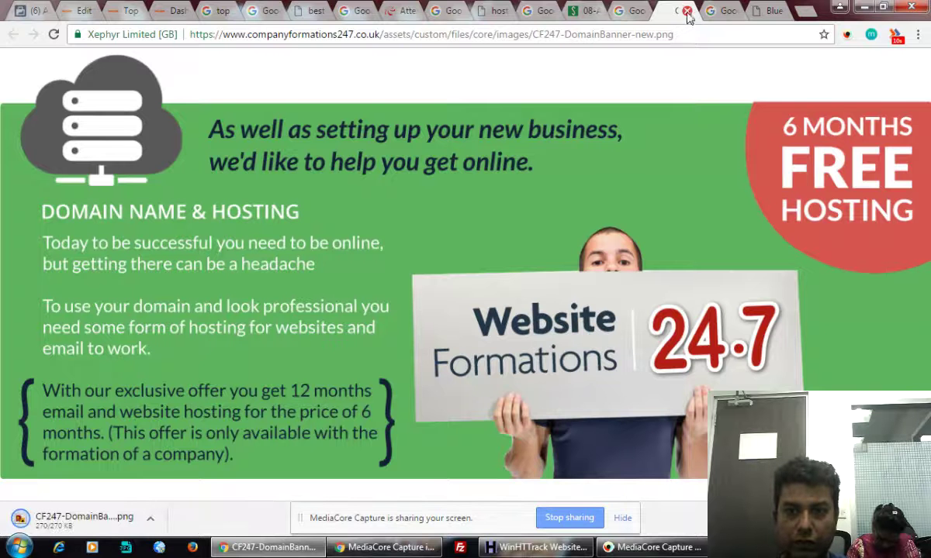
{"action": "left_click", "coordinate": [687, 11]}
Step: Save the full-size Bluehost image to the Desktop as a PNG, and close its tab plus the Bluehost and green banner preview tabs
{"action": "left_click", "coordinate": [733, 11]}
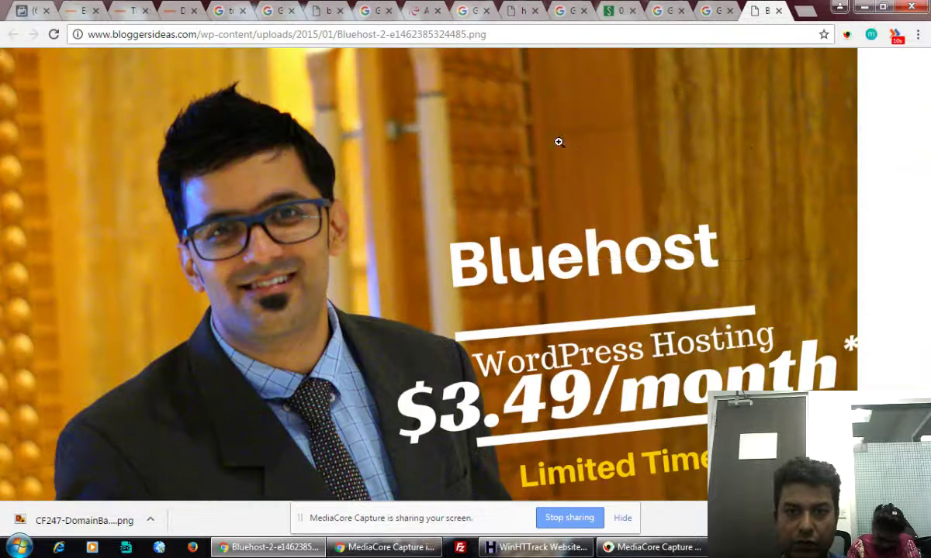
{"action": "right_click", "coordinate": [558, 141]}
{"action": "left_click", "coordinate": [598, 171]}
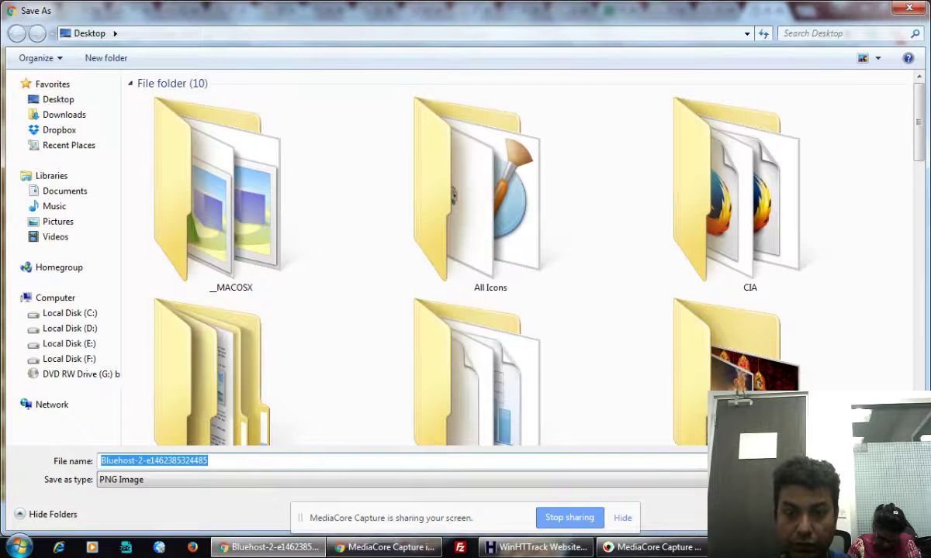
{"action": "key", "text": "Return"}
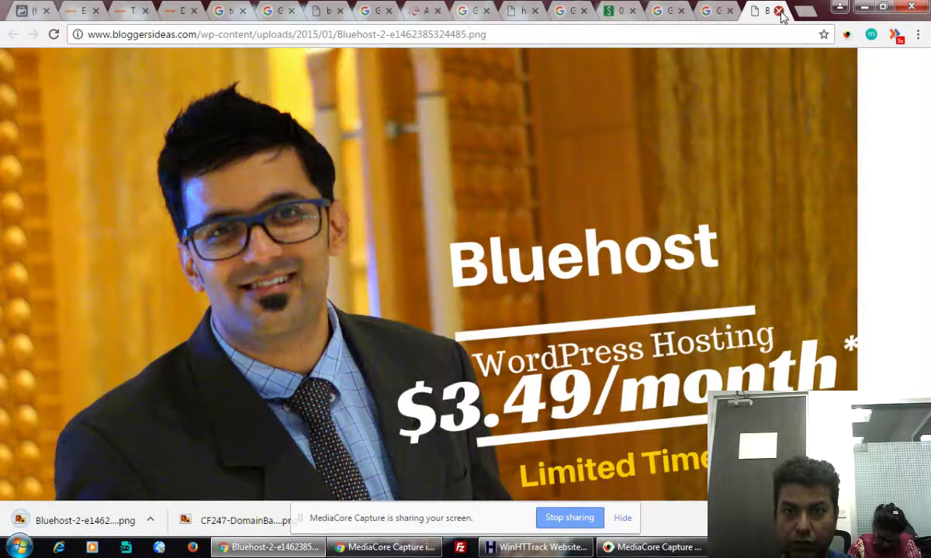
{"action": "left_click", "coordinate": [779, 11]}
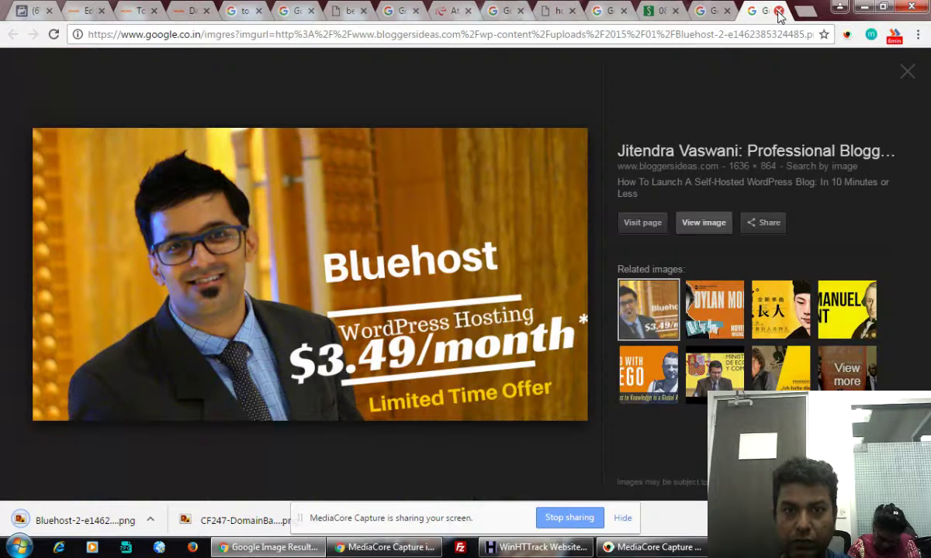
{"action": "left_click", "coordinate": [779, 11]}
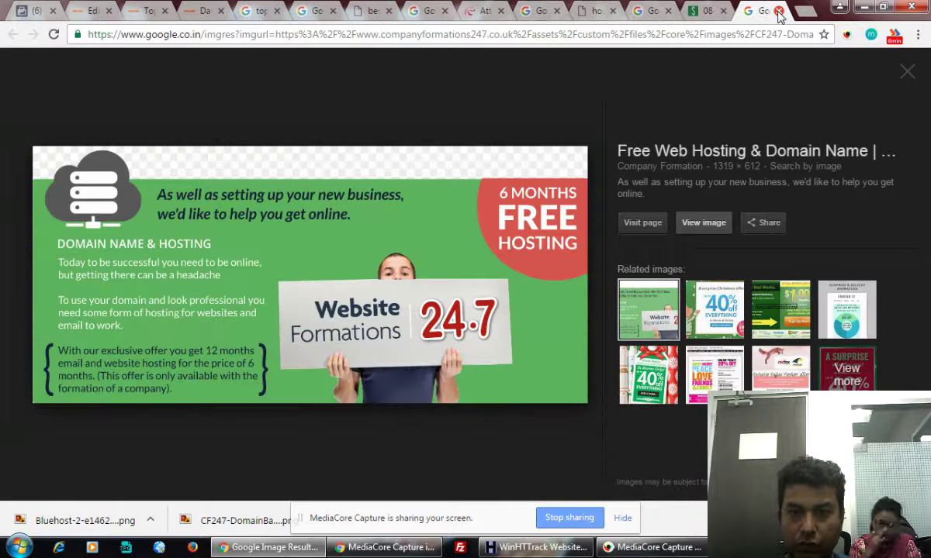
{"action": "left_click", "coordinate": [779, 11]}
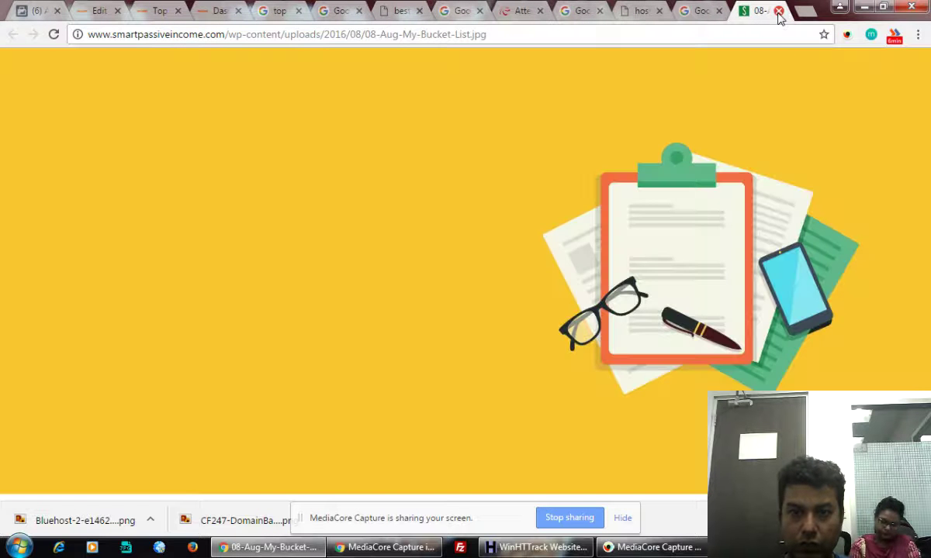
Step: Save the full-size yellow clipboard banner to the Desktop as 08-Aug-My-Bucket-List in JPEG format, and close its image and preview tabs
{"action": "right_click", "coordinate": [686, 128]}
{"action": "left_click", "coordinate": [725, 164]}
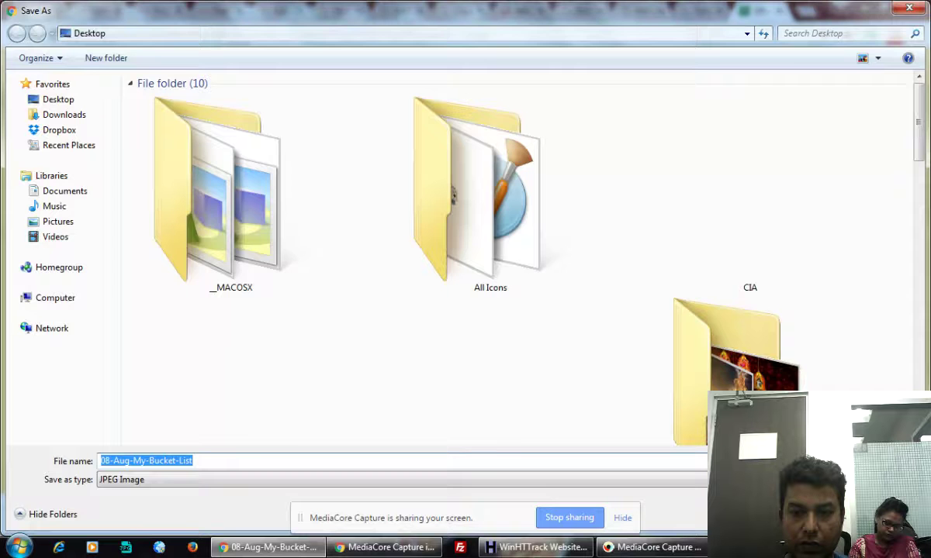
{"action": "key", "text": "Return"}
{"action": "left_click", "coordinate": [780, 11]}
{"action": "left_click", "coordinate": [779, 11]}
Step: Save the full-size dark red-cloud banner to the Desktop as hosting-banner, and close its image and preview tabs
{"action": "right_click", "coordinate": [682, 148]}
{"action": "left_click", "coordinate": [739, 190]}
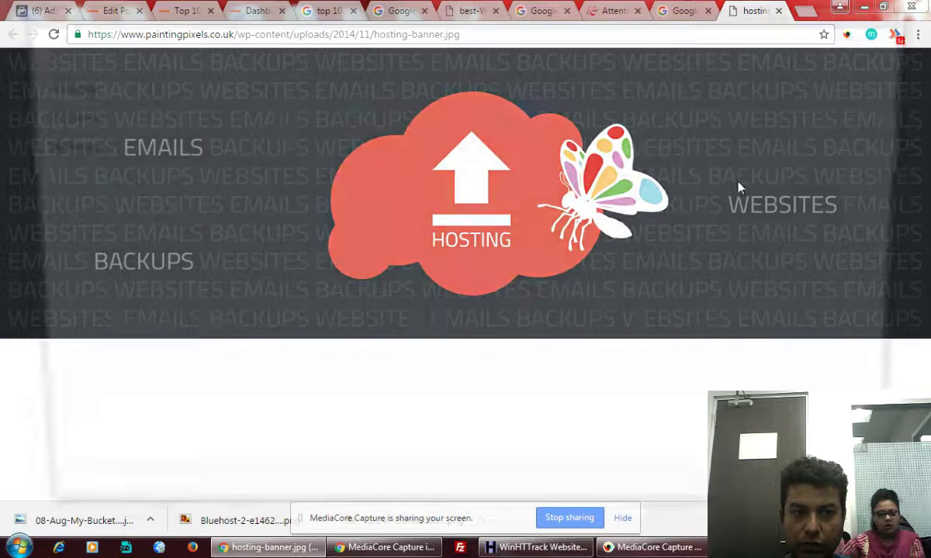
{"action": "key", "text": "Return"}
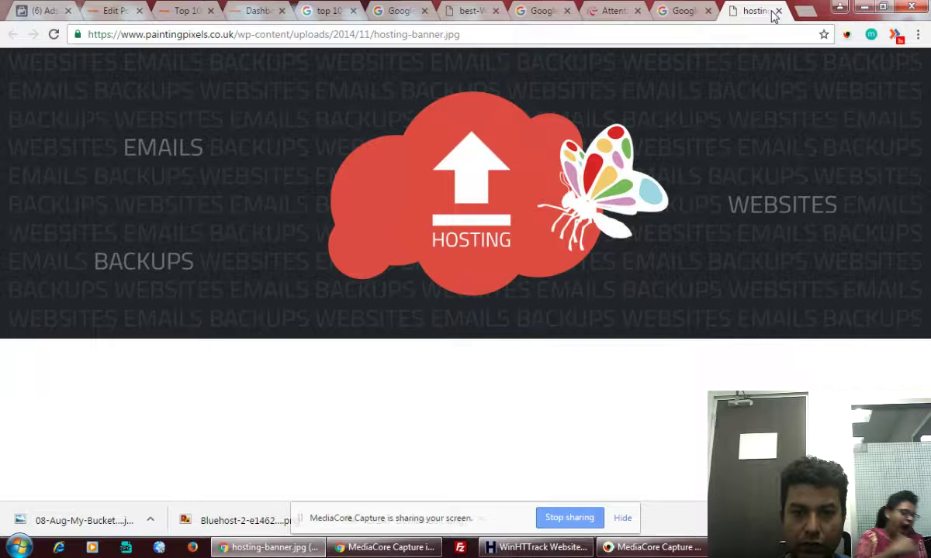
{"action": "left_click", "coordinate": [776, 11]}
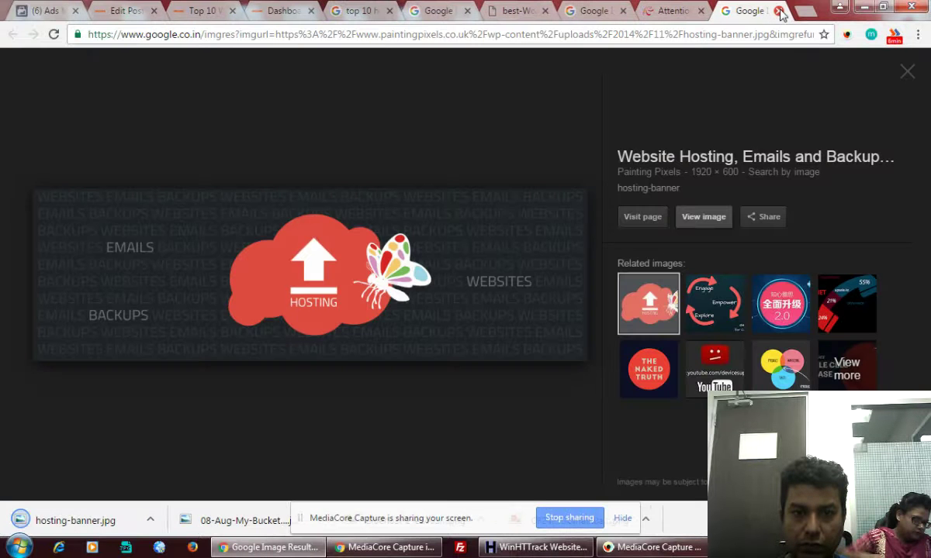
{"action": "left_click", "coordinate": [776, 12]}
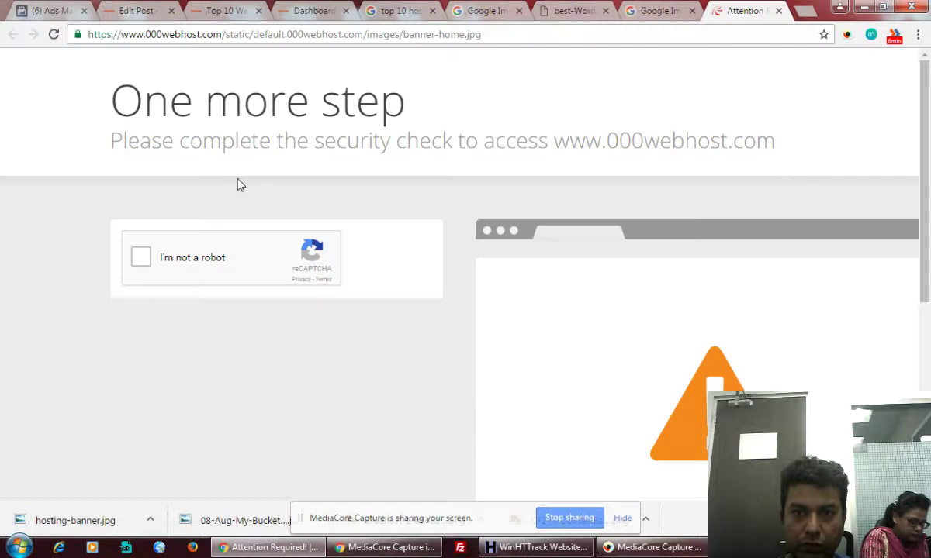
Step: Save the WordPress hosting image to the Desktop as best-WordPress-Hosting-Compared in PNG format, and close its preview and the 000webhost preview
{"action": "left_click", "coordinate": [648, 11]}
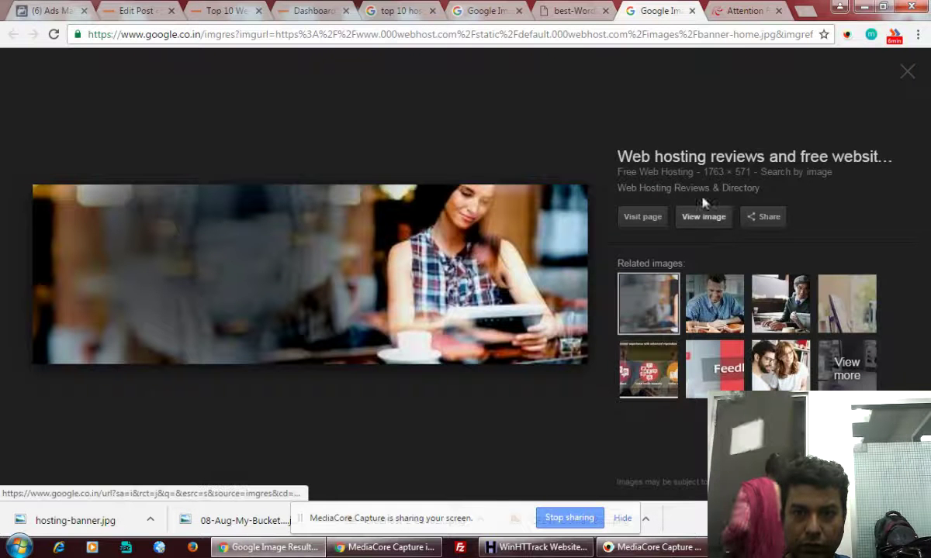
{"action": "left_click", "coordinate": [690, 13]}
{"action": "left_click", "coordinate": [588, 9]}
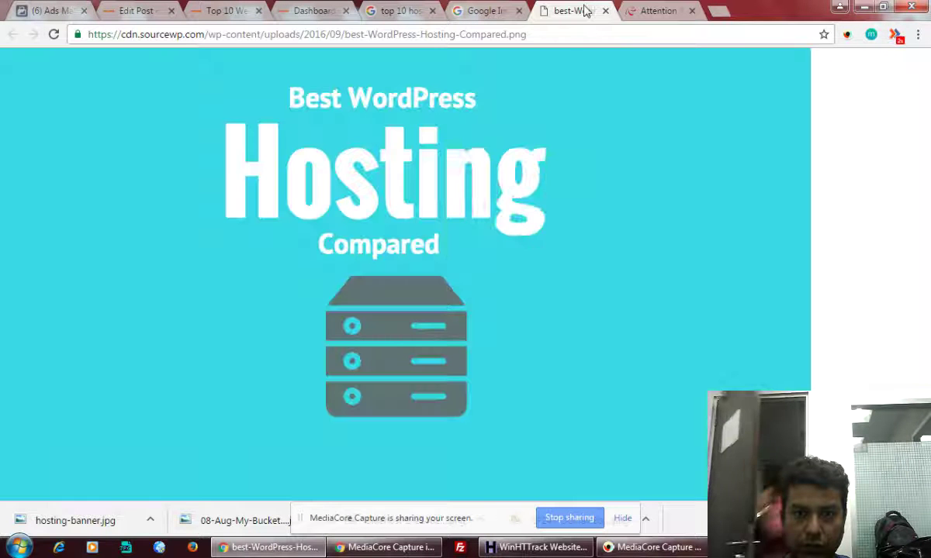
{"action": "right_click", "coordinate": [448, 142]}
{"action": "left_click", "coordinate": [495, 168]}
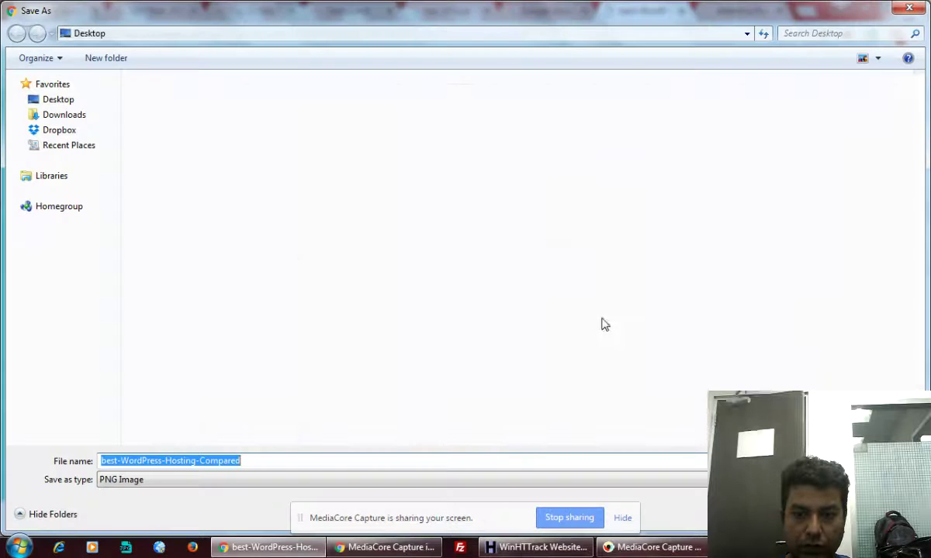
{"action": "key", "text": "Return"}
{"action": "left_click", "coordinate": [555, 11]}
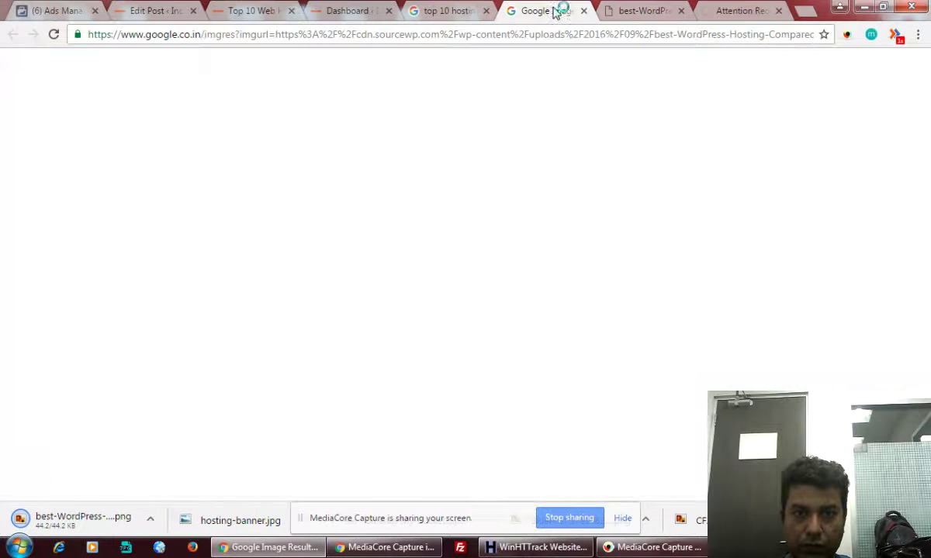
{"action": "left_click", "coordinate": [583, 12]}
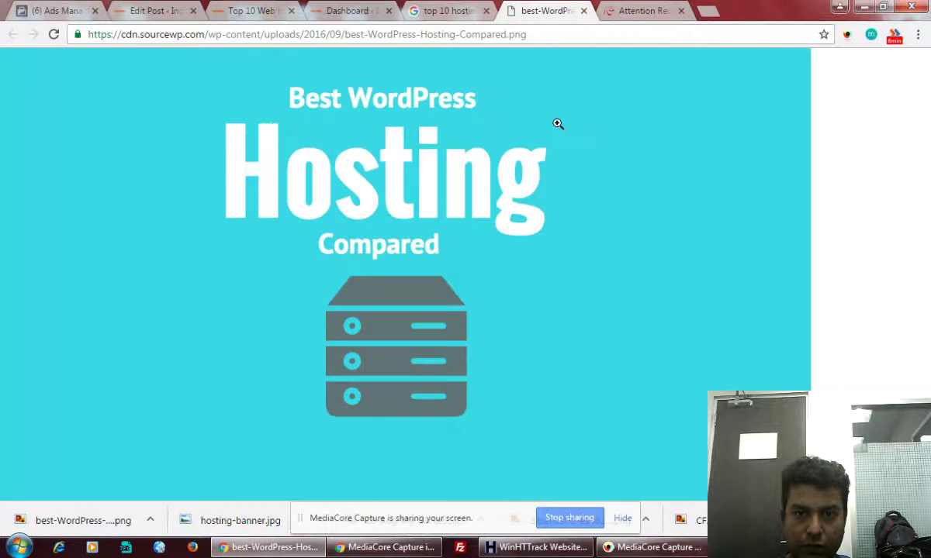
Step: Save a second copy of the WordPress hosting image to the Desktop as best-WordPress-Hosting-Compared (1), and close its tab
{"action": "right_click", "coordinate": [564, 132]}
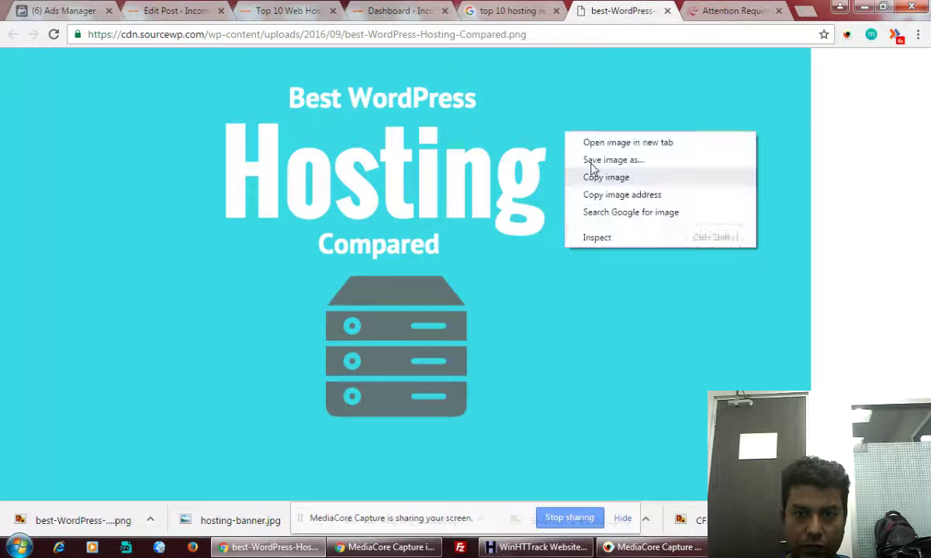
{"action": "left_click", "coordinate": [621, 159]}
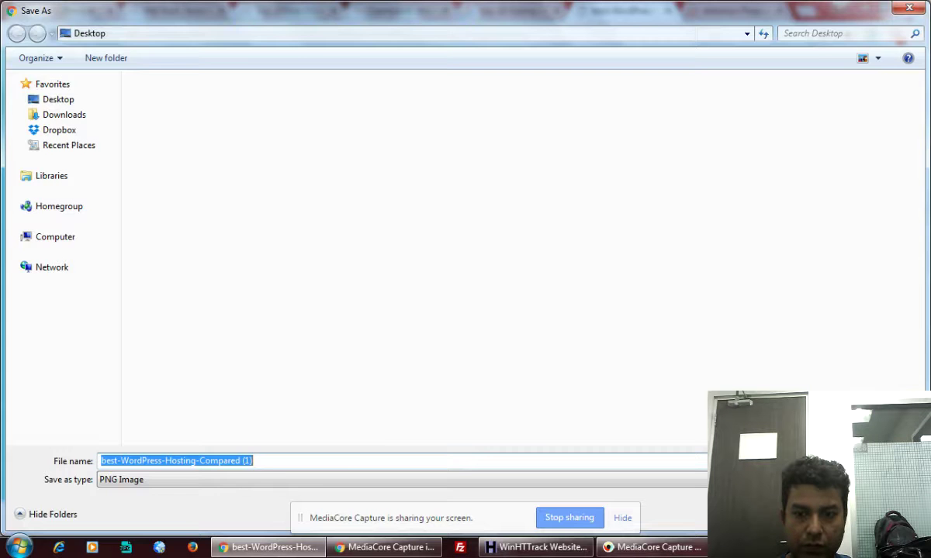
{"action": "key", "text": "Return"}
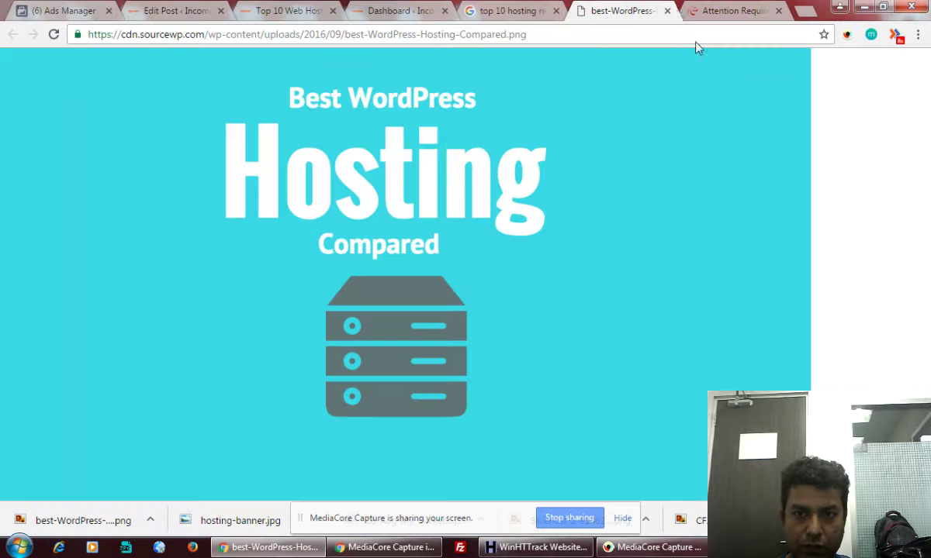
{"action": "left_click", "coordinate": [668, 10]}
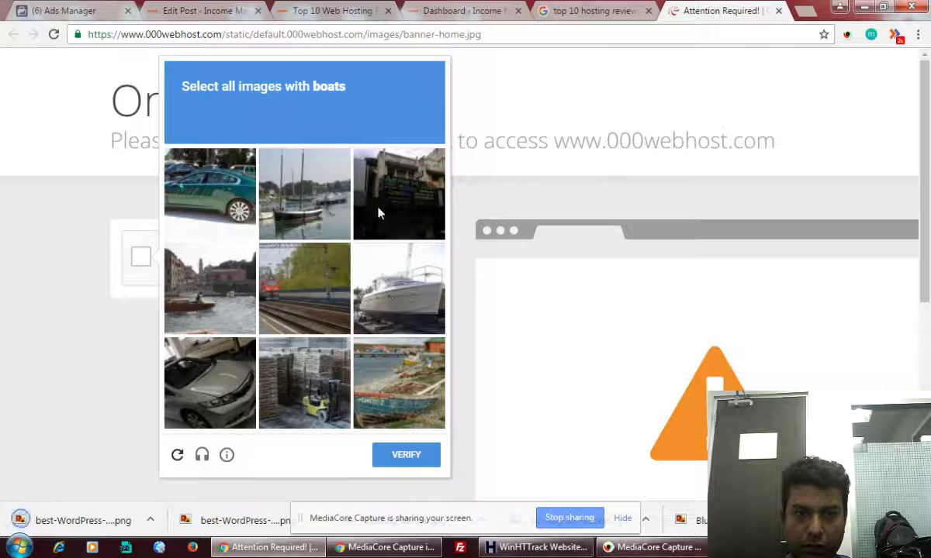
Step: Complete the 000webhost security check by selecting all images with boats and submitting them for verification
{"action": "left_click", "coordinate": [310, 225]}
{"action": "left_click", "coordinate": [194, 299]}
{"action": "left_click", "coordinate": [365, 288]}
{"action": "left_click", "coordinate": [401, 386]}
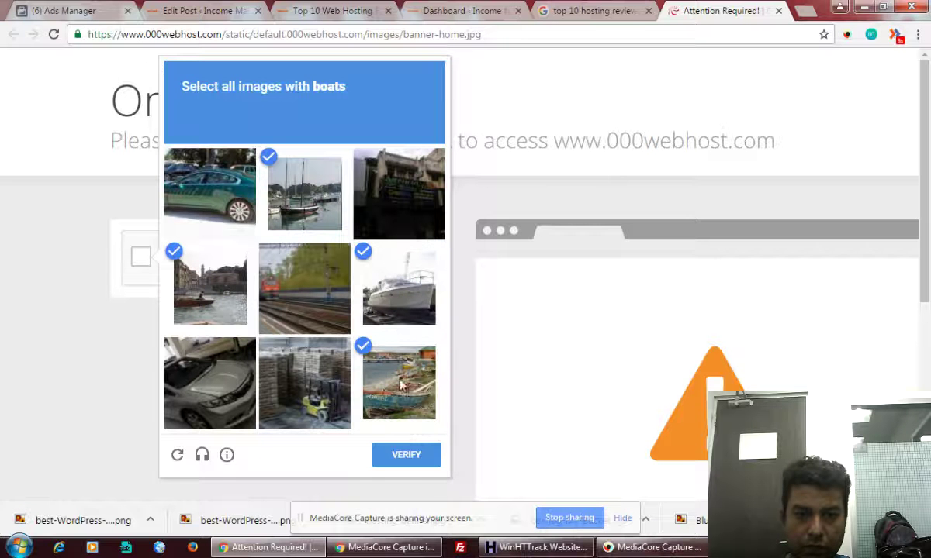
{"action": "left_click", "coordinate": [407, 455]}
Step: Return to the Google Images results and change the search to "web hosting reviews banner"
{"action": "left_click", "coordinate": [591, 11]}
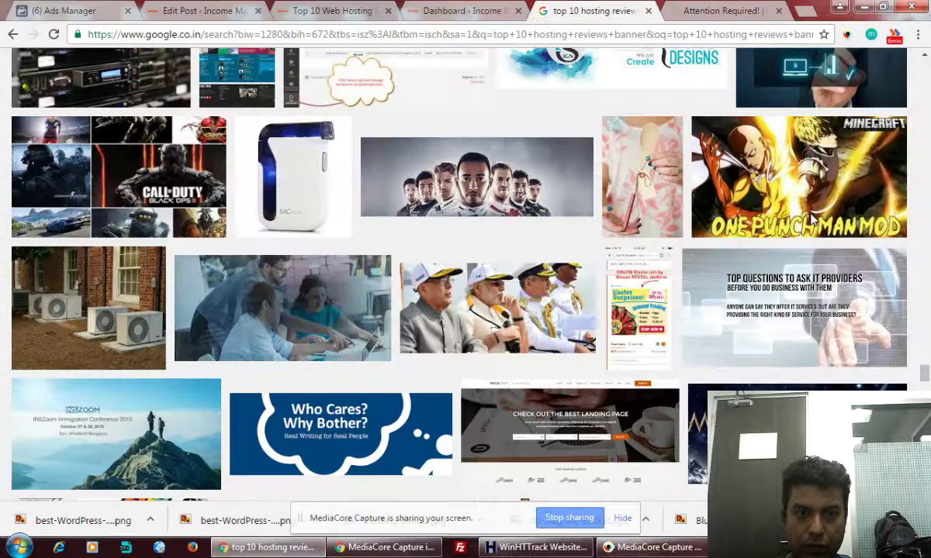
{"action": "scroll", "coordinate": [928, 269], "scroll_direction": "up", "scroll_amount": 3}
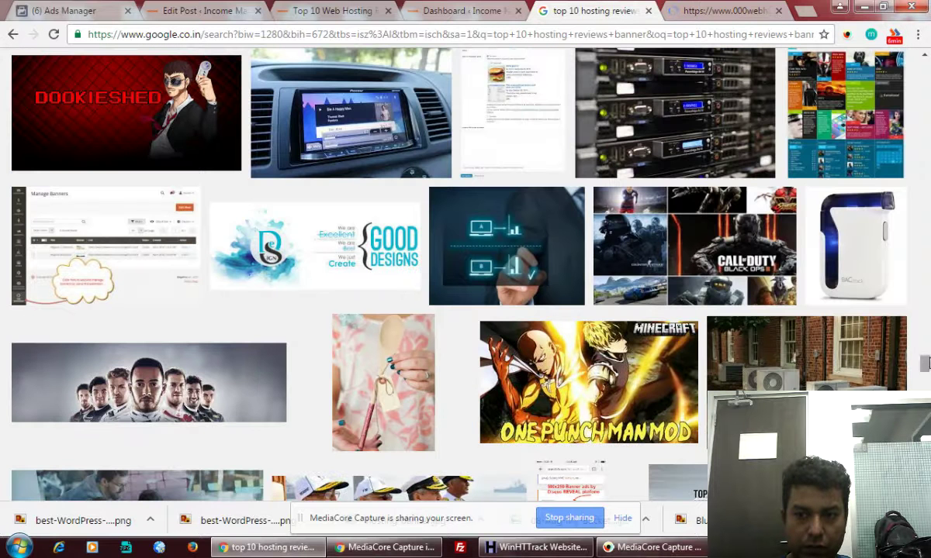
{"action": "scroll", "coordinate": [929, 311], "scroll_direction": "up", "scroll_amount": 5}
{"action": "scroll", "coordinate": [928, 103], "scroll_direction": "up", "scroll_amount": 5}
{"action": "left_click", "coordinate": [177, 68]}
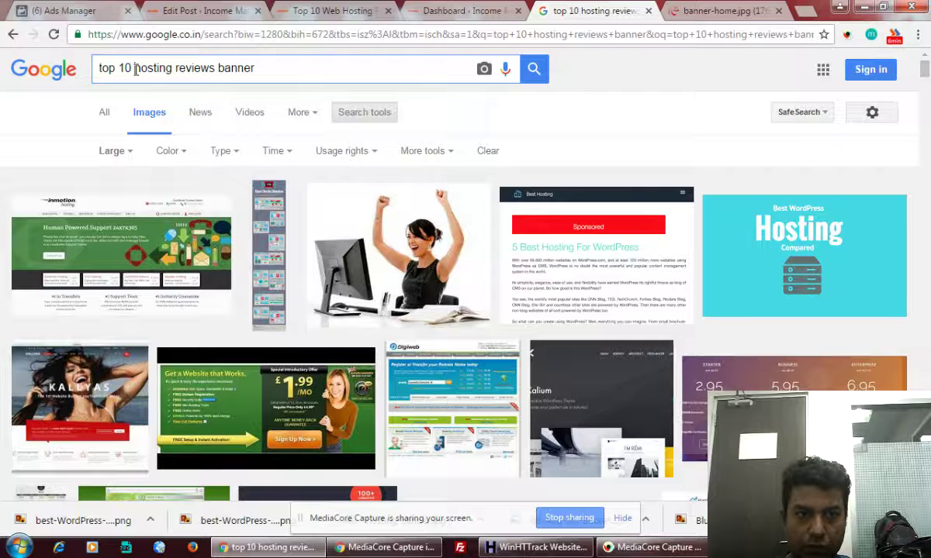
{"action": "type", "text": "web"}
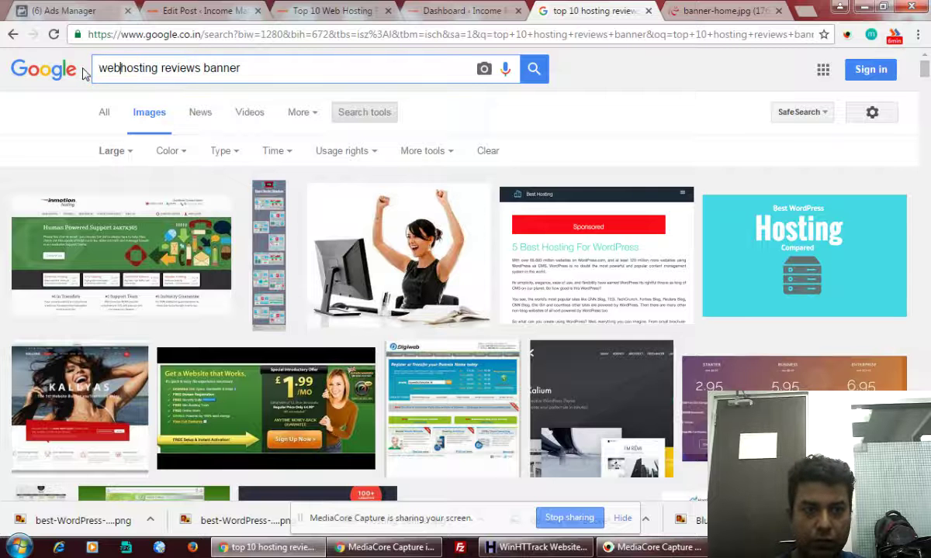
{"action": "left_click", "coordinate": [239, 67]}
{"action": "key", "text": "Return"}
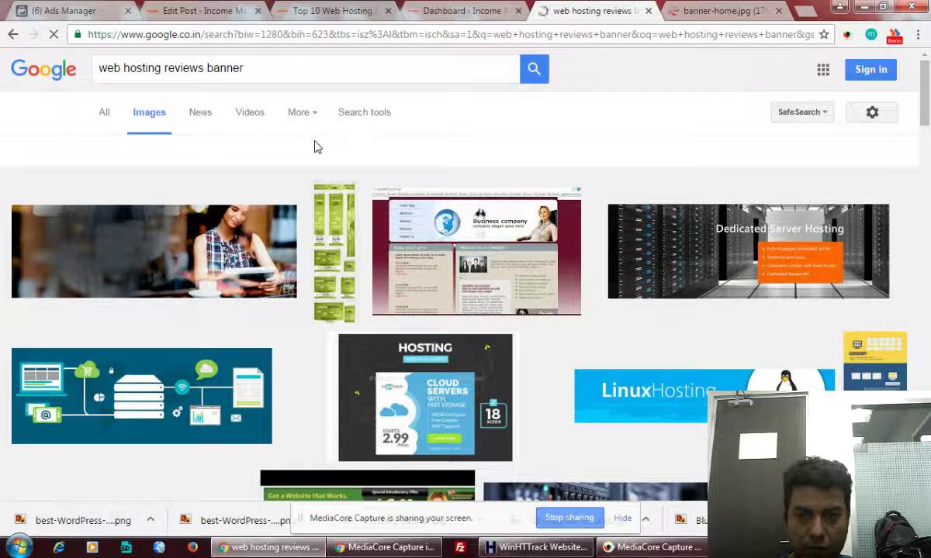
Step: Open the previews of the woman with red glasses banner and the blonde woman on the phone banner in new tabs
{"action": "scroll", "coordinate": [314, 148], "scroll_direction": "down", "scroll_amount": 3}
{"action": "scroll", "coordinate": [314, 147], "scroll_direction": "down", "scroll_amount": 4}
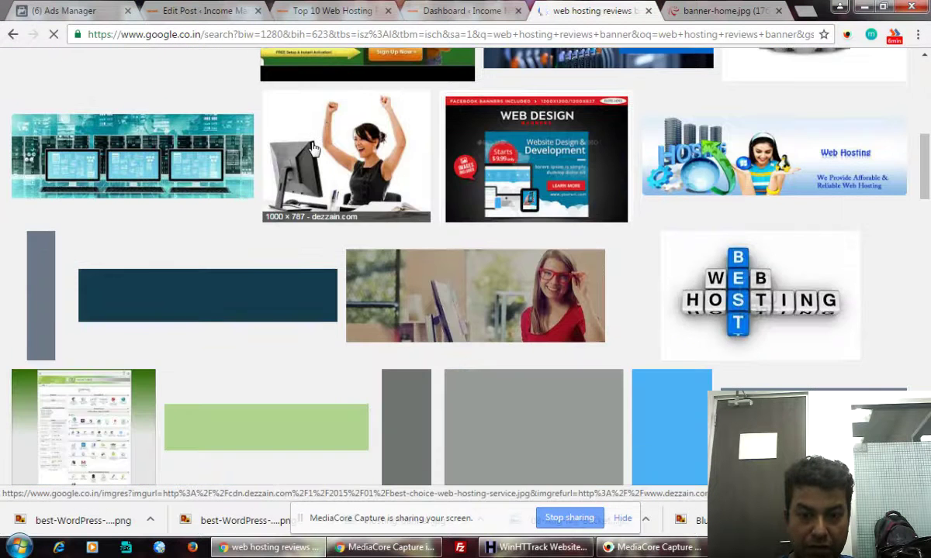
{"action": "right_click", "coordinate": [482, 294]}
{"action": "left_click", "coordinate": [531, 303]}
{"action": "scroll", "coordinate": [522, 294], "scroll_direction": "down", "scroll_amount": 2}
{"action": "scroll", "coordinate": [522, 294], "scroll_direction": "down", "scroll_amount": 2}
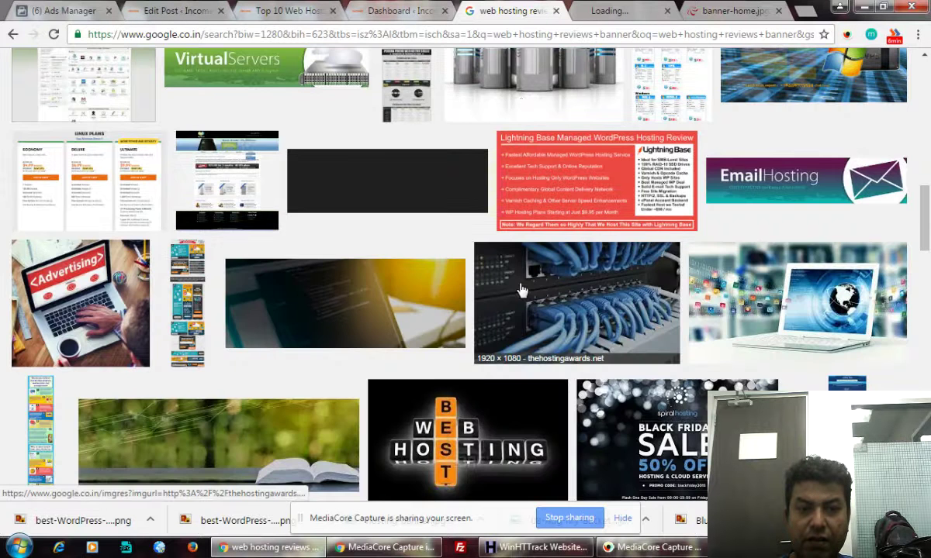
{"action": "scroll", "coordinate": [522, 290], "scroll_direction": "down", "scroll_amount": 3}
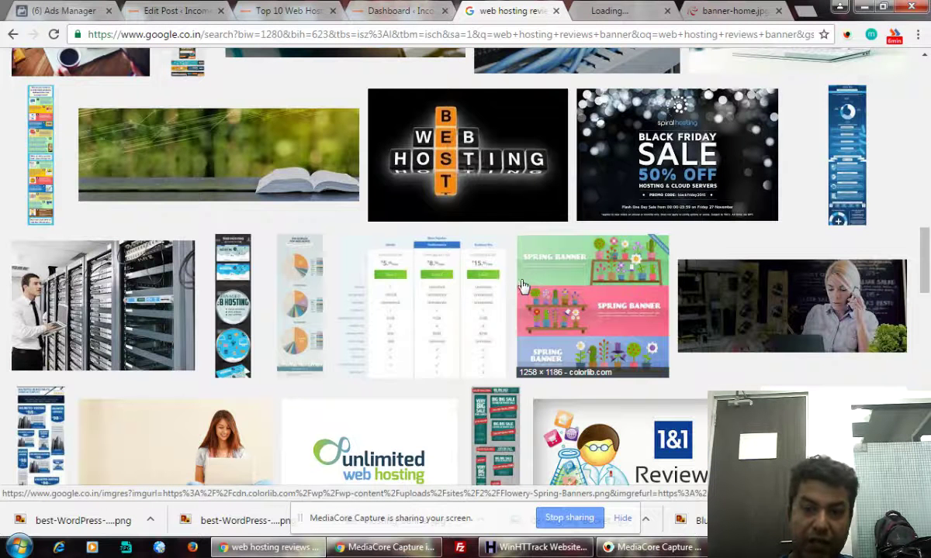
{"action": "right_click", "coordinate": [837, 313]}
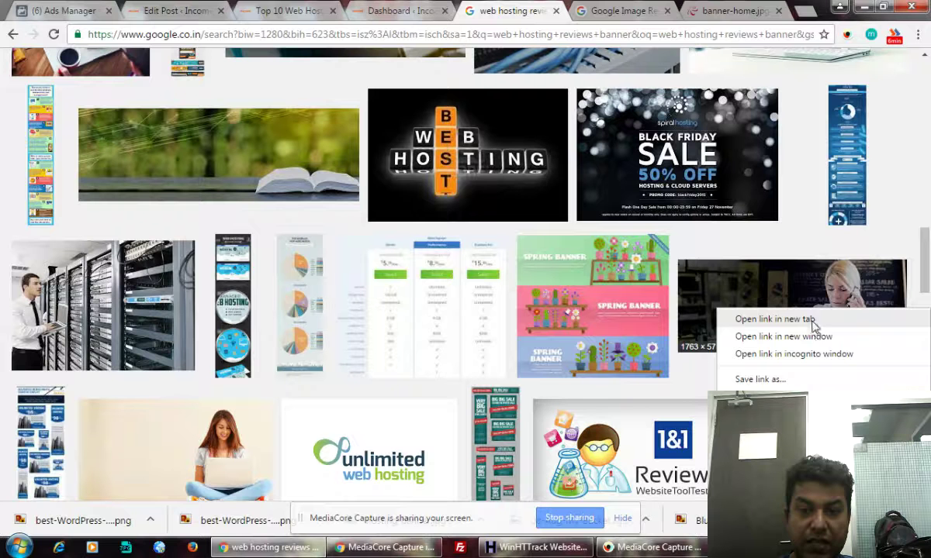
{"action": "left_click", "coordinate": [811, 320]}
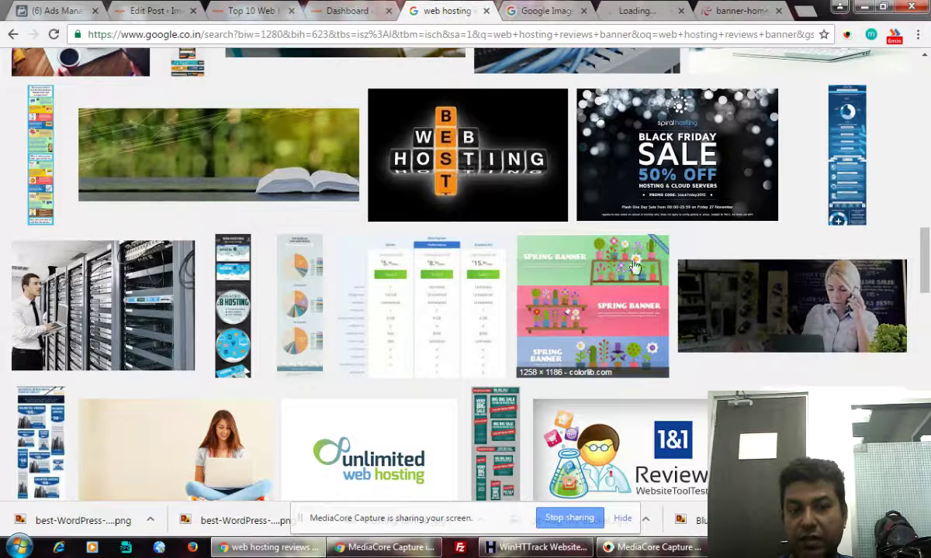
Step: Look through the remaining "web hosting reviews banner" results for more suitable large banners
{"action": "scroll", "coordinate": [618, 263], "scroll_direction": "down", "scroll_amount": 4}
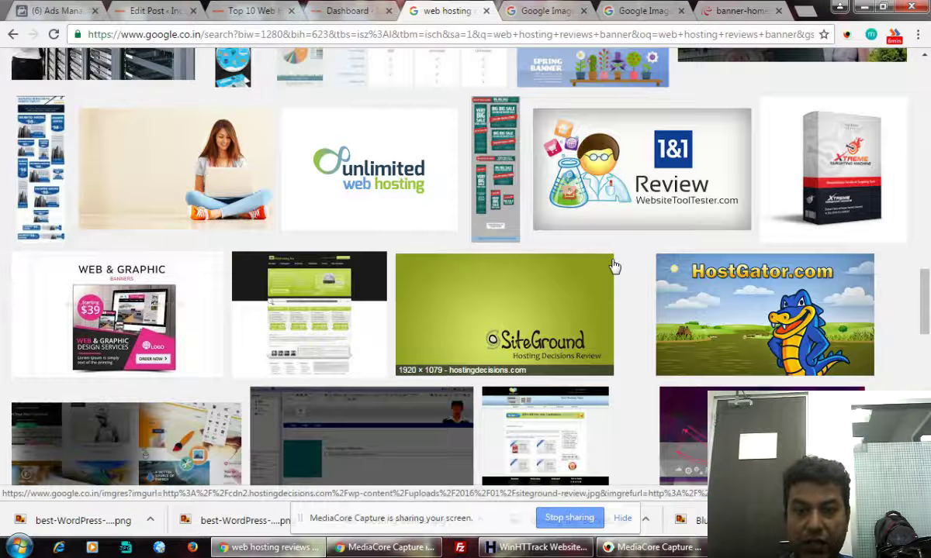
{"action": "scroll", "coordinate": [613, 266], "scroll_direction": "down", "scroll_amount": 3}
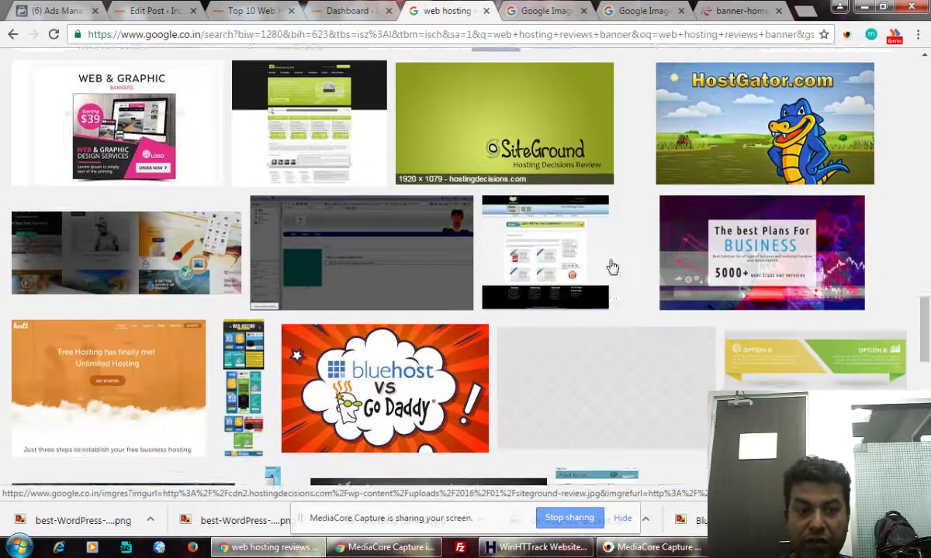
{"action": "scroll", "coordinate": [613, 266], "scroll_direction": "down", "scroll_amount": 3}
{"action": "scroll", "coordinate": [608, 266], "scroll_direction": "down", "scroll_amount": 5}
{"action": "scroll", "coordinate": [609, 267], "scroll_direction": "down", "scroll_amount": 3}
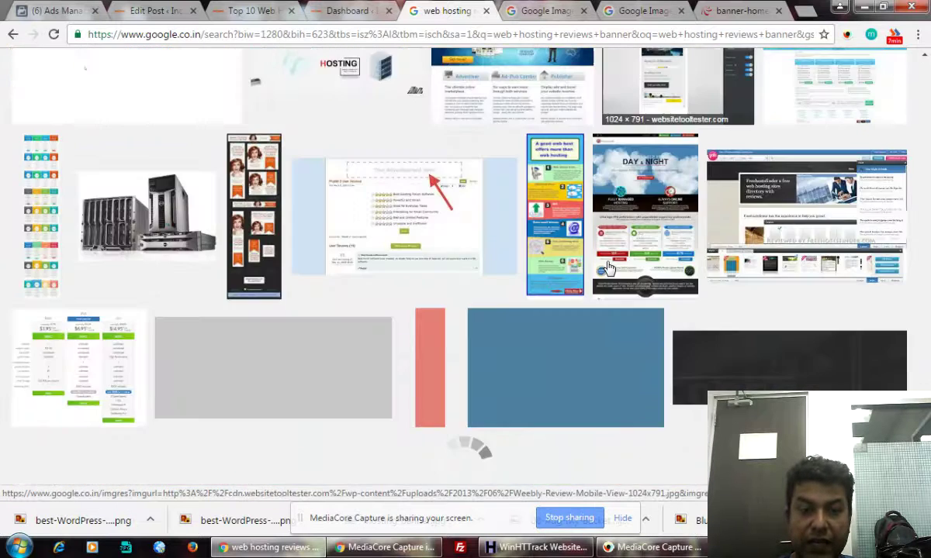
{"action": "scroll", "coordinate": [601, 264], "scroll_direction": "up", "scroll_amount": 15}
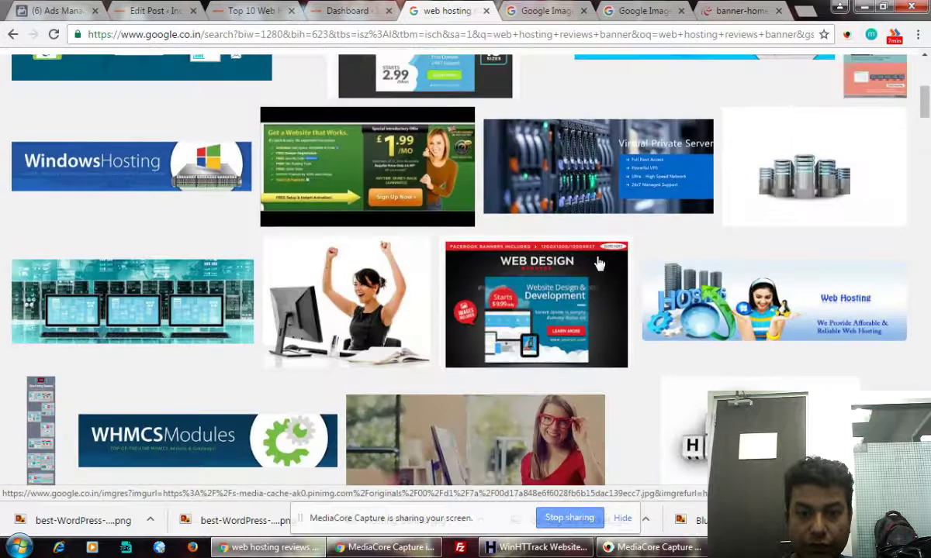
{"action": "scroll", "coordinate": [599, 264], "scroll_direction": "up", "scroll_amount": 5}
Step: Replace "reviews" with "deals" in the query and search for "web hosting deals banner"
{"action": "left_click", "coordinate": [205, 69]}
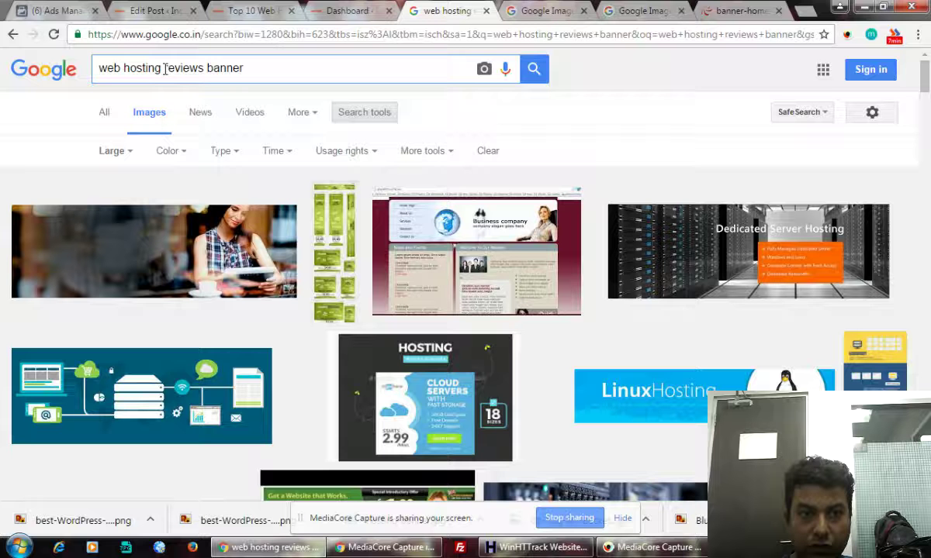
{"action": "left_click_drag", "start_coordinate": [164, 68], "coordinate": [206, 70]}
{"action": "key", "text": "BackSpace"}
{"action": "type", "text": "deals"}
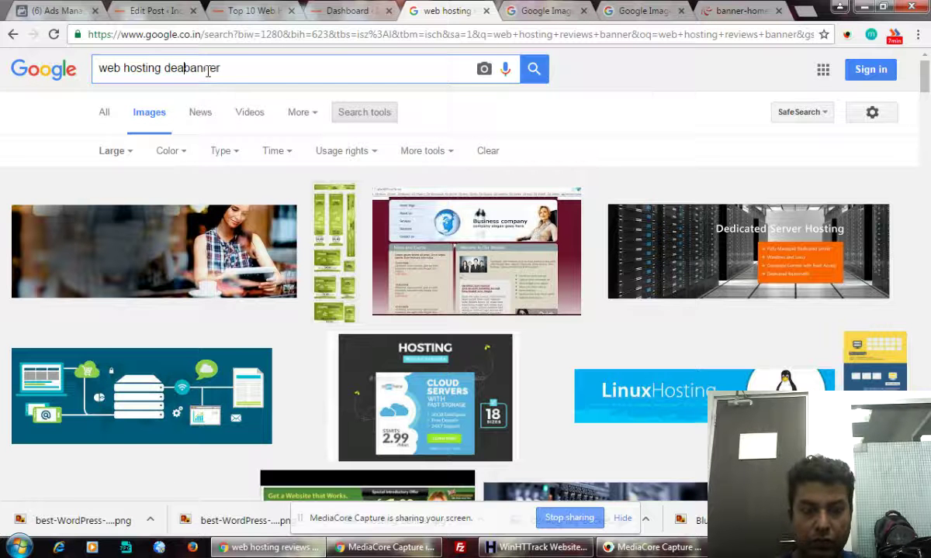
{"action": "key", "text": "Return"}
Step: Open the full-size version of the woman with red glasses banner, and close its preview and the blonde woman banner's preview
{"action": "left_click", "coordinate": [547, 11]}
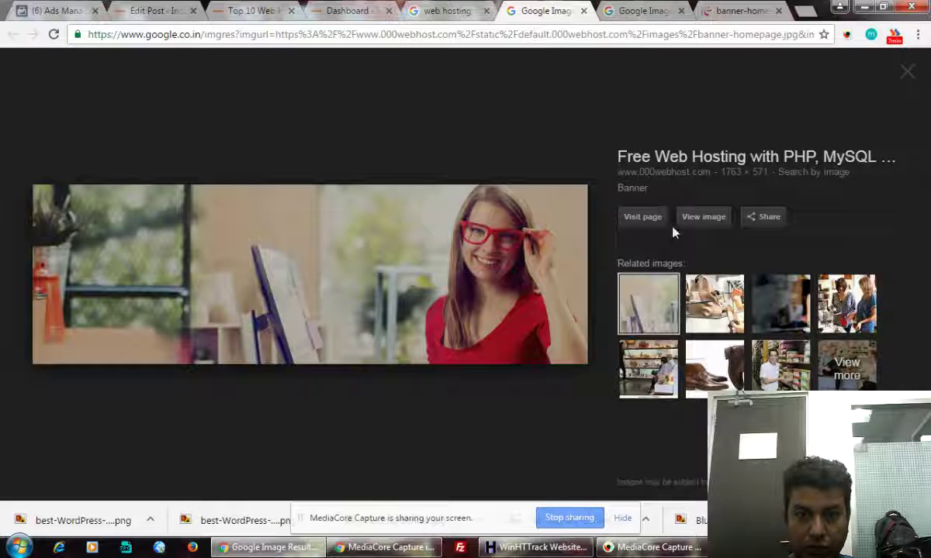
{"action": "left_click", "coordinate": [705, 219]}
{"action": "left_click", "coordinate": [518, 12]}
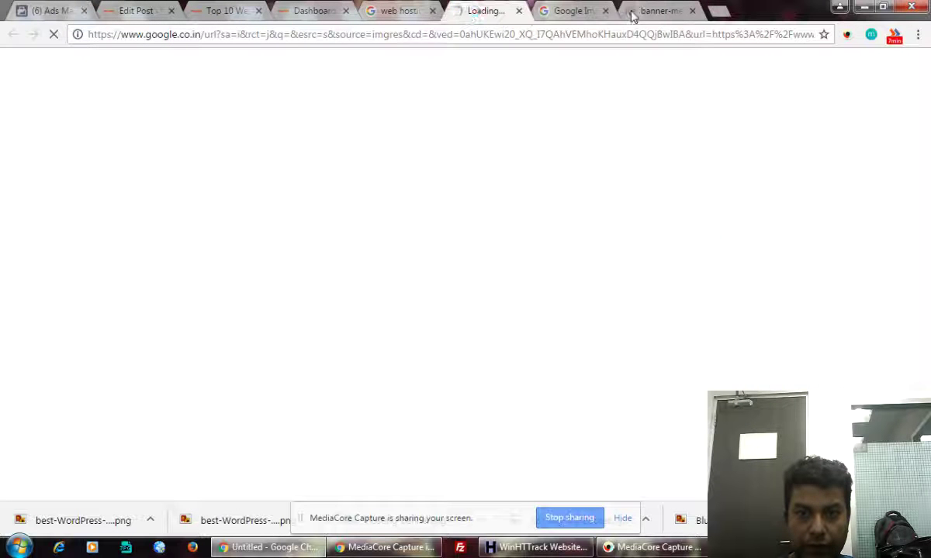
{"action": "left_click", "coordinate": [578, 11]}
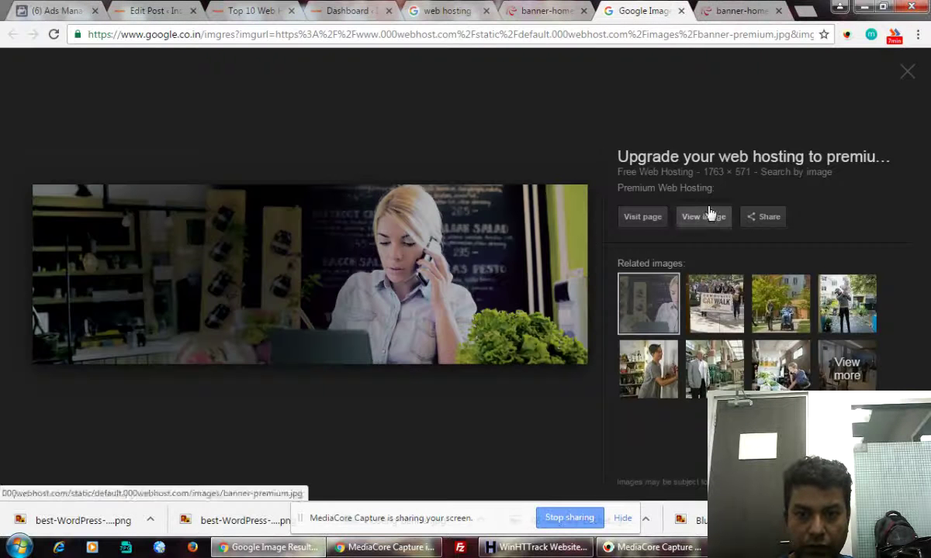
{"action": "left_click", "coordinate": [681, 12]}
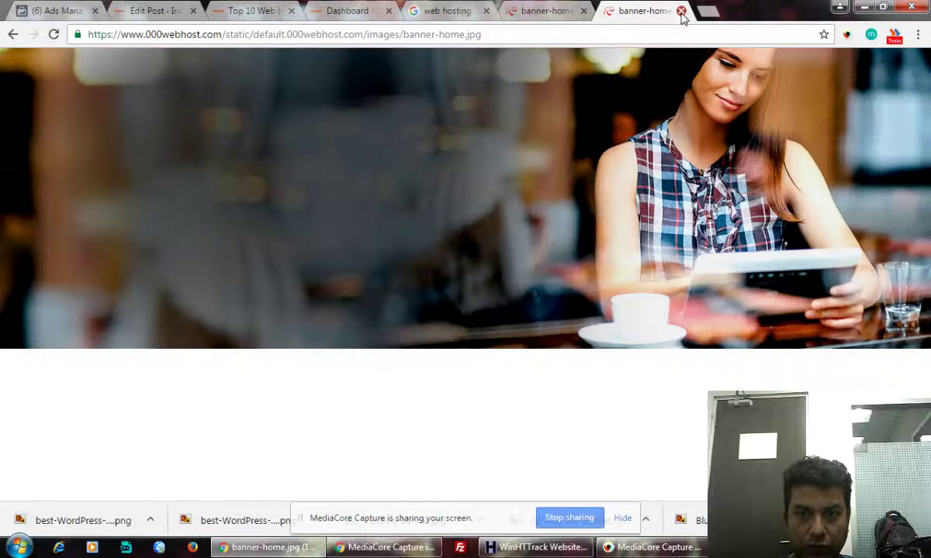
Step: Save banner-home.jpg, the woman with the tablet, to the Desktop and close its tab
{"action": "right_click", "coordinate": [619, 124]}
{"action": "left_click", "coordinate": [671, 165]}
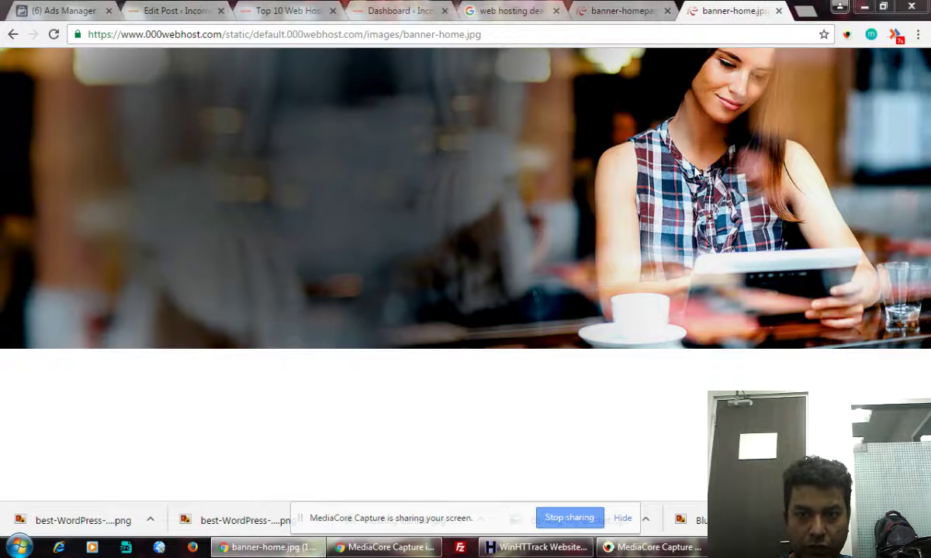
{"action": "key", "text": "Escape"}
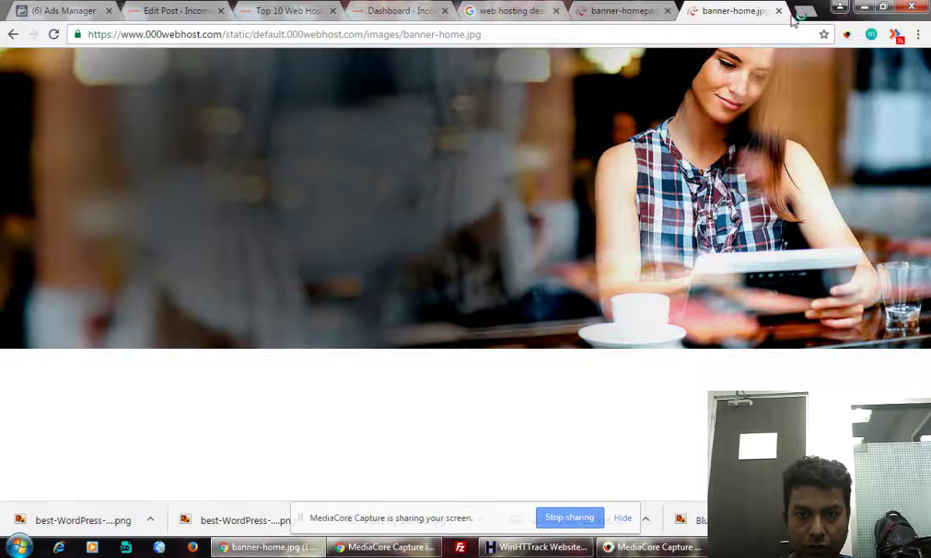
{"action": "left_click", "coordinate": [778, 11]}
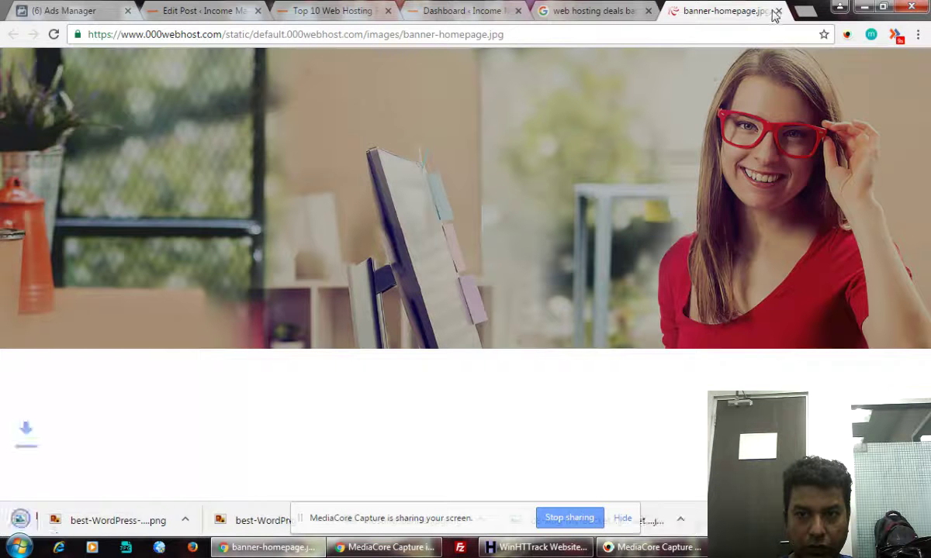
Step: Save banner-homepage.jpg, the woman with red glasses, to the Desktop and close its tab
{"action": "right_click", "coordinate": [680, 106]}
{"action": "left_click", "coordinate": [717, 133]}
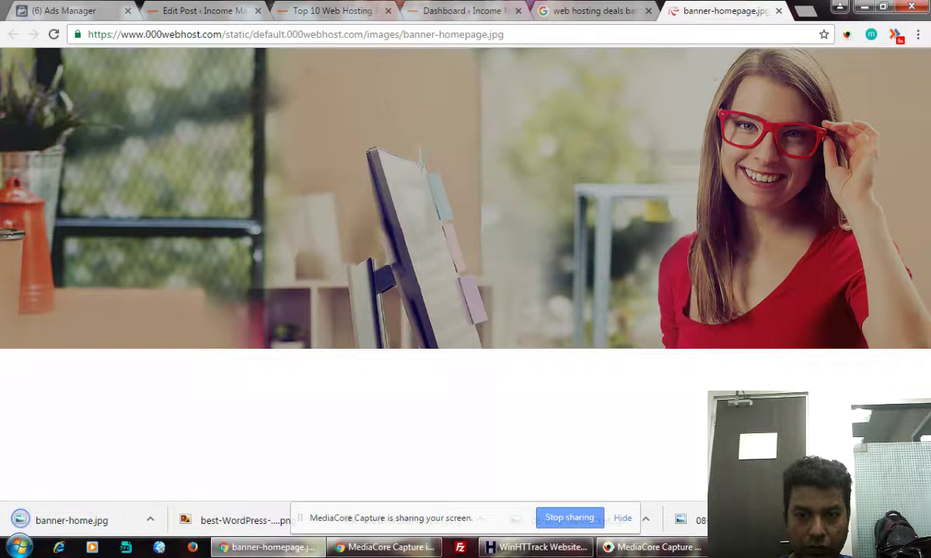
{"action": "key", "text": "Return"}
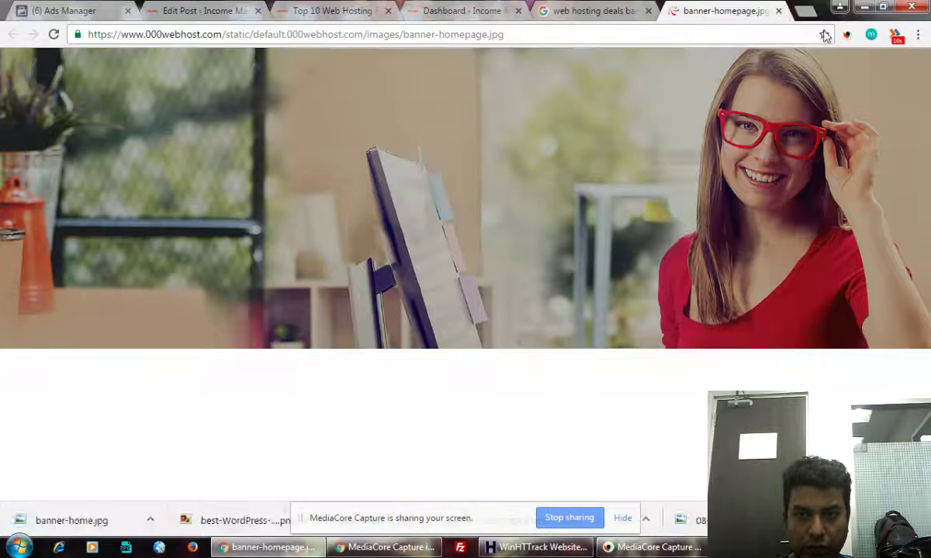
{"action": "left_click", "coordinate": [778, 11]}
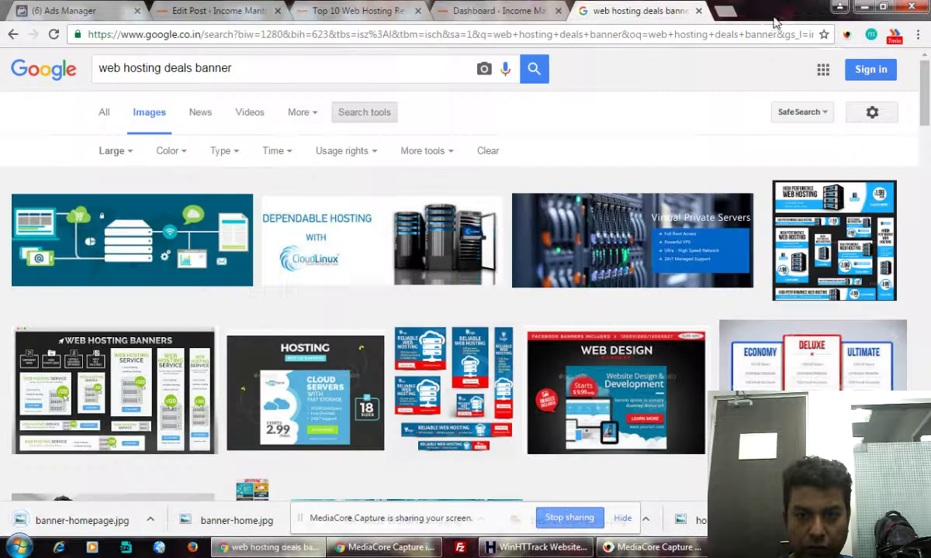
Step: Open the preview of the "Unlimited Web Hosting" banner from webbyz.com in a new tab
{"action": "left_click", "coordinate": [485, 10]}
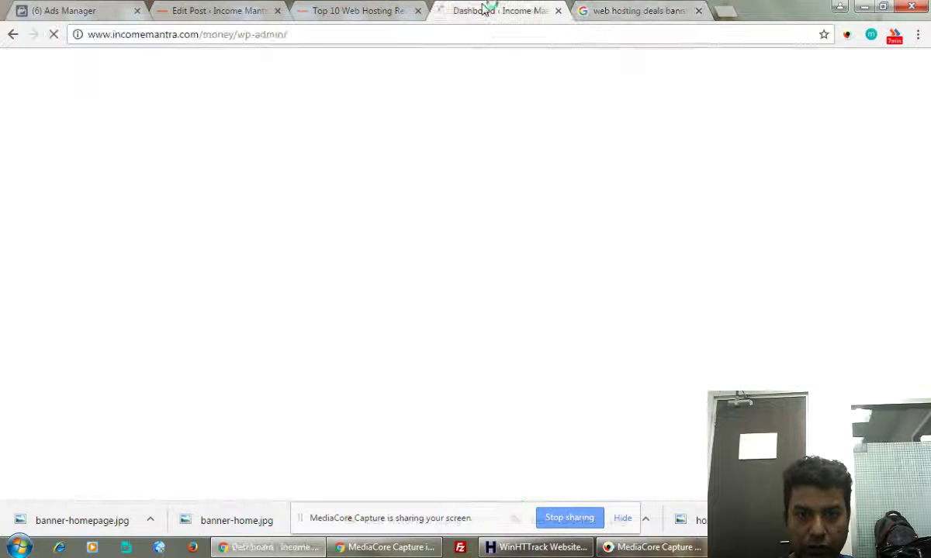
{"action": "left_click", "coordinate": [623, 10]}
{"action": "scroll", "coordinate": [602, 214], "scroll_direction": "down", "scroll_amount": 5}
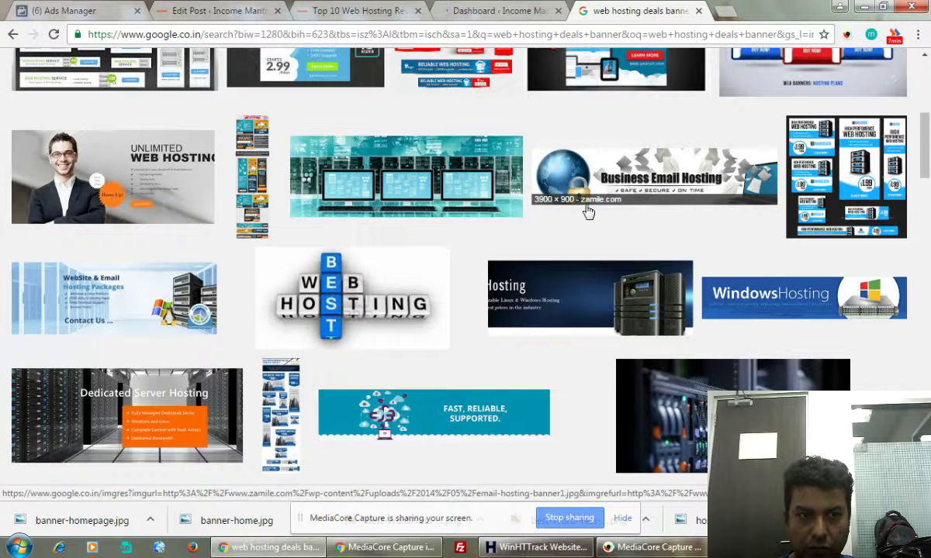
{"action": "right_click", "coordinate": [166, 186]}
{"action": "left_click", "coordinate": [209, 199]}
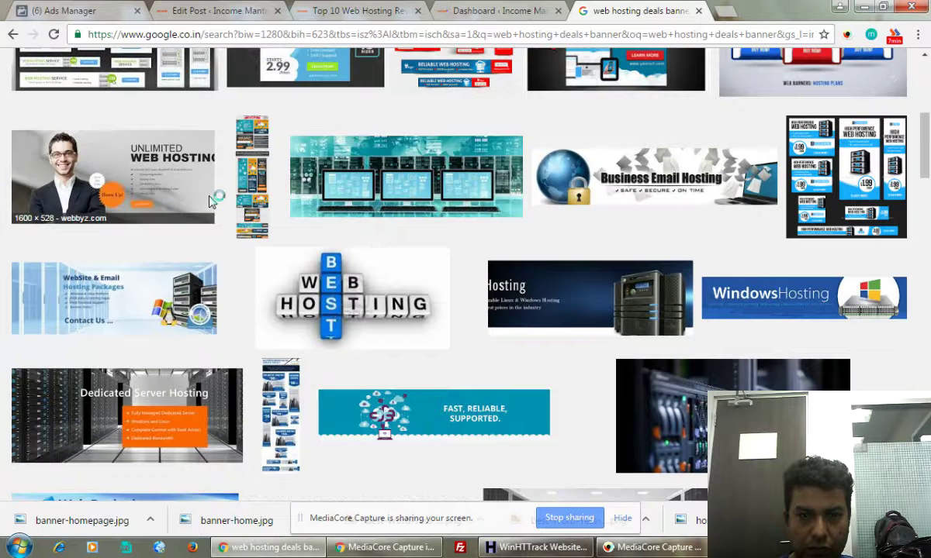
Step: Look through the remaining "web hosting deals banner" results for more suitable large banners
{"action": "scroll", "coordinate": [209, 199], "scroll_direction": "down", "scroll_amount": 5}
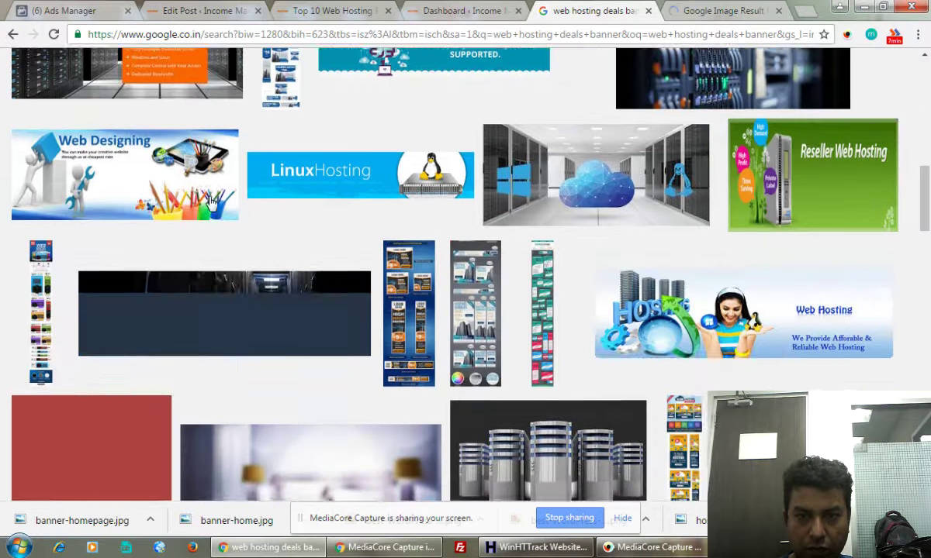
{"action": "scroll", "coordinate": [210, 201], "scroll_direction": "down", "scroll_amount": 10}
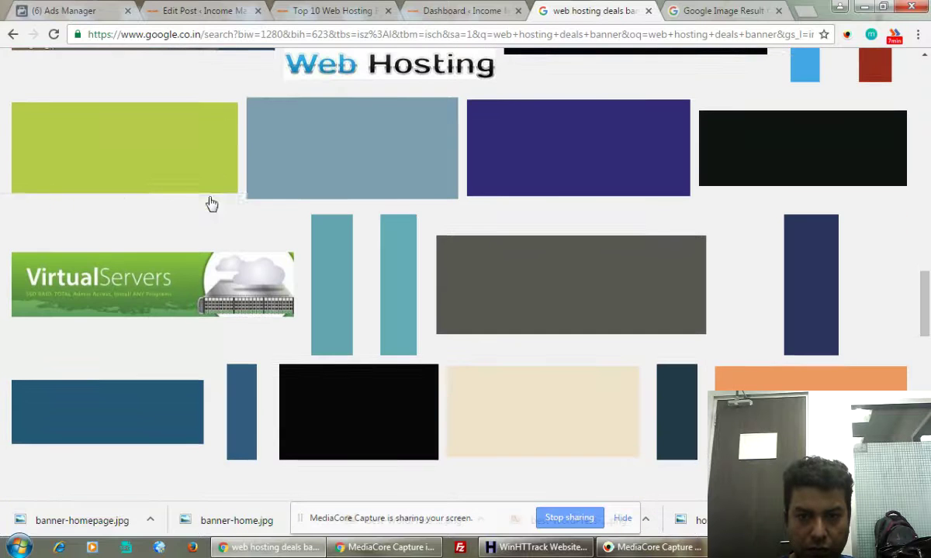
{"action": "scroll", "coordinate": [211, 203], "scroll_direction": "up", "scroll_amount": 2}
{"action": "scroll", "coordinate": [210, 203], "scroll_direction": "down", "scroll_amount": 6}
{"action": "scroll", "coordinate": [209, 203], "scroll_direction": "down", "scroll_amount": 4}
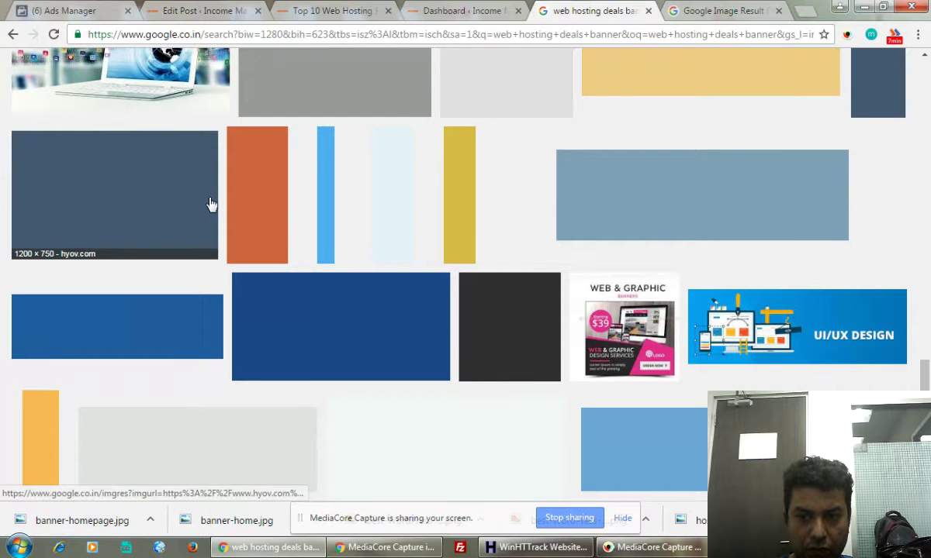
{"action": "scroll", "coordinate": [210, 203], "scroll_direction": "up", "scroll_amount": 8}
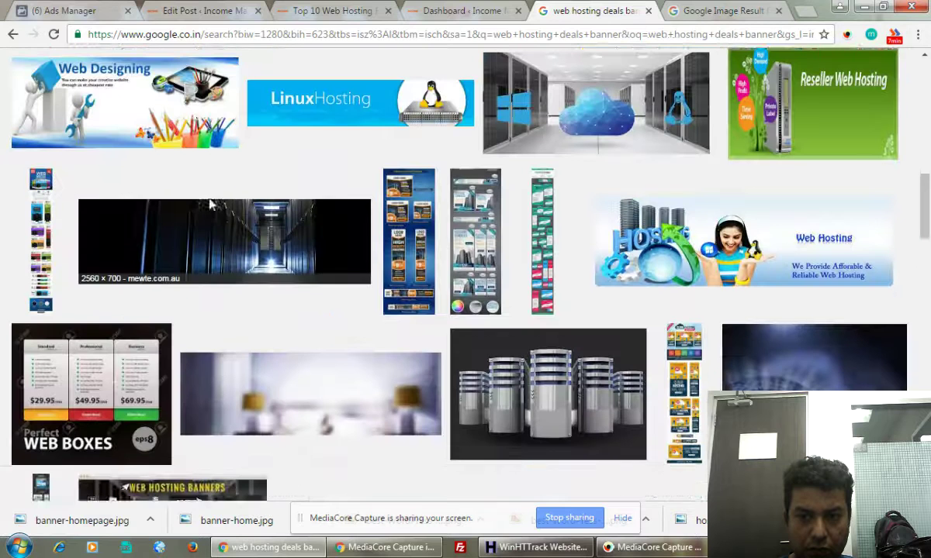
{"action": "scroll", "coordinate": [210, 203], "scroll_direction": "up", "scroll_amount": 5}
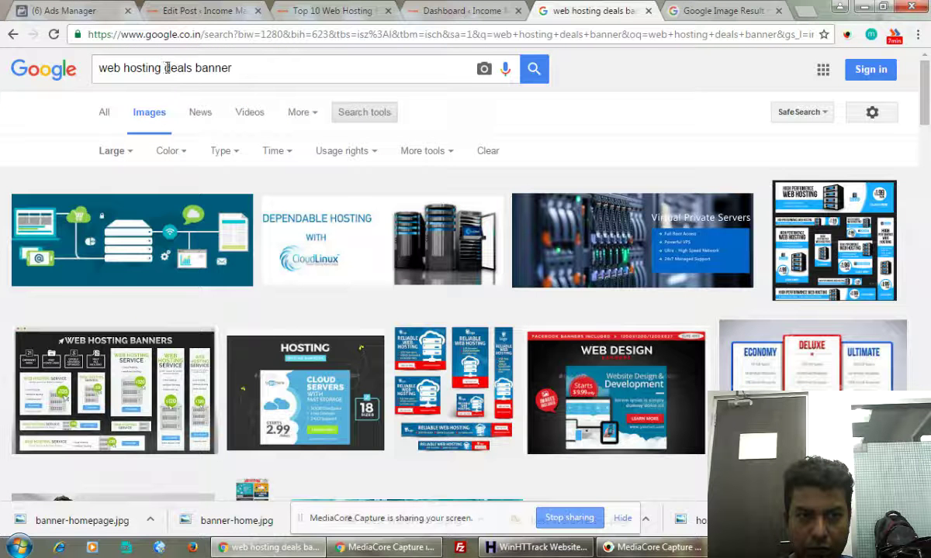
Step: Search images for "web hosting discounts" and look through the results for suitable large banners
{"action": "left_click", "coordinate": [165, 67]}
{"action": "left_click_drag", "start_coordinate": [164, 68], "coordinate": [307, 61]}
{"action": "type", "text": "discounts"}
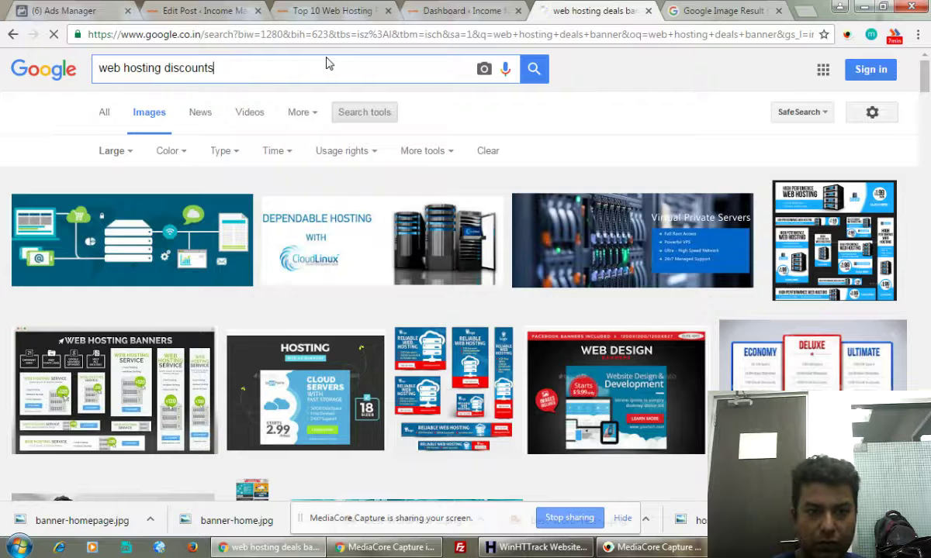
{"action": "key", "text": "Return"}
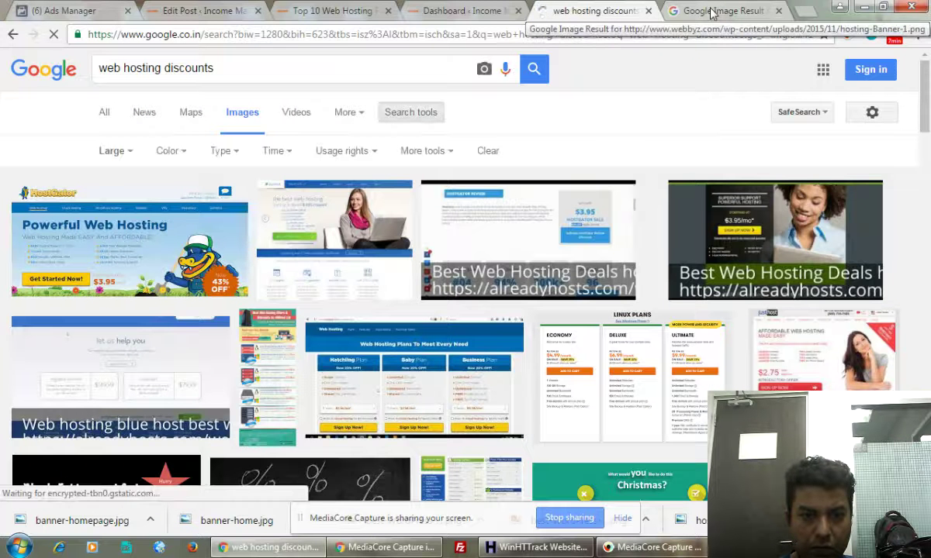
{"action": "scroll", "coordinate": [251, 322], "scroll_direction": "down", "scroll_amount": 3}
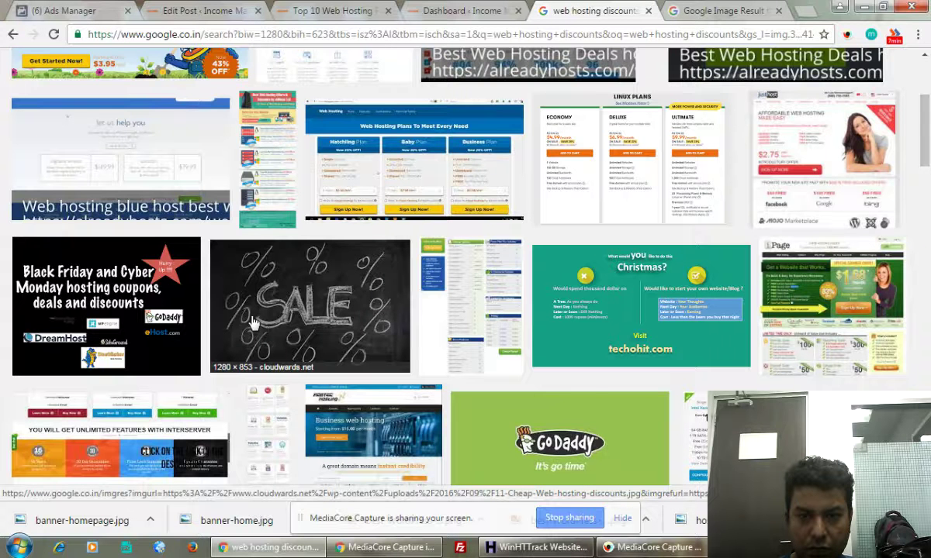
{"action": "scroll", "coordinate": [250, 321], "scroll_direction": "down", "scroll_amount": 2}
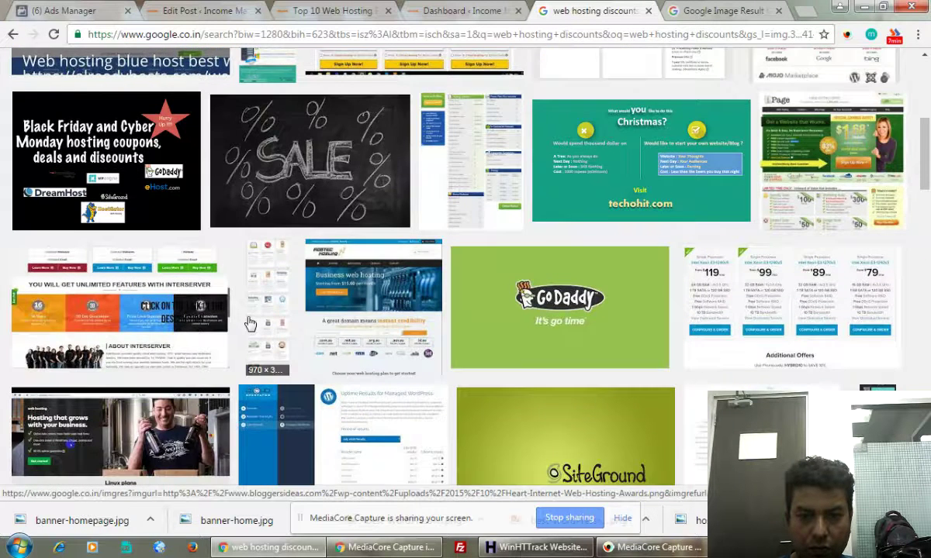
{"action": "scroll", "coordinate": [251, 321], "scroll_direction": "down", "scroll_amount": 4}
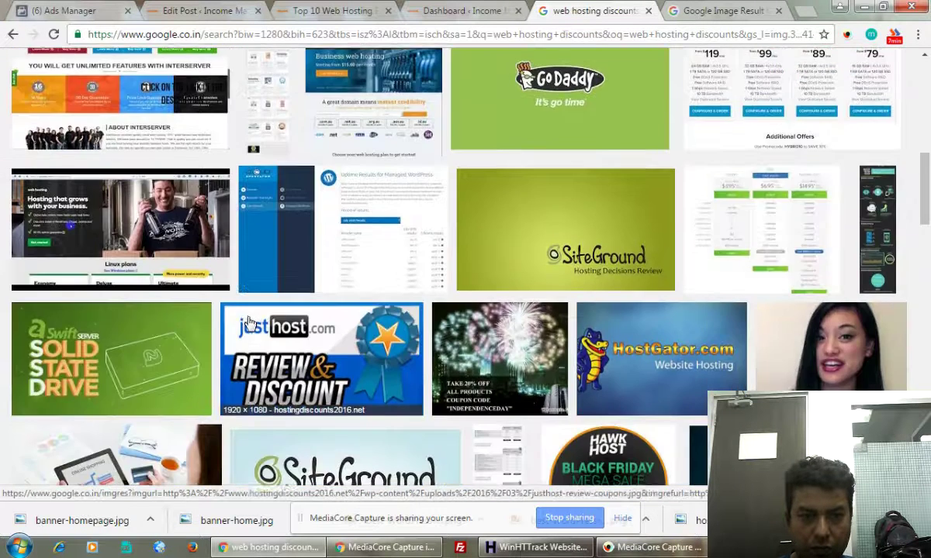
{"action": "scroll", "coordinate": [250, 322], "scroll_direction": "down", "scroll_amount": 10}
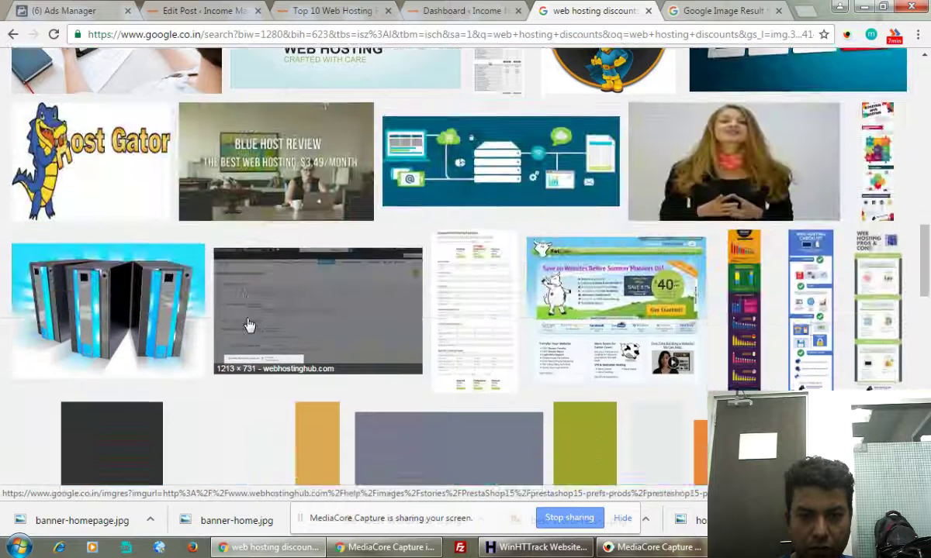
{"action": "scroll", "coordinate": [250, 328], "scroll_direction": "down", "scroll_amount": 1}
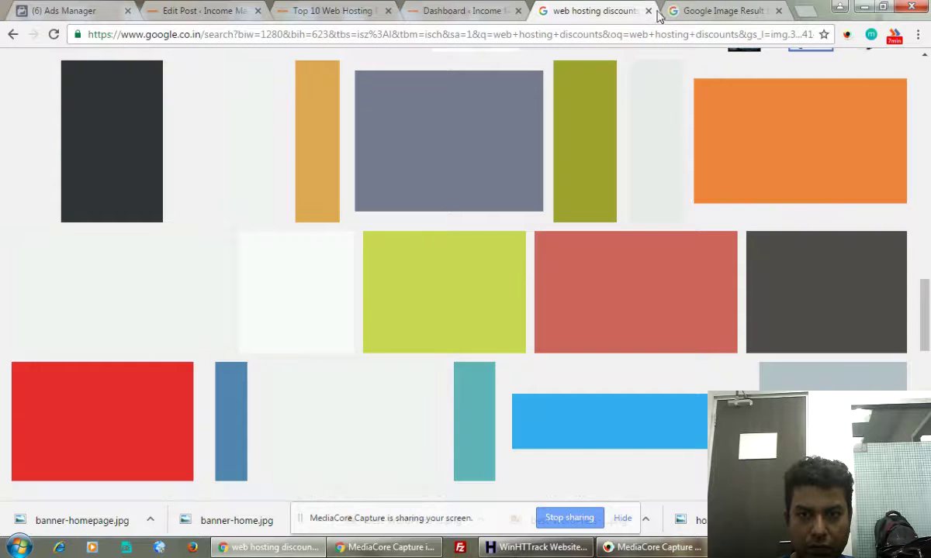
Step: Open the full-size version of the "Unlimited Web Hosting" banner, close its preview and enlarge the image to actual size
{"action": "left_click", "coordinate": [707, 11]}
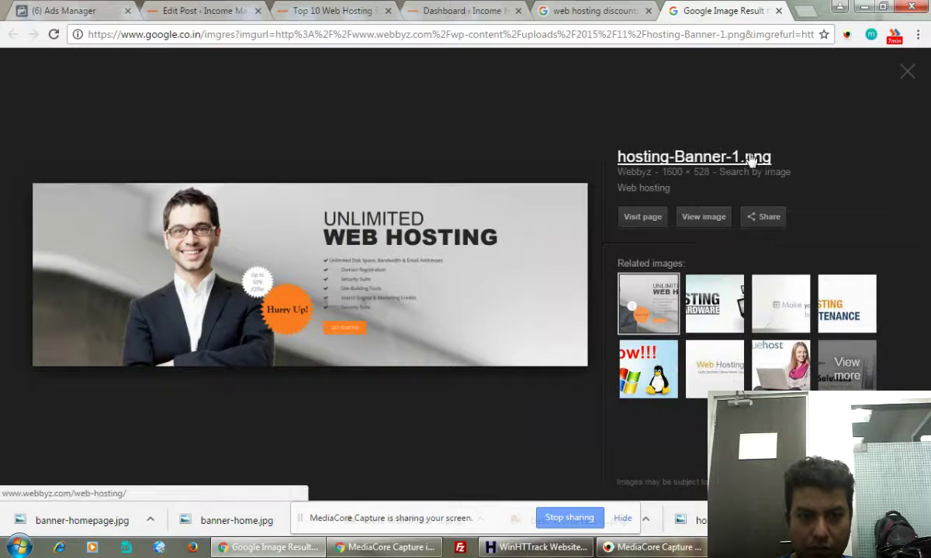
{"action": "left_click", "coordinate": [707, 221]}
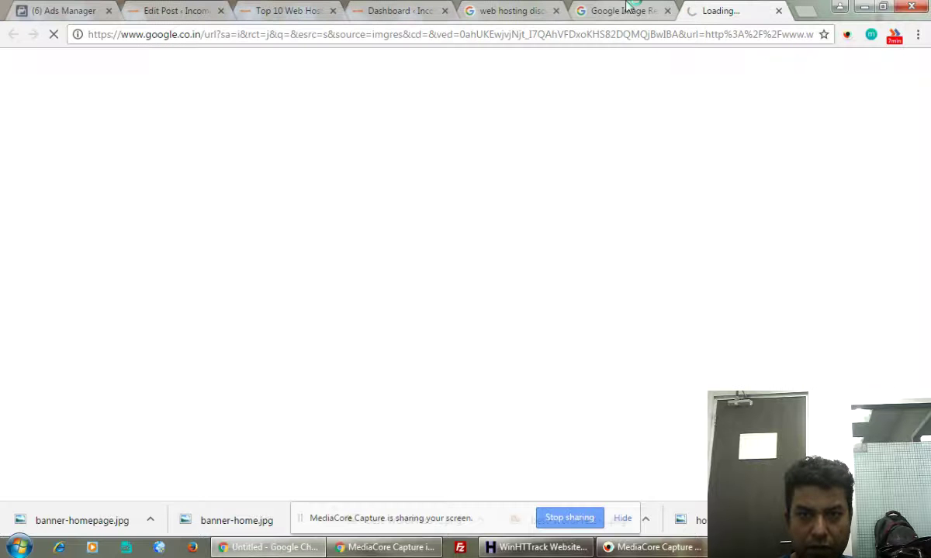
{"action": "left_click", "coordinate": [661, 11]}
{"action": "left_click", "coordinate": [668, 11]}
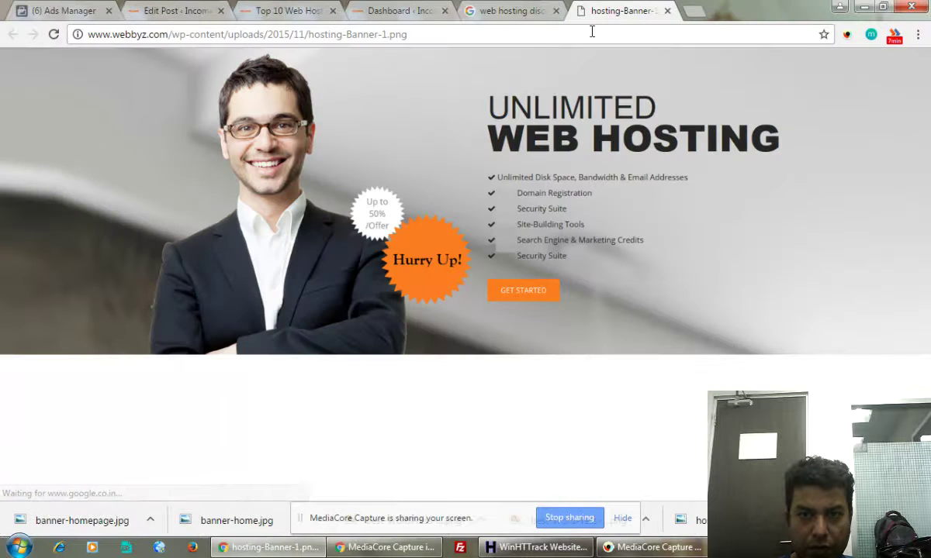
{"action": "left_click", "coordinate": [576, 226]}
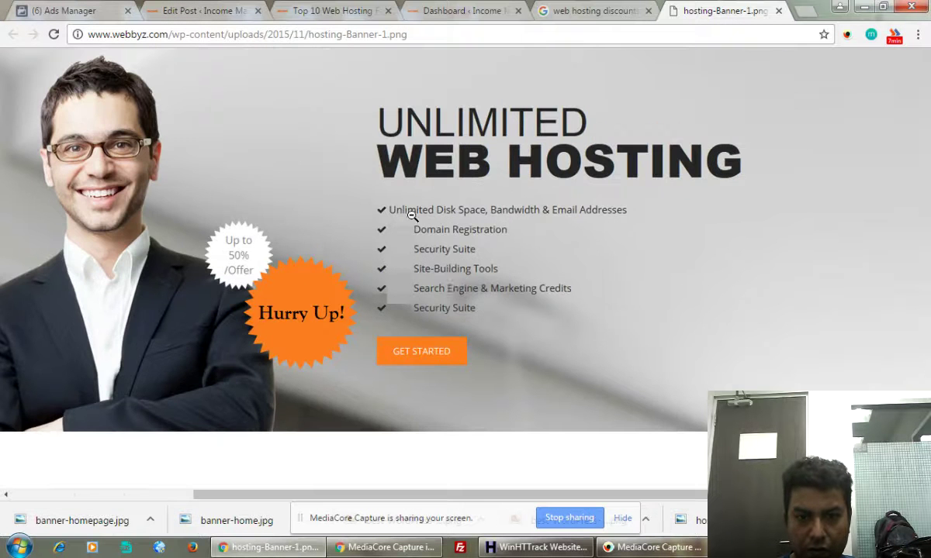
Step: Save hosting-Banner-1.png to the Desktop and close its tab
{"action": "right_click", "coordinate": [618, 247]}
{"action": "left_click", "coordinate": [644, 274]}
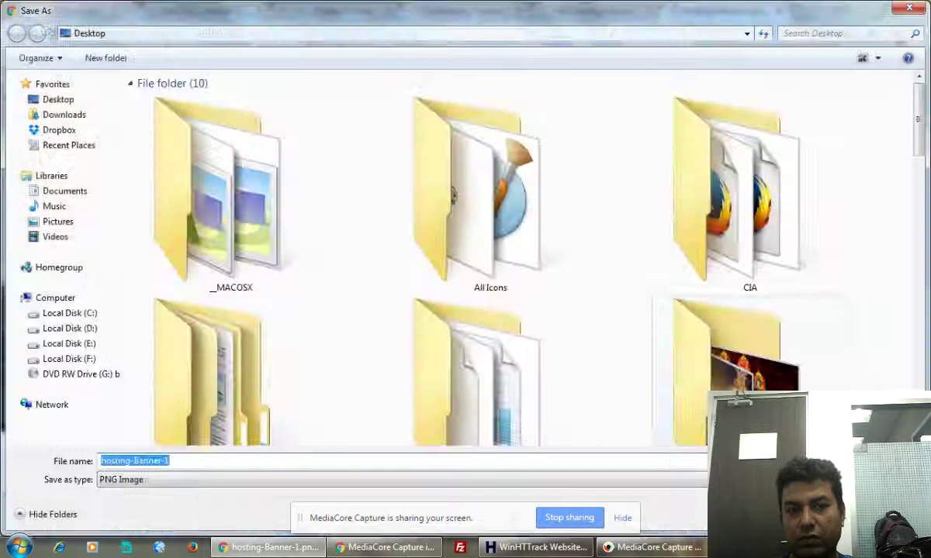
{"action": "key", "text": "Return"}
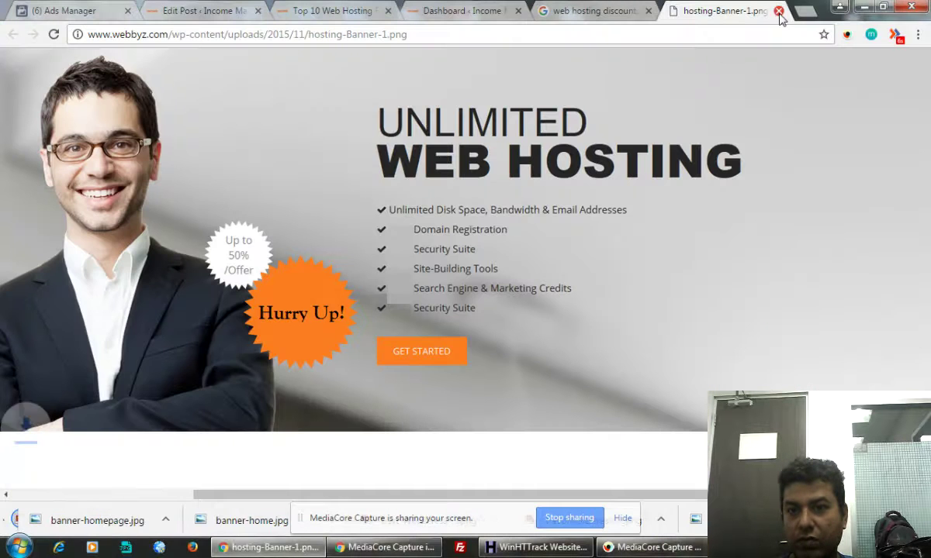
{"action": "left_click", "coordinate": [779, 11]}
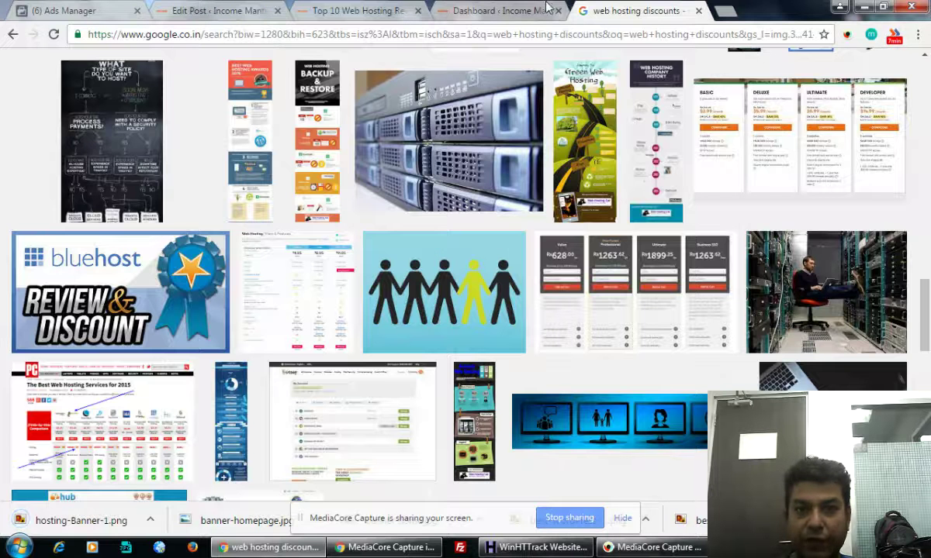
Step: Switch to Ads Manager, start an image upload and select banner-home, banner-homepage and hosting-banner from the Desktop
{"action": "left_click", "coordinate": [62, 10]}
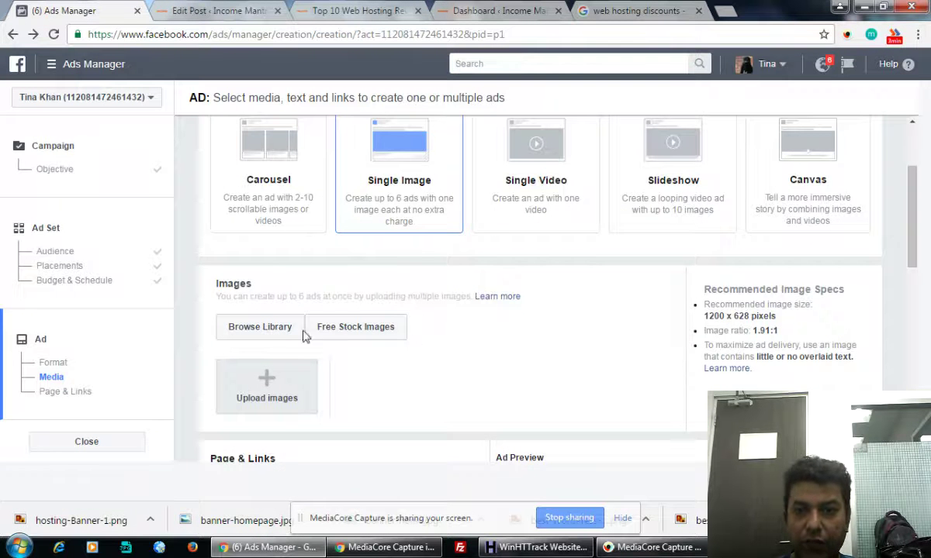
{"action": "left_click", "coordinate": [267, 384]}
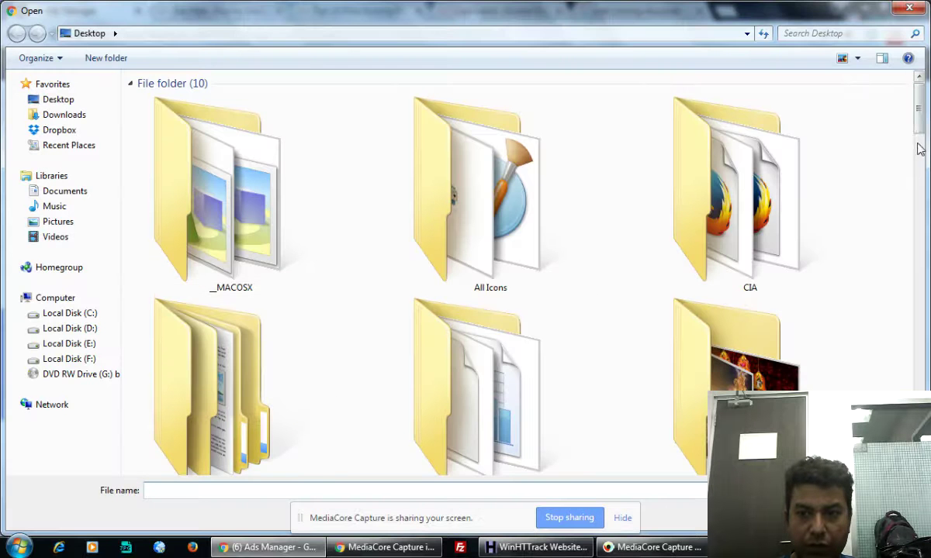
{"action": "left_click_drag", "start_coordinate": [926, 192], "coordinate": [923, 298]}
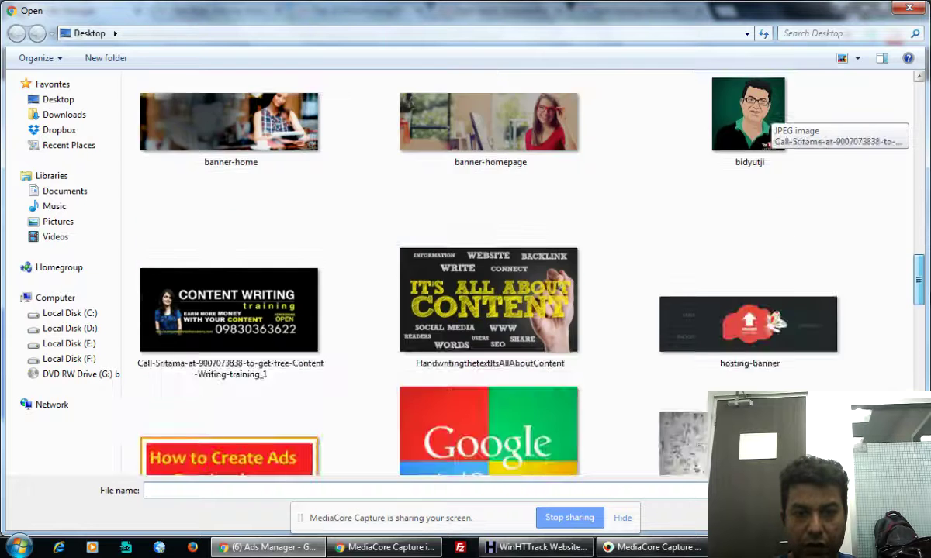
{"action": "scroll", "coordinate": [496, 279], "scroll_direction": "up", "scroll_amount": 2}
{"action": "left_click", "coordinate": [318, 260]}
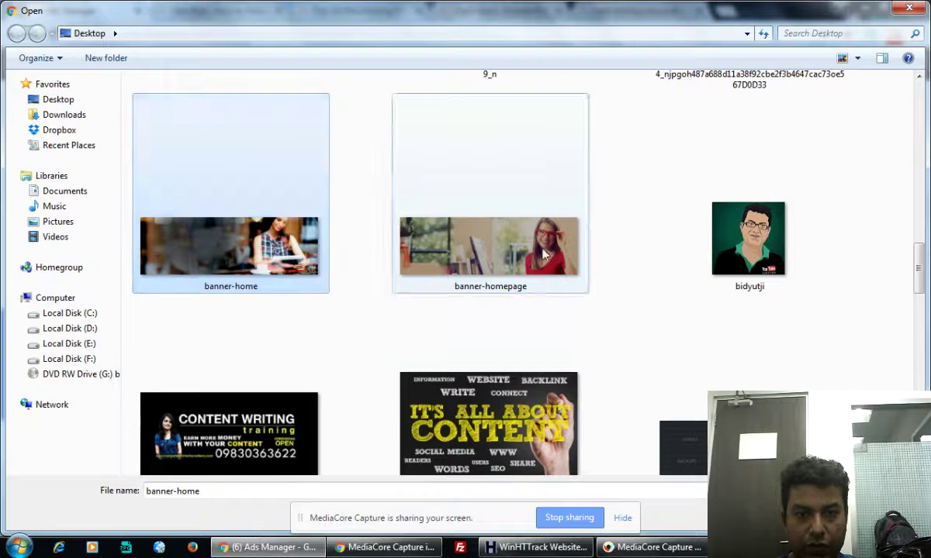
{"action": "left_click", "coordinate": [488, 241], "text": "ctrl"}
{"action": "scroll", "coordinate": [869, 256], "scroll_direction": "down", "scroll_amount": 2}
{"action": "left_click", "coordinate": [778, 256], "text": "ctrl"}
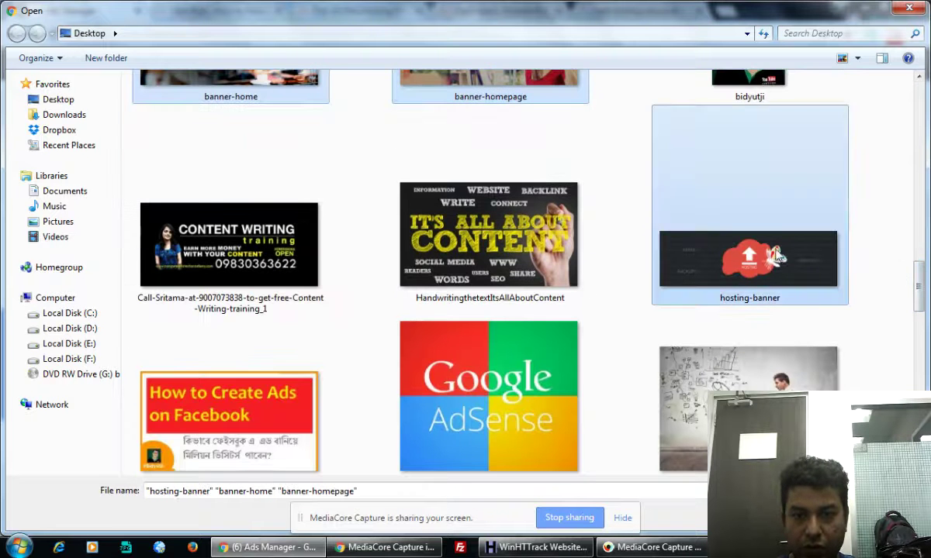
Step: Add CF247-DomainBanner-new, best-WordPress-Hosting-Compared (1) and hosting-Banner-1 to the file selection and upload all six images
{"action": "left_click_drag", "start_coordinate": [920, 287], "coordinate": [920, 369]}
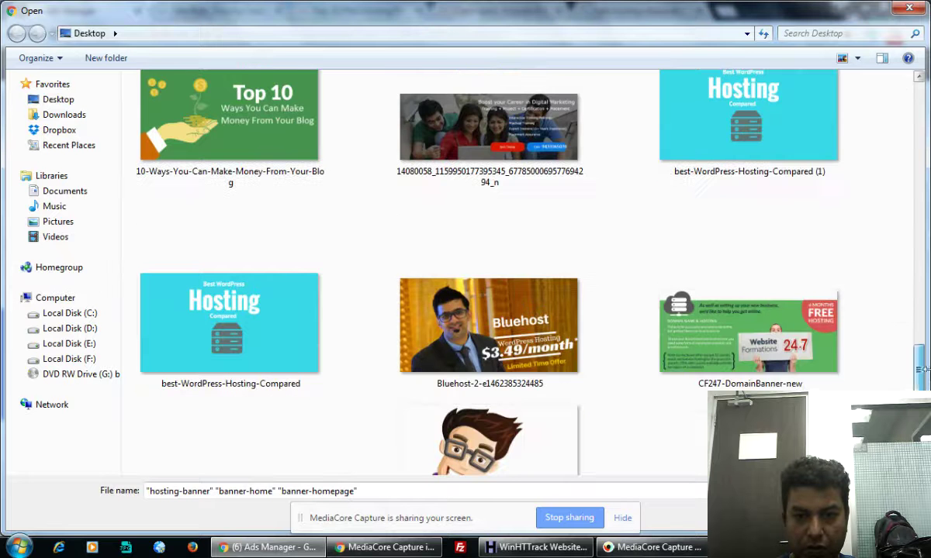
{"action": "left_click", "coordinate": [783, 351], "text": "ctrl"}
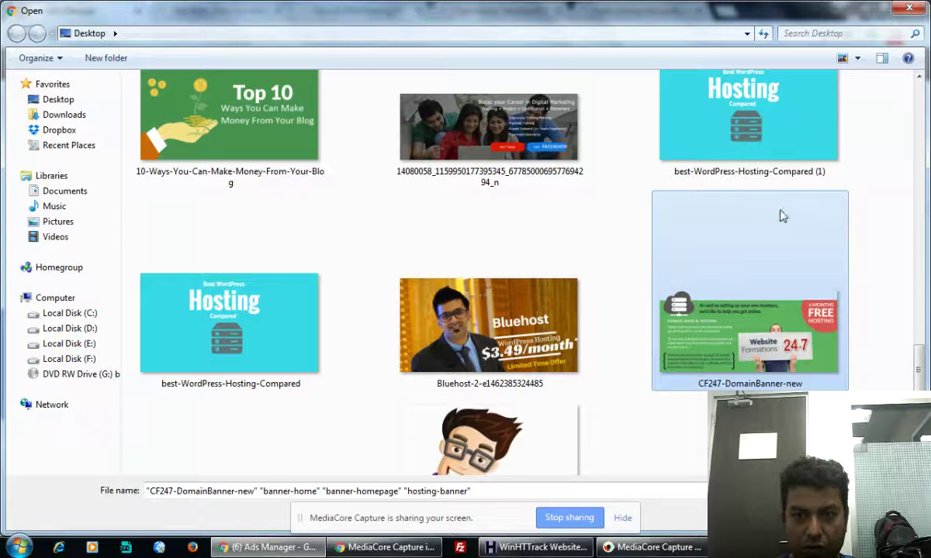
{"action": "left_click", "coordinate": [730, 135], "text": "ctrl"}
{"action": "left_click_drag", "start_coordinate": [919, 345], "coordinate": [919, 392]}
{"action": "left_click", "coordinate": [791, 165], "text": "ctrl"}
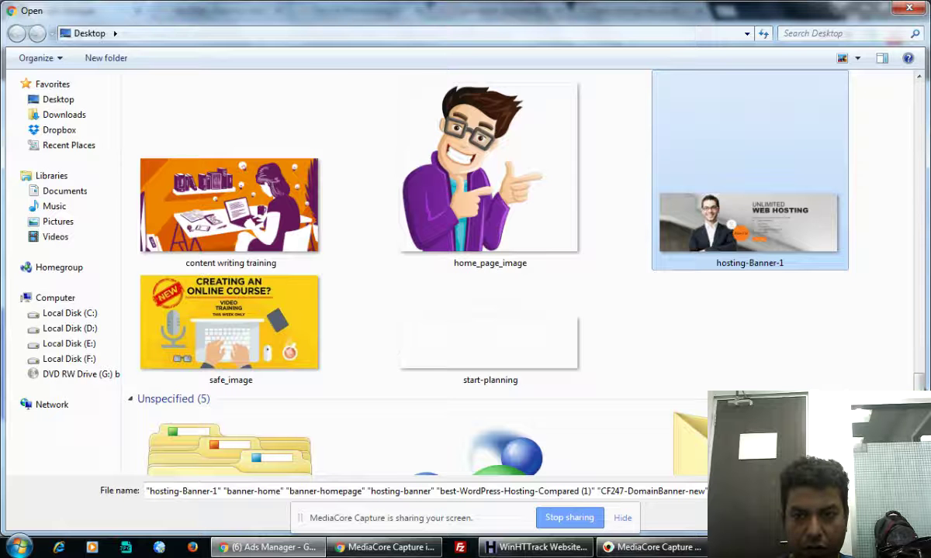
{"action": "left_click", "coordinate": [489, 162], "text": "ctrl"}
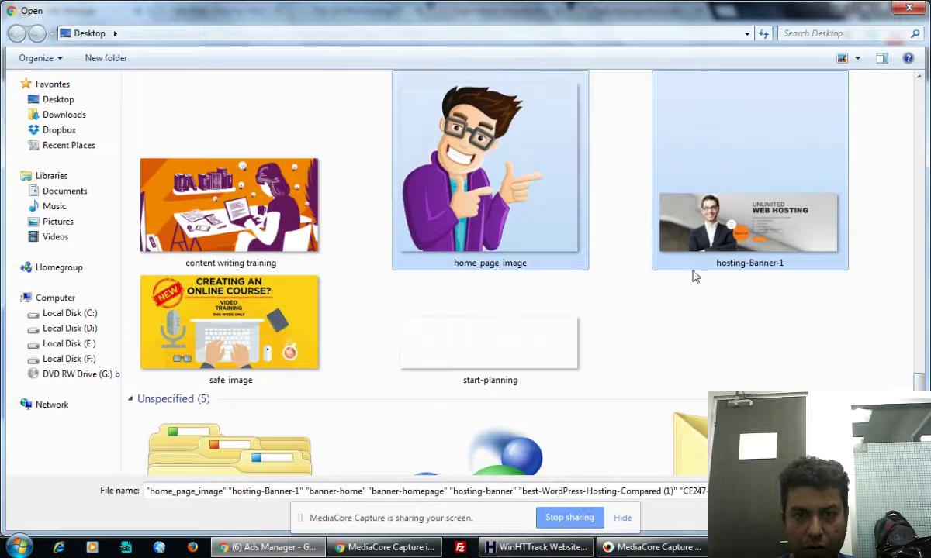
{"action": "left_click", "coordinate": [510, 154], "text": "ctrl"}
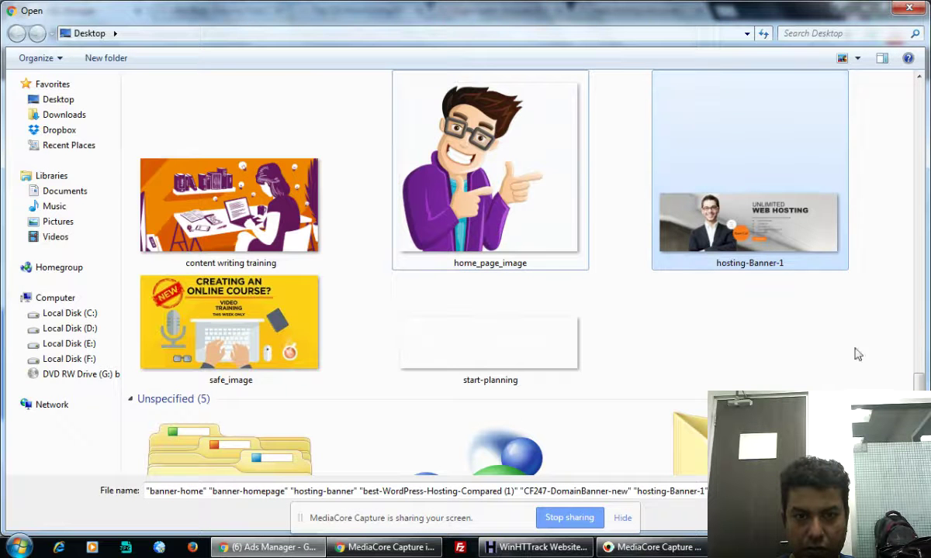
{"action": "key", "text": "Return"}
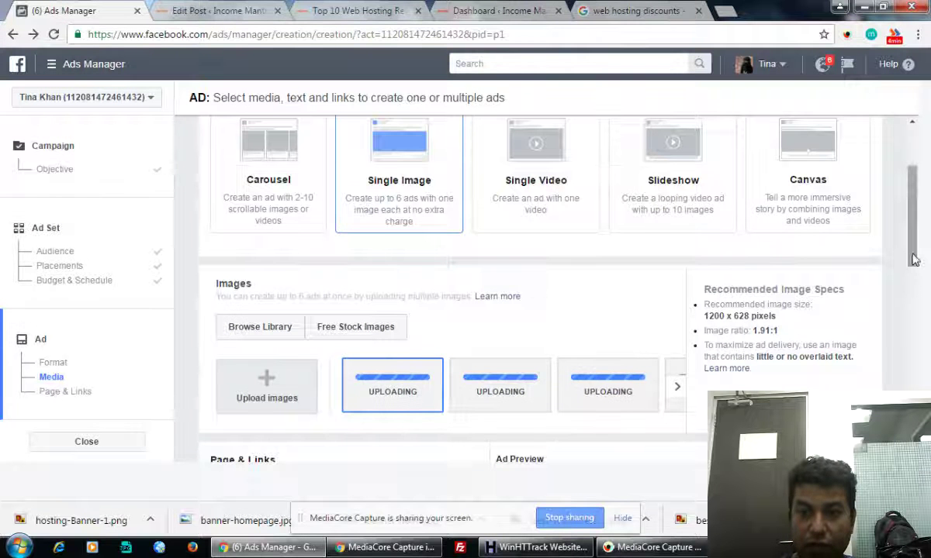
Step: Connect the ads to the other Income Mantra Facebook Page, the one with the cartoon man as its icon
{"action": "scroll", "coordinate": [917, 270], "scroll_direction": "down", "scroll_amount": 1}
{"action": "left_click_drag", "start_coordinate": [917, 284], "coordinate": [925, 321]}
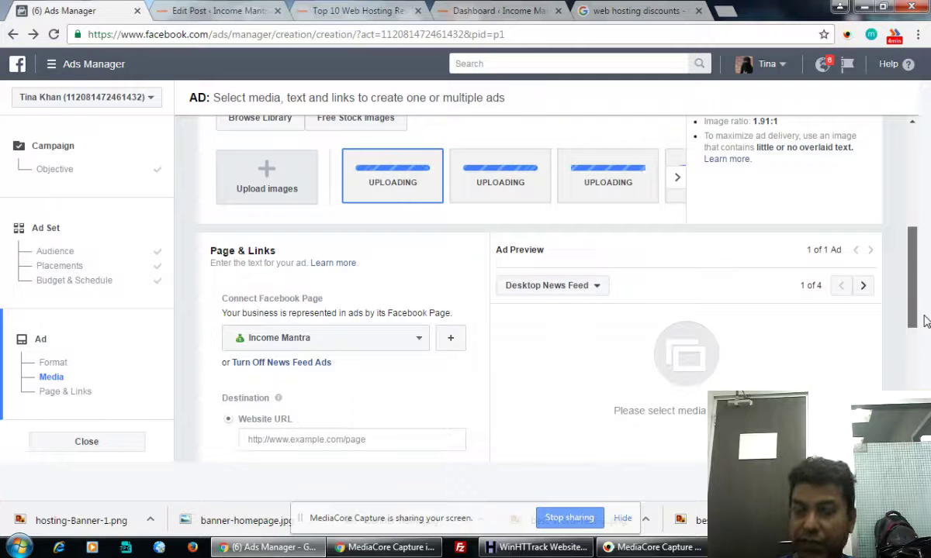
{"action": "left_click_drag", "start_coordinate": [925, 321], "coordinate": [925, 311]}
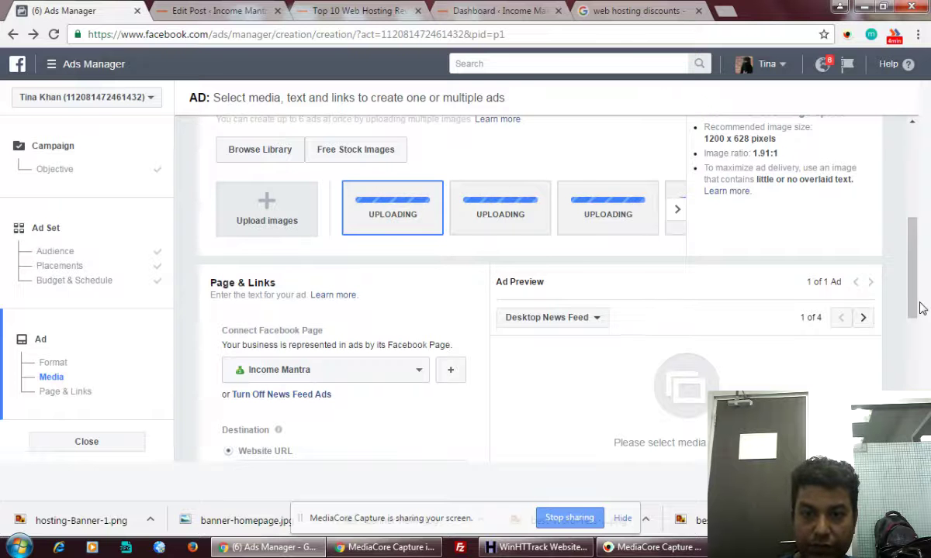
{"action": "left_click", "coordinate": [407, 376]}
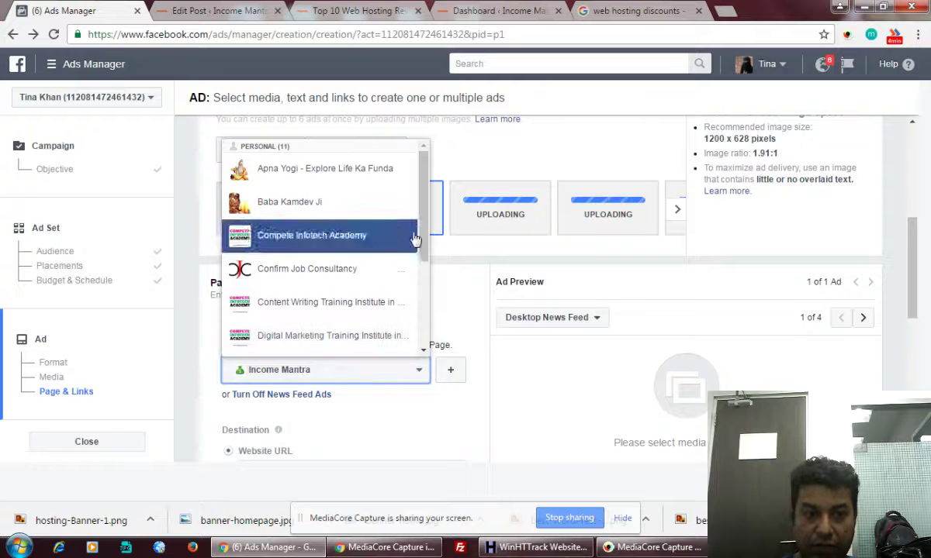
{"action": "left_click_drag", "start_coordinate": [423, 237], "coordinate": [425, 320]}
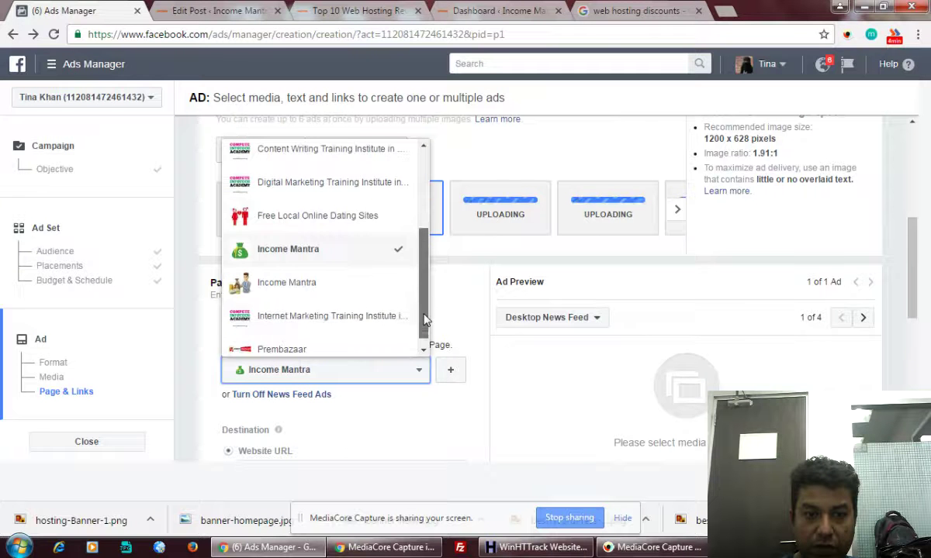
{"action": "left_click", "coordinate": [288, 291]}
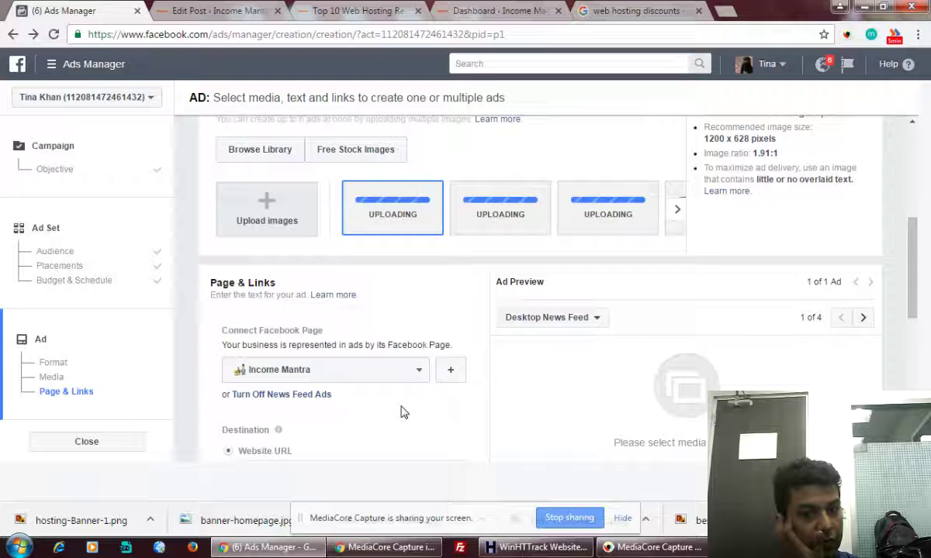
Step: Look through the uploaded banner images and the ad preview to check every image and its pixel size
{"action": "scroll", "coordinate": [401, 413], "scroll_direction": "down", "scroll_amount": 2}
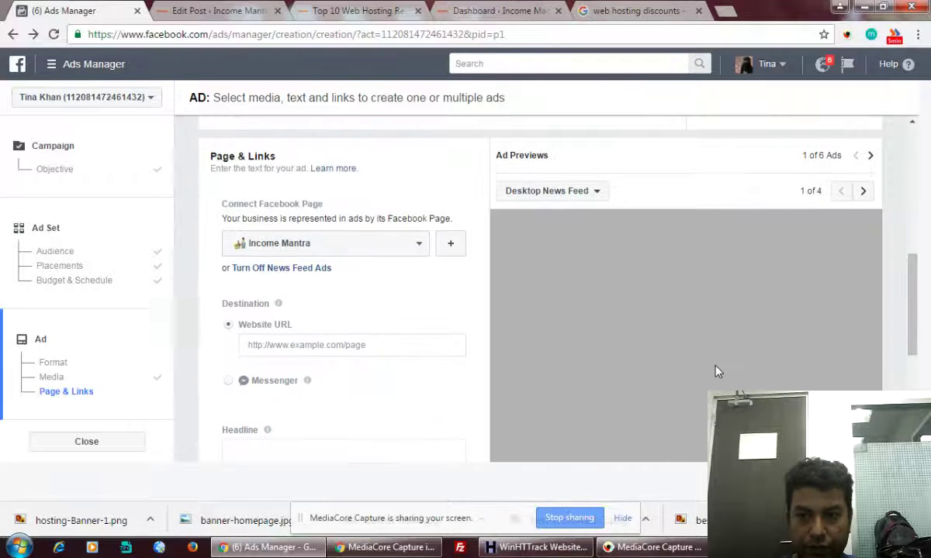
{"action": "left_click_drag", "start_coordinate": [913, 309], "coordinate": [914, 313]}
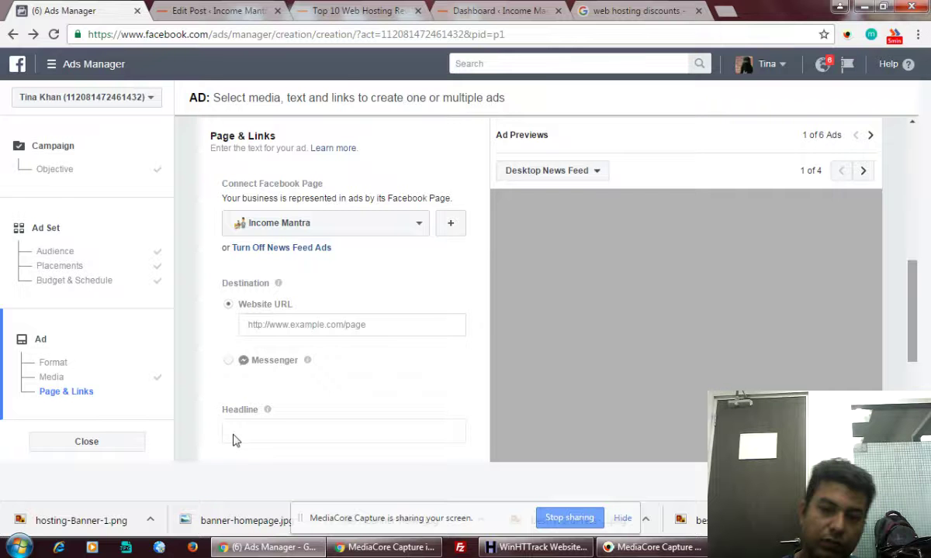
{"action": "scroll", "coordinate": [919, 128], "scroll_direction": "up", "scroll_amount": 3}
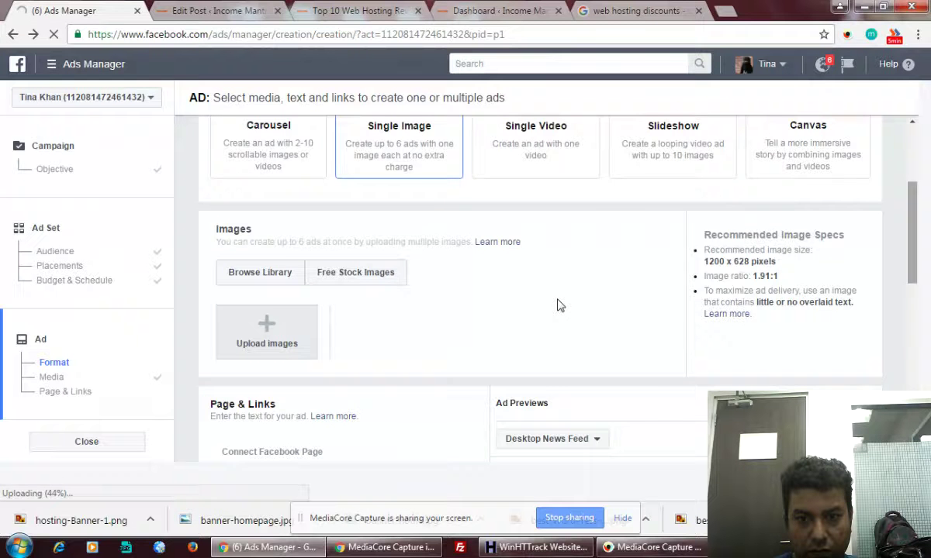
{"action": "scroll", "coordinate": [560, 305], "scroll_direction": "down", "scroll_amount": 3}
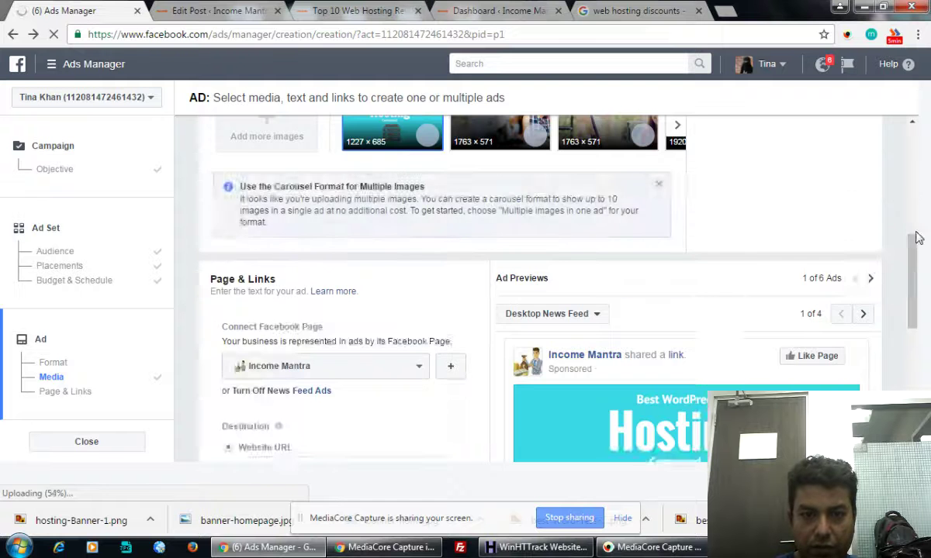
{"action": "scroll", "coordinate": [912, 266], "scroll_direction": "up", "scroll_amount": 2}
{"action": "left_click_drag", "start_coordinate": [913, 266], "coordinate": [915, 229]}
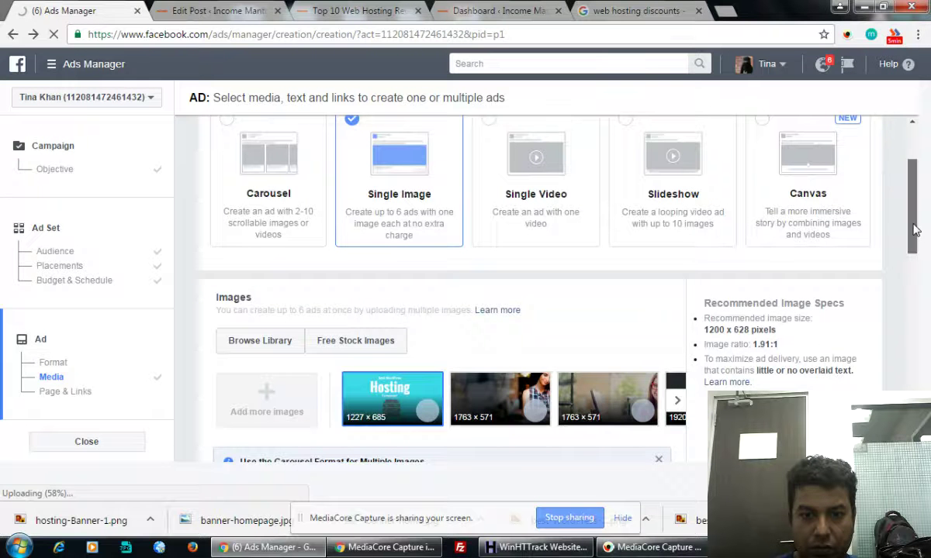
{"action": "left_click", "coordinate": [676, 401]}
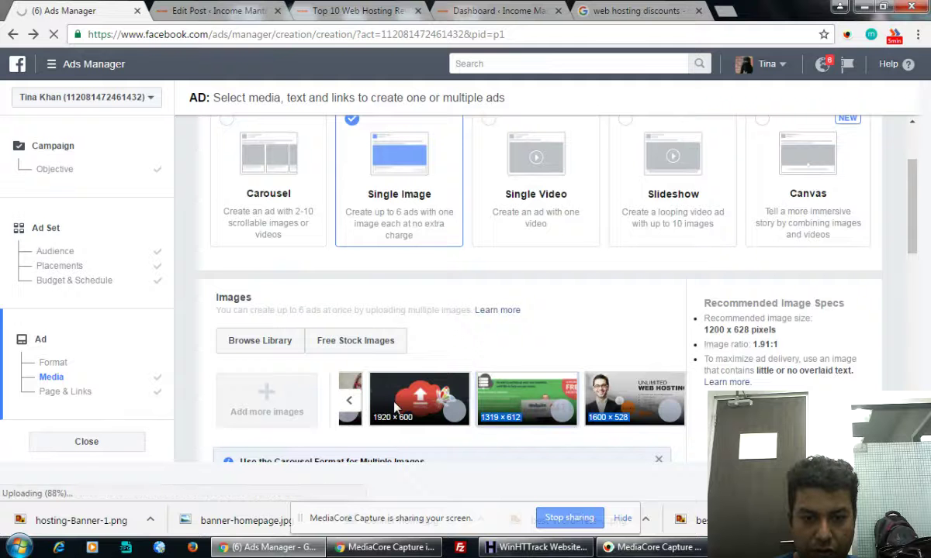
{"action": "left_click", "coordinate": [349, 405]}
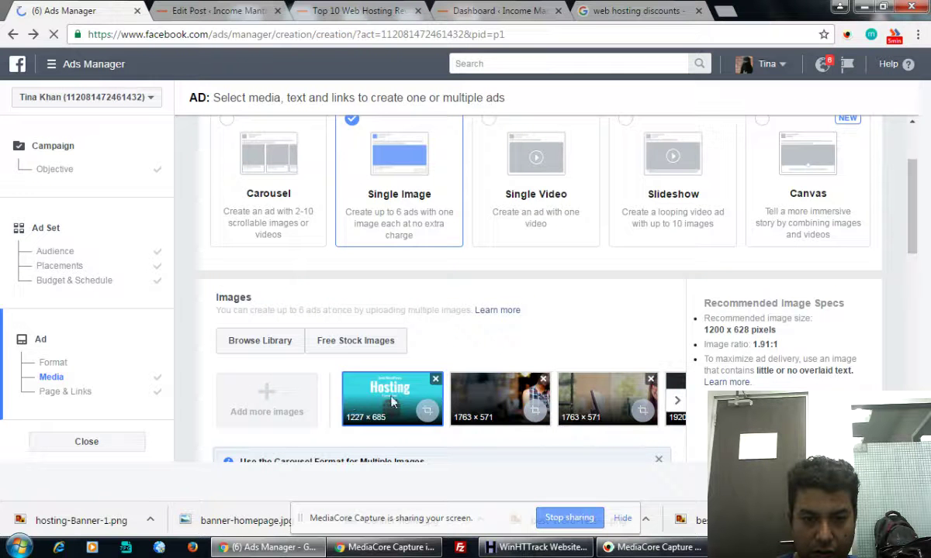
{"action": "left_click", "coordinate": [500, 392]}
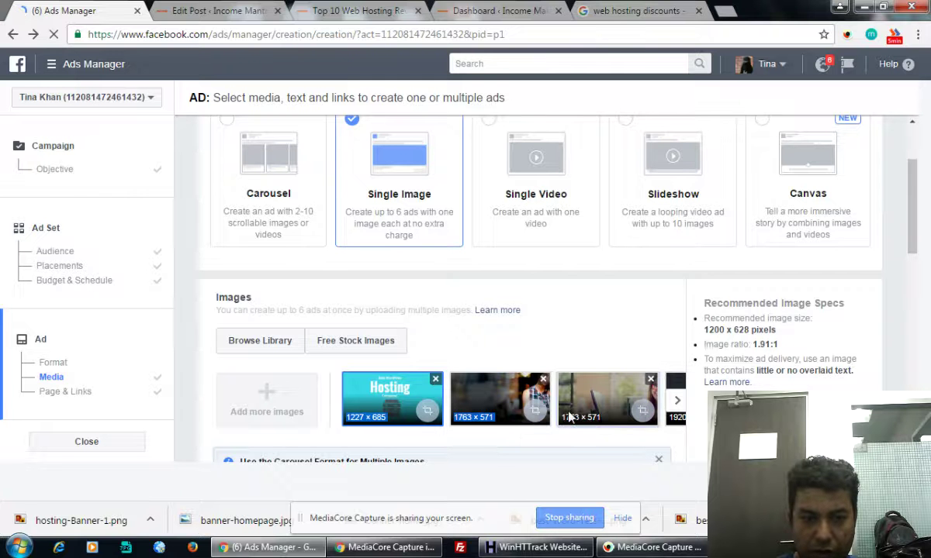
{"action": "left_click", "coordinate": [676, 401]}
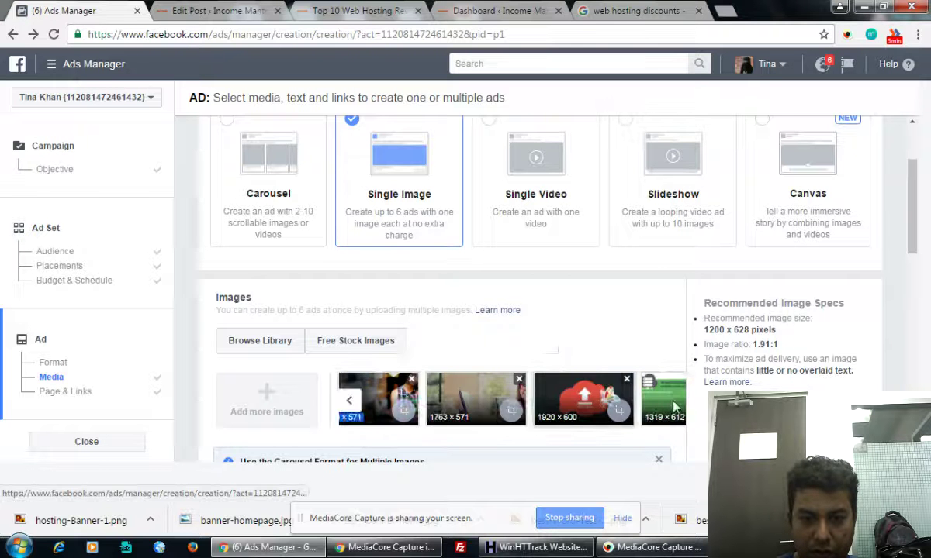
{"action": "left_click", "coordinate": [676, 401]}
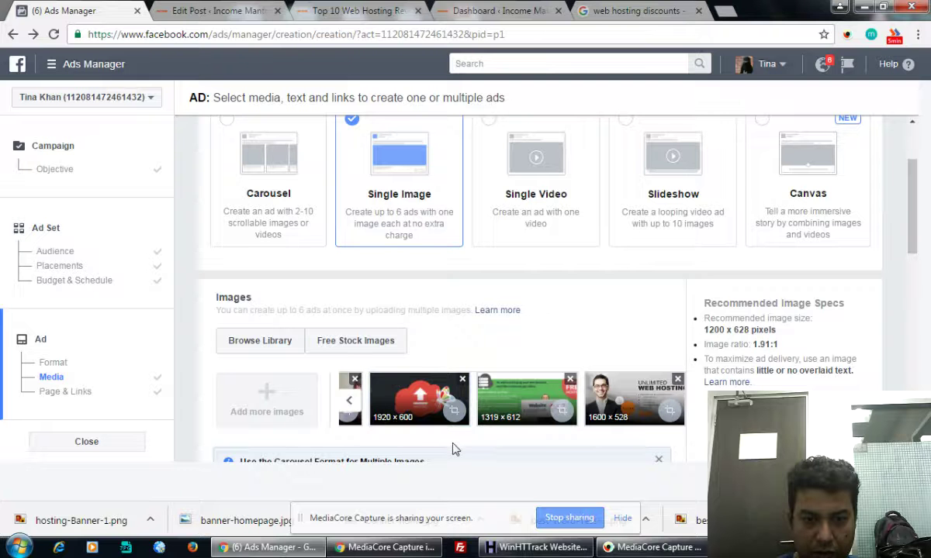
{"action": "left_click_drag", "start_coordinate": [913, 245], "coordinate": [913, 341]}
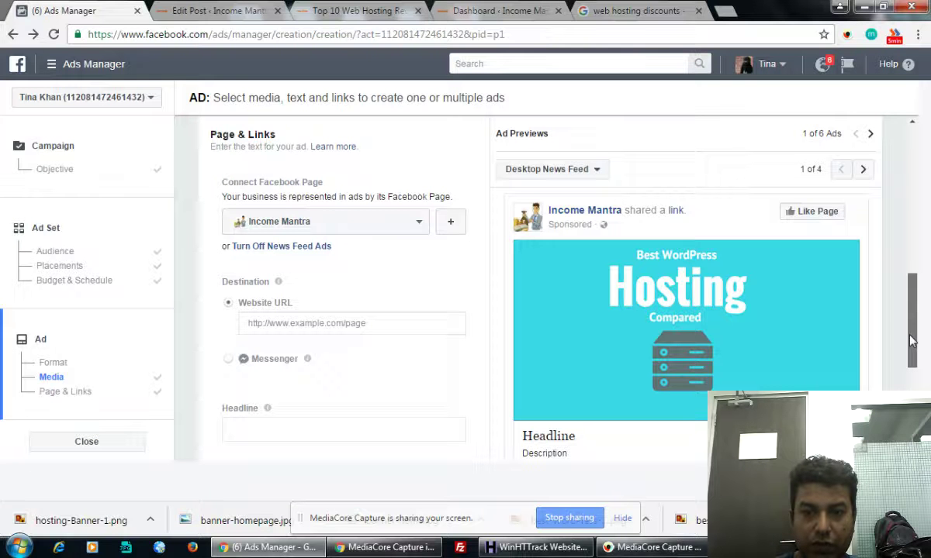
{"action": "mouse_move", "coordinate": [911, 341]}
{"action": "left_mouse_down"}
{"action": "mouse_move", "coordinate": [911, 331]}
{"action": "mouse_move", "coordinate": [912, 345]}
{"action": "left_mouse_up"}
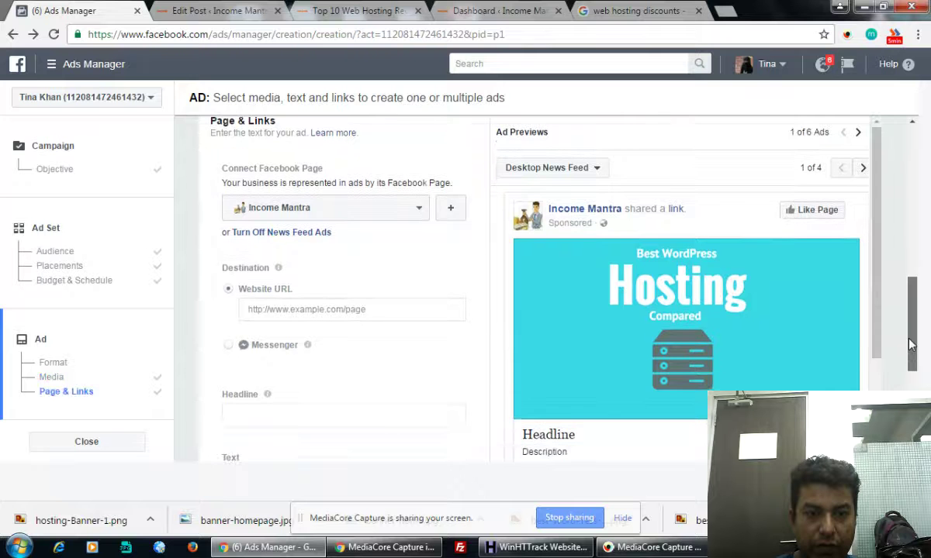
{"action": "left_click", "coordinate": [338, 10]}
{"action": "left_click", "coordinate": [359, 34]}
{"action": "key", "text": "ctrl+c"}
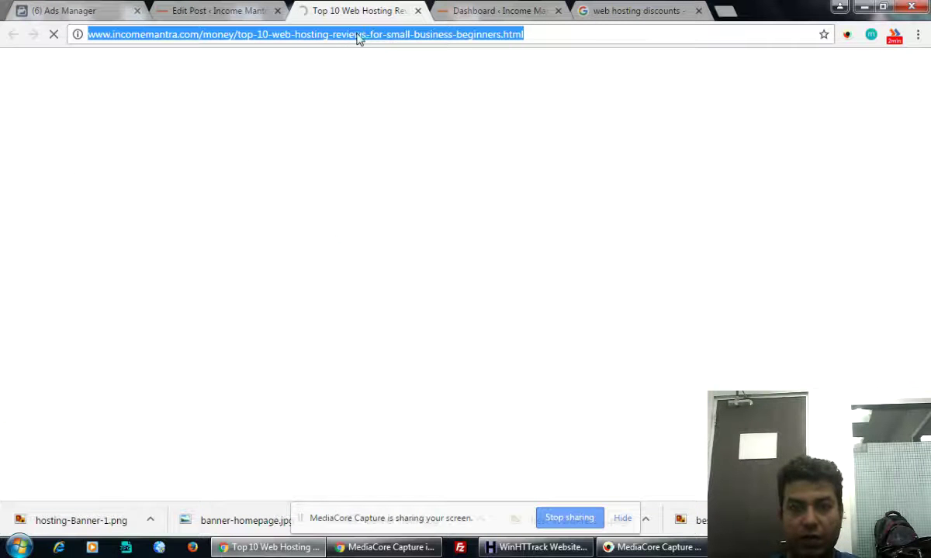
{"action": "left_click", "coordinate": [53, 9]}
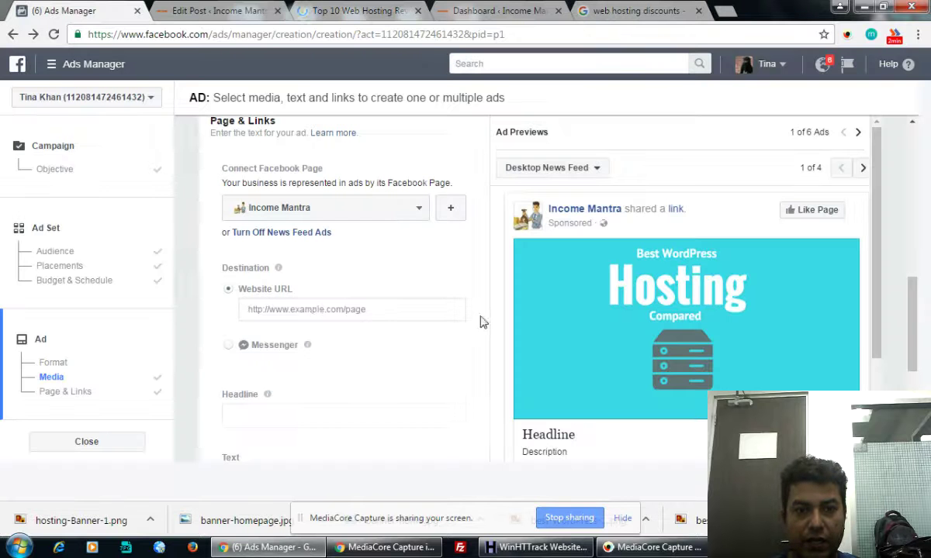
{"action": "left_click", "coordinate": [315, 311]}
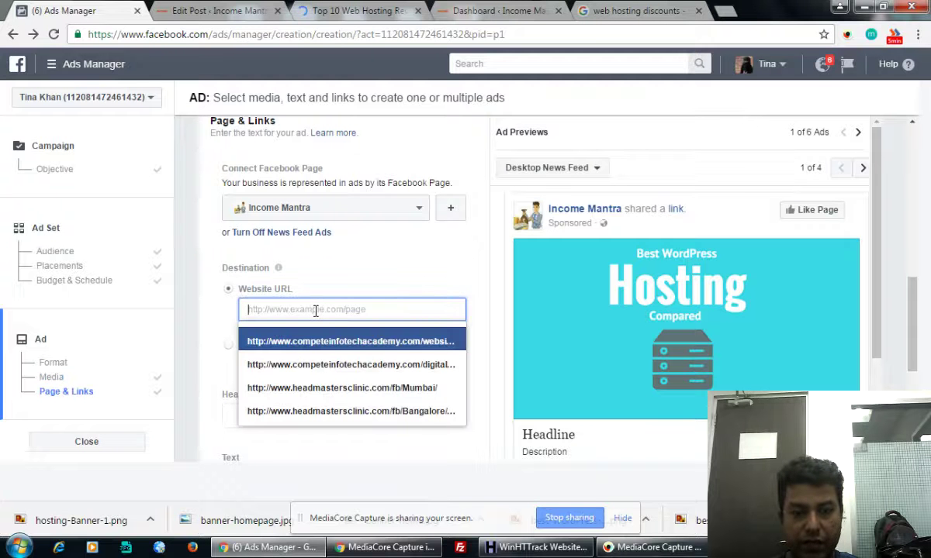
{"action": "key", "text": "ctrl+v"}
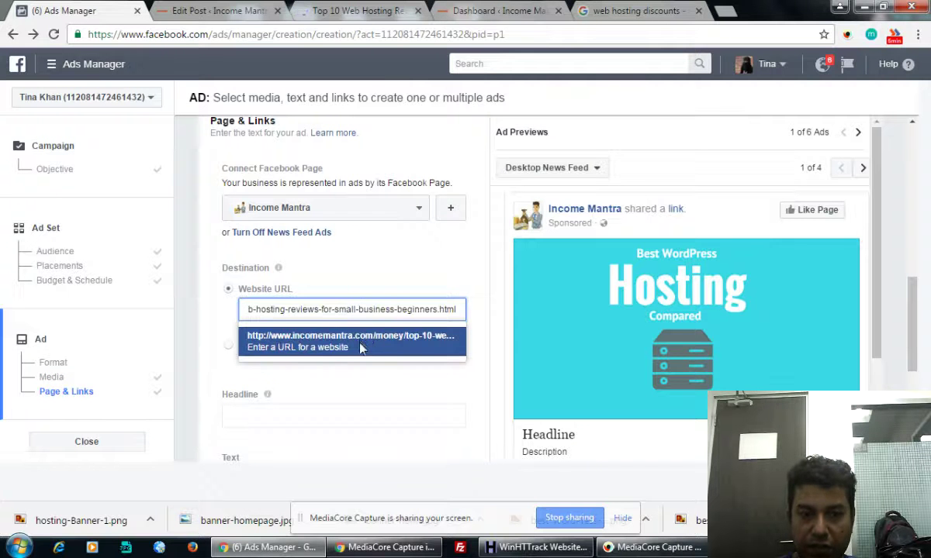
{"action": "left_click", "coordinate": [446, 384]}
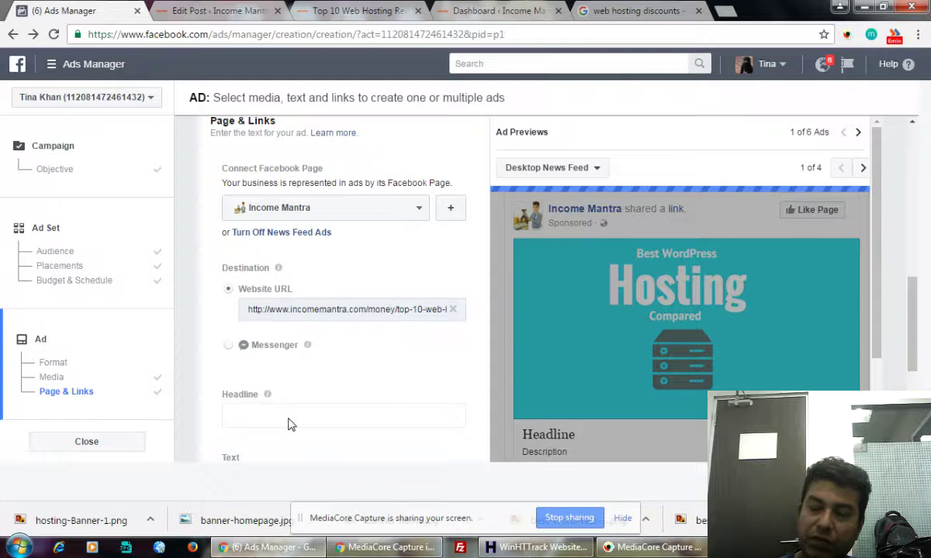
Step: Decline removing placements for the Messenger destination and try to re-enter the copied Income Mantra post address as the website URL
{"action": "key", "text": "Down"}
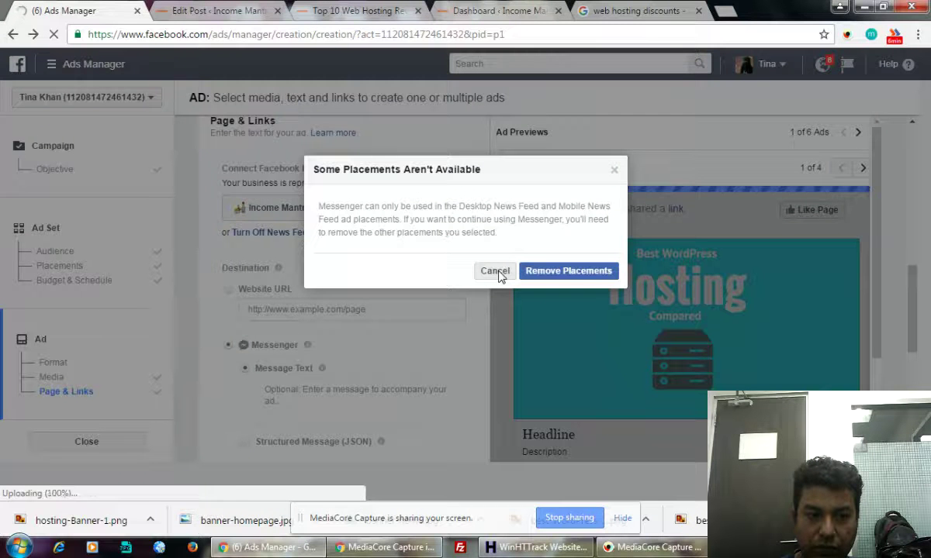
{"action": "left_click", "coordinate": [496, 273]}
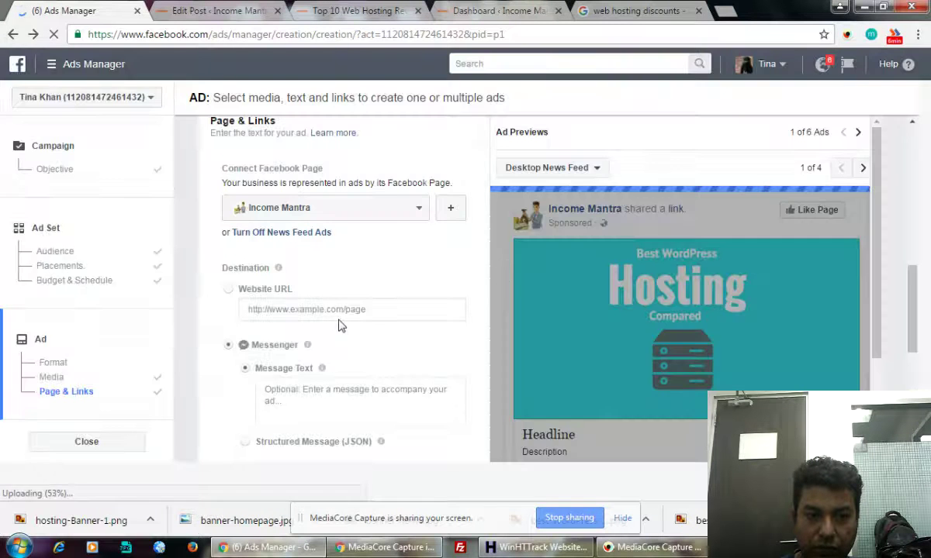
{"action": "left_click", "coordinate": [344, 309]}
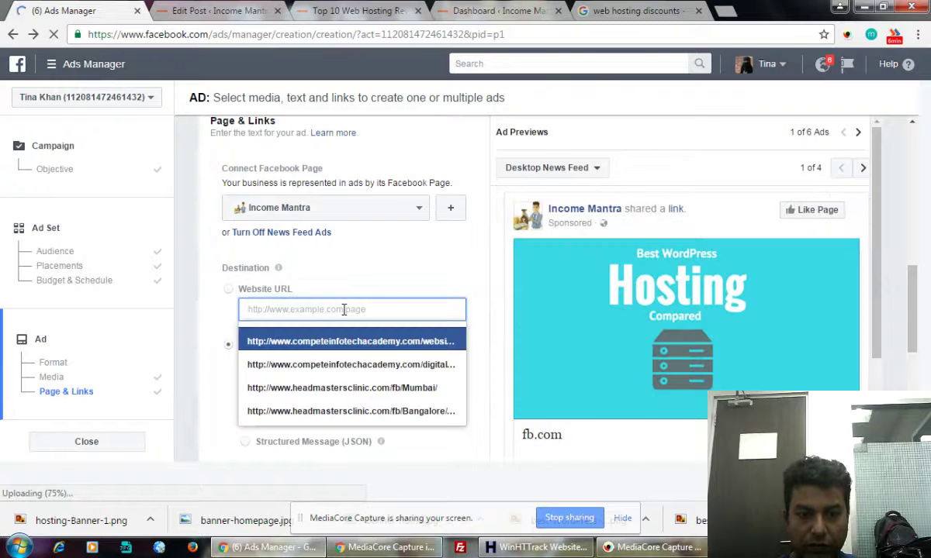
{"action": "key", "text": "ctrl+v"}
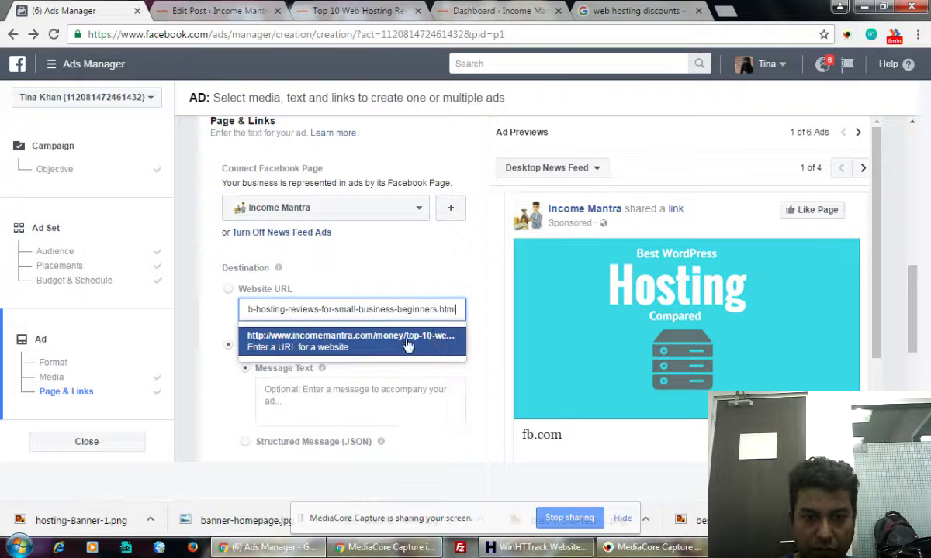
{"action": "left_click", "coordinate": [423, 266]}
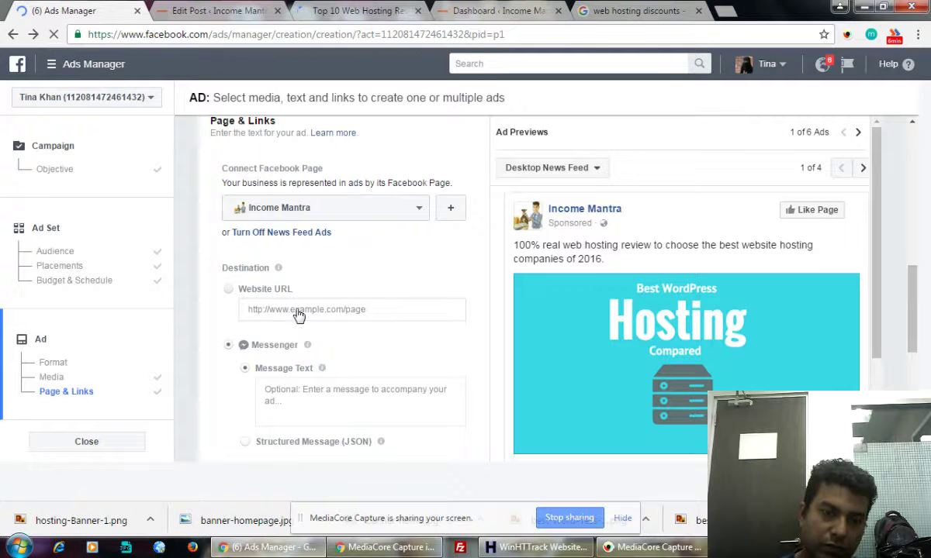
Step: Switch the destination back to Website URL and enter the copied Income Mantra top 10 web hosting reviews address
{"action": "left_click", "coordinate": [229, 290]}
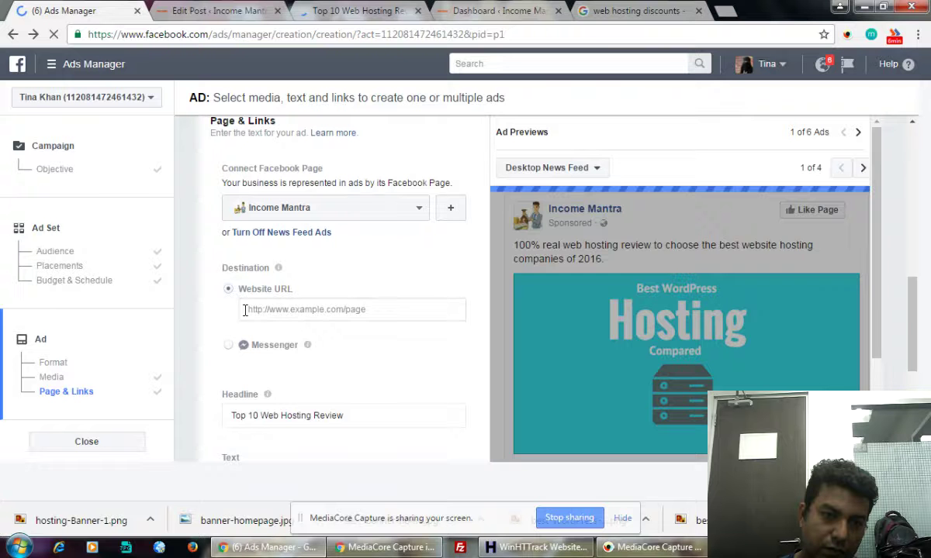
{"action": "right_click", "coordinate": [249, 312]}
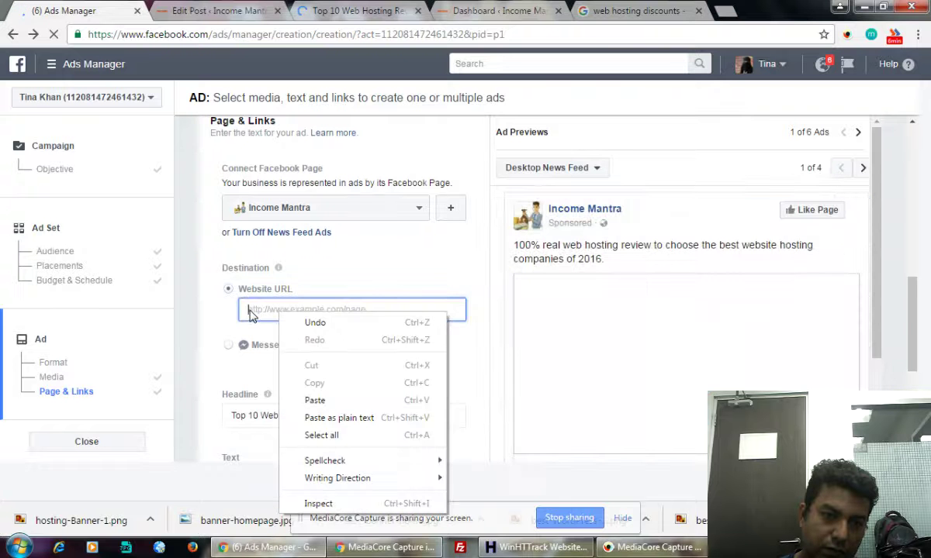
{"action": "left_click", "coordinate": [253, 312]}
{"action": "right_click", "coordinate": [255, 312]}
{"action": "left_click", "coordinate": [292, 395]}
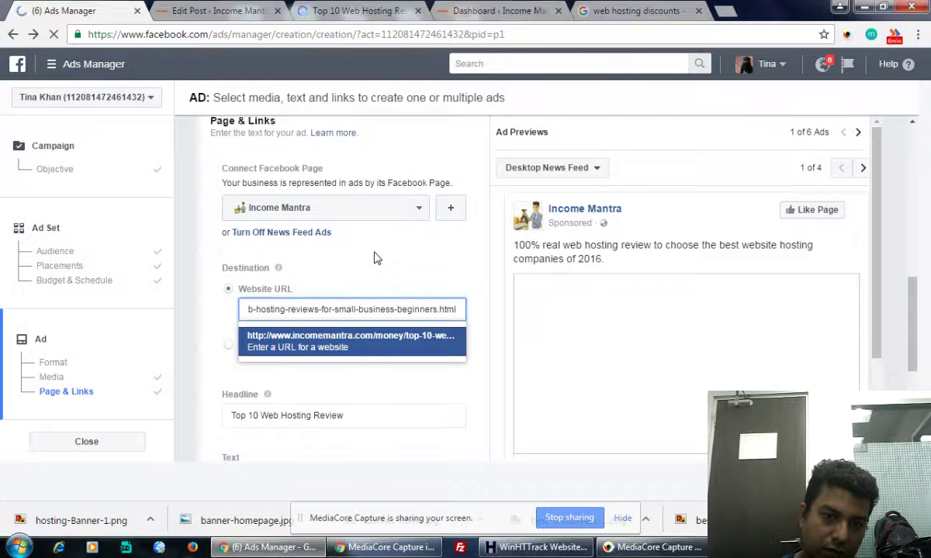
{"action": "key", "text": "Return"}
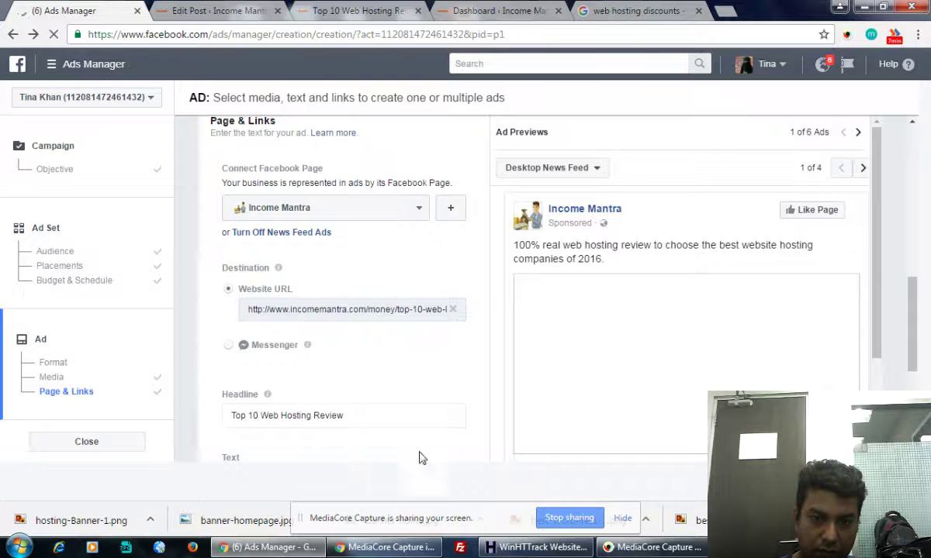
Step: Review the ad's headline and text, and examine Google's web results for web hosting discounts for headline wording
{"action": "left_click", "coordinate": [358, 418]}
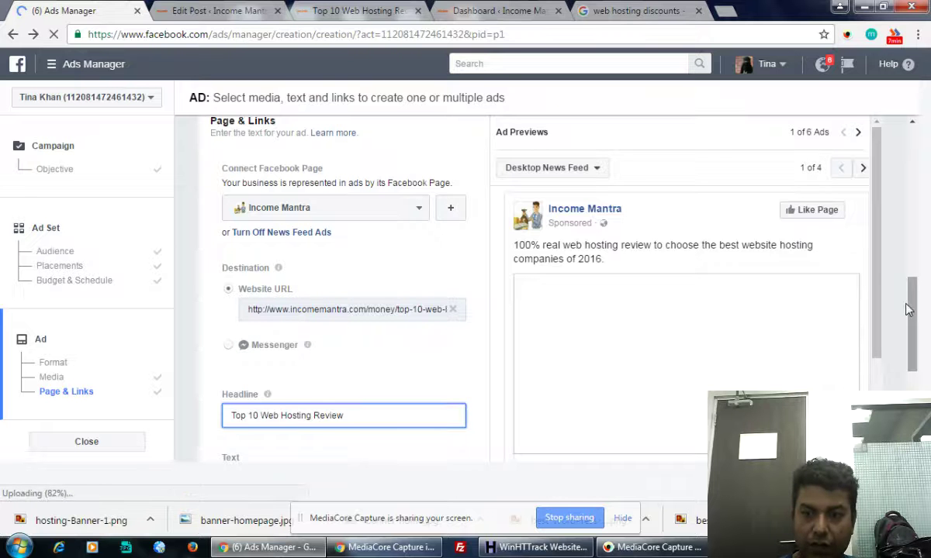
{"action": "scroll", "coordinate": [918, 372], "scroll_direction": "down", "scroll_amount": 3}
{"action": "scroll", "coordinate": [918, 372], "scroll_direction": "up", "scroll_amount": 1}
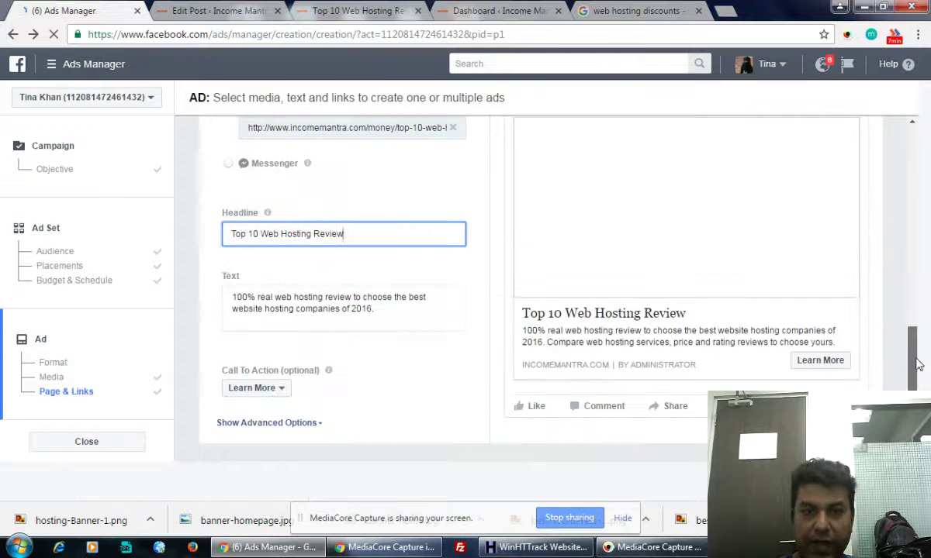
{"action": "left_click", "coordinate": [650, 9]}
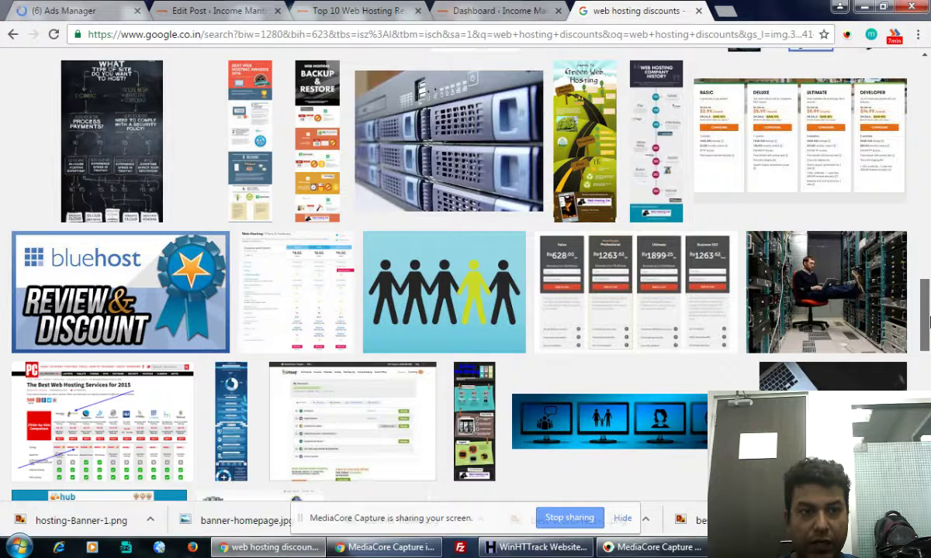
{"action": "left_click_drag", "start_coordinate": [925, 318], "coordinate": [923, 70]}
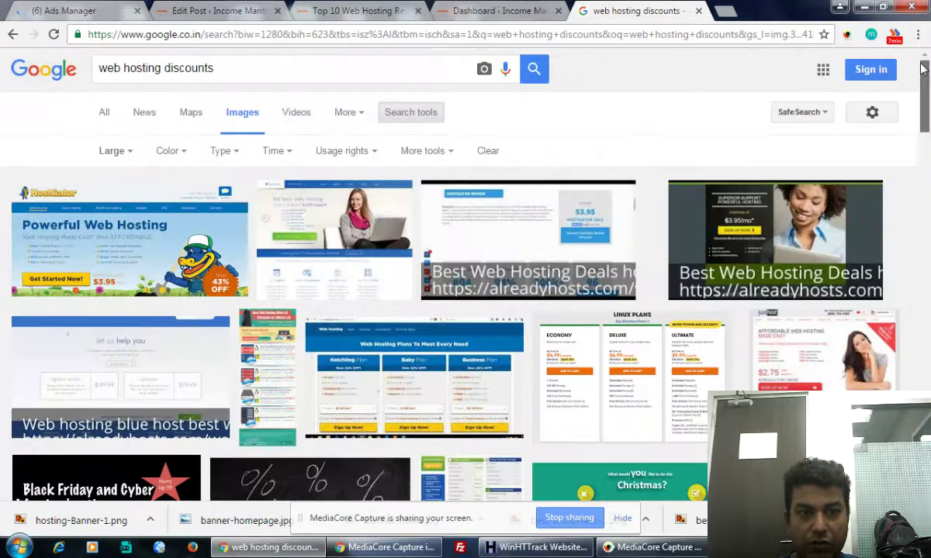
{"action": "left_click", "coordinate": [100, 116]}
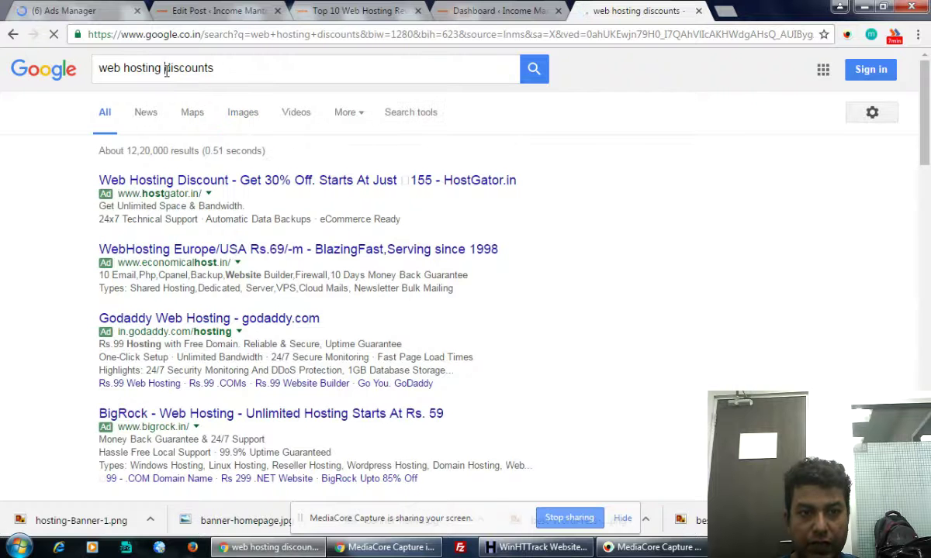
{"action": "left_click_drag", "start_coordinate": [164, 70], "coordinate": [229, 70]}
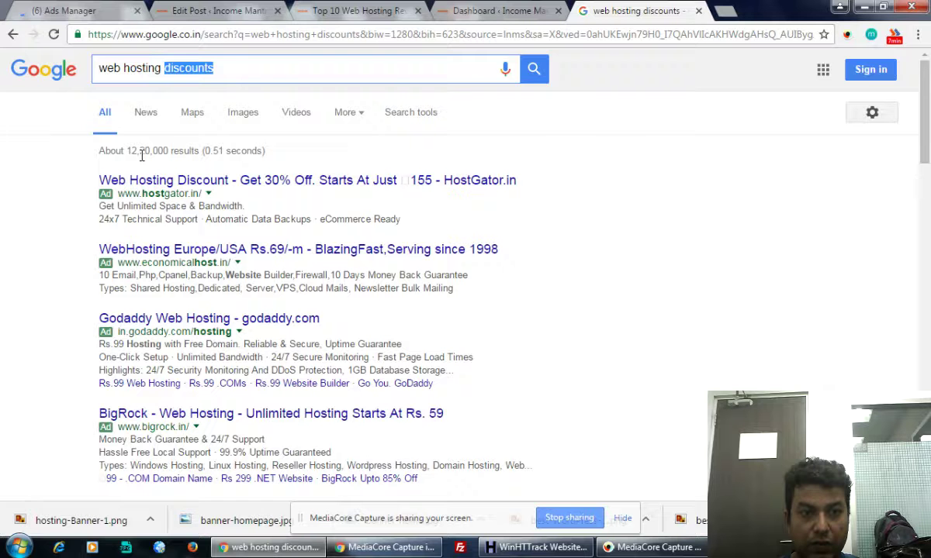
{"action": "left_click_drag", "start_coordinate": [99, 187], "coordinate": [319, 191]}
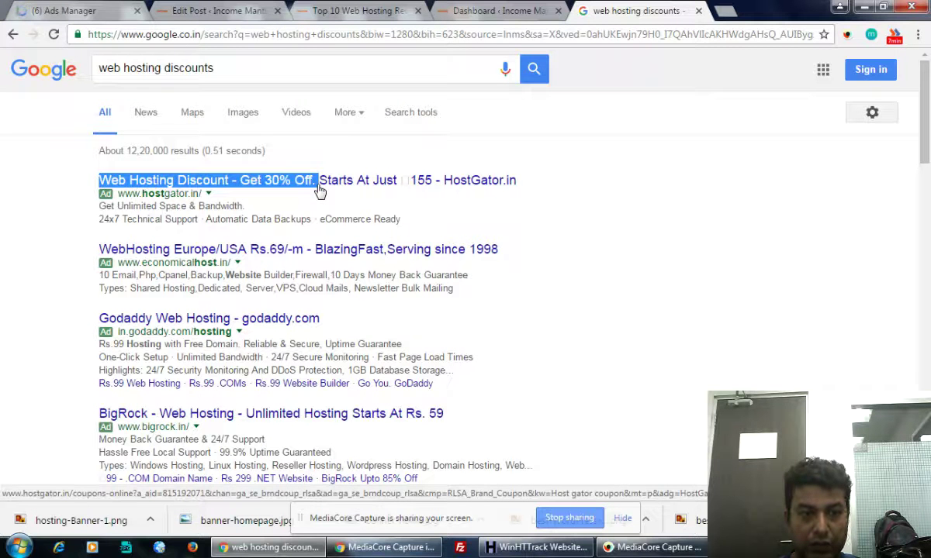
Step: Search Google for web hosting reviews and copy the ad title "Top Web Host Reviews 2016 - We Ranked The Best Hosting Services"
{"action": "double_click", "coordinate": [197, 70]}
{"action": "type", "text": "reviews"}
{"action": "key", "text": "Return"}
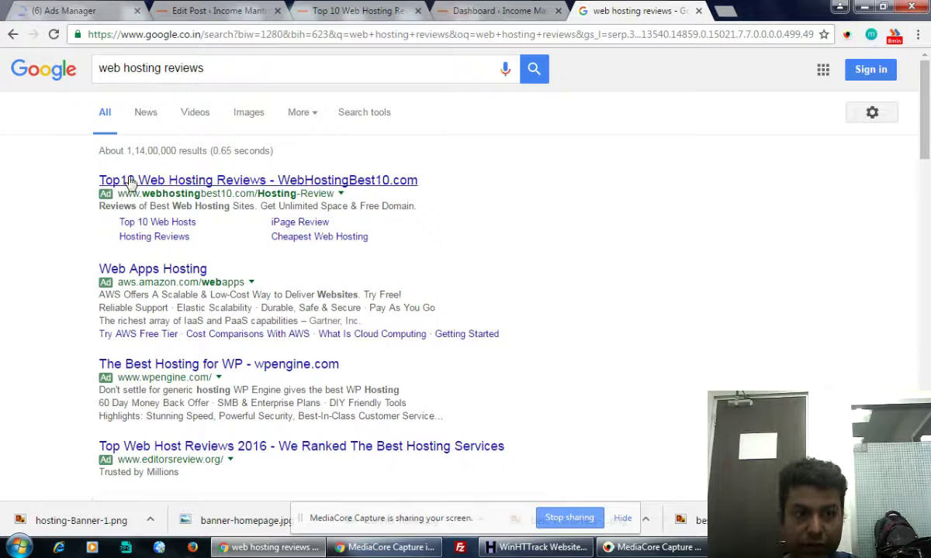
{"action": "left_click_drag", "start_coordinate": [92, 181], "coordinate": [266, 184]}
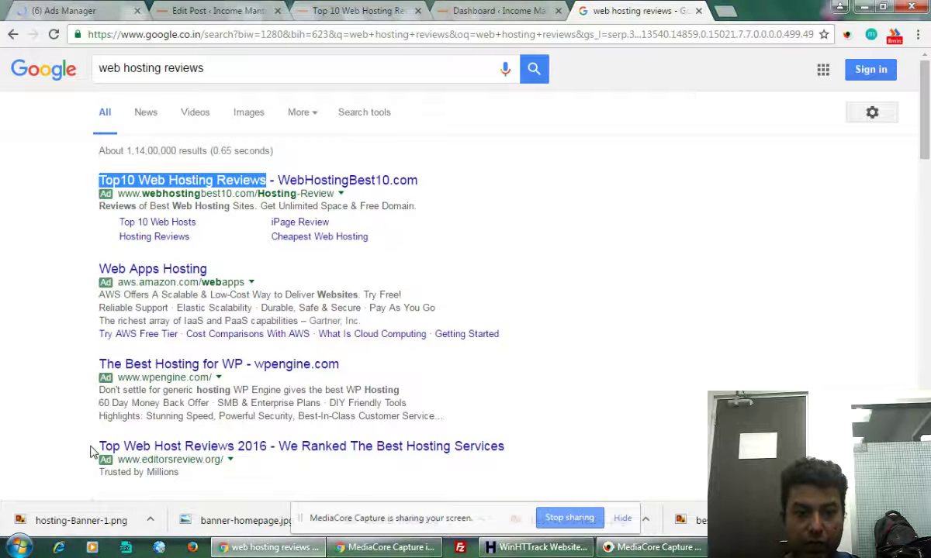
{"action": "left_click_drag", "start_coordinate": [515, 447], "coordinate": [97, 447]}
{"action": "key", "text": "ctrl+c"}
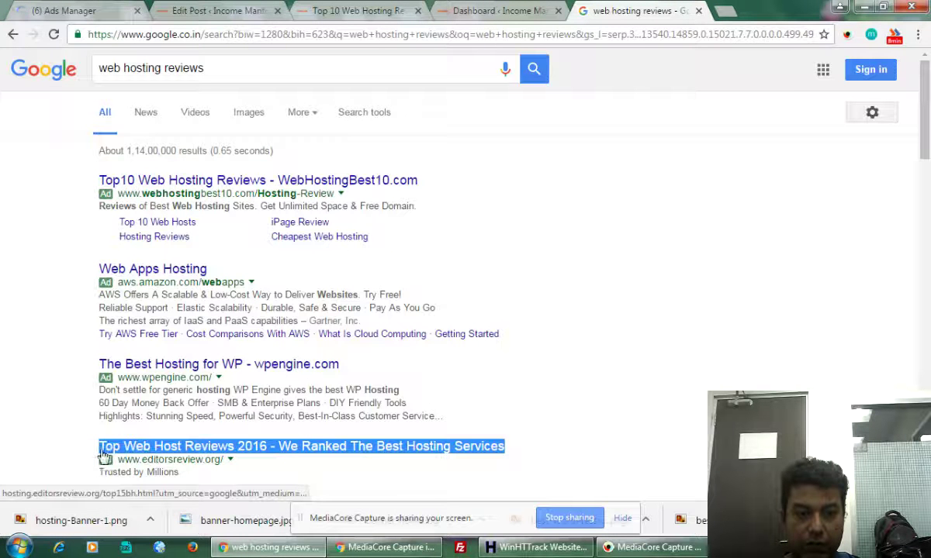
Step: Back in Ads Manager, replace the ad headline with the copied title and append "- Get Upto 70% Discounts"
{"action": "left_click", "coordinate": [133, 9]}
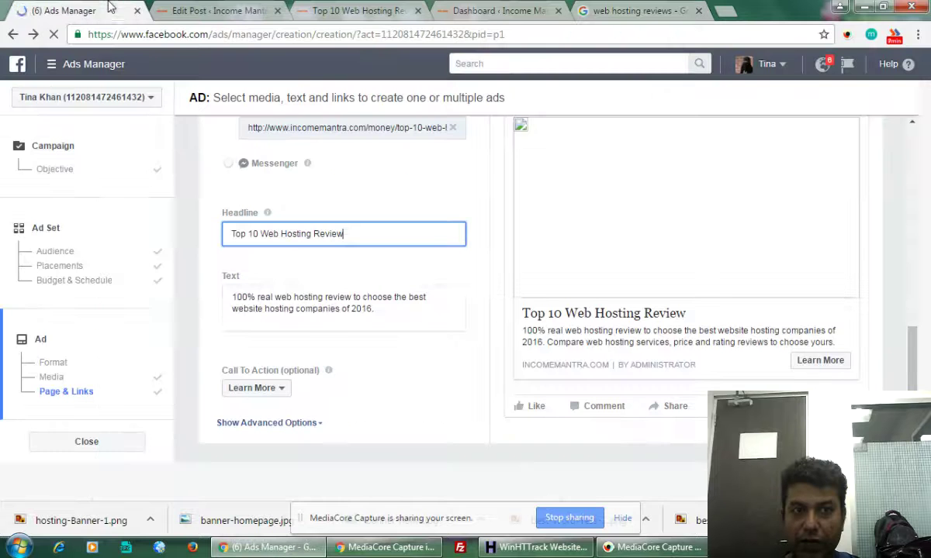
{"action": "left_click_drag", "start_coordinate": [352, 236], "coordinate": [203, 238]}
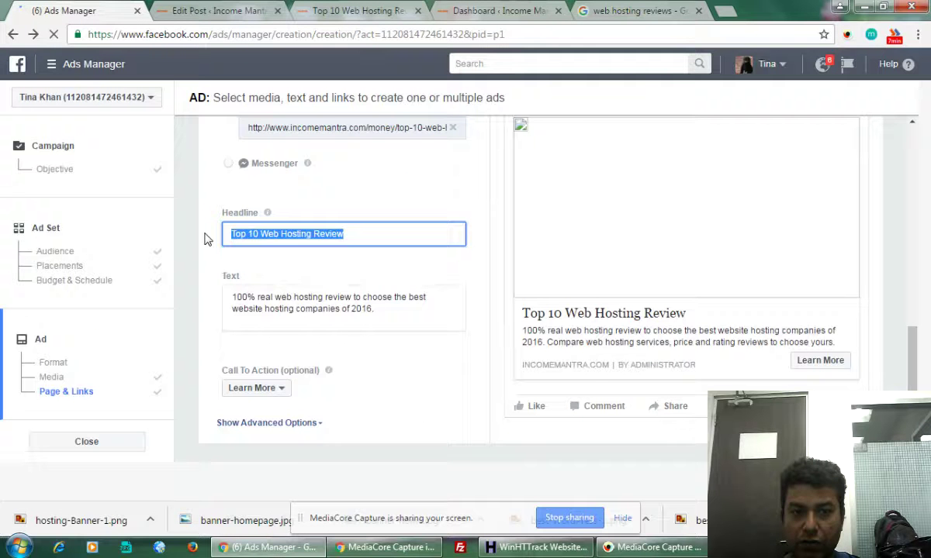
{"action": "key", "text": "ctrl+v"}
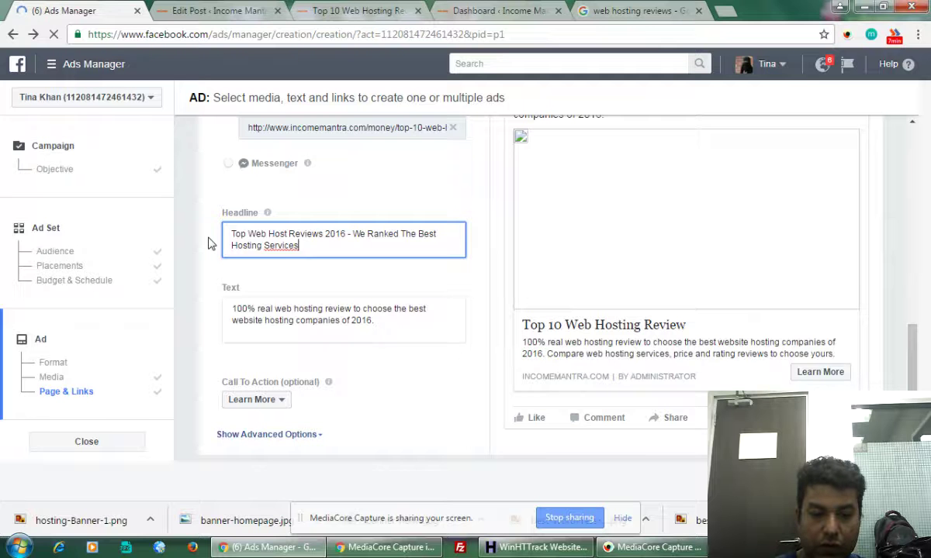
{"action": "type", "text": "- Get Upto 70%"}
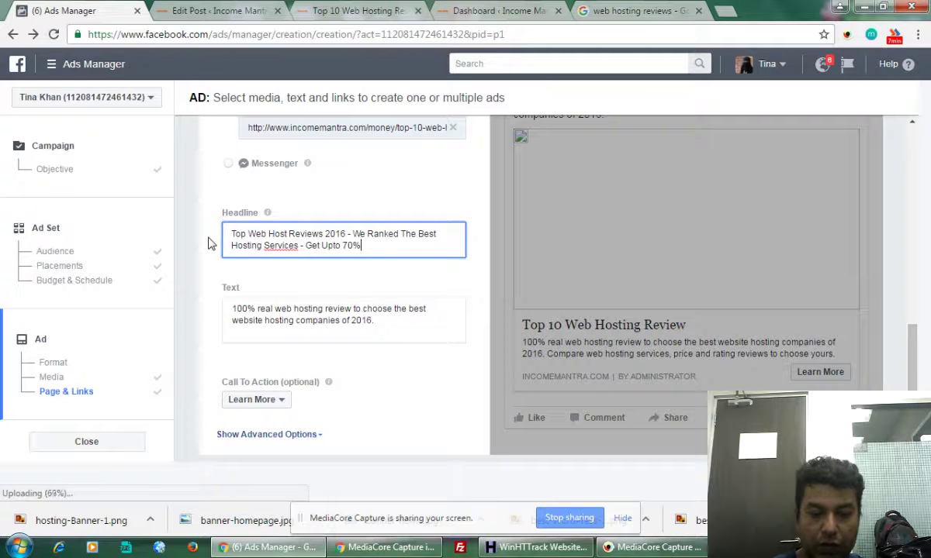
{"action": "type", "text": " Dis"}
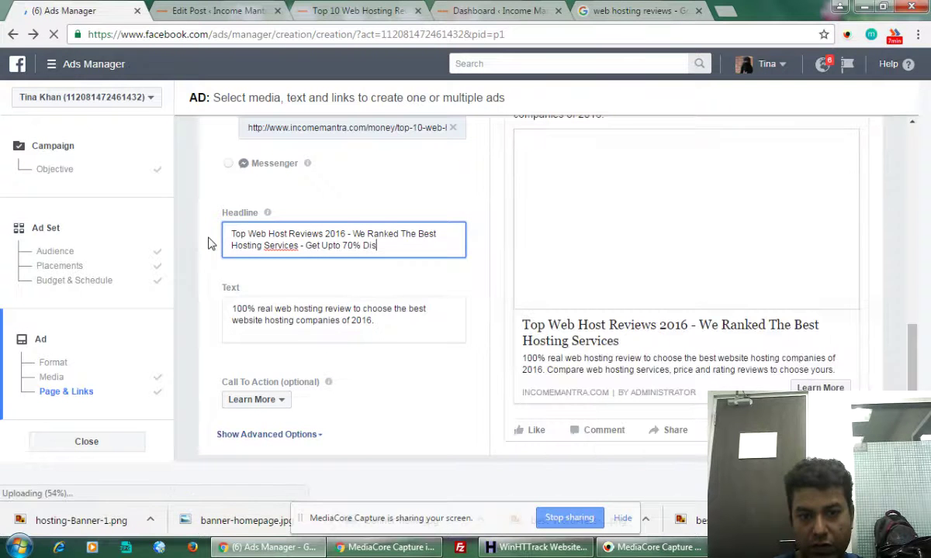
{"action": "type", "text": "counts"}
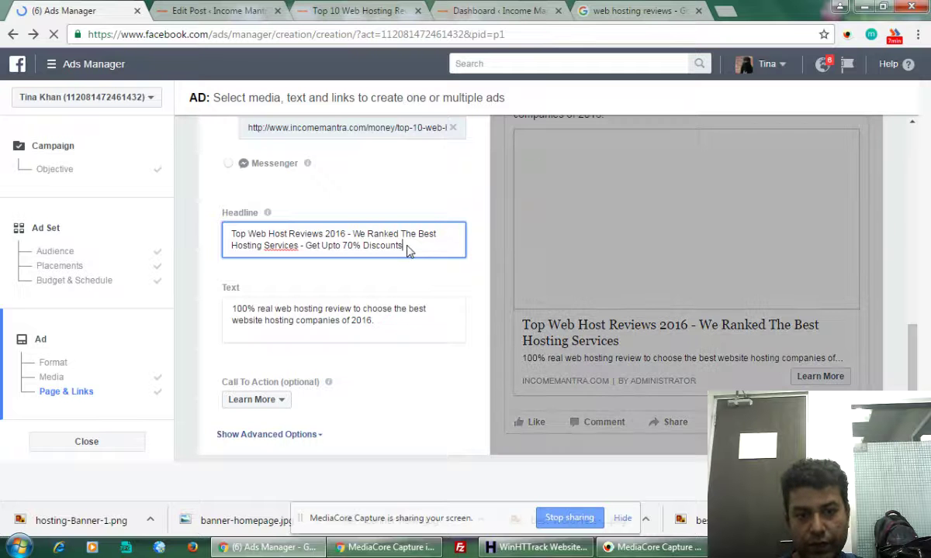
Step: Rework the end of the headline to read "Get Upto 70% Discounts Coupon Code"
{"action": "key", "text": "BackSpace"}
{"action": "key", "text": "BackSpace"}
{"action": "key", "text": "BackSpace"}
{"action": "key", "text": "BackSpace"}
{"action": "key", "text": "BackSpace"}
{"action": "key", "text": "BackSpace"}
{"action": "key", "text": "BackSpace"}
{"action": "key", "text": "BackSpace"}
{"action": "key", "text": "BackSpace"}
{"action": "key", "text": "BackSpace"}
{"action": "key", "text": "BackSpace"}
{"action": "key", "text": "BackSpace"}
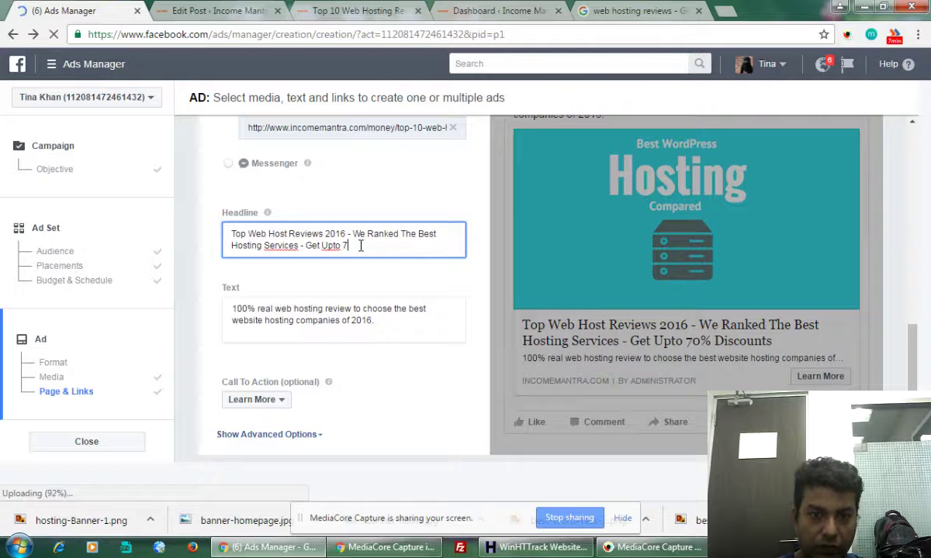
{"action": "type", "text": "0"}
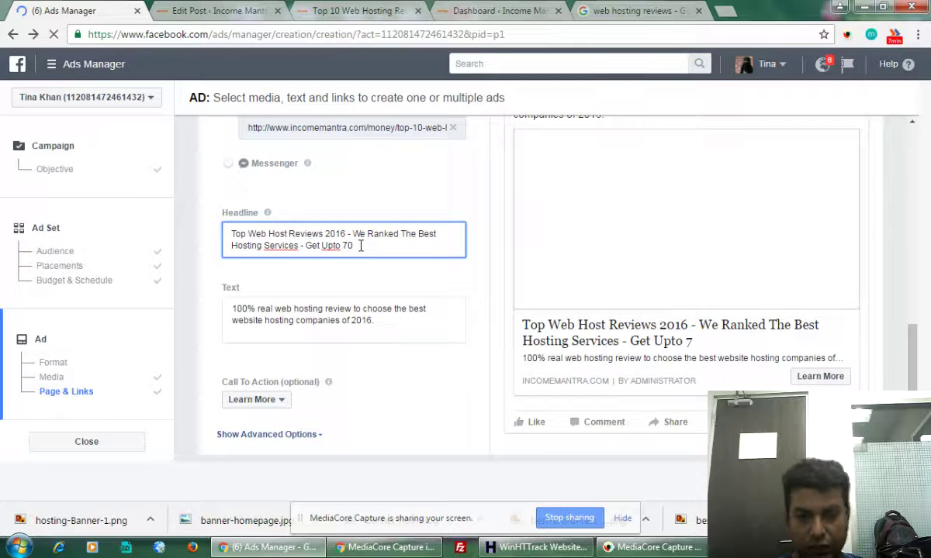
{"action": "type", "text": "% Discounts Coupon Code"}
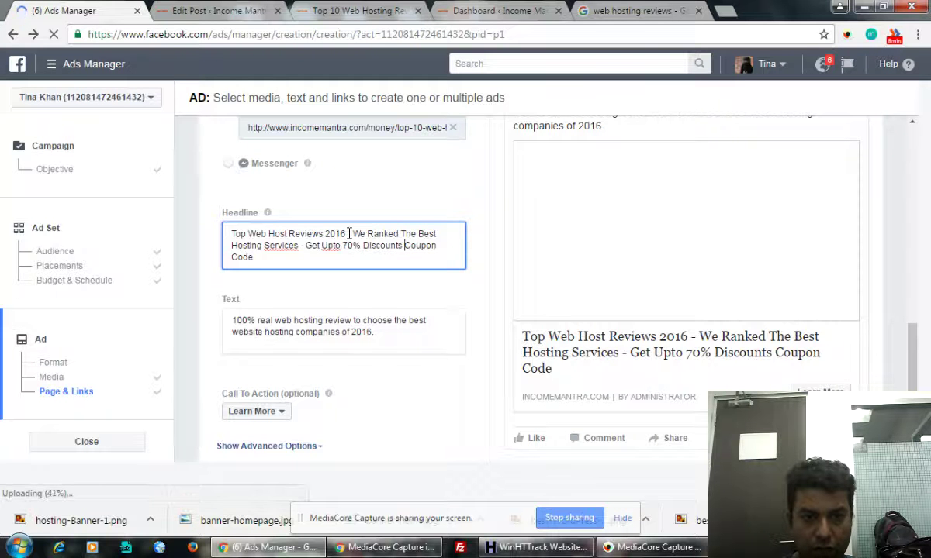
Step: Insert "10 Best" after "Top" in the headline and remove "We Ranked The Best Hosting Services -"
{"action": "left_click", "coordinate": [248, 234]}
{"action": "type", "text": "10 "}
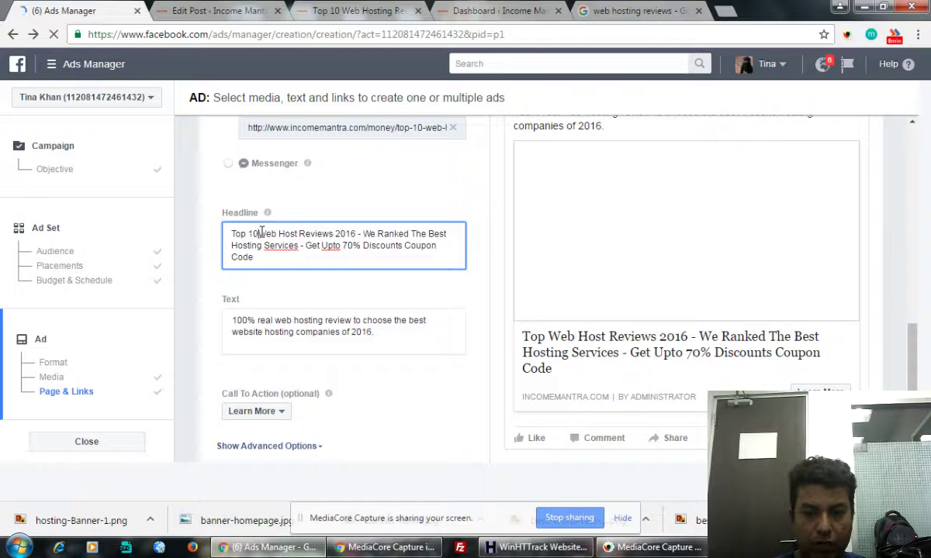
{"action": "type", "text": "Best"}
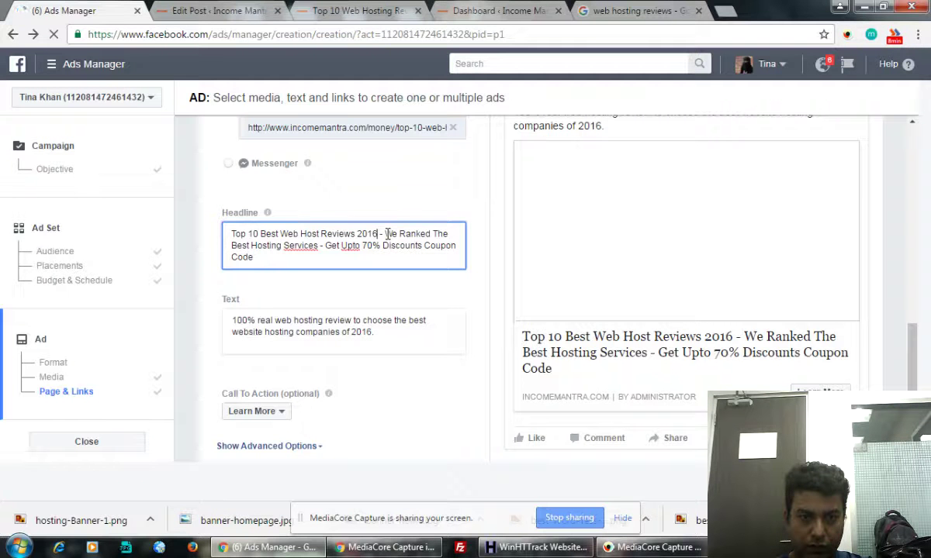
{"action": "left_click_drag", "start_coordinate": [385, 233], "coordinate": [324, 245]}
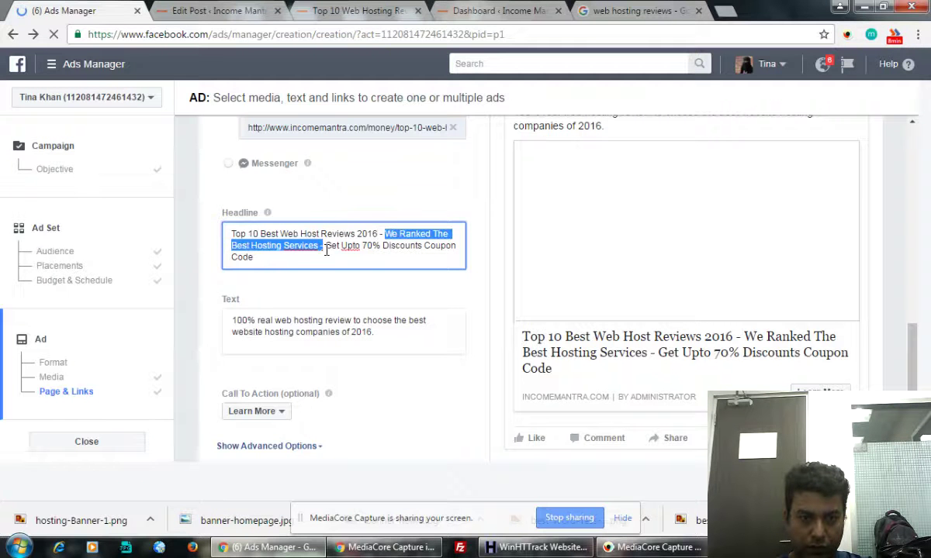
{"action": "key", "text": "BackSpace"}
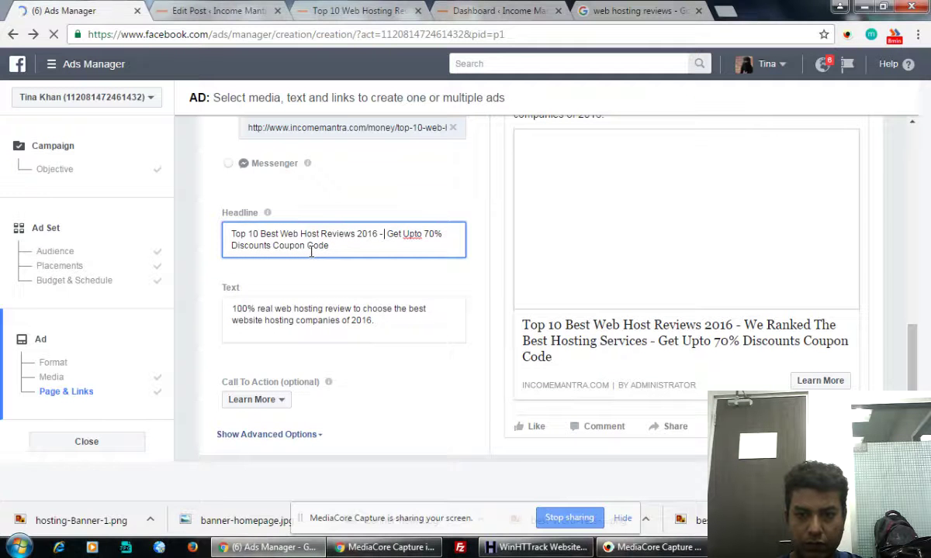
Step: Append "- FREE Domain & Unlimited Website Hosting" to the end of the ad headline
{"action": "left_click", "coordinate": [337, 245]}
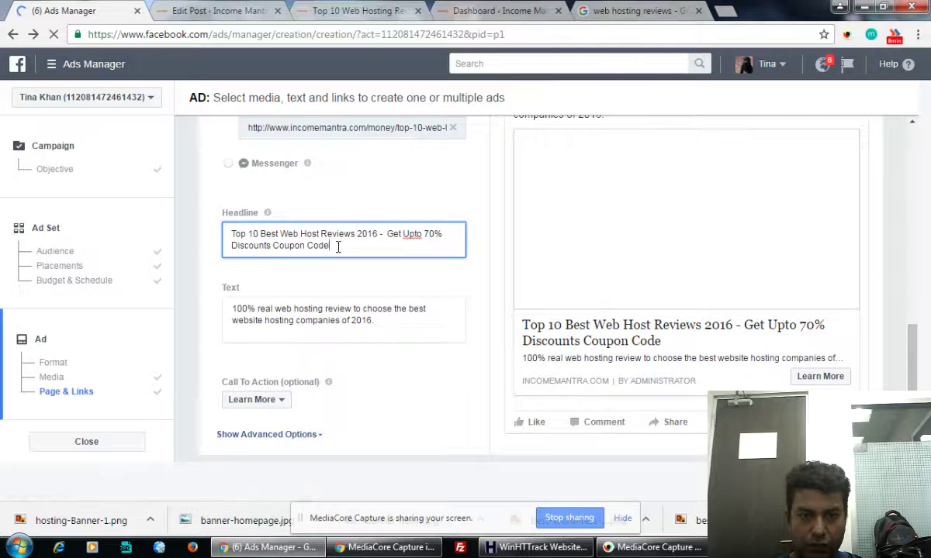
{"action": "type", "text": "- FREE Domain"}
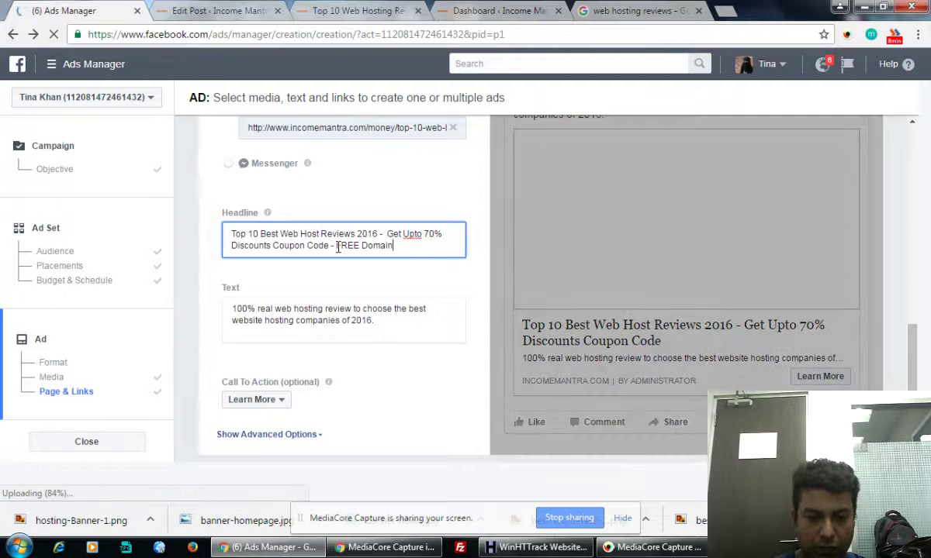
{"action": "type", "text": "& Unlimited"}
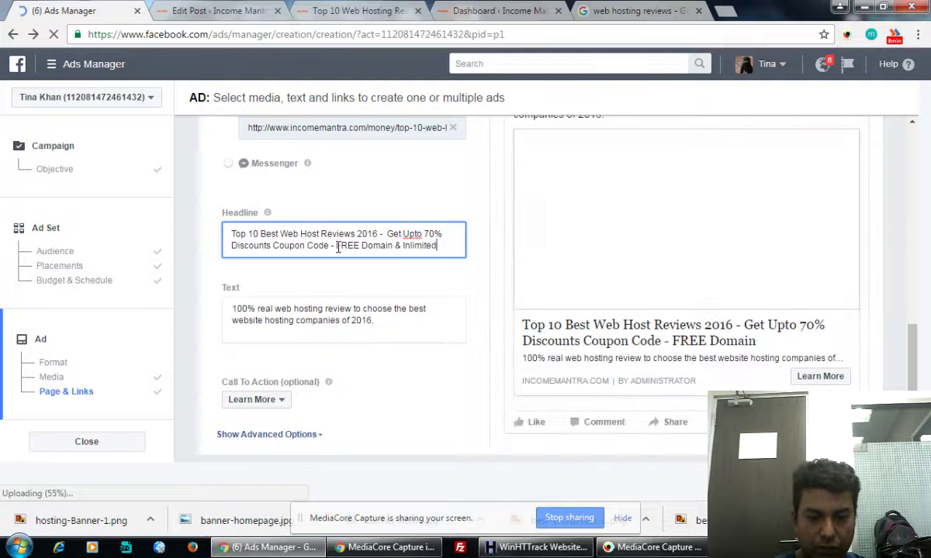
{"action": "type", "text": " Hosti"}
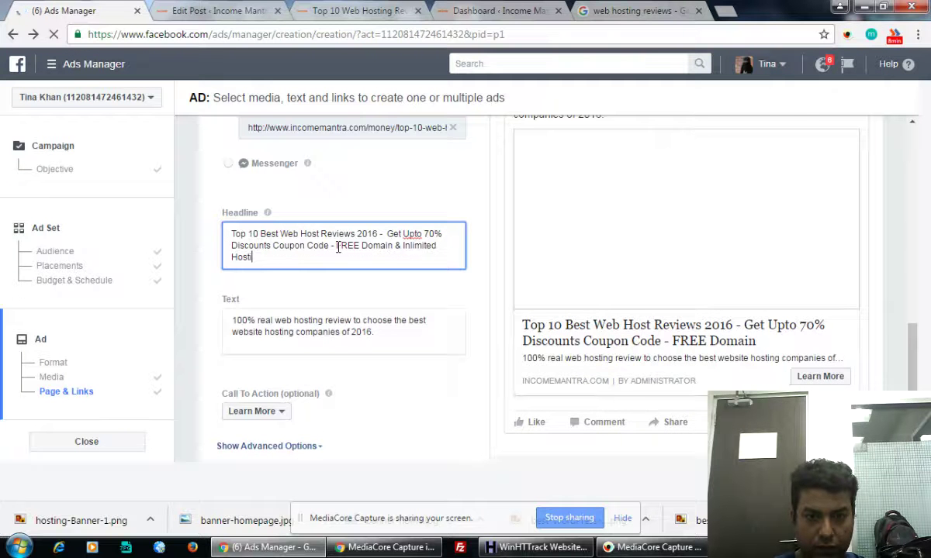
{"action": "type", "text": "ng"}
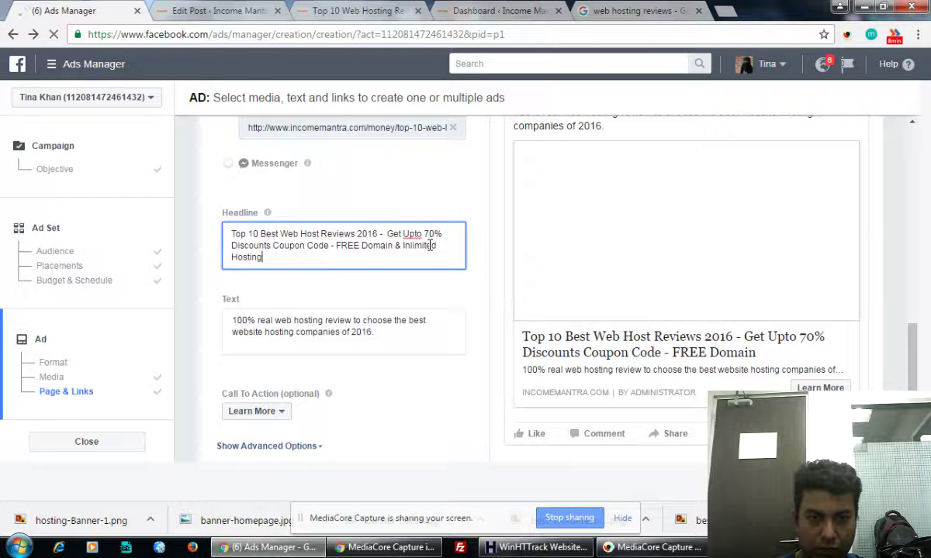
{"action": "left_click", "coordinate": [404, 246]}
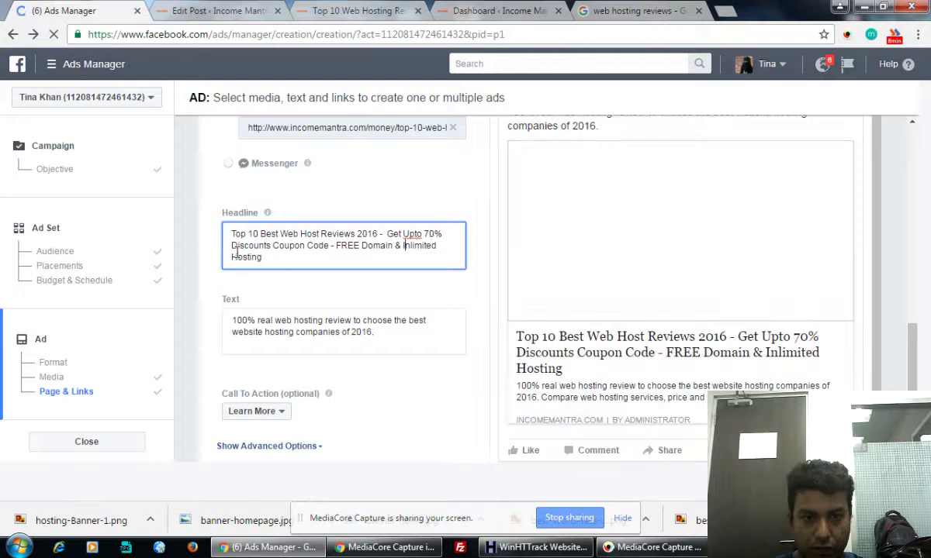
{"action": "key", "text": "BackSpace"}
{"action": "type", "text": "U"}
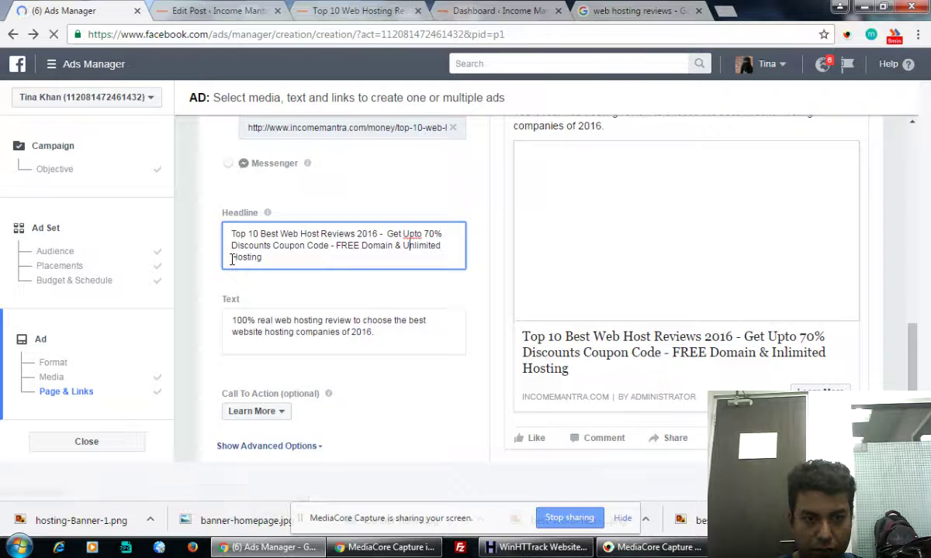
{"action": "left_click", "coordinate": [233, 256]}
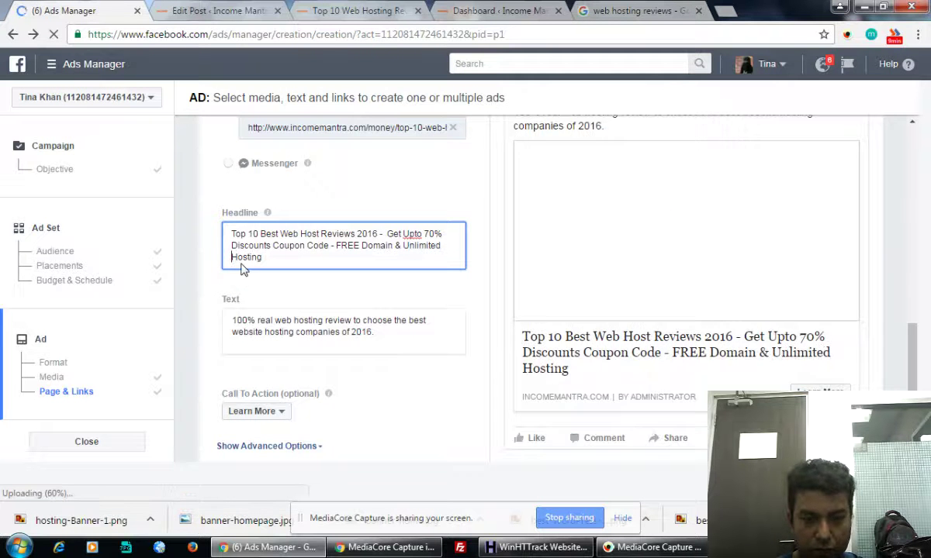
{"action": "type", "text": "Website"}
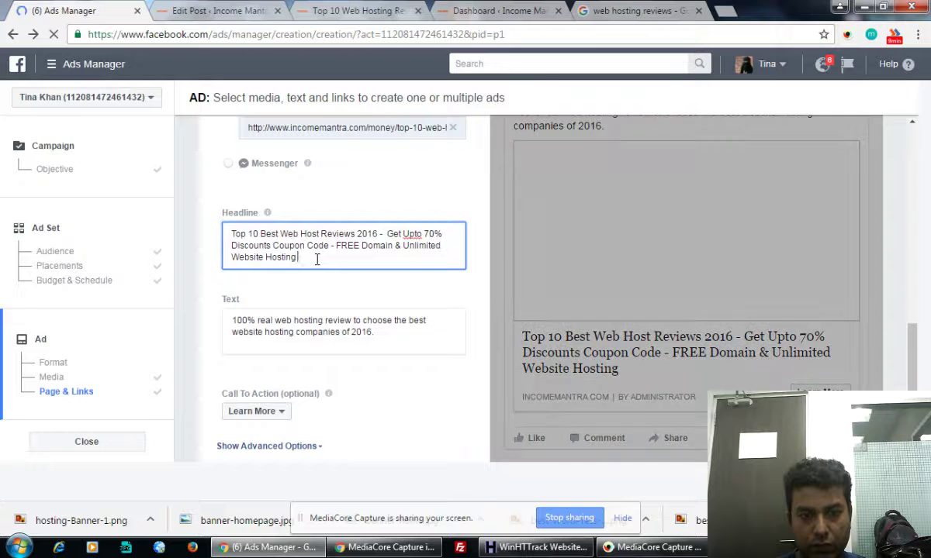
{"action": "type", "text": "=Unlim"}
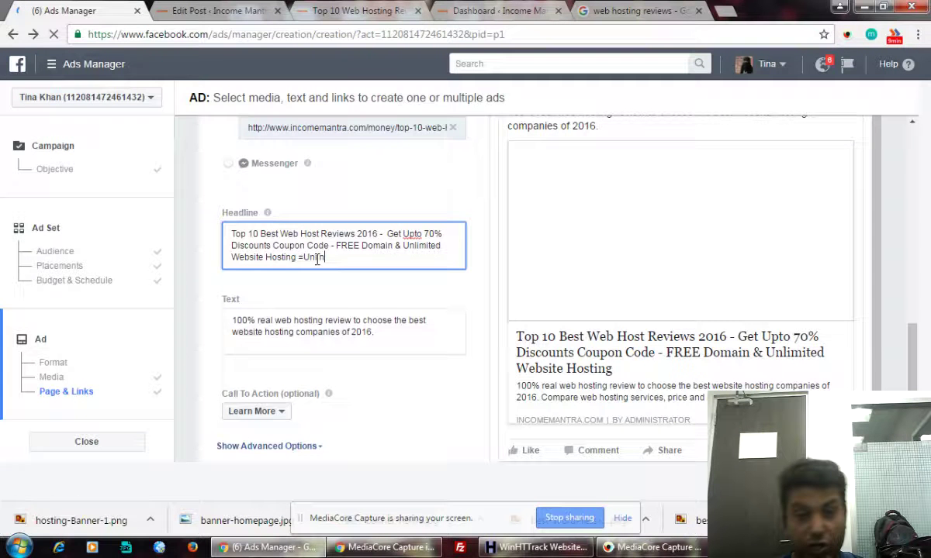
{"action": "key", "text": "BackSpace"}
{"action": "key", "text": "BackSpace"}
{"action": "key", "text": "BackSpace"}
{"action": "key", "text": "BackSpace"}
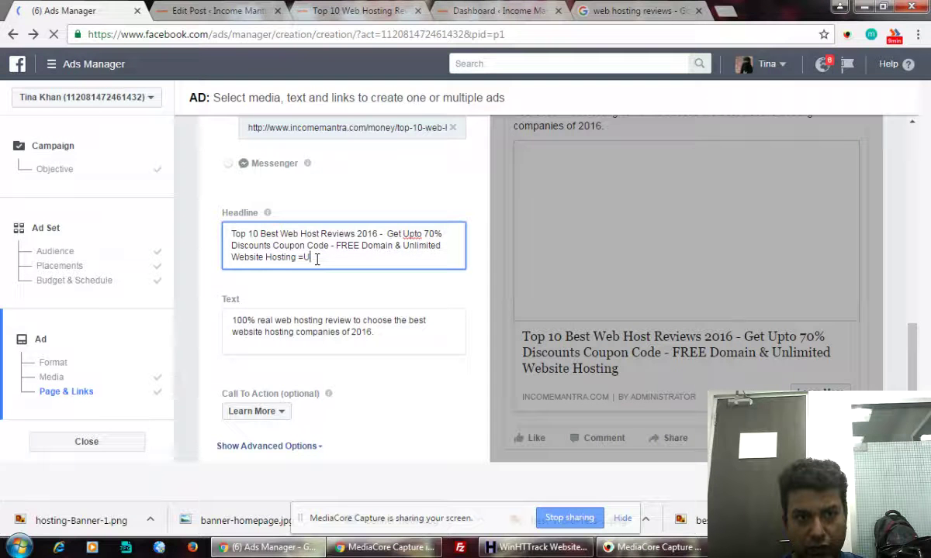
{"action": "key", "text": "BackSpace"}
{"action": "key", "text": "BackSpace"}
{"action": "key", "text": "BackSpace"}
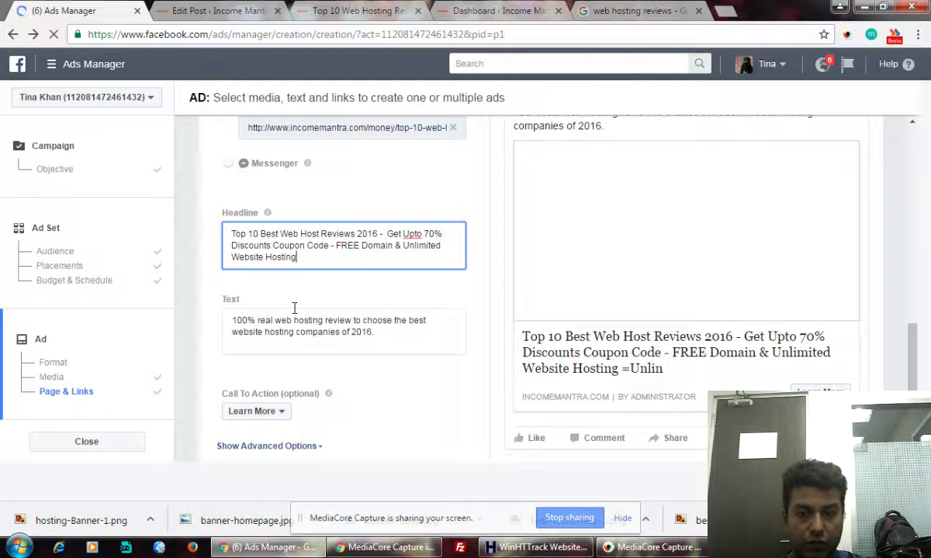
Step: In the Google results, copy the first ad's description "Reviews of Best Web Hosting Sites. Get Unlimited Space & Free Domain."
{"action": "left_click", "coordinate": [612, 17]}
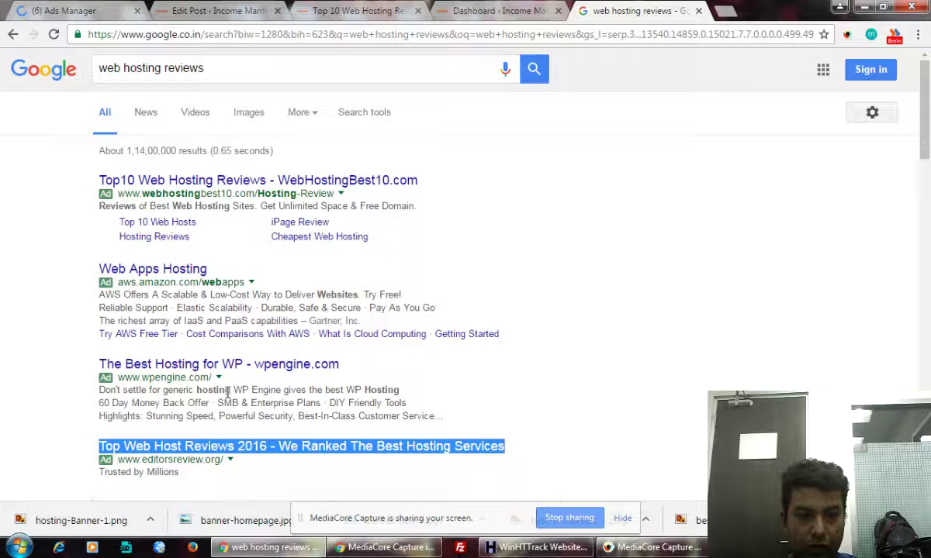
{"action": "scroll", "coordinate": [227, 393], "scroll_direction": "down", "scroll_amount": 2}
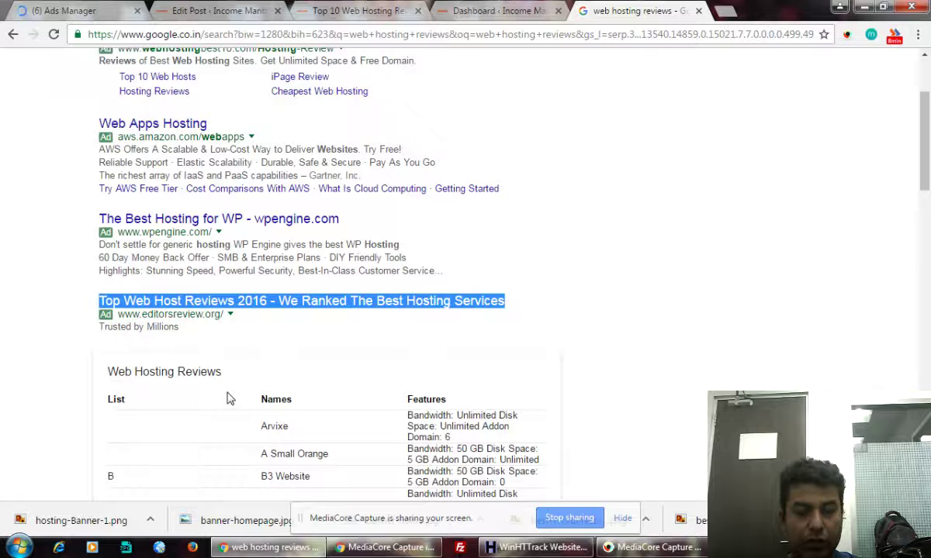
{"action": "scroll", "coordinate": [229, 398], "scroll_direction": "up", "scroll_amount": 1}
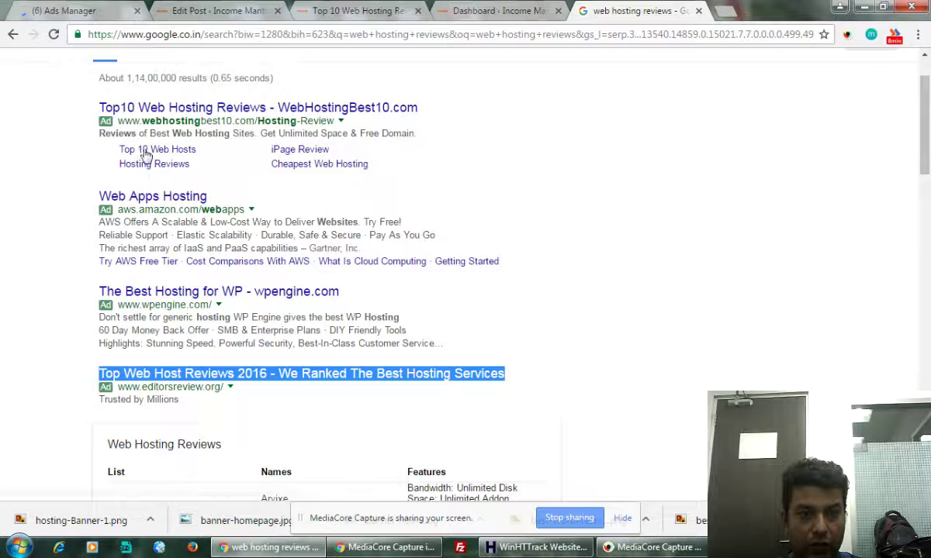
{"action": "left_click_drag", "start_coordinate": [101, 134], "coordinate": [424, 133]}
{"action": "key", "text": "ctrl+c"}
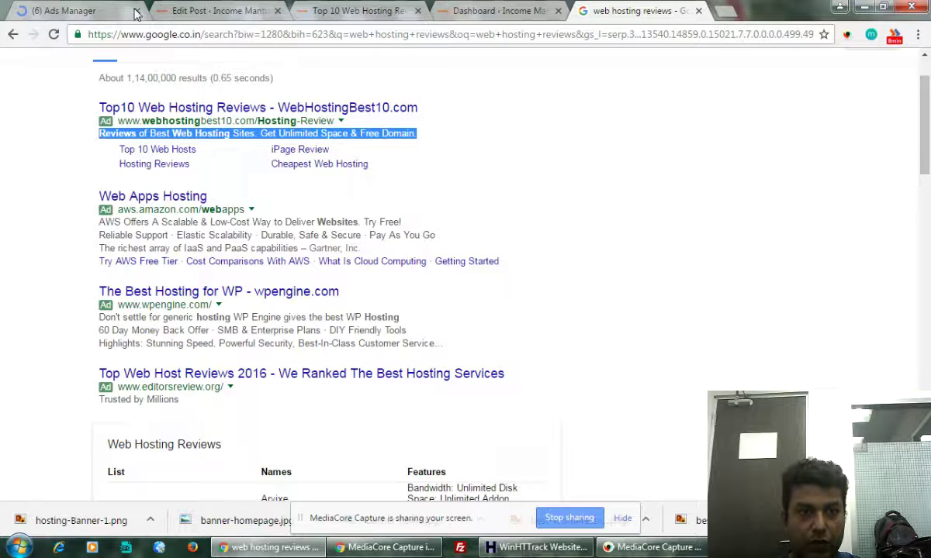
Step: Back in Ads Manager, extend the end of the headline with ", Unlimited Email Id's & More"
{"action": "left_click", "coordinate": [83, 10]}
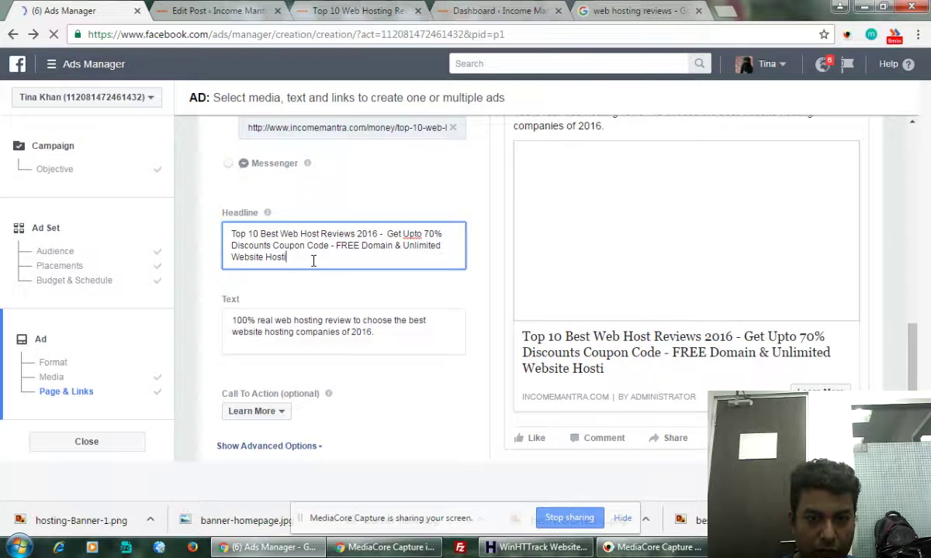
{"action": "type", "text": "ng"}
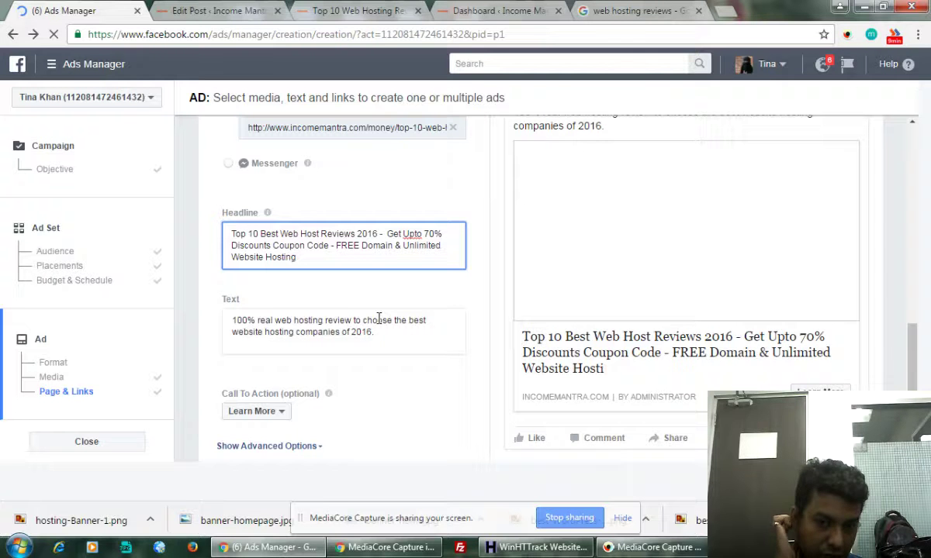
{"action": "type", "text": "& More"}
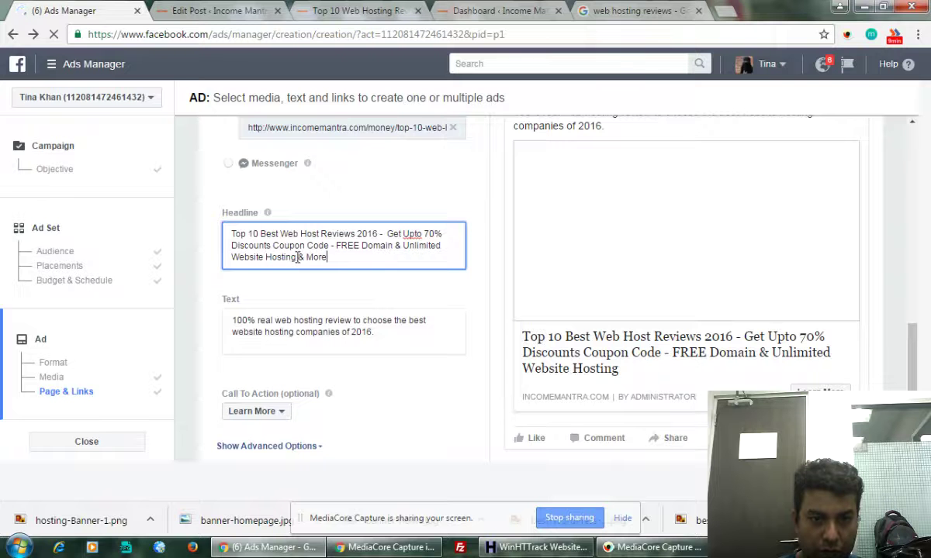
{"action": "left_click", "coordinate": [300, 258]}
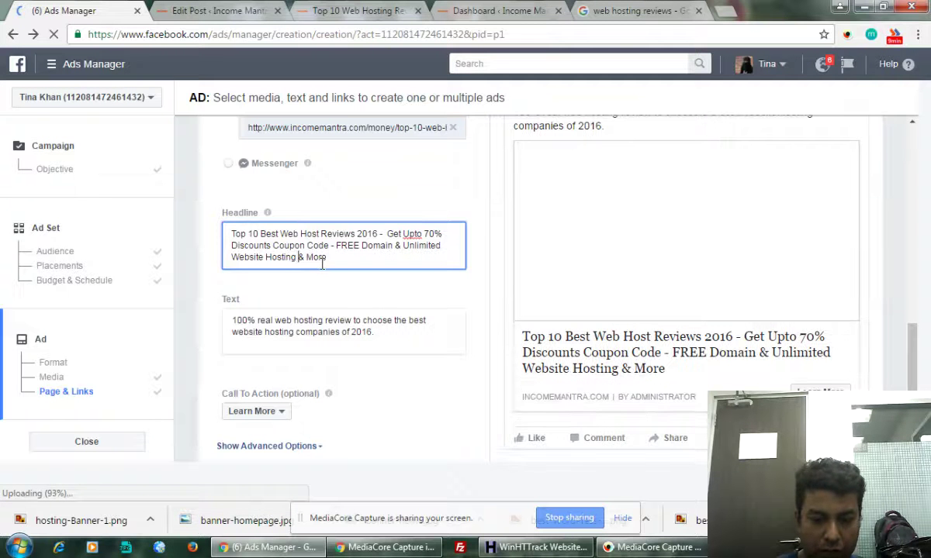
{"action": "type", "text": ". Unlimited Email Id"}
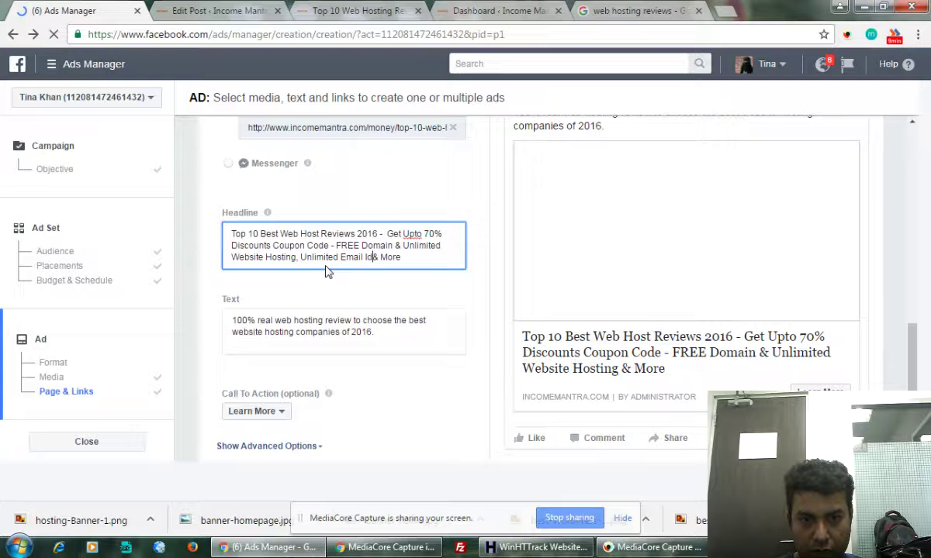
{"action": "type", "text": "'s"}
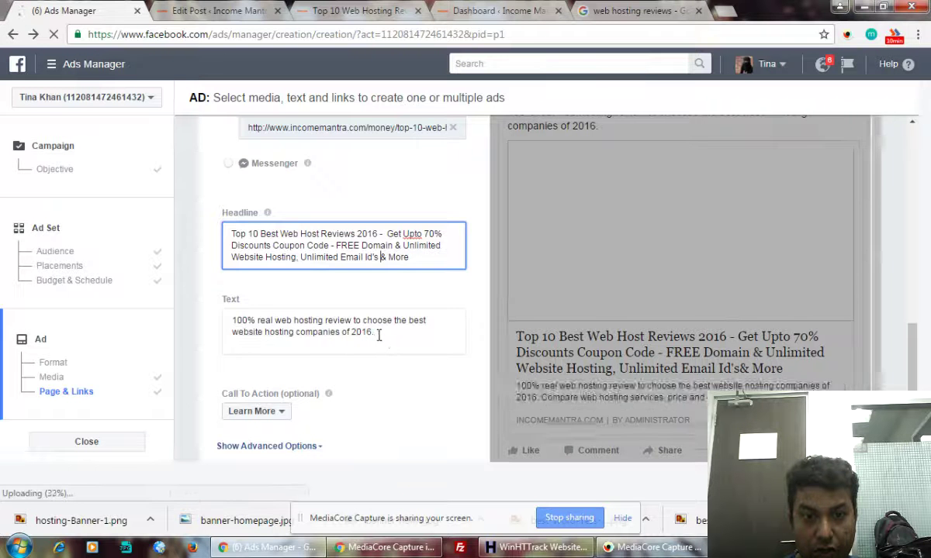
Step: Add the copied description to the end of the ad text and review the call-to-action options
{"action": "left_click", "coordinate": [378, 335]}
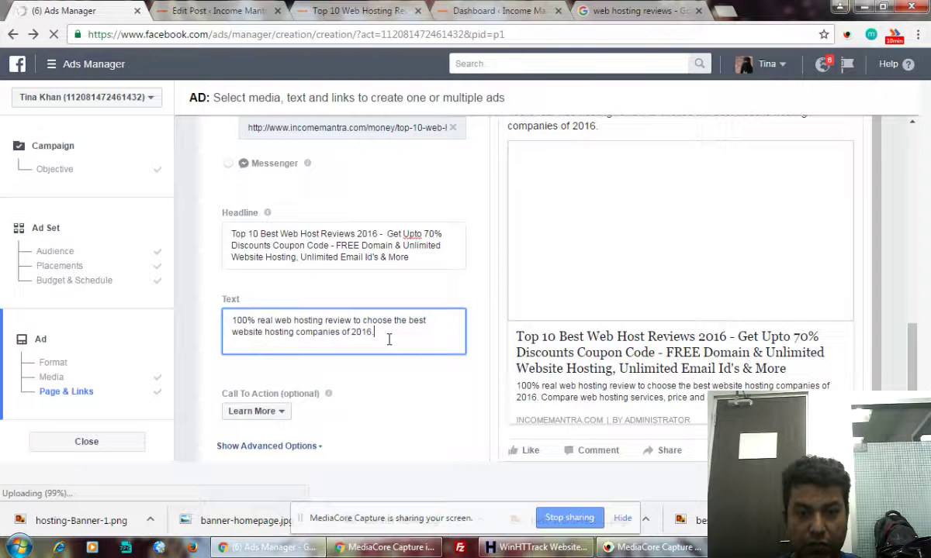
{"action": "key", "text": "ctrl+v"}
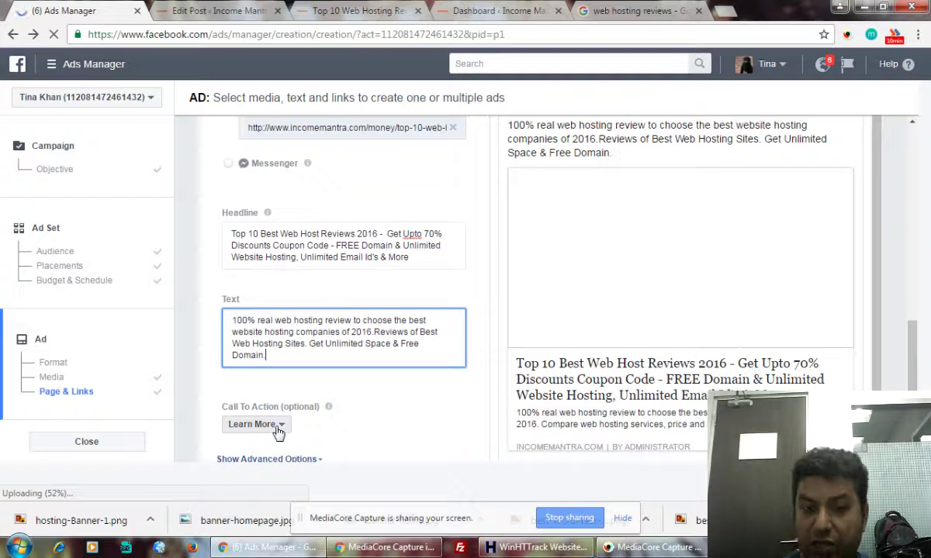
{"action": "left_click", "coordinate": [279, 426]}
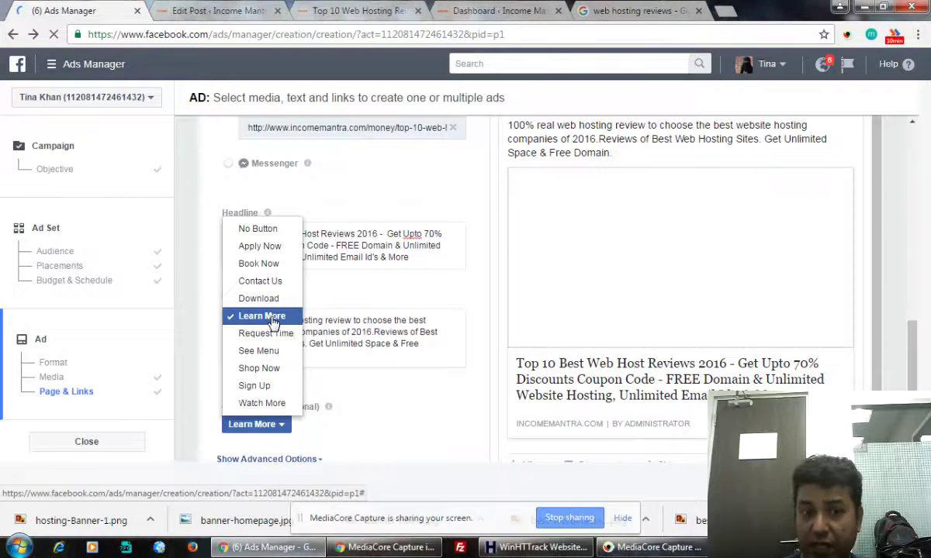
{"action": "left_click", "coordinate": [464, 429]}
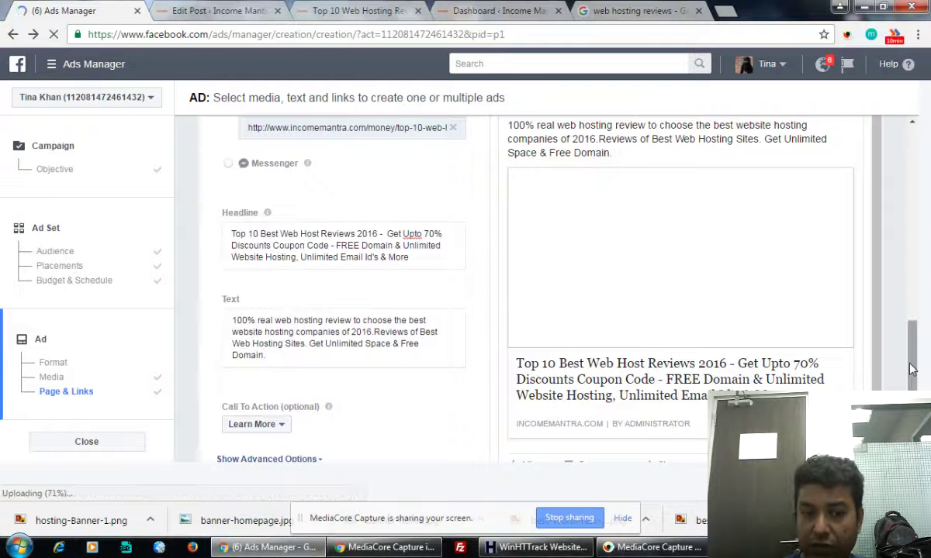
Step: Place the order for the ads and look over the new campaign's overview and ad set
{"action": "scroll", "coordinate": [915, 368], "scroll_direction": "down", "scroll_amount": 2}
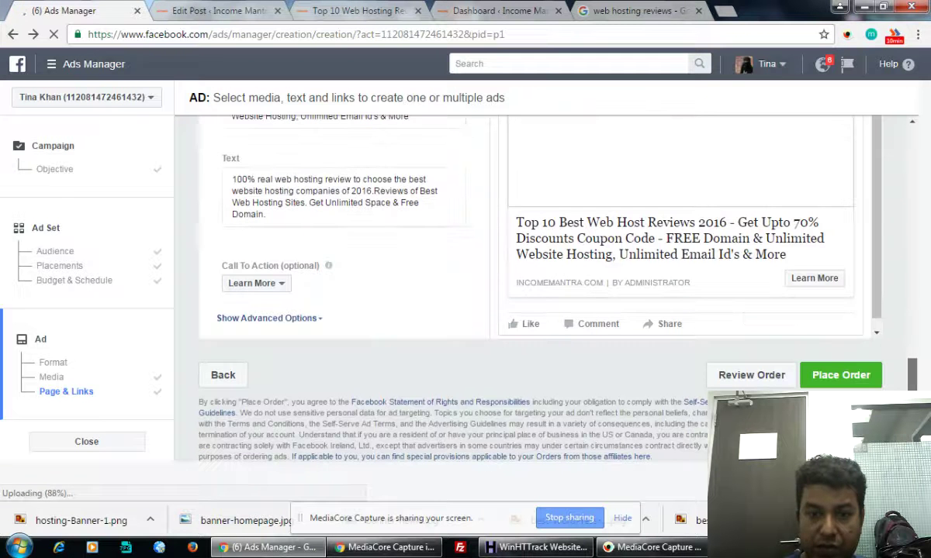
{"action": "left_click", "coordinate": [834, 380]}
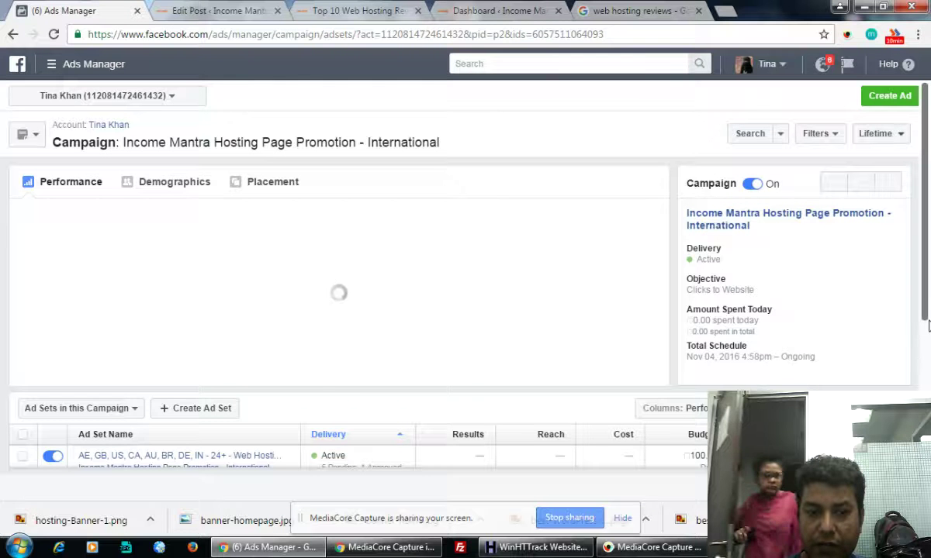
{"action": "scroll", "coordinate": [928, 326], "scroll_direction": "down", "scroll_amount": 1}
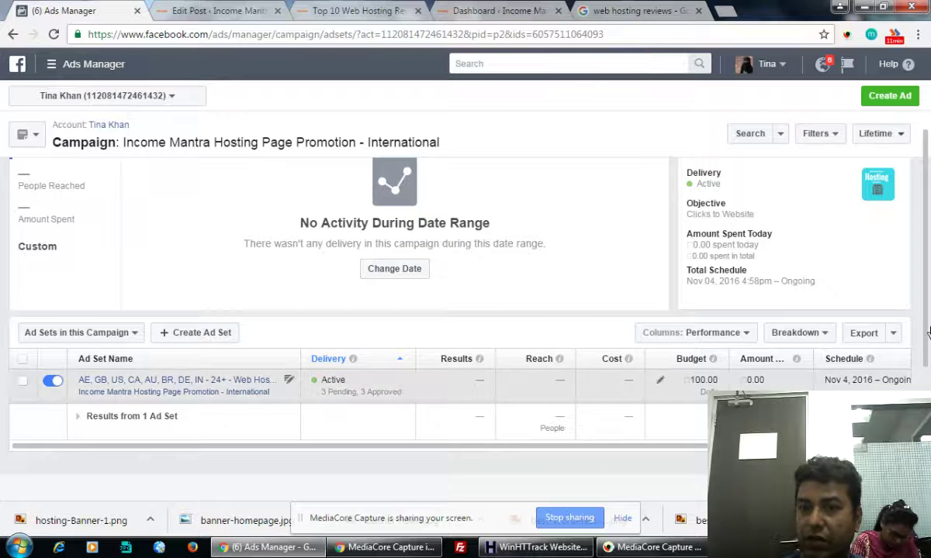
{"action": "left_click_drag", "start_coordinate": [923, 327], "coordinate": [927, 213]}
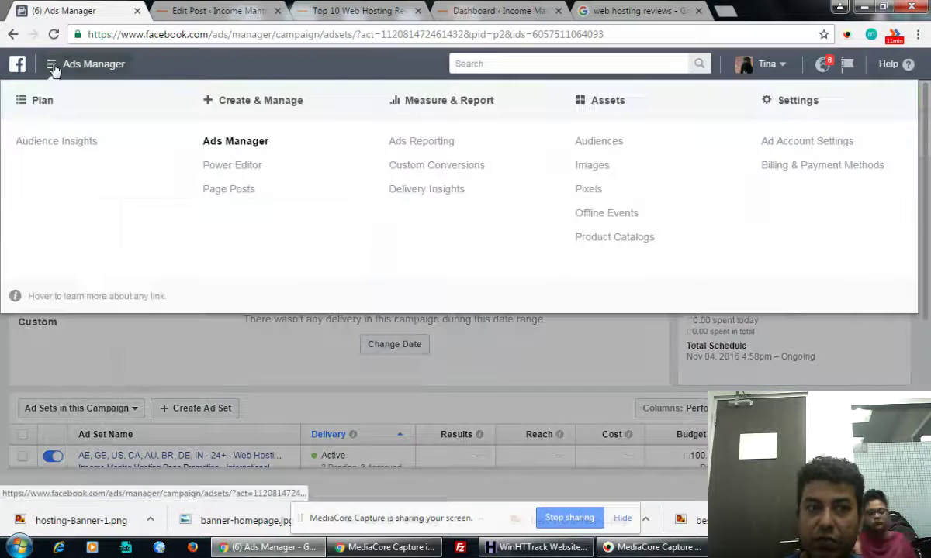
Step: Open the billing and payment settings and change the account spending limit to 1000
{"action": "left_click", "coordinate": [51, 65]}
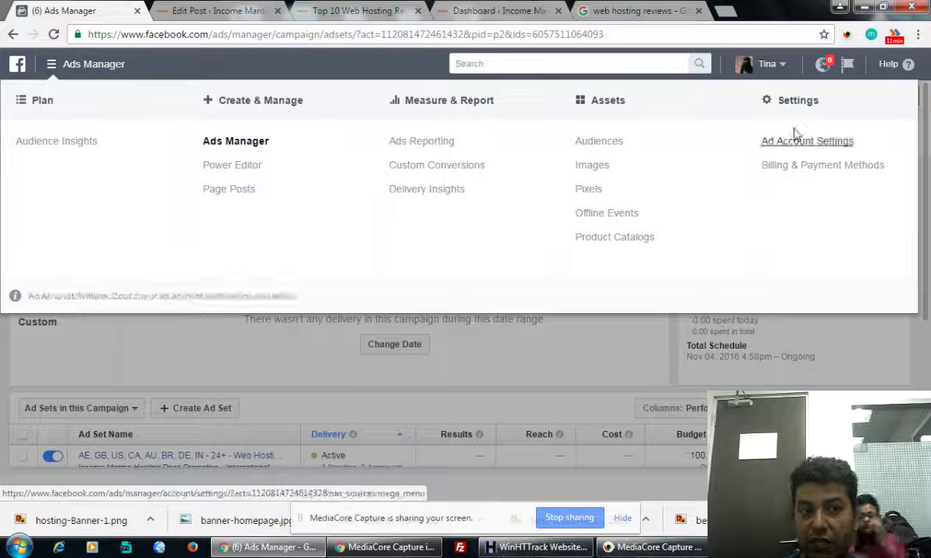
{"action": "left_click", "coordinate": [795, 172]}
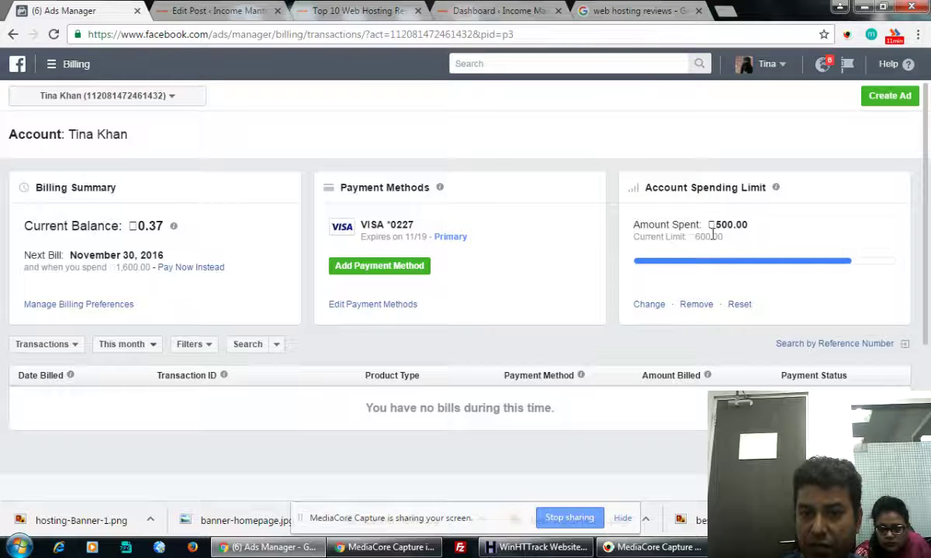
{"action": "left_click", "coordinate": [650, 305]}
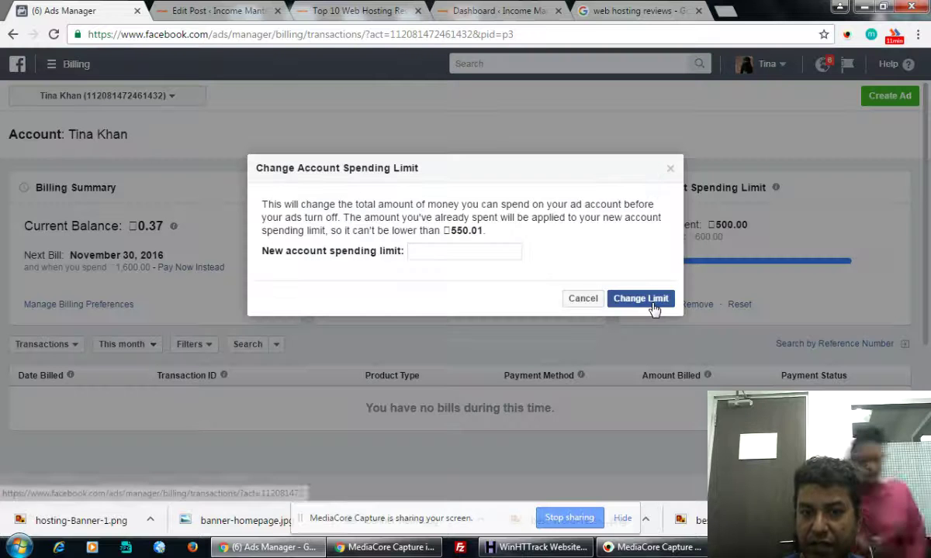
{"action": "left_click", "coordinate": [444, 252]}
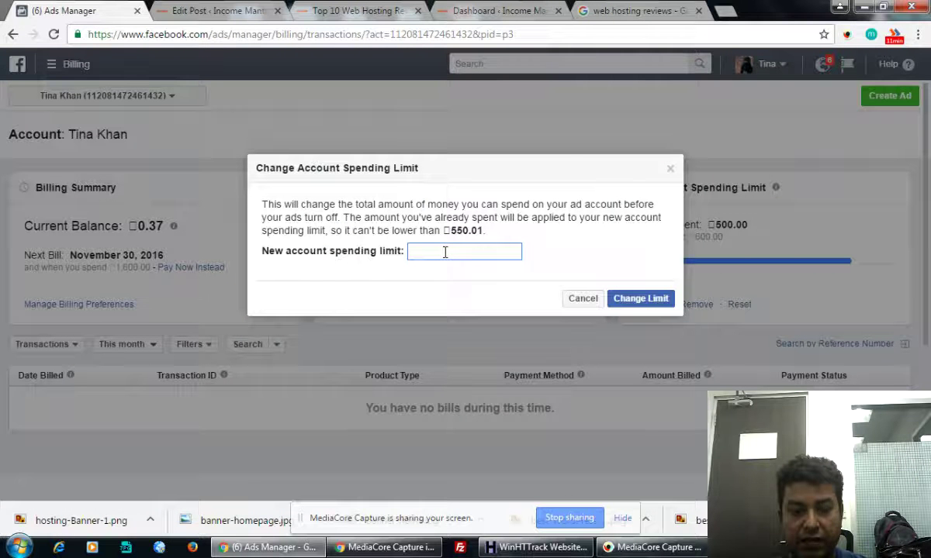
{"action": "type", "text": "1000"}
{"action": "left_click", "coordinate": [637, 302]}
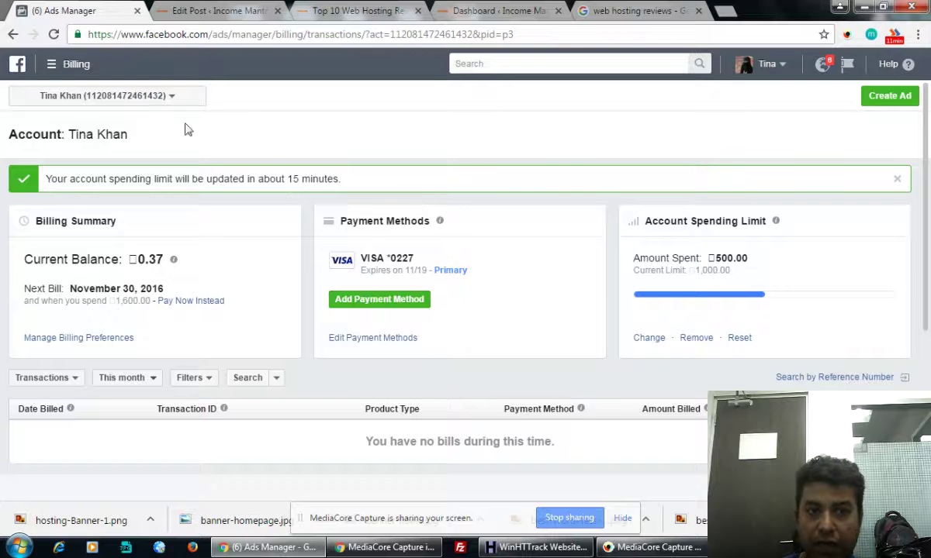
Step: Return from billing to the Ads Manager account overview
{"action": "left_click", "coordinate": [159, 101]}
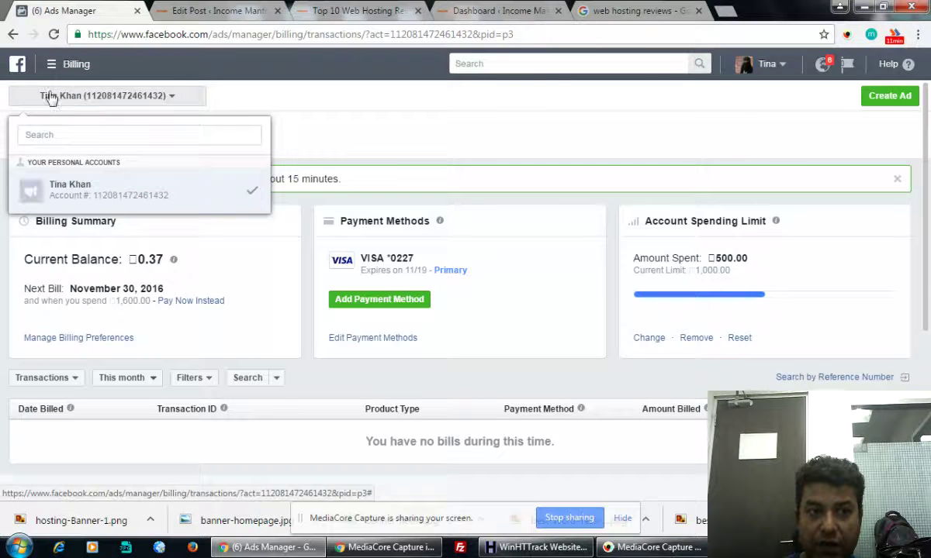
{"action": "left_click", "coordinate": [54, 68]}
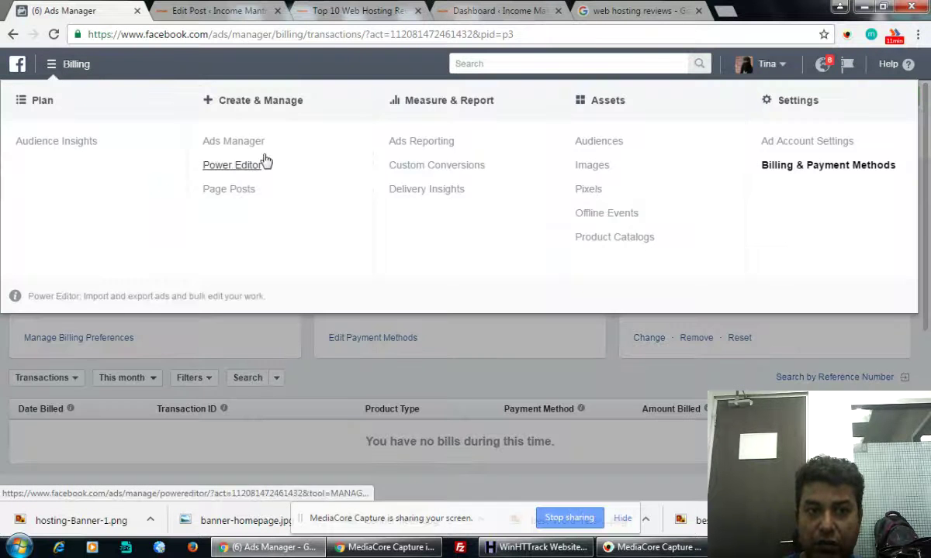
{"action": "left_click", "coordinate": [217, 144]}
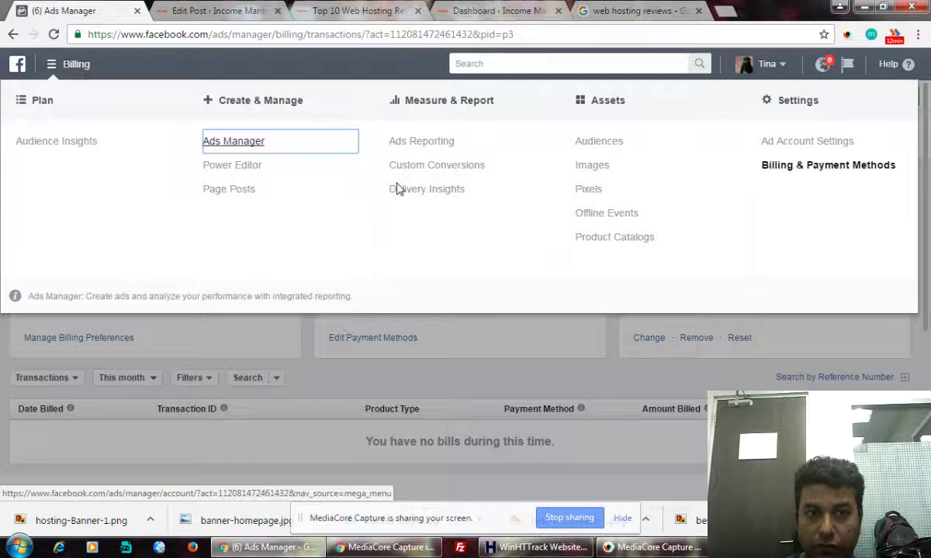